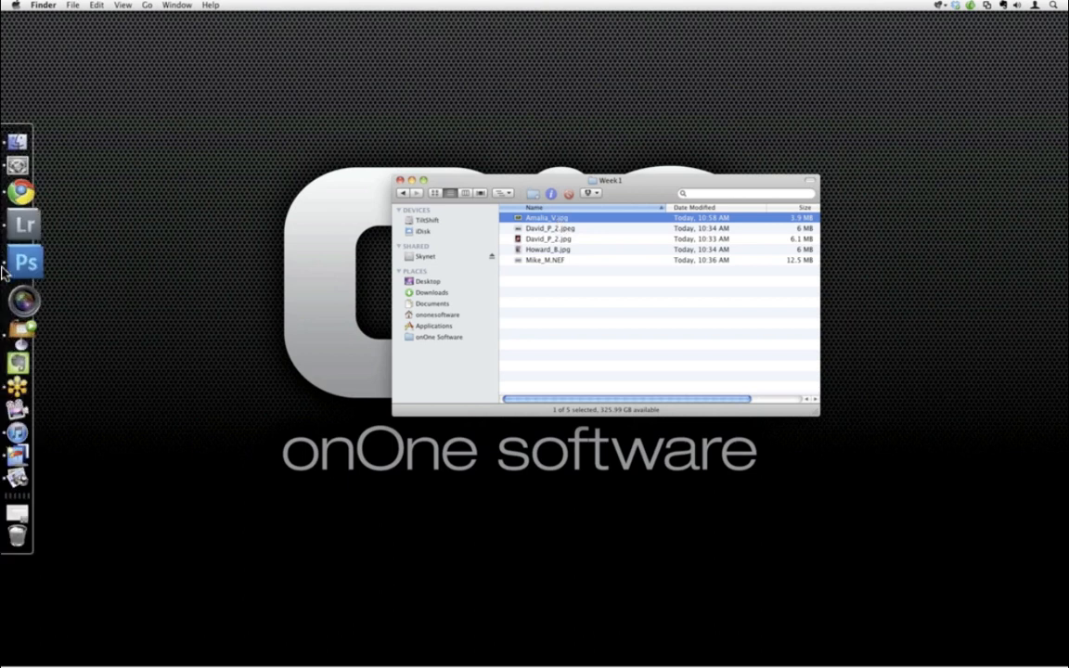
Open the selected flower photo in Photoshop, closing Image04.psd without saving it.
left_click(25, 263)
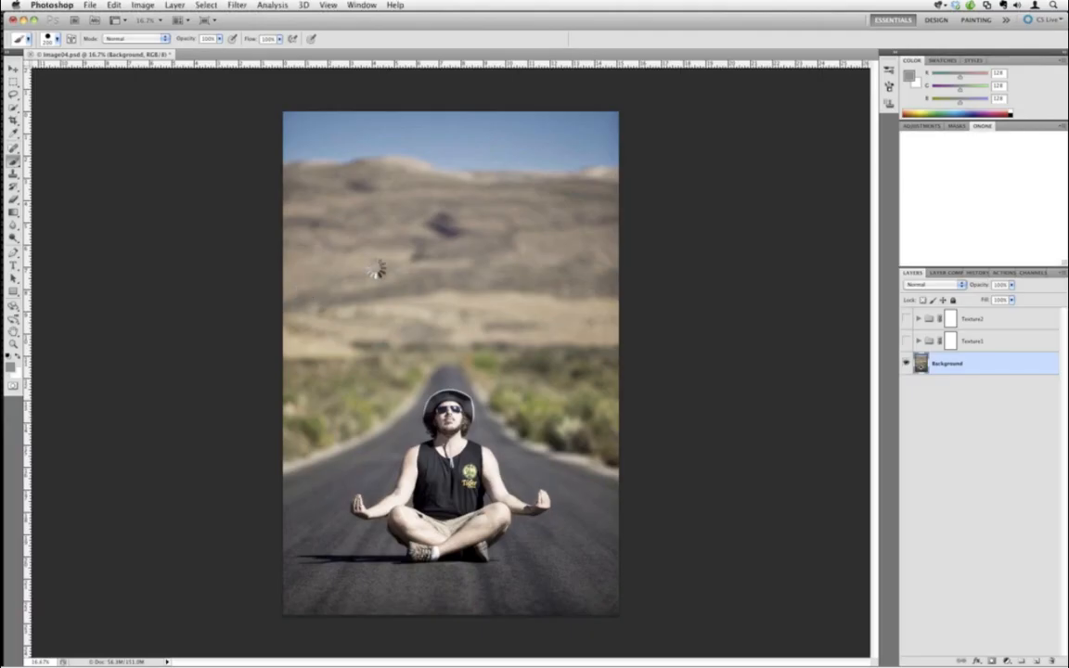
left_click(31, 55)
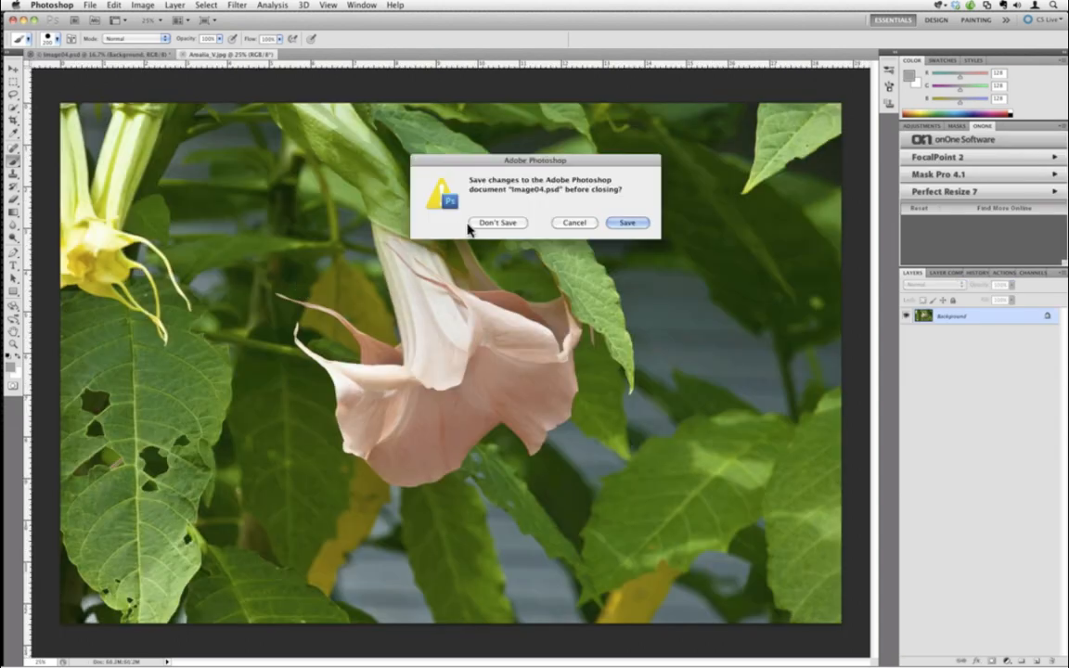
left_click(498, 223)
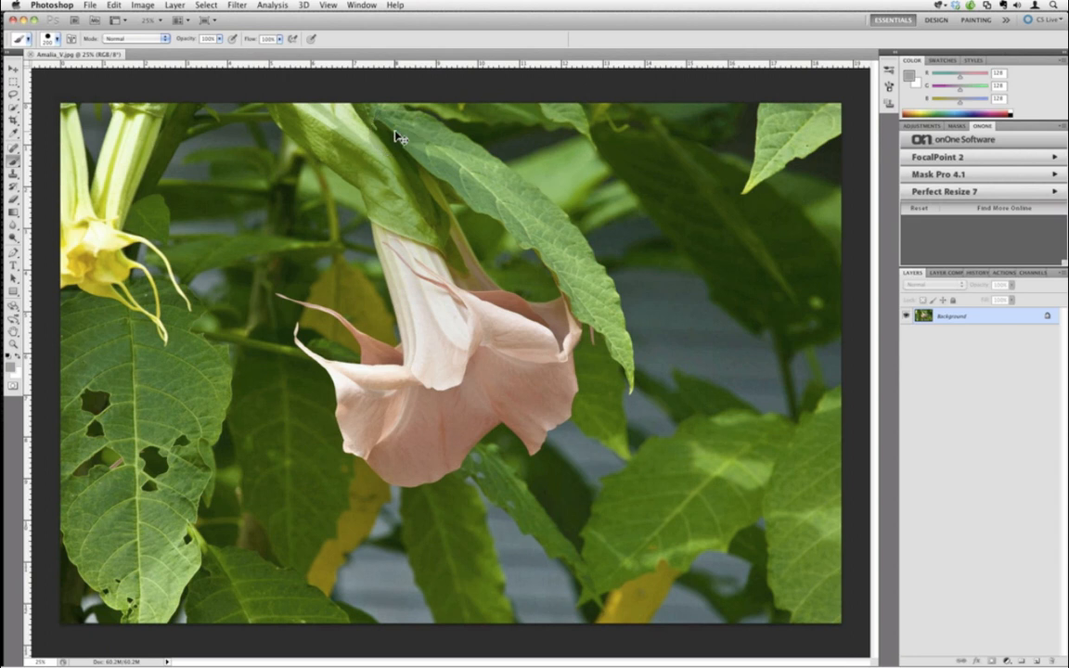
key("super+0")
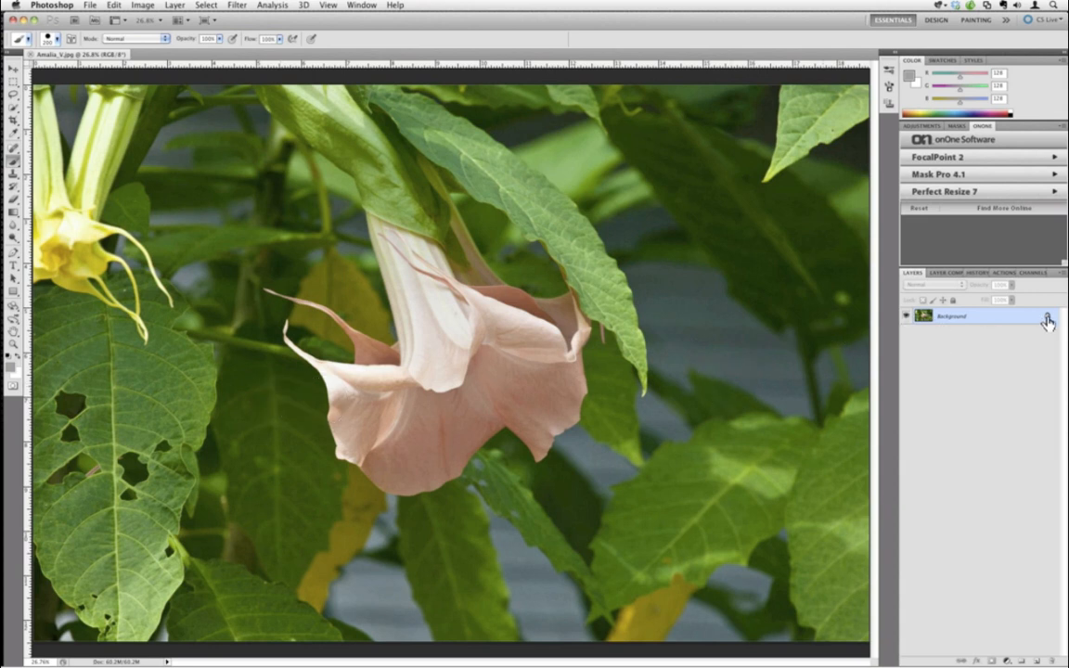
Unlock the photo's Background layer and add a new empty layer above it with Normal mode and 100% opacity.
left_click_drag(1047, 321, 1051, 660)
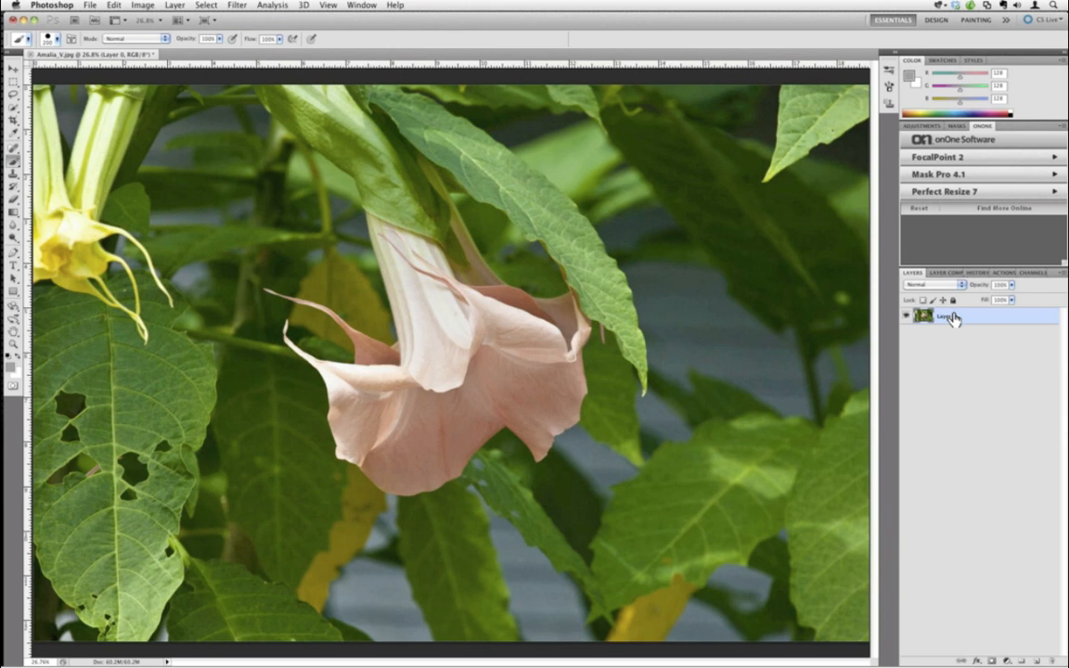
left_click(960, 363)
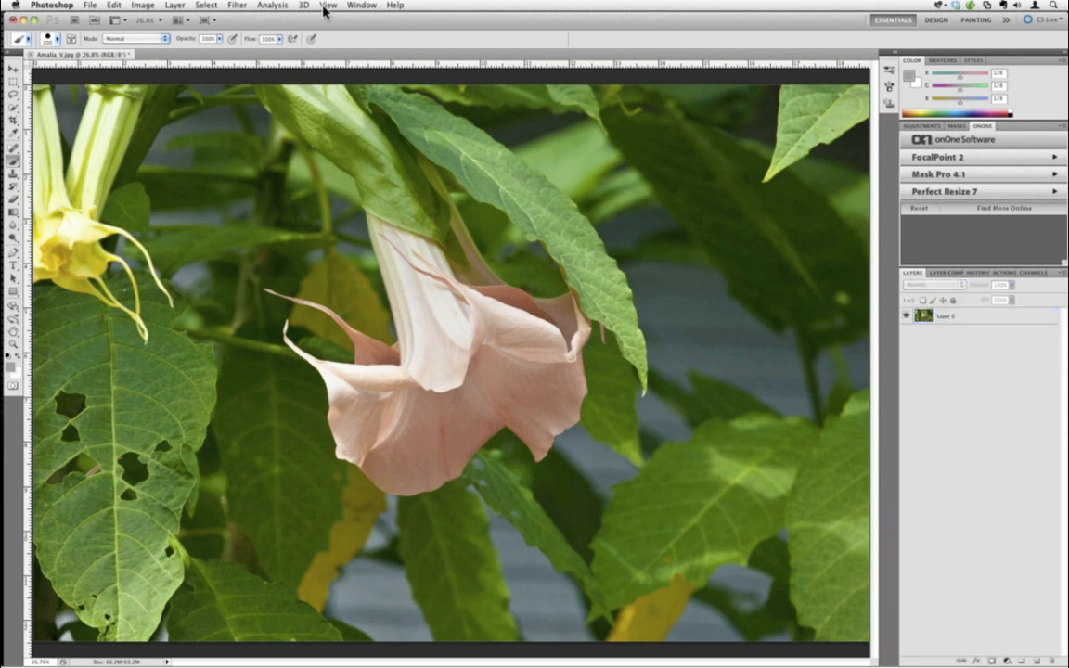
left_click(176, 4)
mouse_move(186, 19)
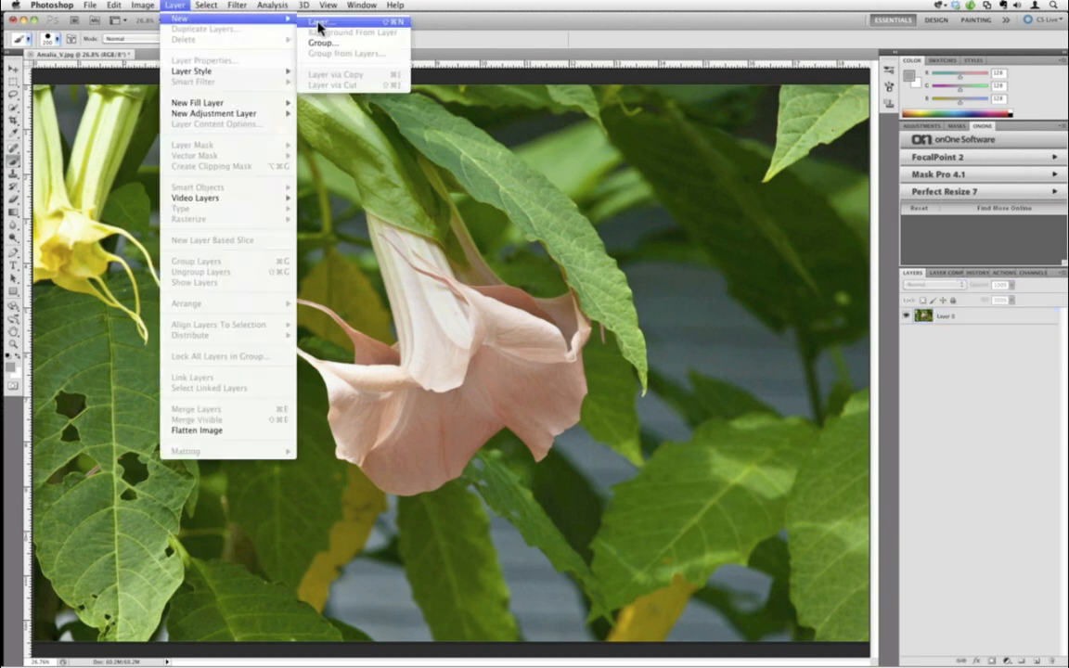
left_click(319, 25)
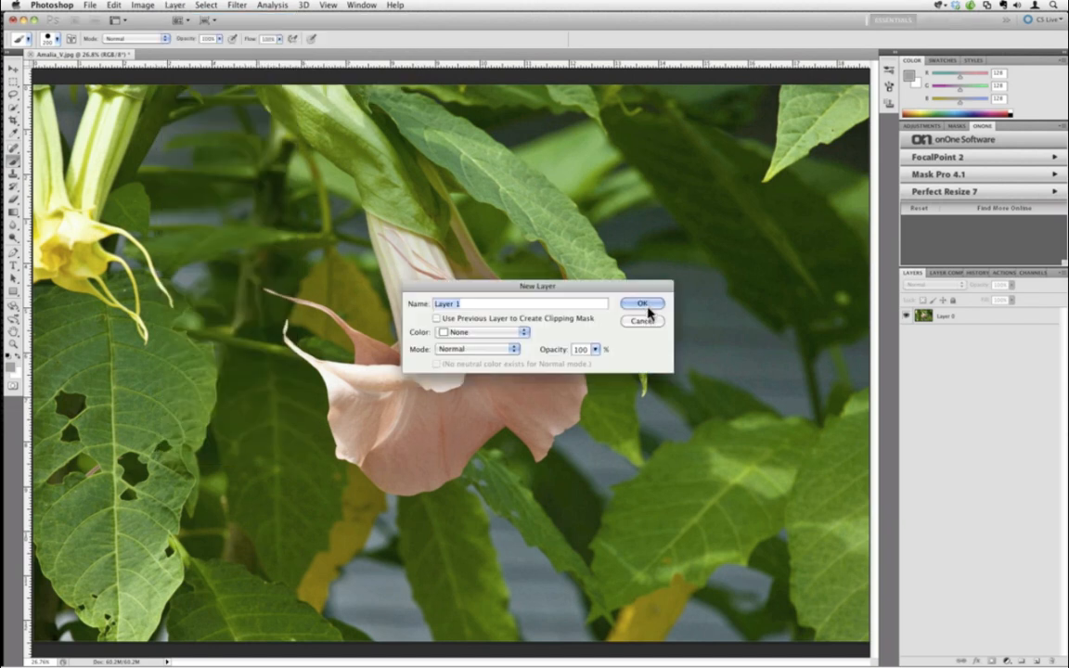
left_click(642, 307)
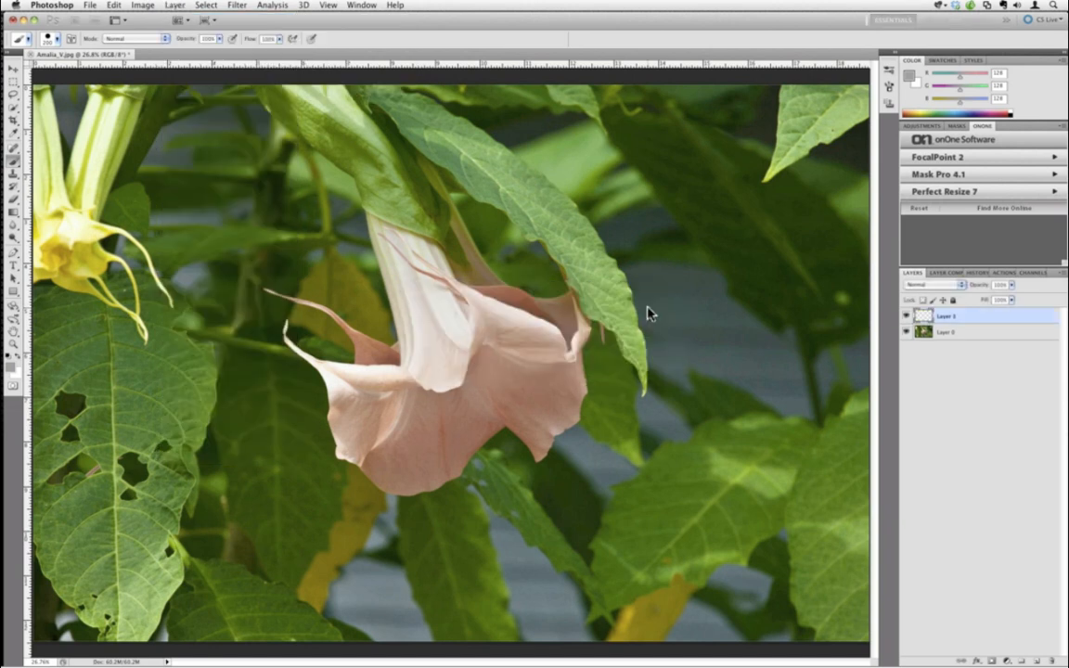
Hide the photo layer and fill the new empty layer with white at 100% opacity.
left_click(906, 332)
left_click(113, 4)
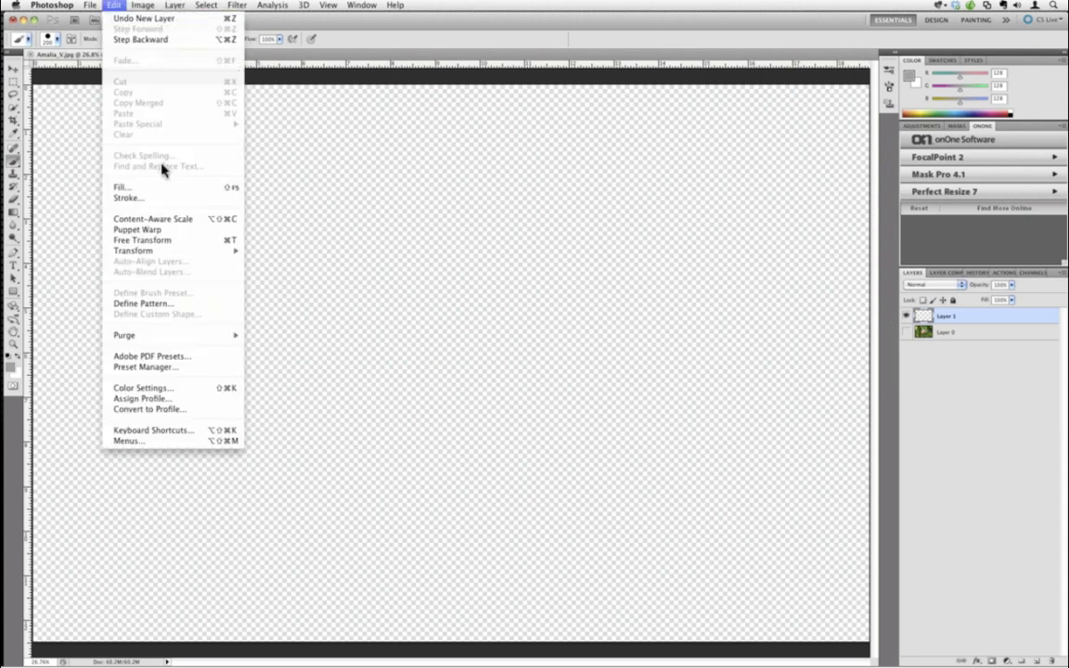
left_click(202, 189)
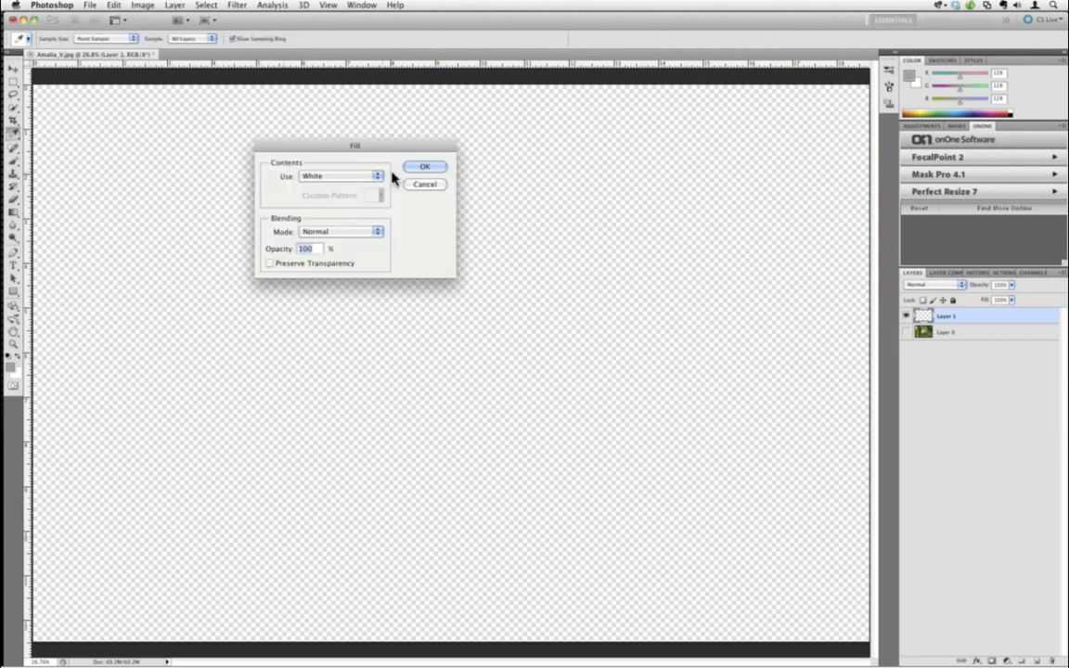
left_click(385, 160)
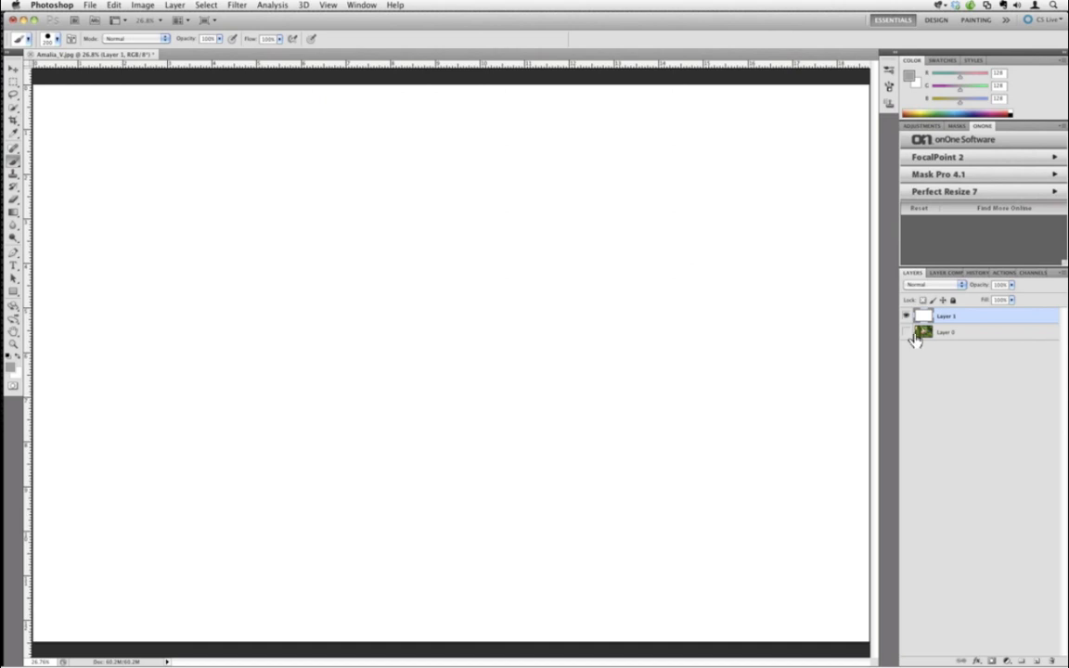
Place the white layer beneath the visible photo layer and add a layer mask to the photo layer.
left_click_drag(946, 318, 946, 339)
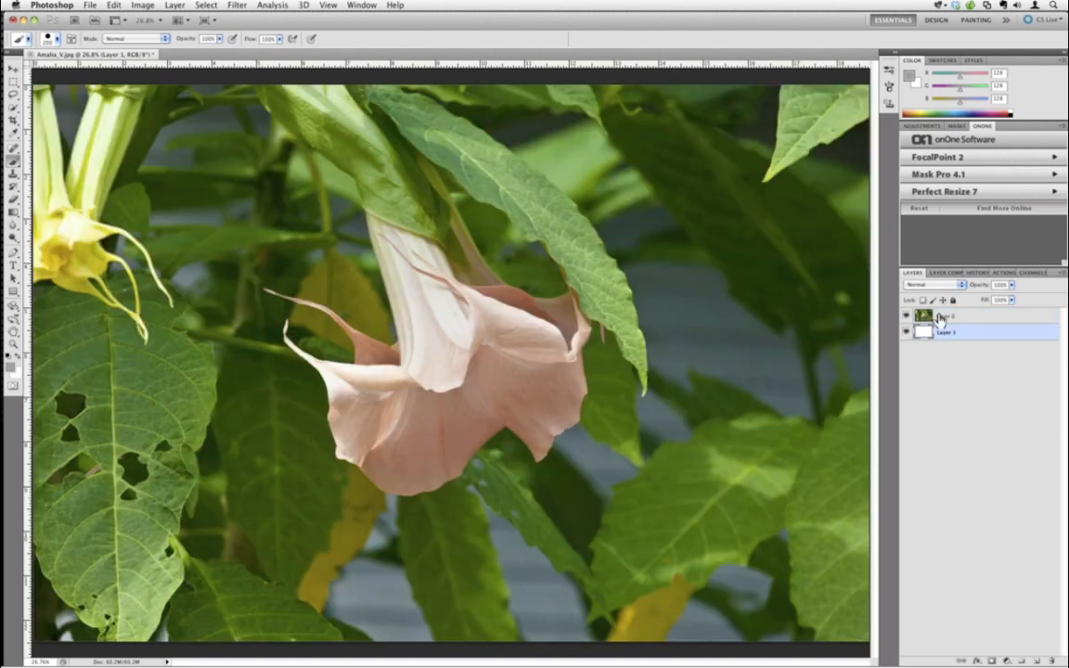
left_click(950, 321)
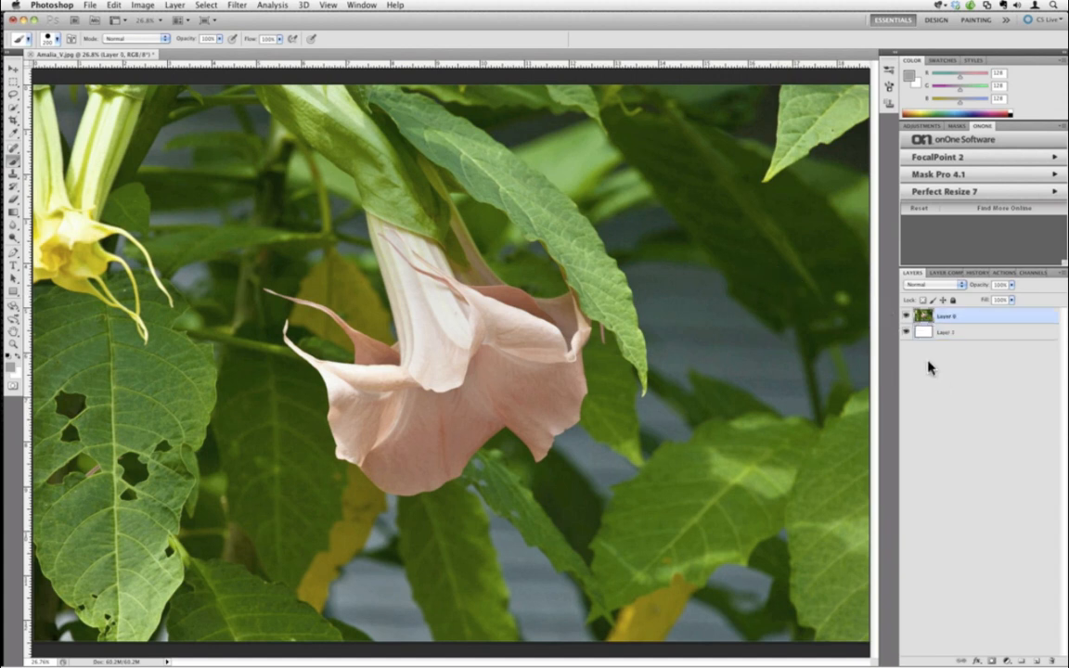
left_click(990, 661)
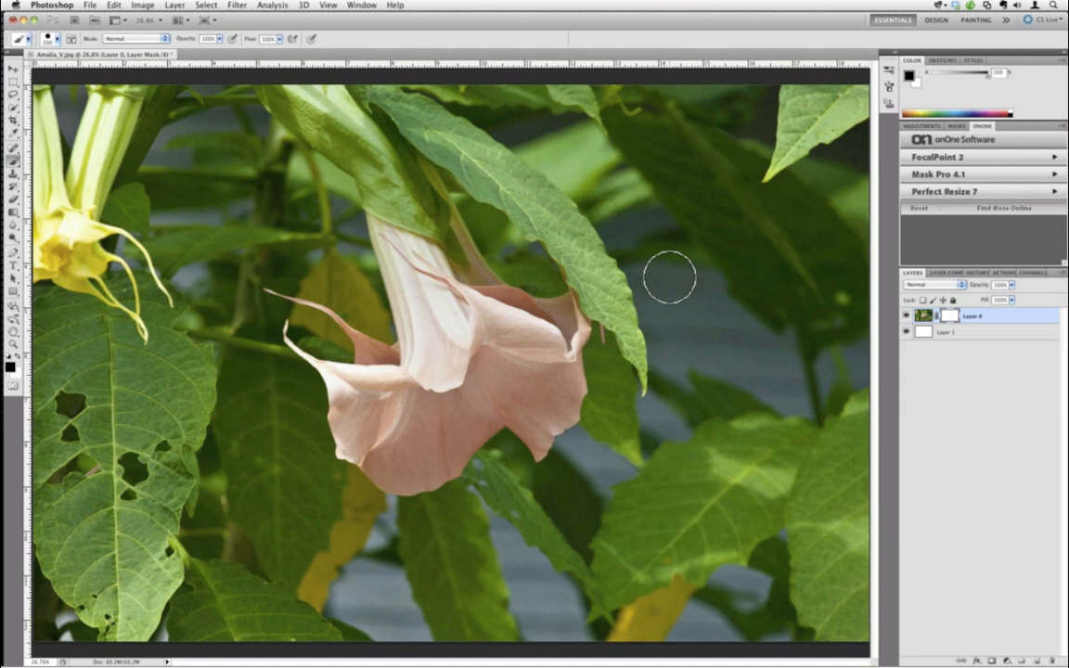
Reduce the size of the brush tip for painting on the photo layer's mask.
key("bracketleft")
key("bracketleft")
key("bracketleft")
key("bracketleft")
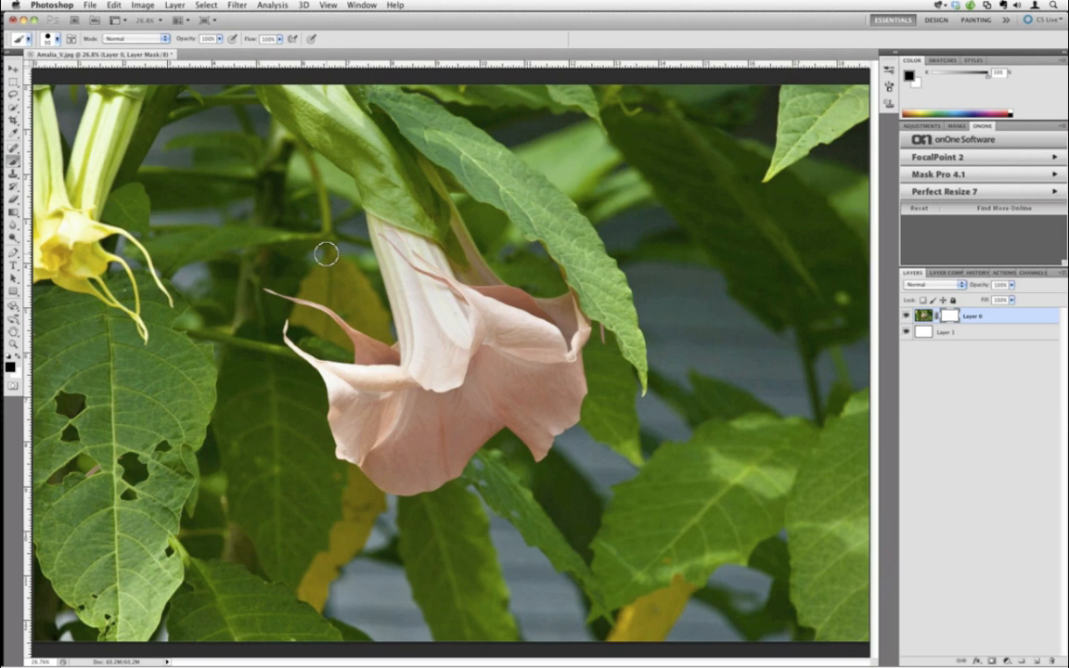
Launch the Mask Pro 4.1 plug-in on the masked photo layer with the white layer visible beneath.
left_click(905, 332)
left_click(97, 5)
left_click(102, 5)
left_click(90, 4)
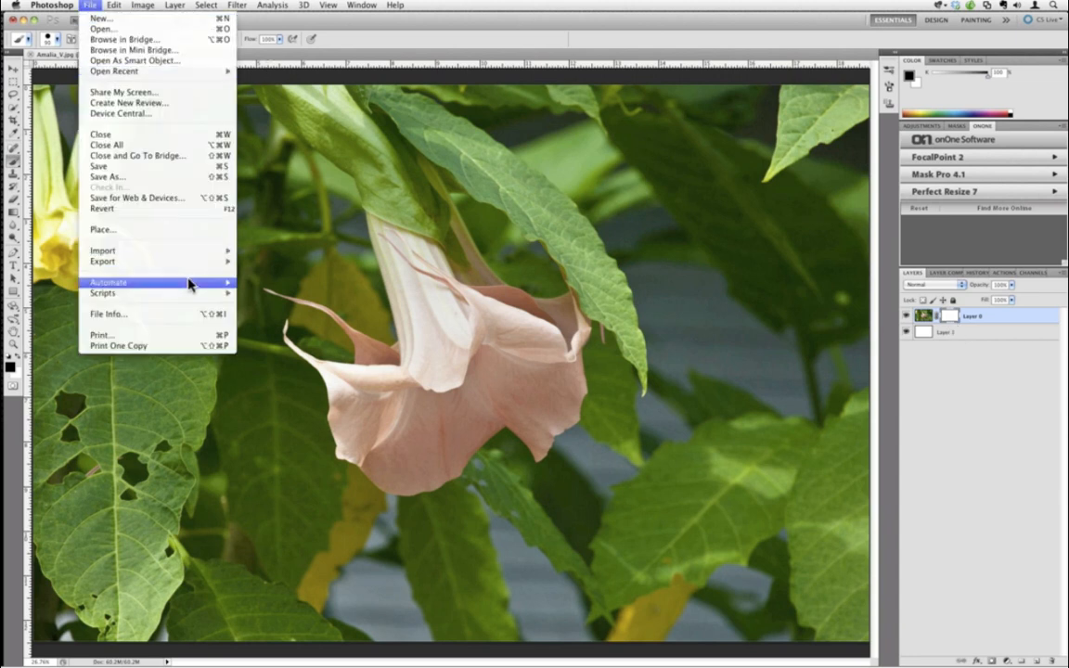
mouse_move(190, 283)
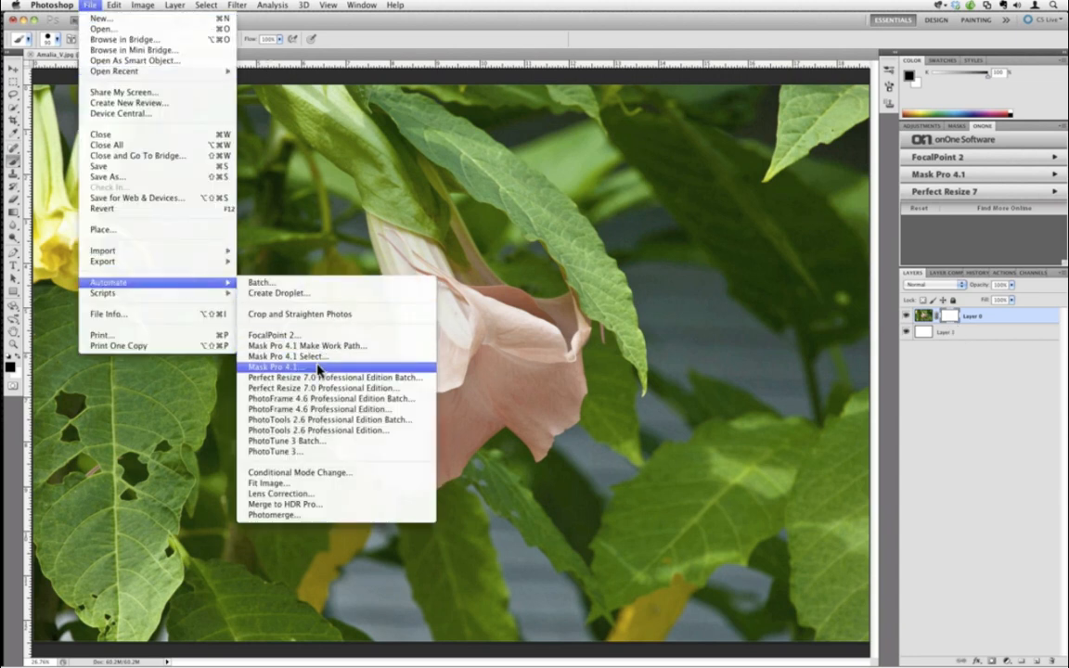
left_click(318, 368)
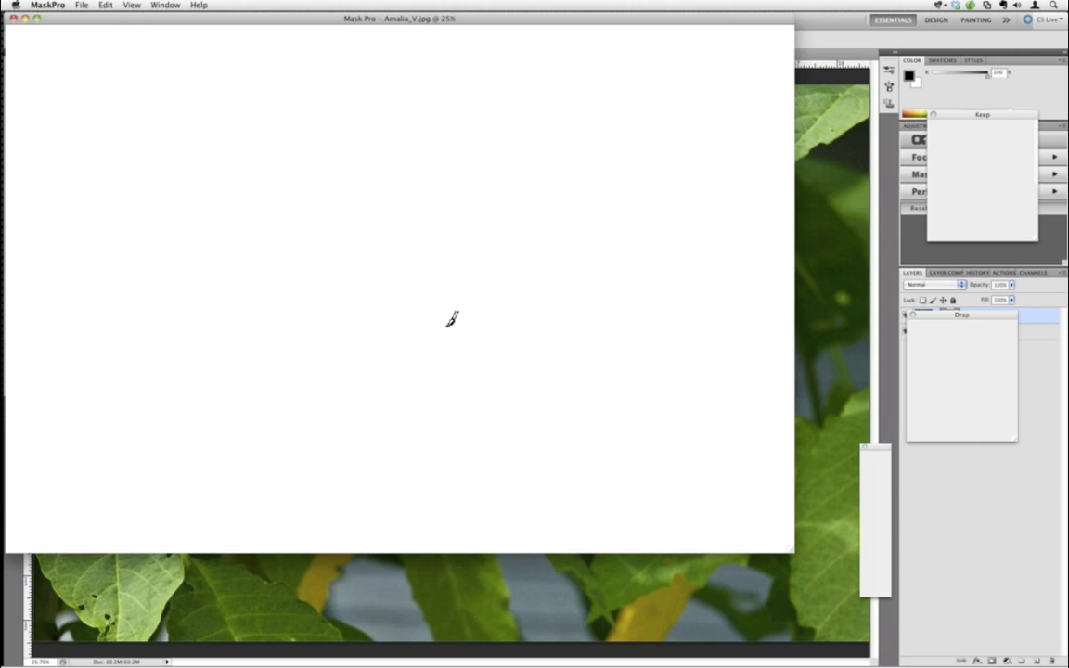
Enlarge the Mask Pro window to fill the screen and move the Drop palette and toolbox clear of the photo.
left_click(165, 6)
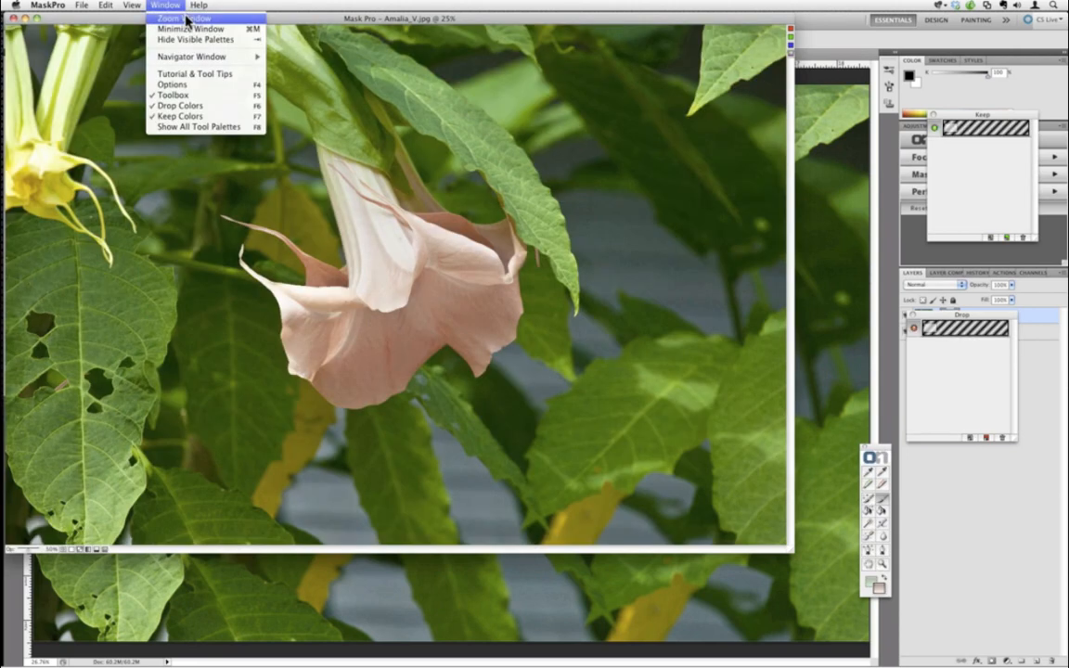
left_click(188, 18)
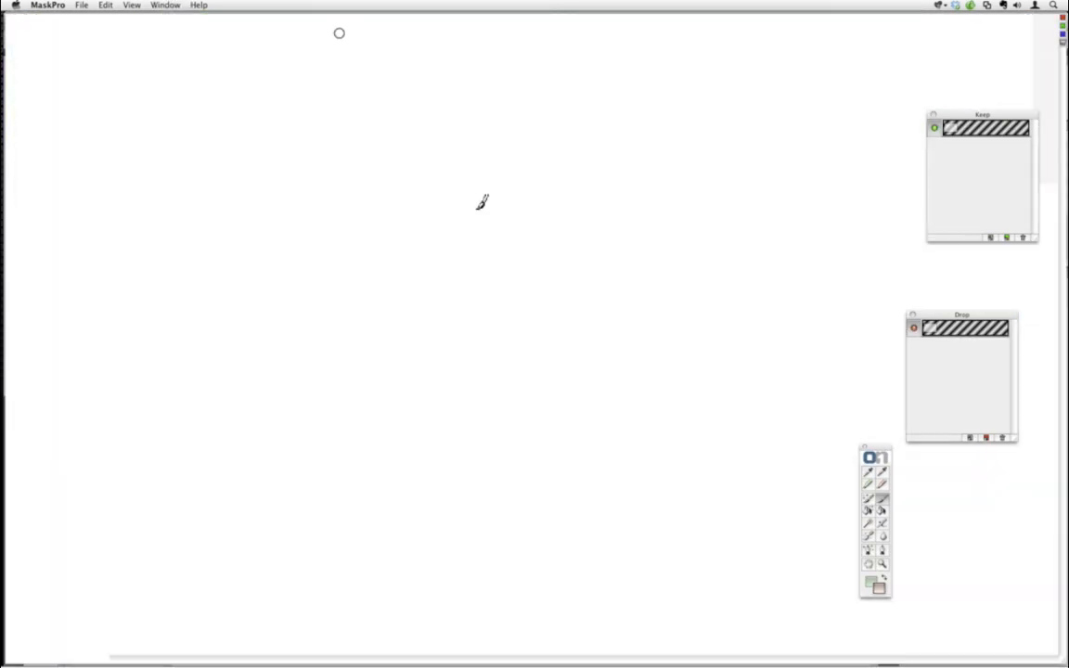
left_click_drag(989, 313, 1018, 285)
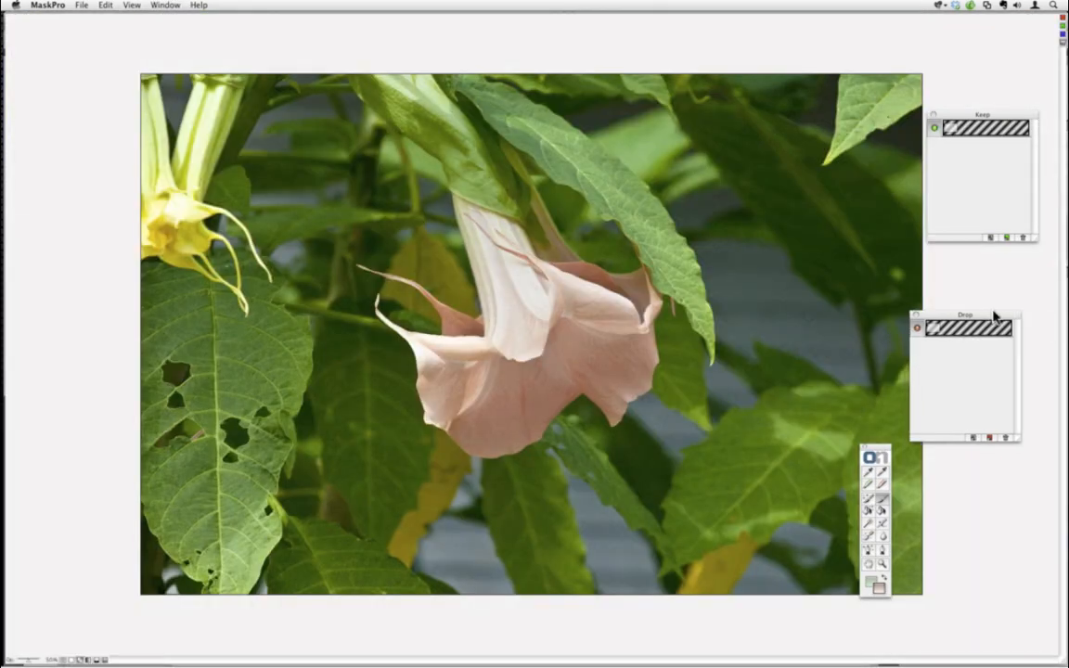
left_click_drag(883, 447, 82, 148)
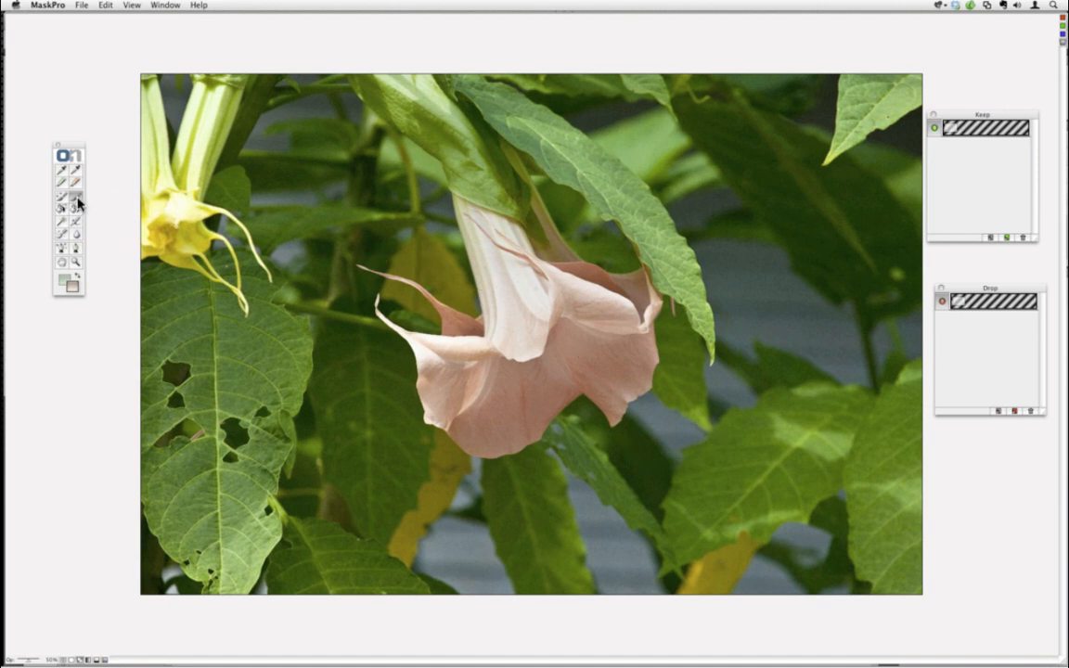
Paint the start of a drop outline from the photo's upper edge beside the stem to the thin petal tip.
left_click(67, 285)
left_click(70, 287)
mouse_move(320, 79)
left_mouse_down()
mouse_move(370, 171)
mouse_move(438, 260)
mouse_move(380, 261)
mouse_move(352, 246)
mouse_move(334, 268)
left_mouse_up()
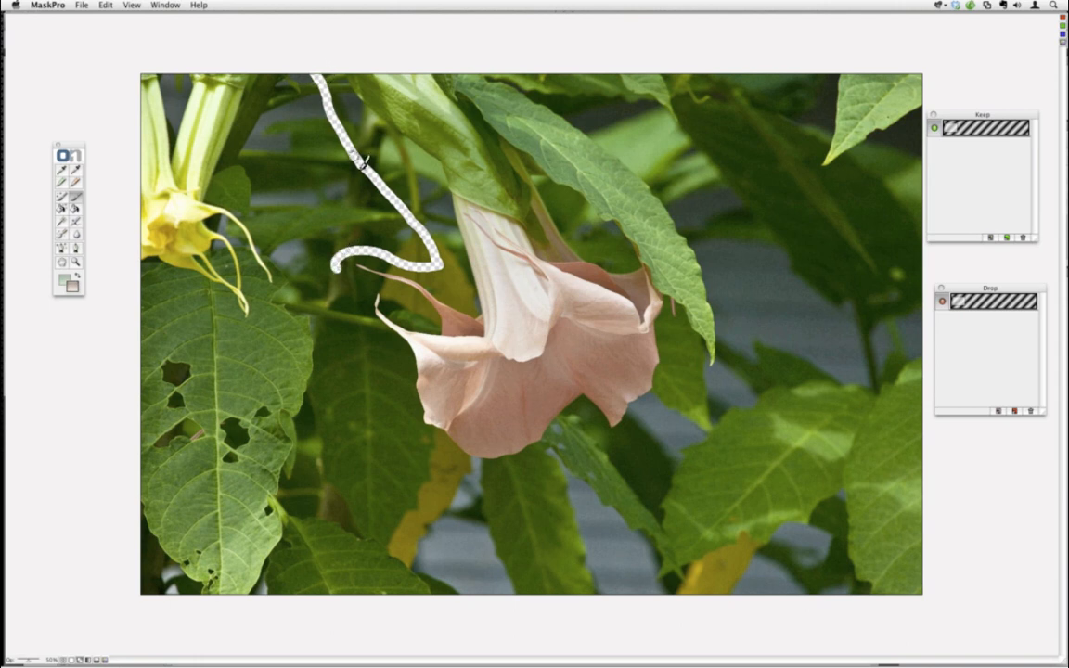
Set the view mode to Composite so the erased areas show the white layer beneath.
left_click(131, 7)
mouse_move(173, 67)
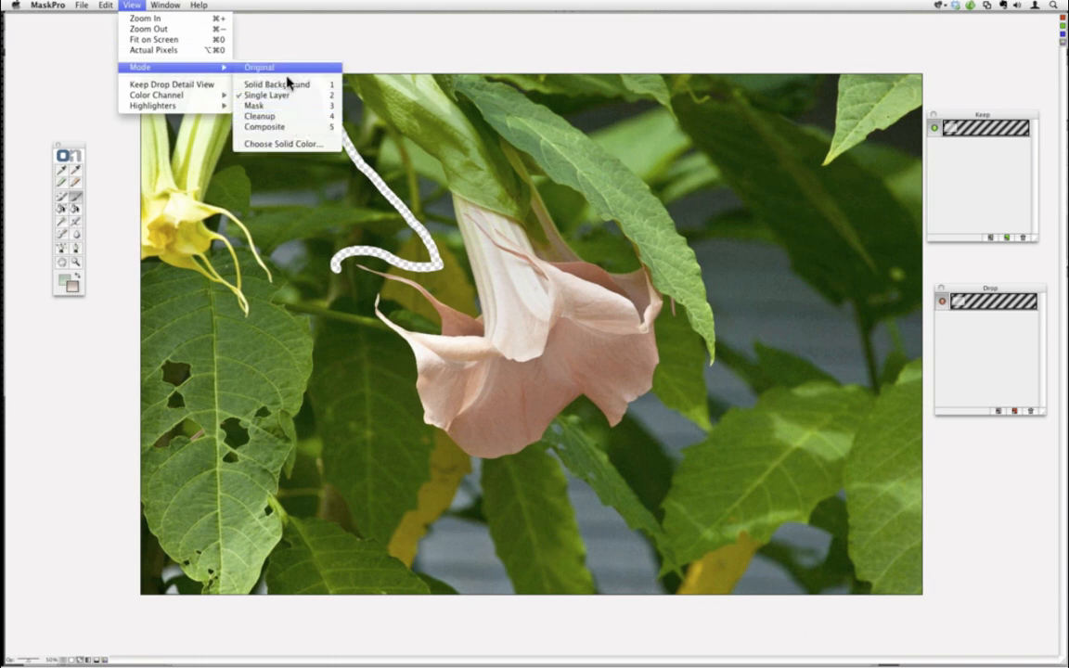
left_click(314, 131)
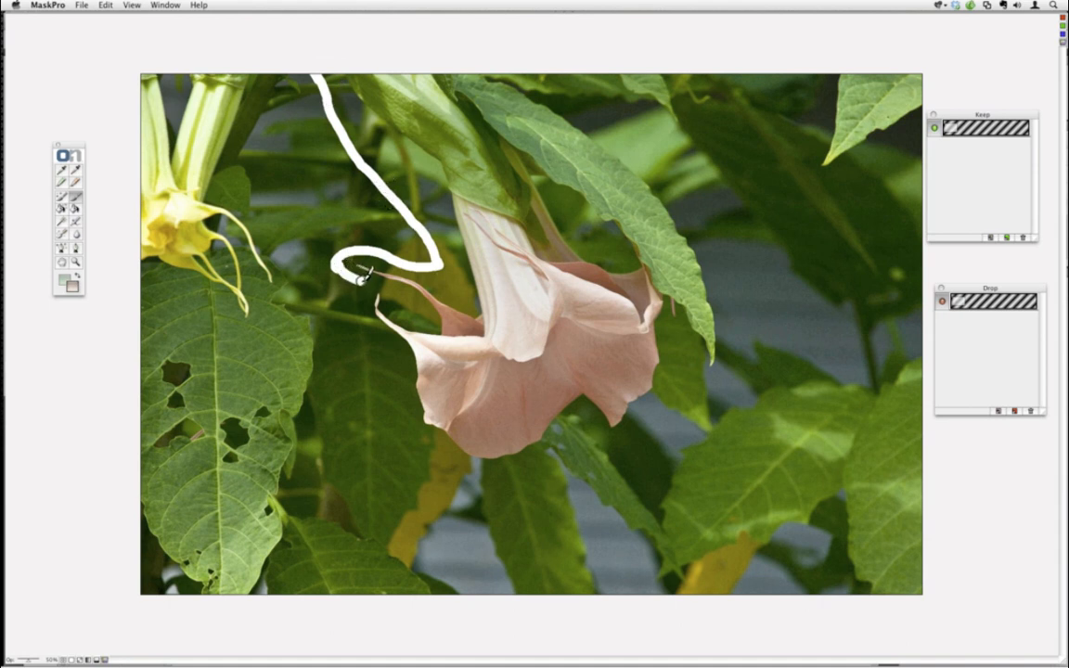
Complete the drop outline around the flower and overlapping leaf, and fill the area outside it as dropped.
mouse_move(369, 280)
left_mouse_down()
mouse_move(405, 295)
mouse_move(370, 289)
mouse_move(362, 317)
mouse_move(392, 346)
mouse_move(385, 390)
mouse_move(422, 441)
mouse_move(473, 473)
mouse_move(539, 469)
mouse_move(565, 432)
mouse_move(642, 454)
mouse_move(672, 342)
mouse_move(709, 375)
mouse_move(736, 291)
mouse_move(711, 203)
mouse_move(648, 118)
mouse_move(464, 51)
left_mouse_up()
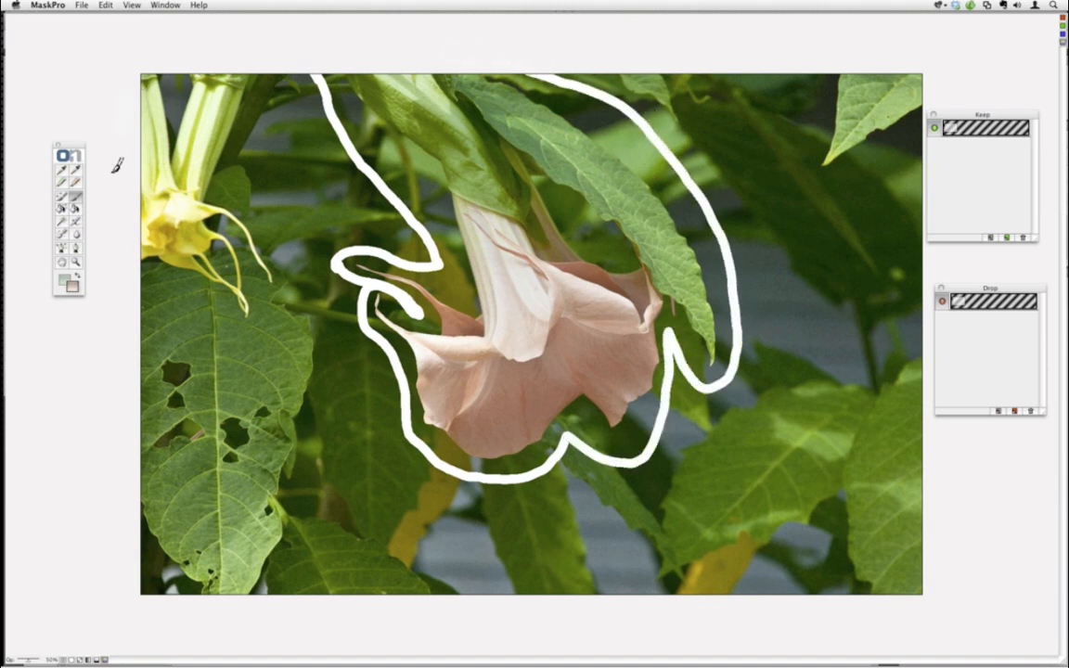
left_click(75, 208)
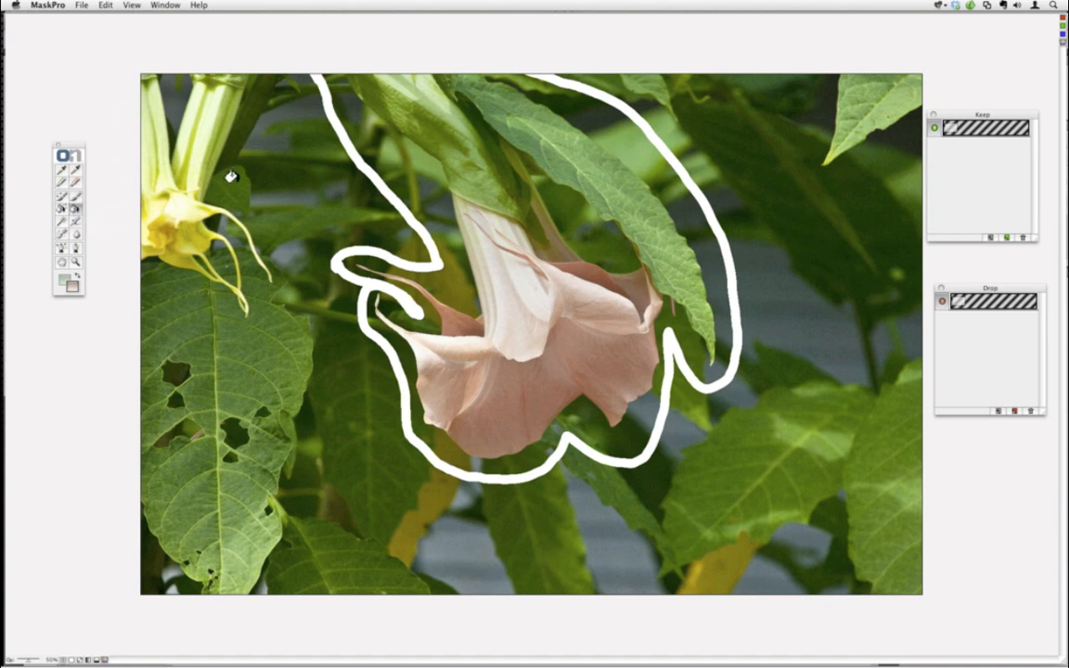
left_click(210, 333)
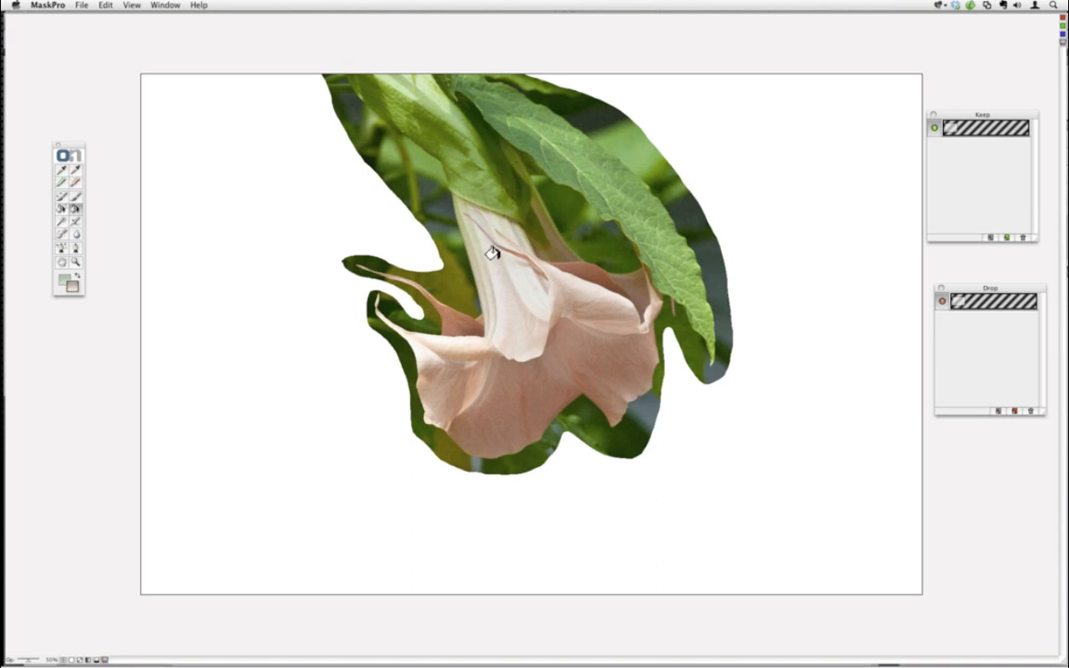
Sample three pale shades from the flower tube and two pink shades from the thin upper petal as keep colors.
left_click(63, 171)
key("super+plus")
key("super+plus")
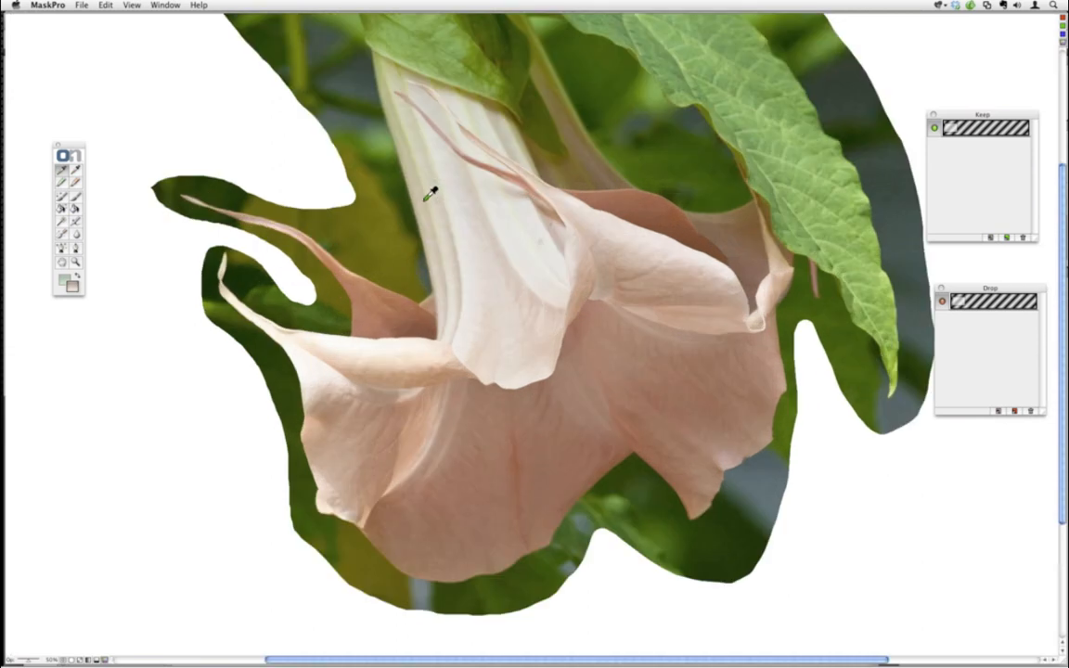
key("super+plus")
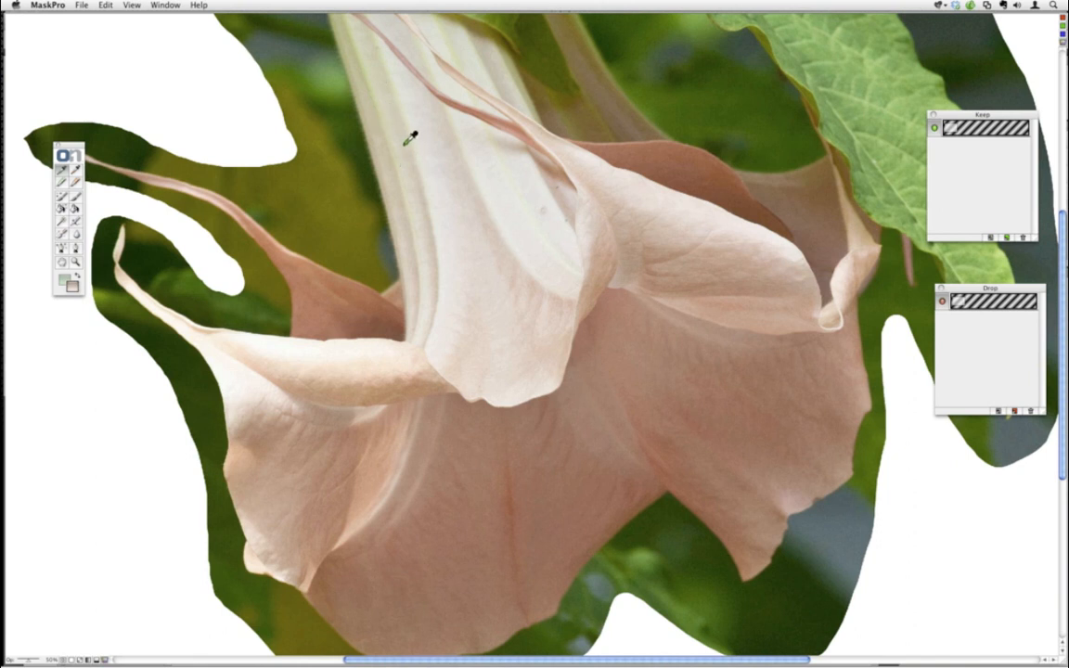
key("super+minus")
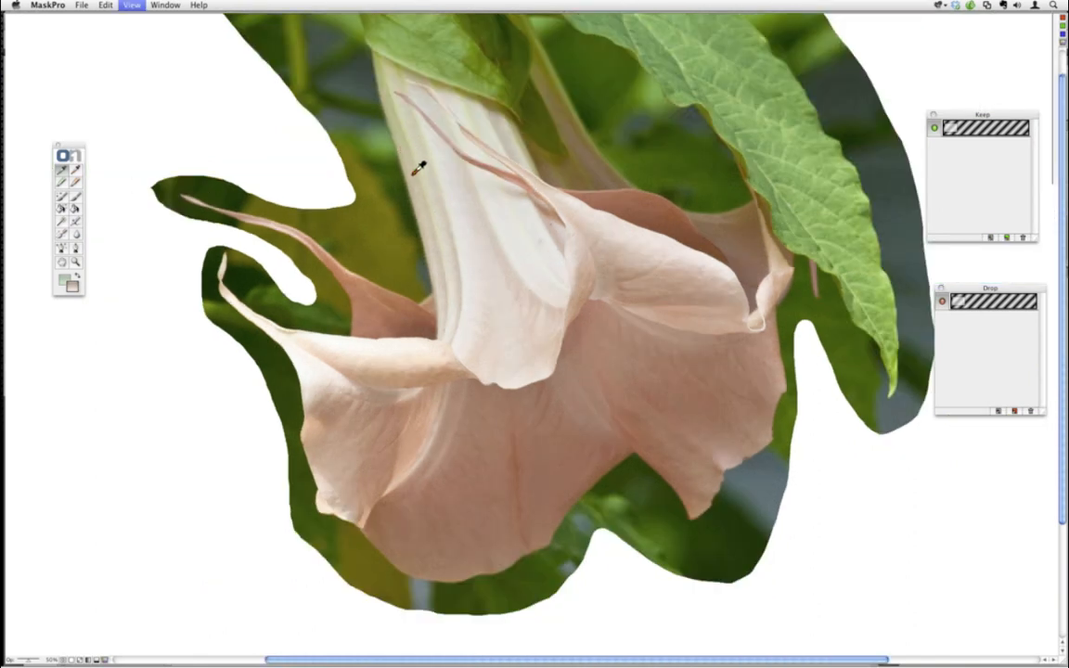
key("super+minus")
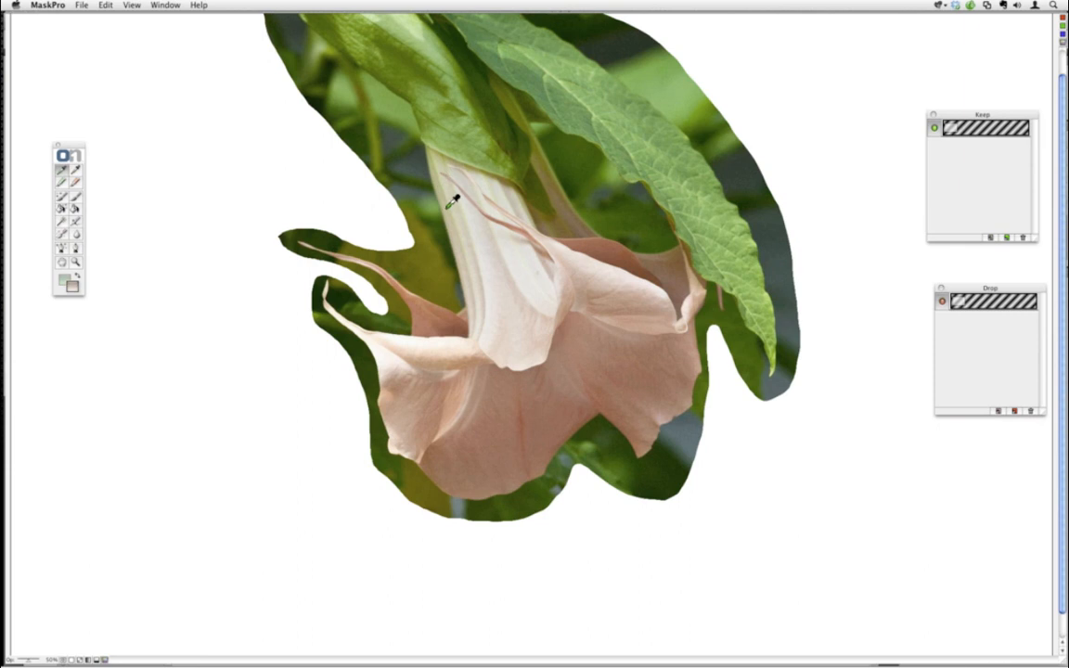
left_click(454, 242)
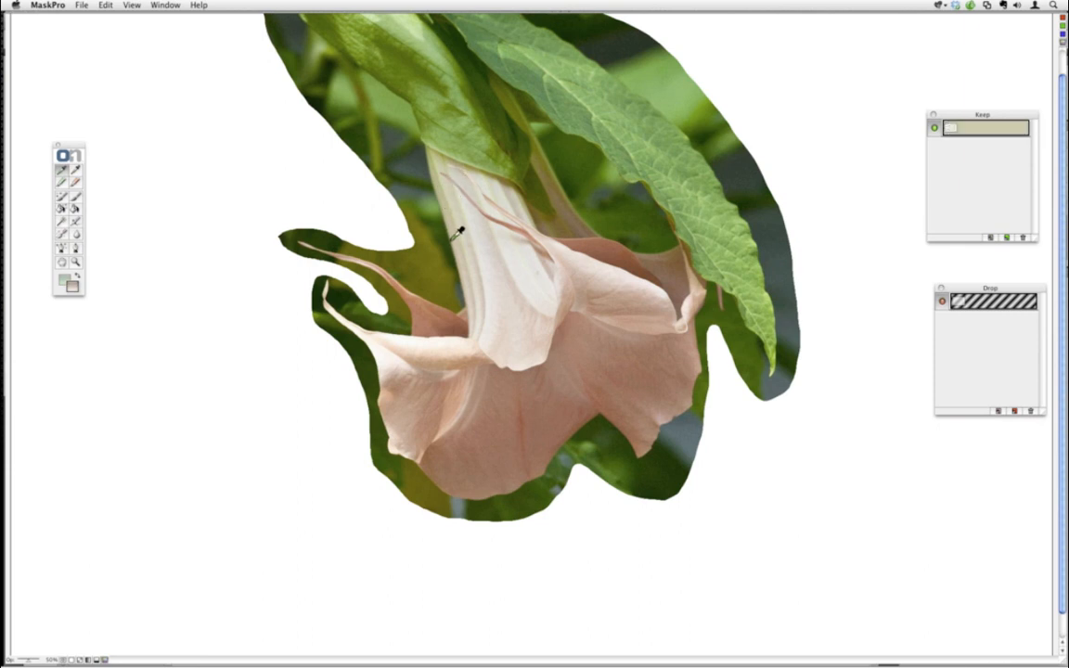
left_click(470, 272)
left_click(500, 311)
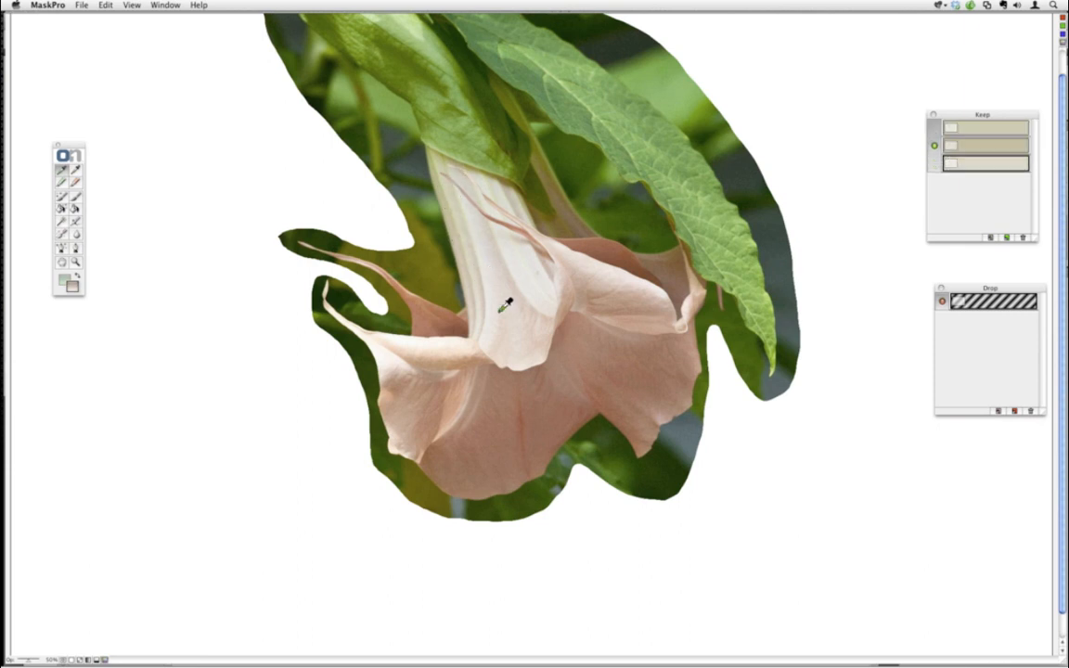
left_click(404, 270)
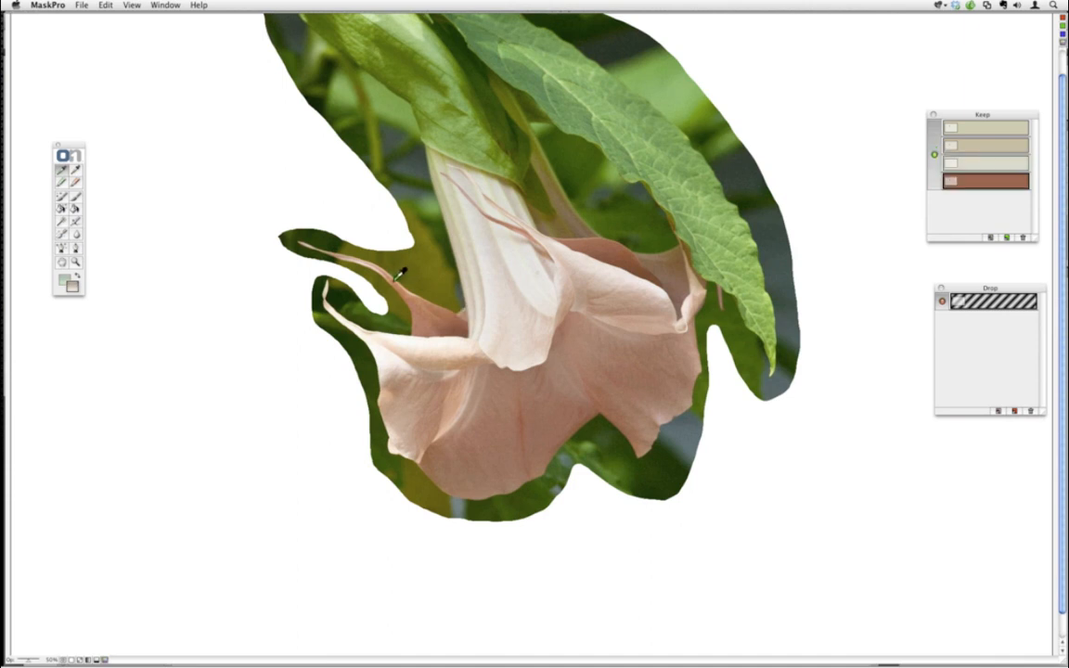
left_click(393, 265)
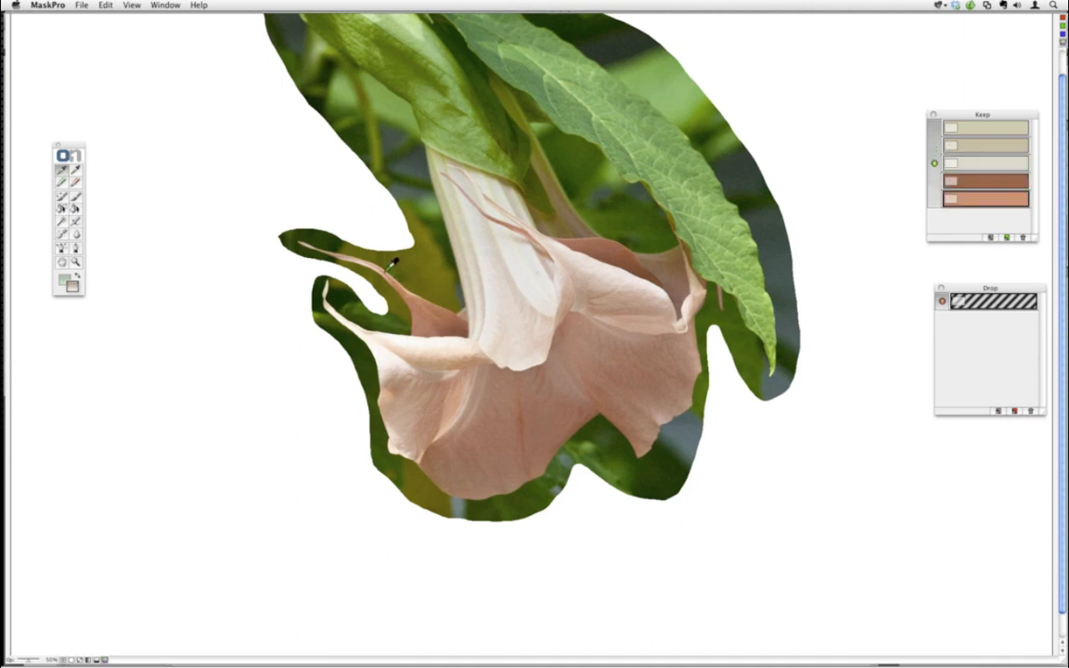
Sample six green, grey and olive shades from the background along the left side of the flower tube as drop colors.
left_click(77, 171)
left_click(429, 179)
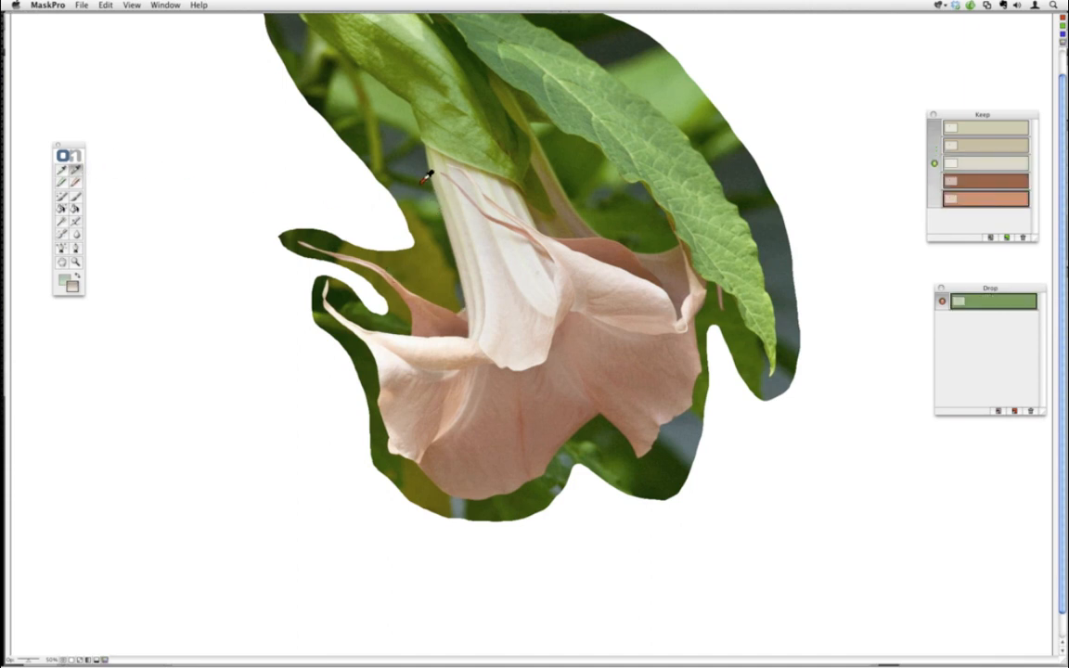
left_click(424, 163)
left_click(422, 168)
left_click(445, 272)
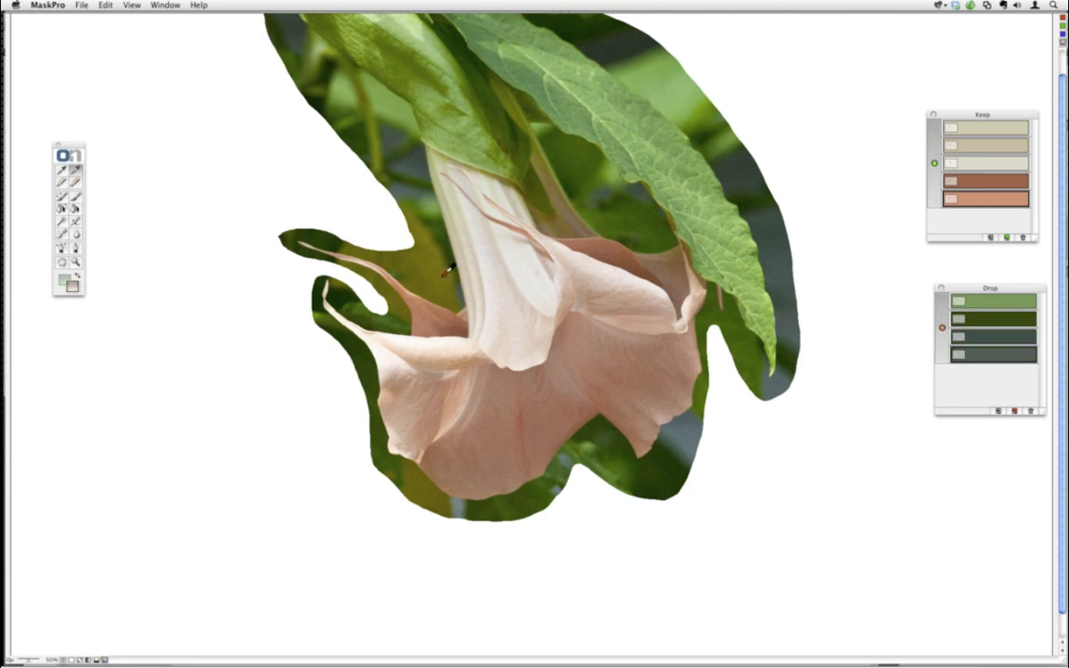
left_click(459, 286)
left_click(461, 287)
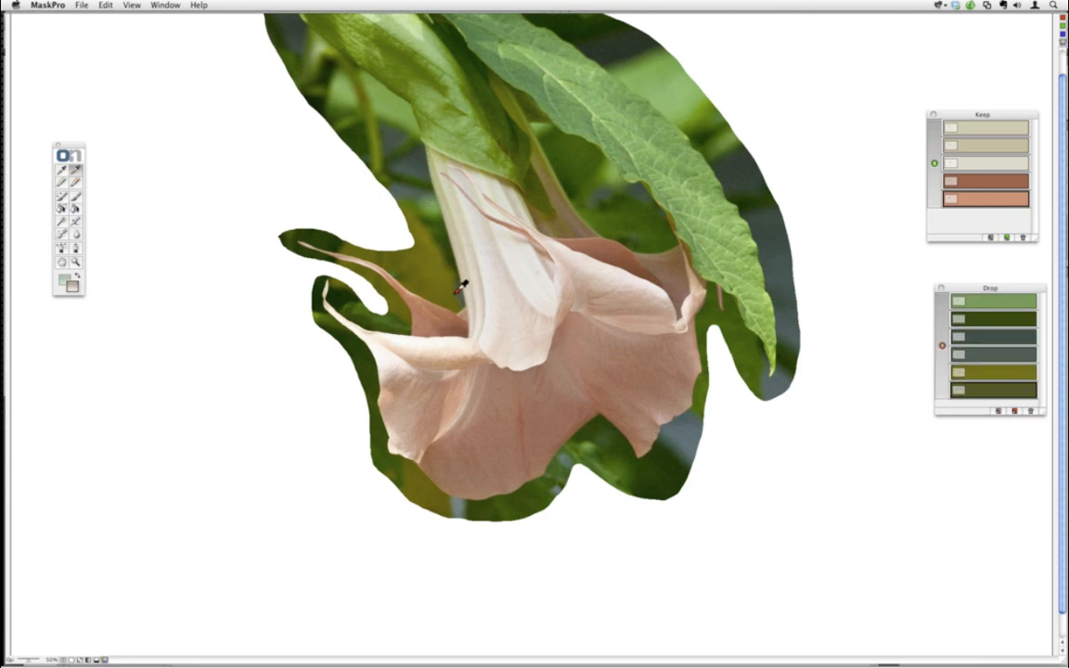
Erase the background along the left edge of the flower tube with the Magic Brush.
left_click(61, 196)
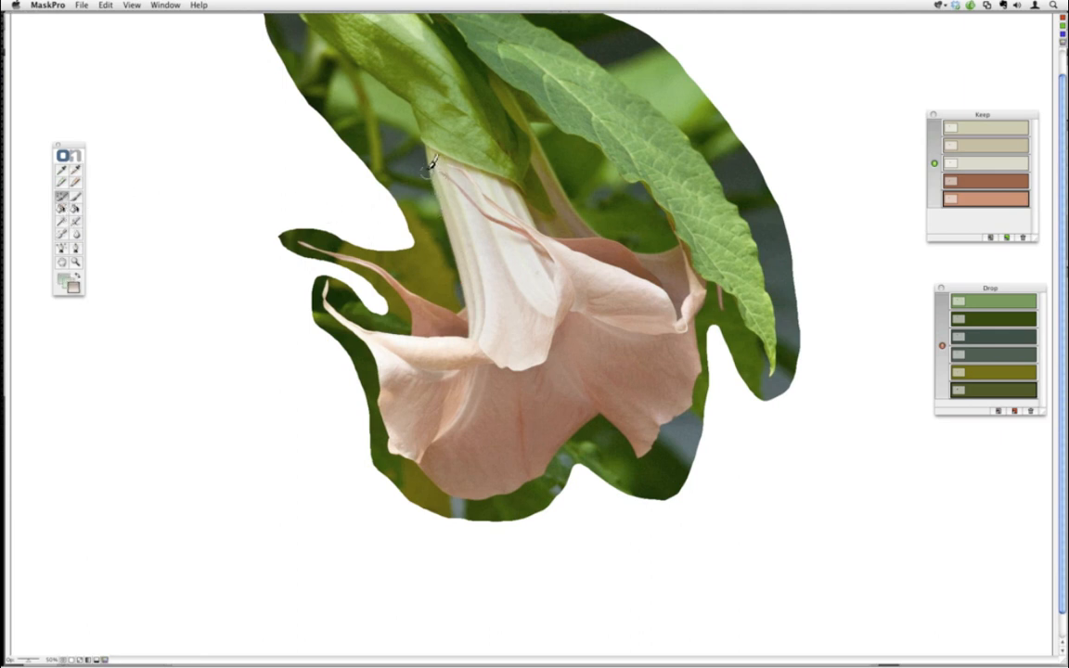
mouse_move(422, 162)
left_mouse_down()
mouse_move(459, 297)
mouse_move(441, 295)
mouse_move(450, 303)
mouse_move(414, 168)
mouse_move(430, 176)
mouse_move(444, 167)
mouse_move(467, 222)
left_mouse_up()
mouse_move(422, 164)
left_mouse_down()
mouse_move(419, 151)
mouse_move(451, 278)
mouse_move(419, 194)
mouse_move(435, 223)
left_mouse_up()
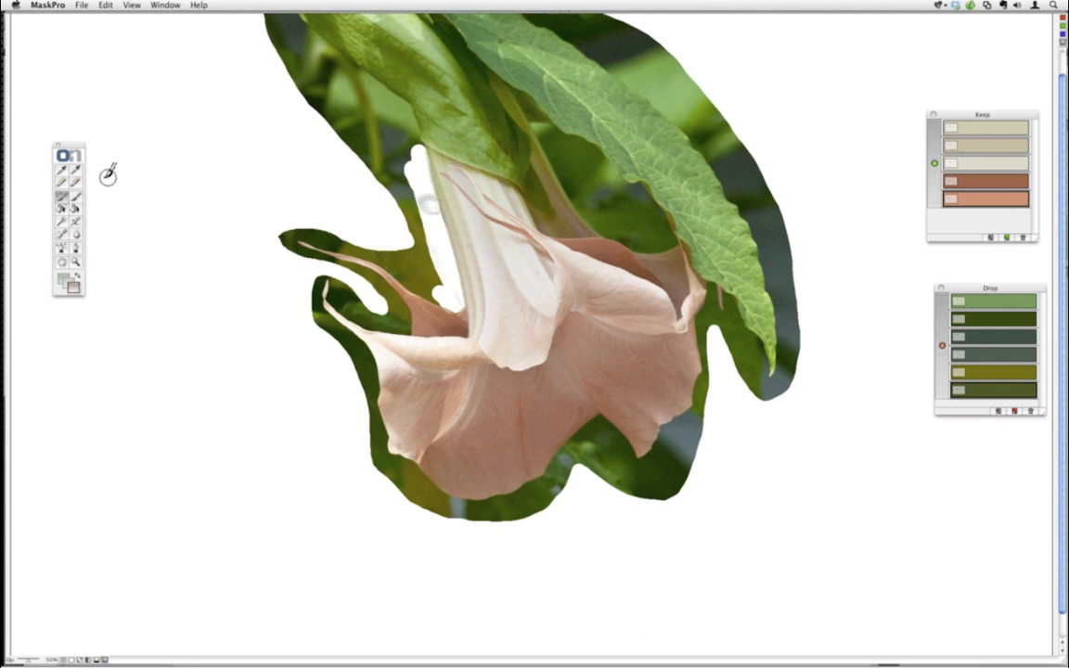
Sample the grey leftover beside the tube as a drop color and brush away the background between the tube and thin upper petal.
left_click(76, 172)
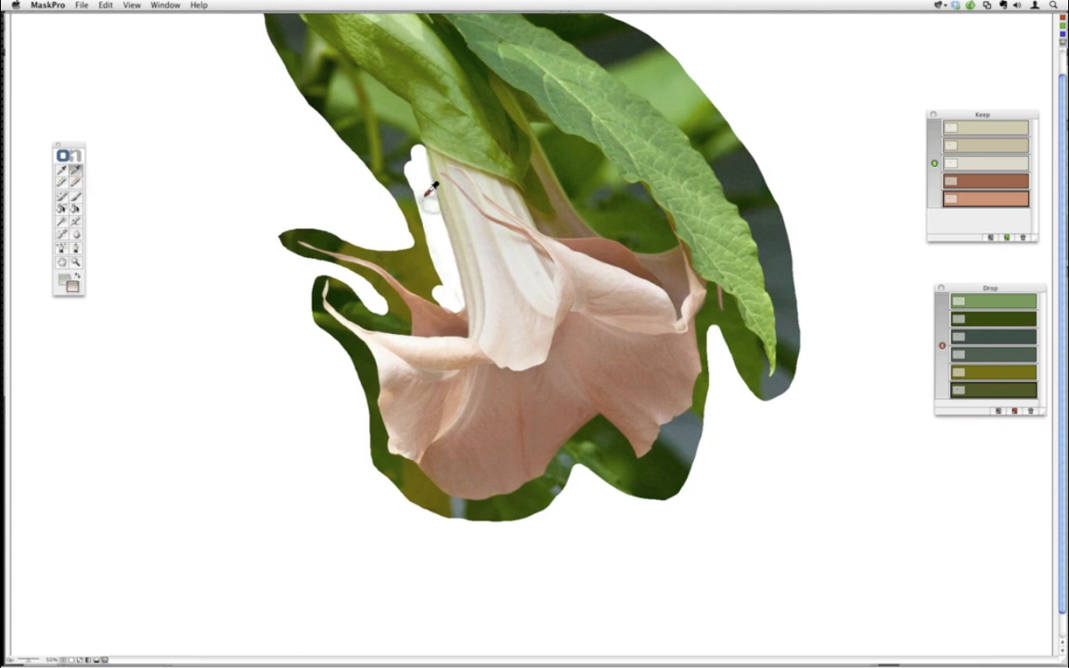
left_click(427, 193)
left_click(62, 195)
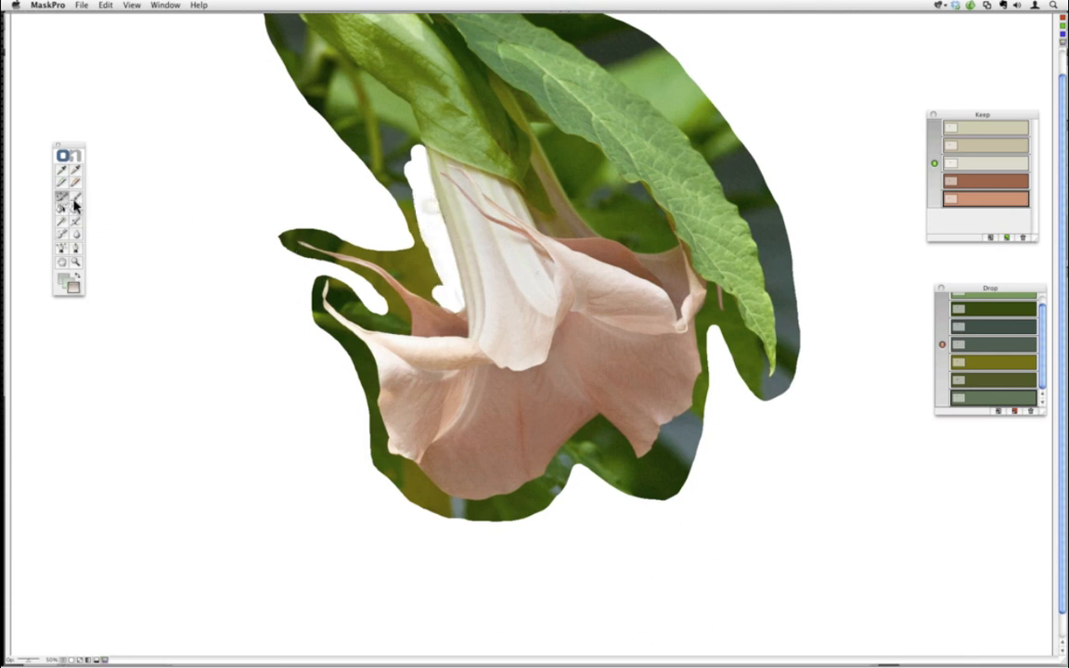
left_click(76, 196)
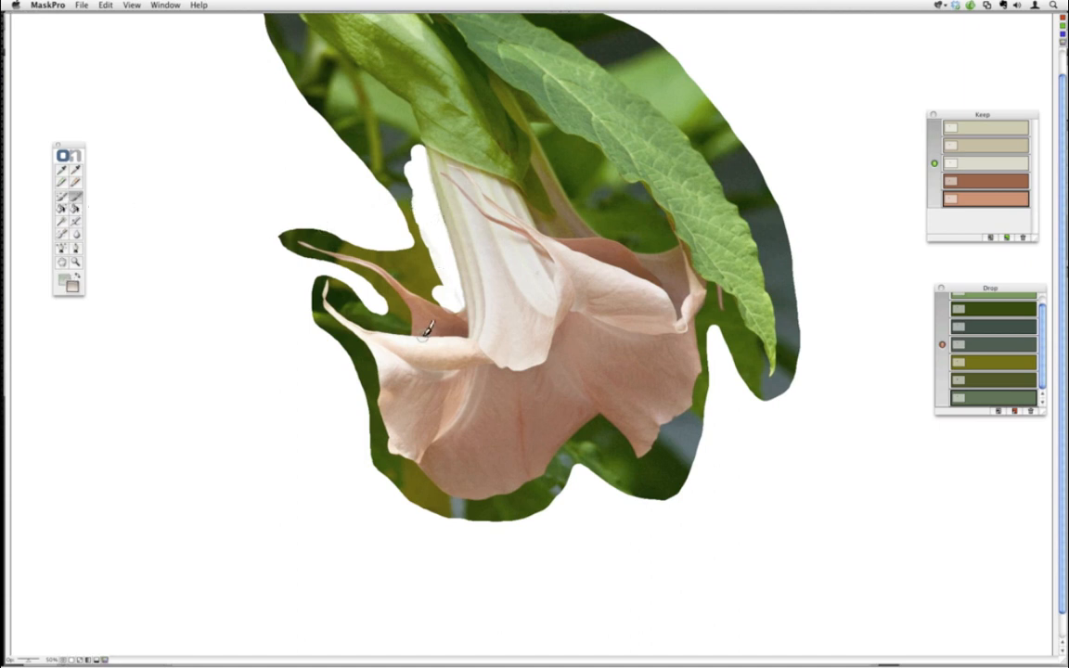
mouse_move(427, 320)
left_mouse_down()
mouse_move(446, 263)
mouse_move(409, 212)
mouse_move(395, 220)
mouse_move(434, 275)
mouse_move(411, 266)
mouse_move(450, 308)
left_mouse_up()
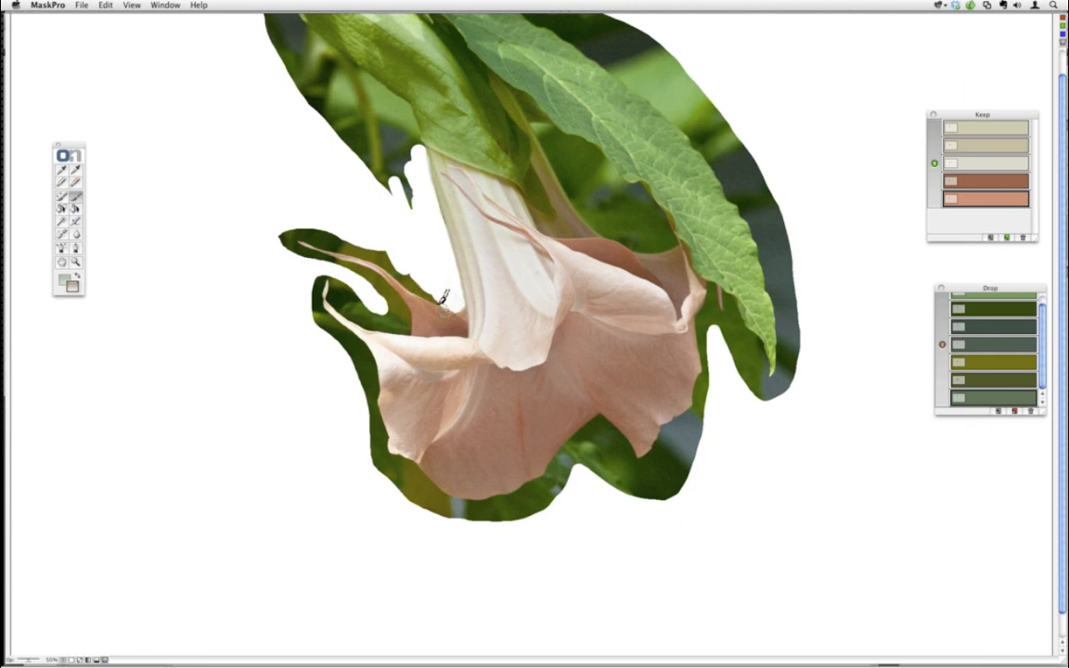
Add an orange-brown petal shade as a keep color and erase the background around the thin upper petal with the Magic Brush.
left_click(62, 170)
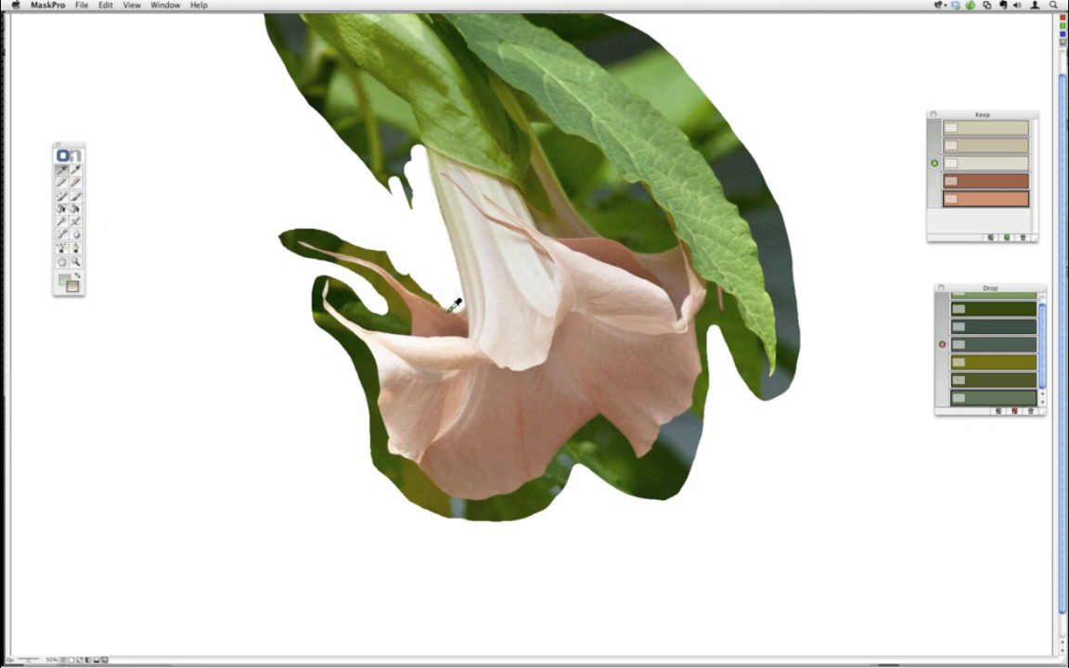
left_click(456, 355)
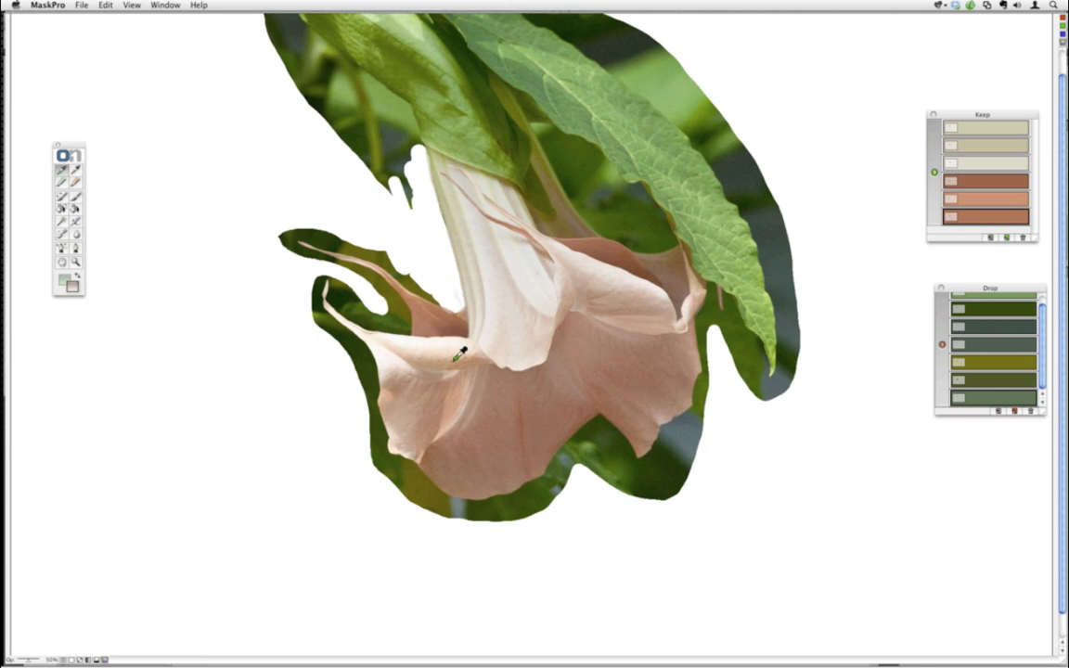
left_click(63, 199)
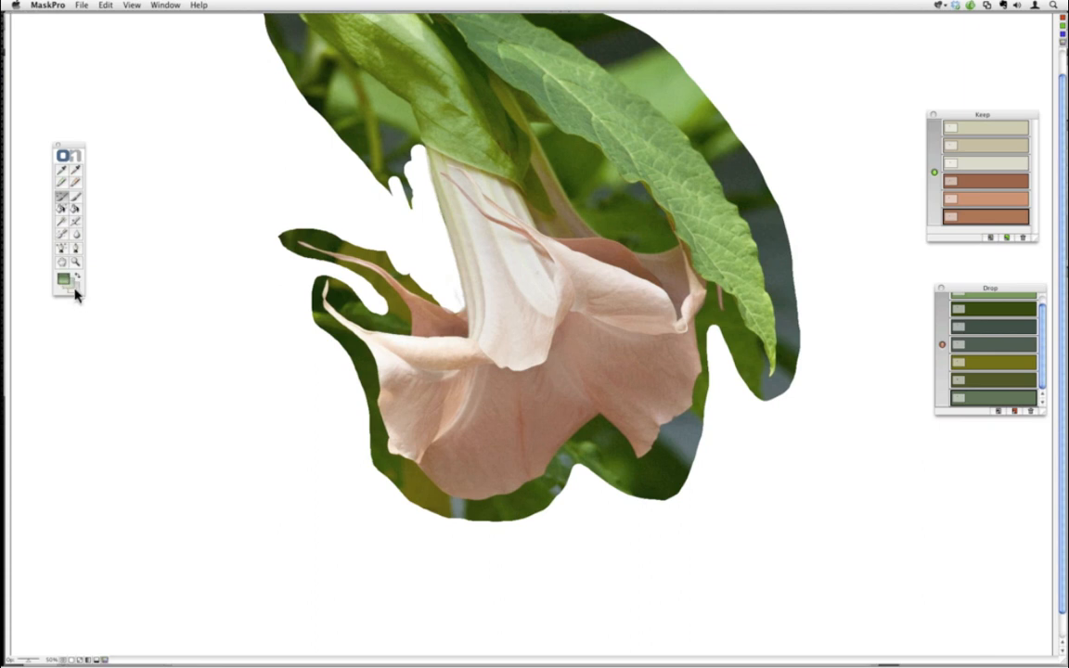
left_click(75, 290)
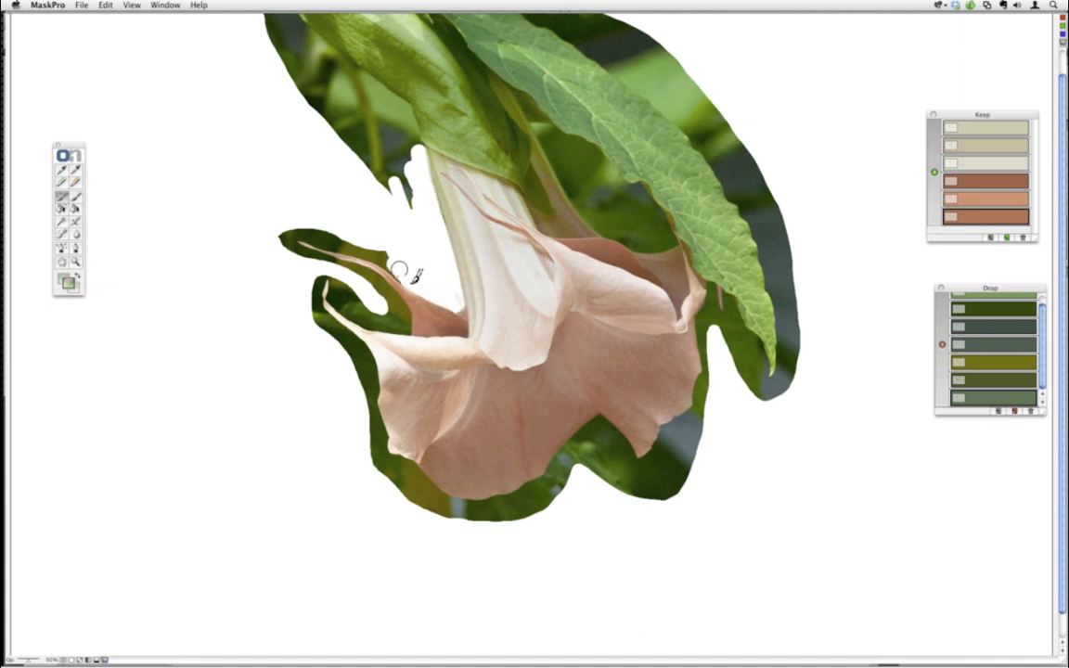
left_click(72, 290)
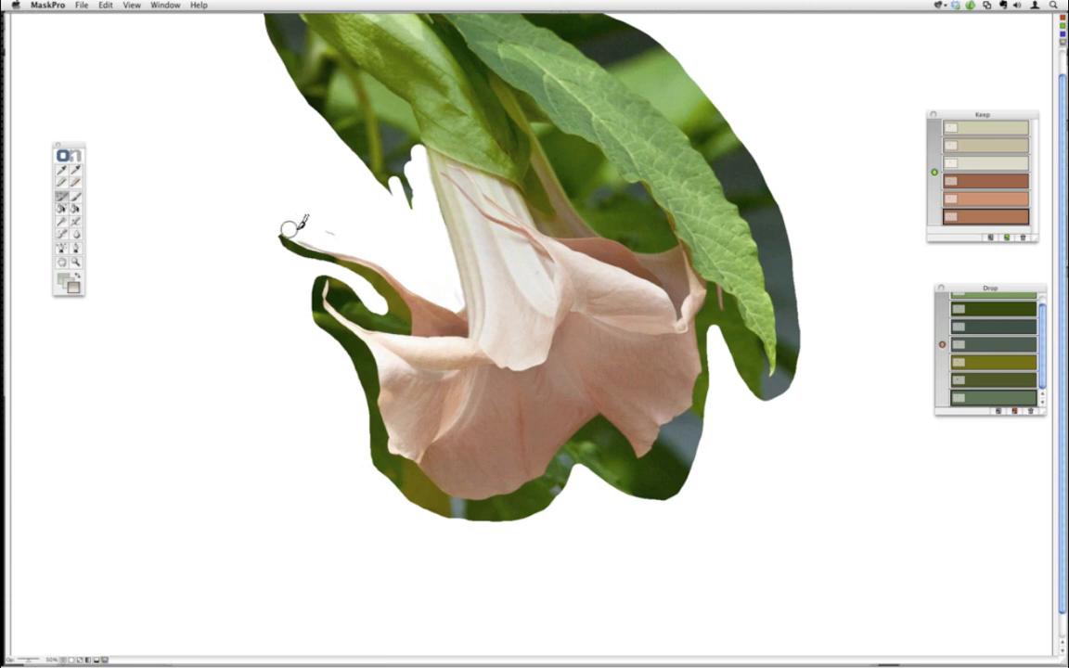
mouse_move(302, 240)
left_mouse_down()
mouse_move(322, 250)
mouse_move(287, 236)
mouse_move(299, 254)
mouse_move(316, 253)
left_mouse_up()
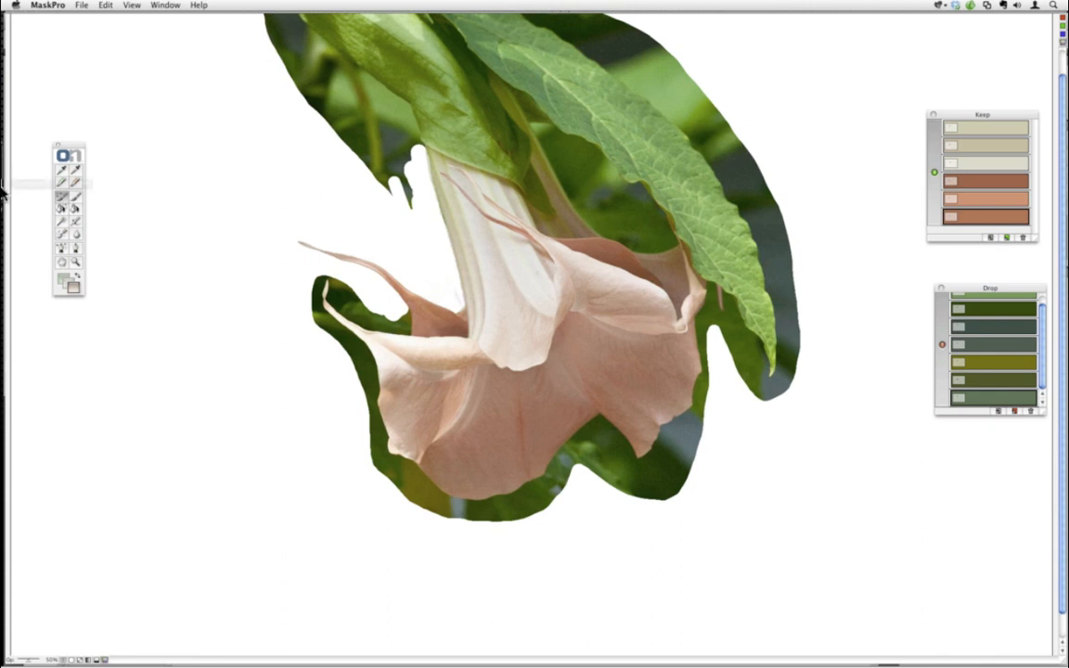
Switch to Chrome, go to wacom.com, enter the English Americas site and view the Intuos4 product page.
left_click(46, 206)
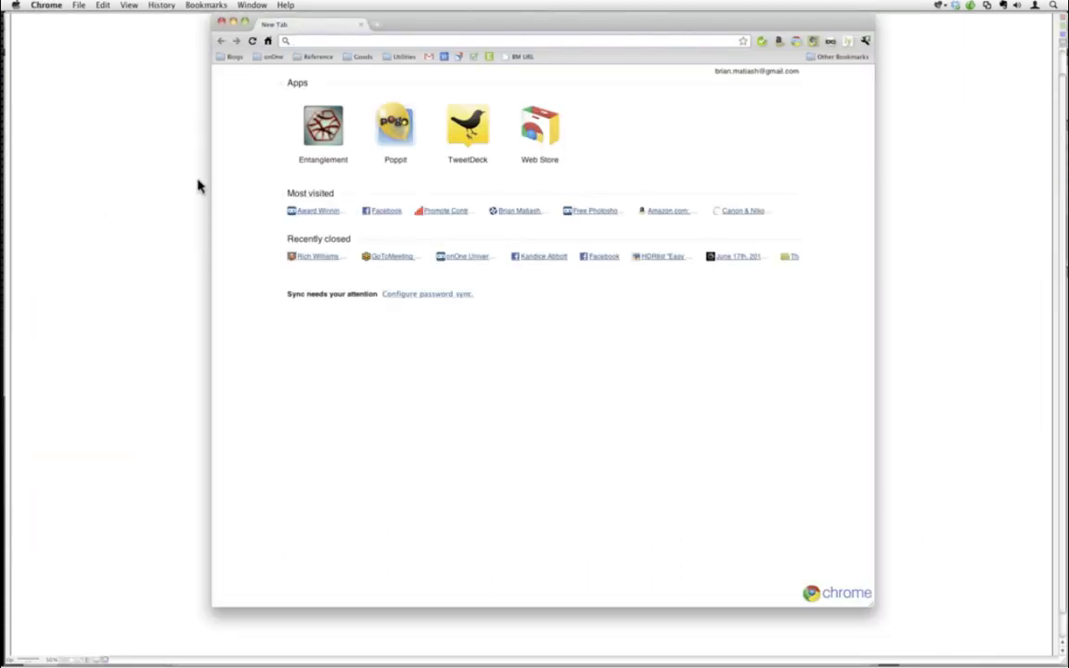
type("wacom.com")
key("Return")
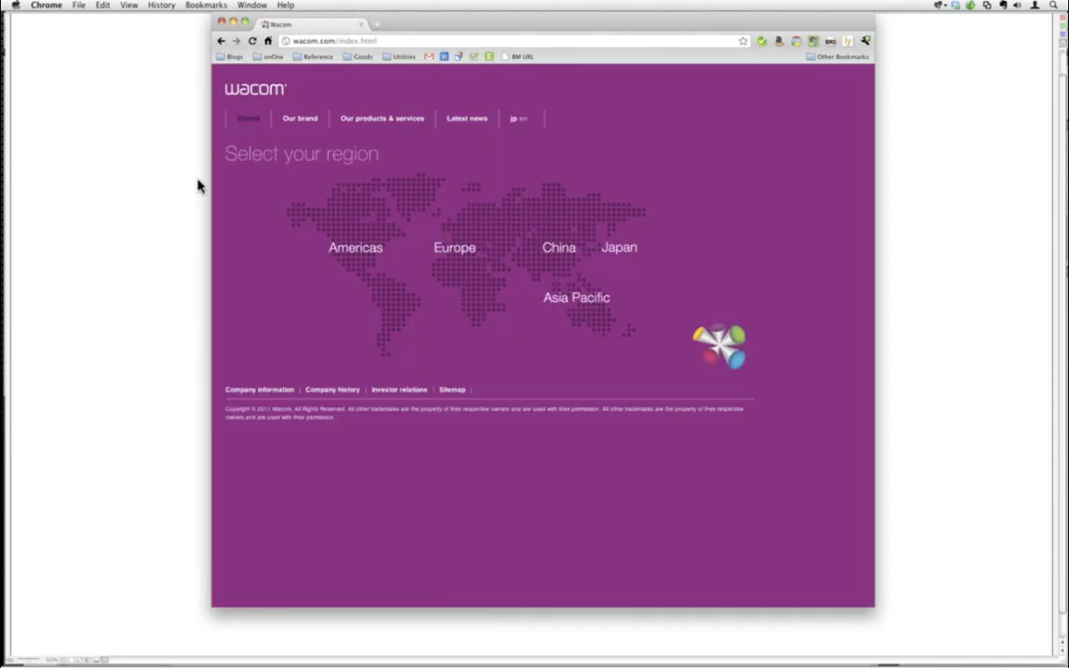
mouse_move(298, 287)
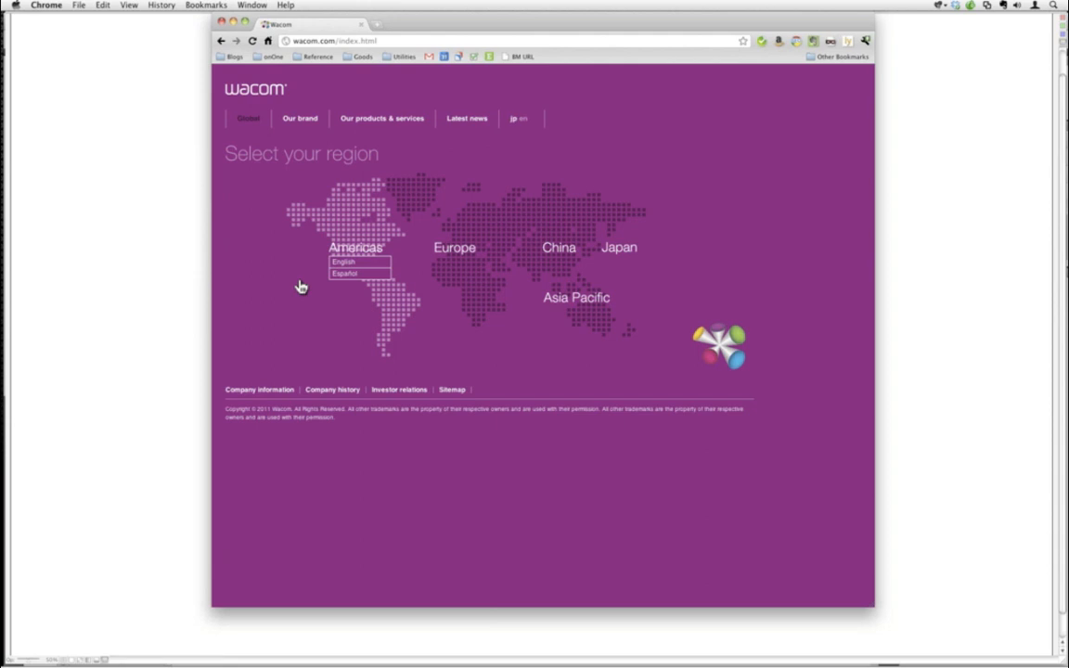
left_click(344, 265)
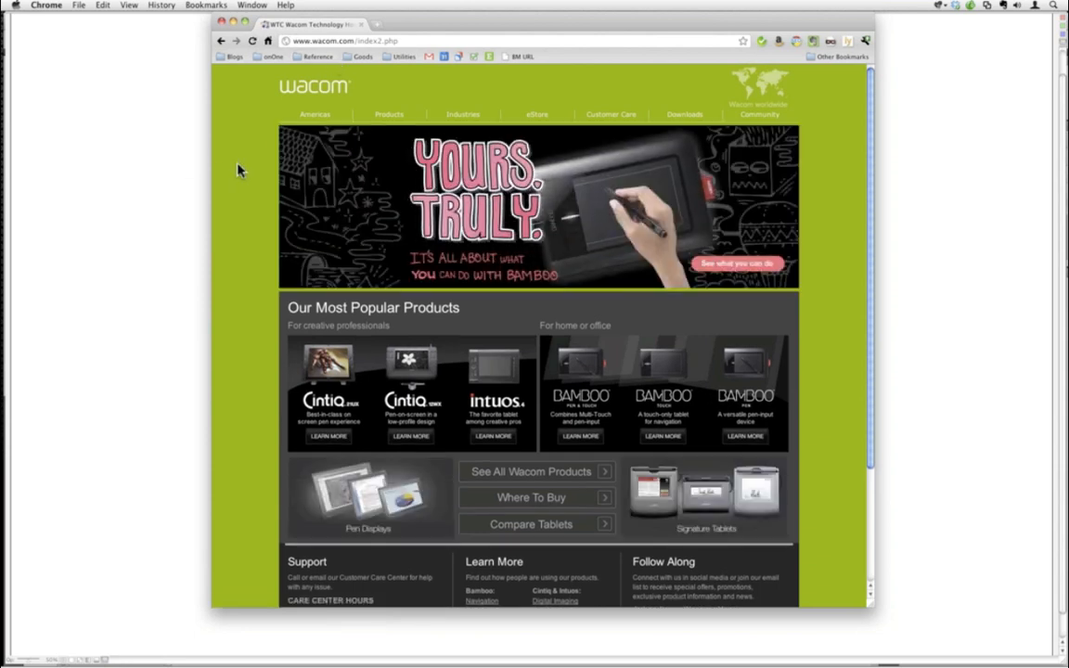
left_click(455, 349)
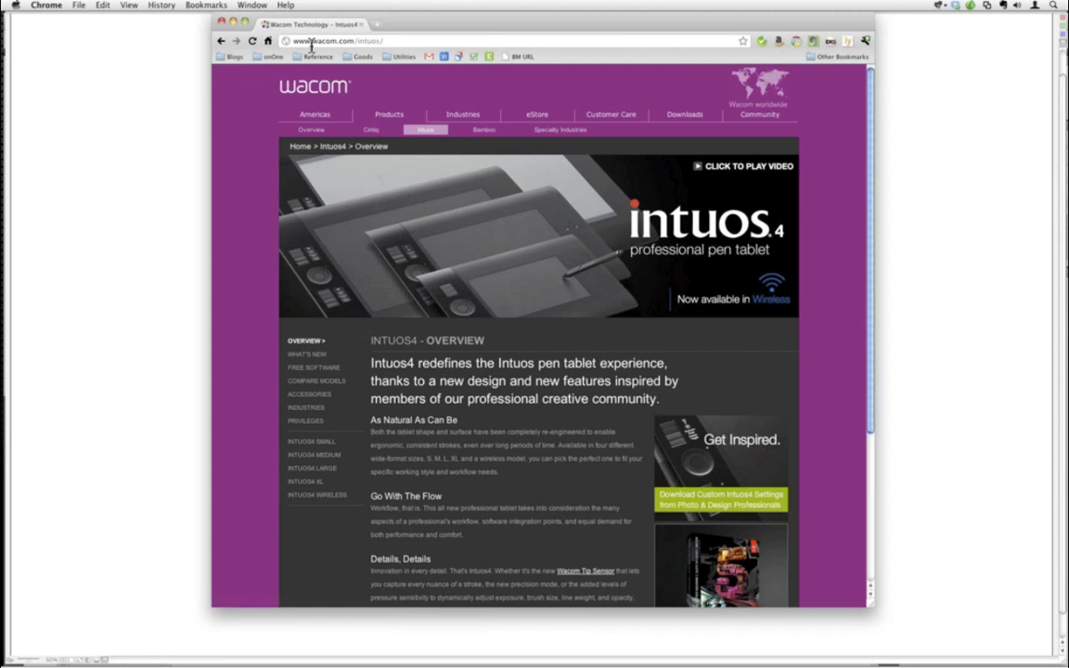
Return to Mask Pro and brush away the background along the left edge of the green calyx above the flower tube.
left_click(233, 23)
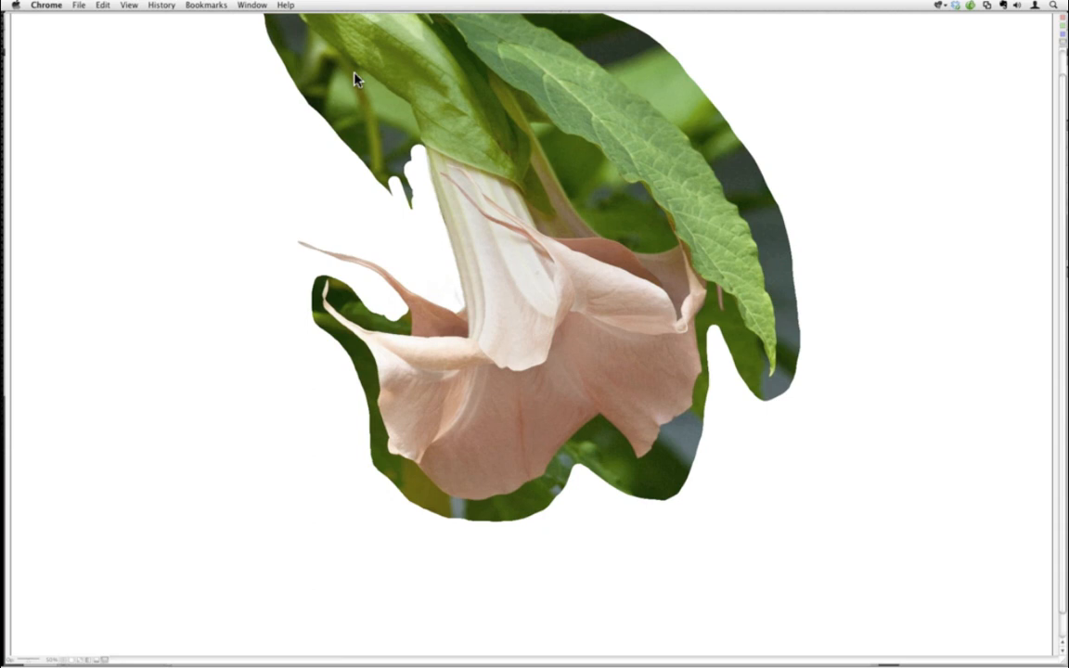
left_click(421, 264)
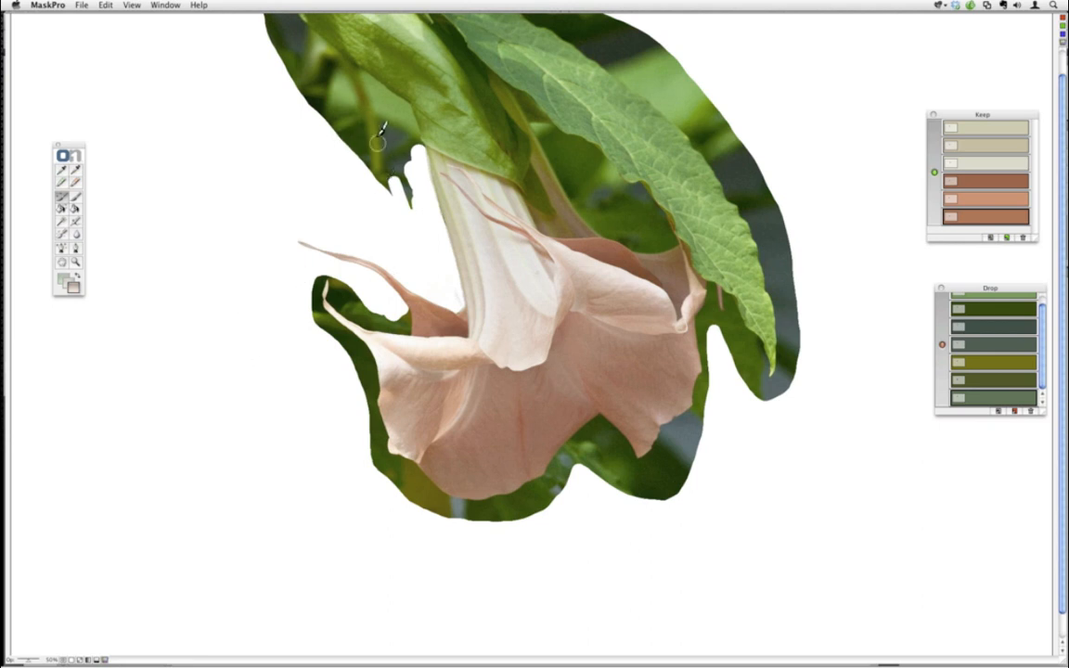
left_click(76, 196)
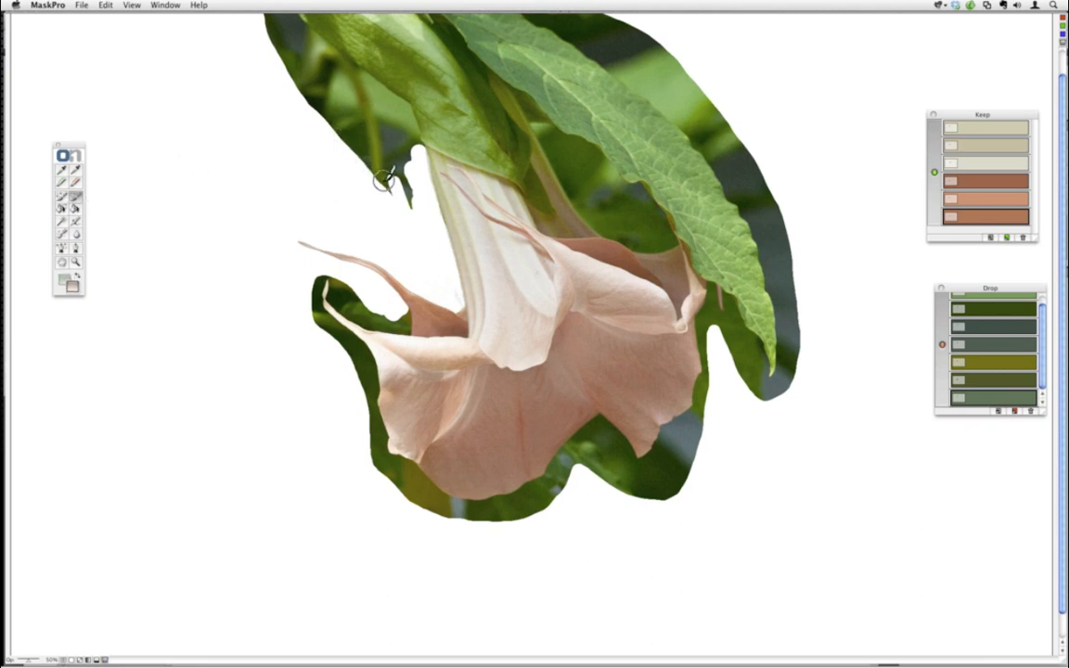
mouse_move(383, 181)
left_mouse_down()
mouse_move(383, 119)
mouse_move(398, 164)
mouse_move(387, 132)
mouse_move(396, 141)
mouse_move(311, 72)
mouse_move(329, 116)
mouse_move(263, 26)
mouse_move(358, 109)
left_mouse_up()
scroll(271, 29, "up", 1)
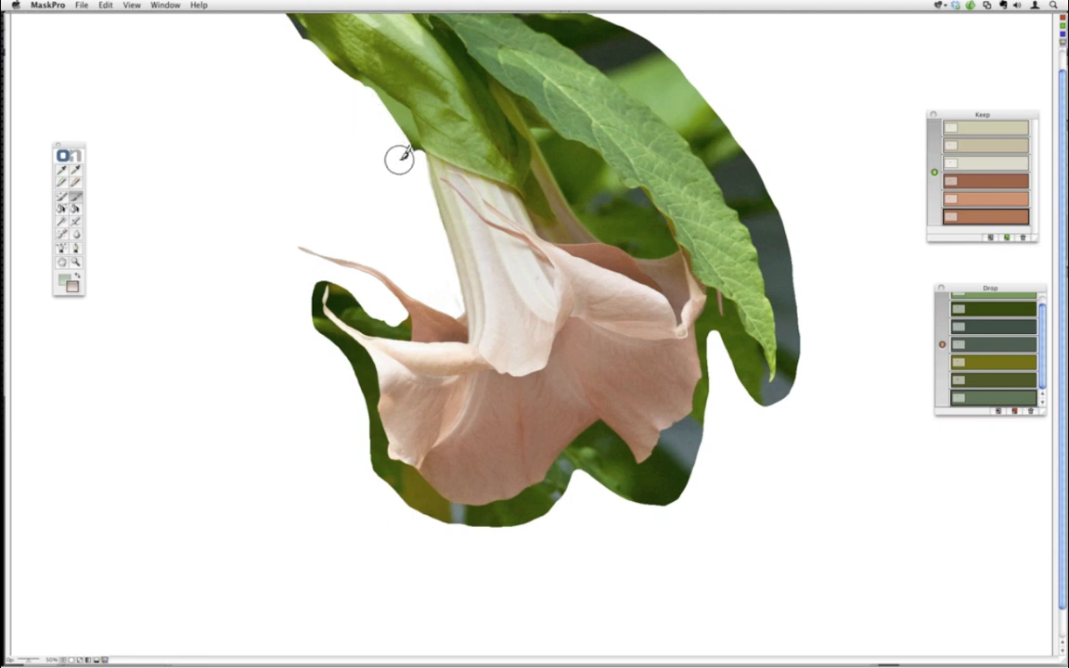
left_click_drag(399, 159, 389, 129)
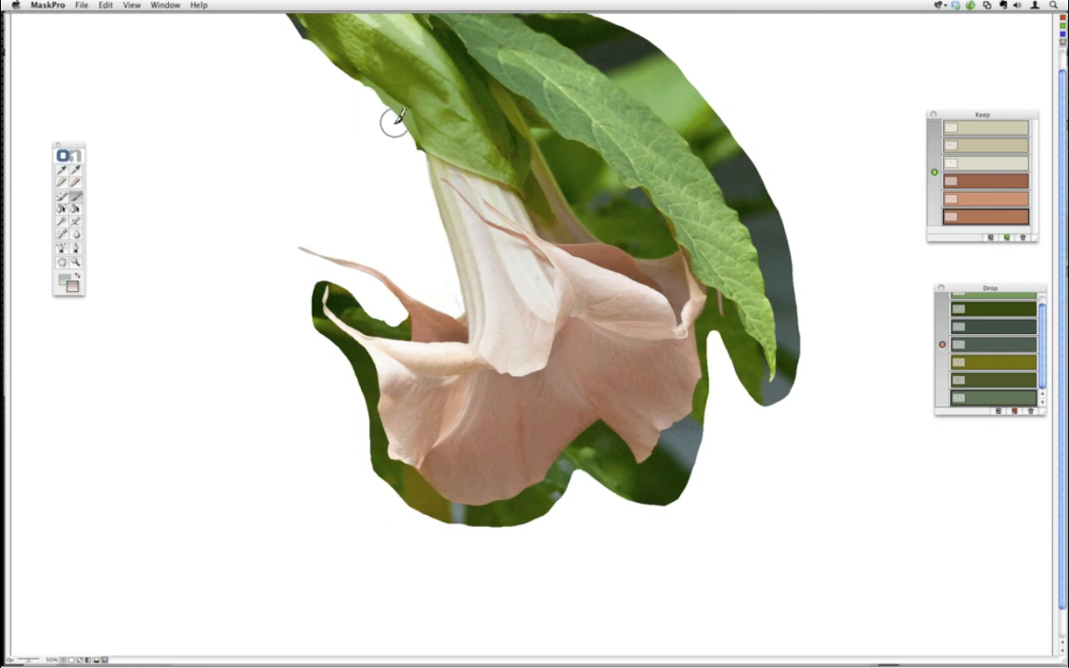
left_click_drag(394, 123, 378, 99)
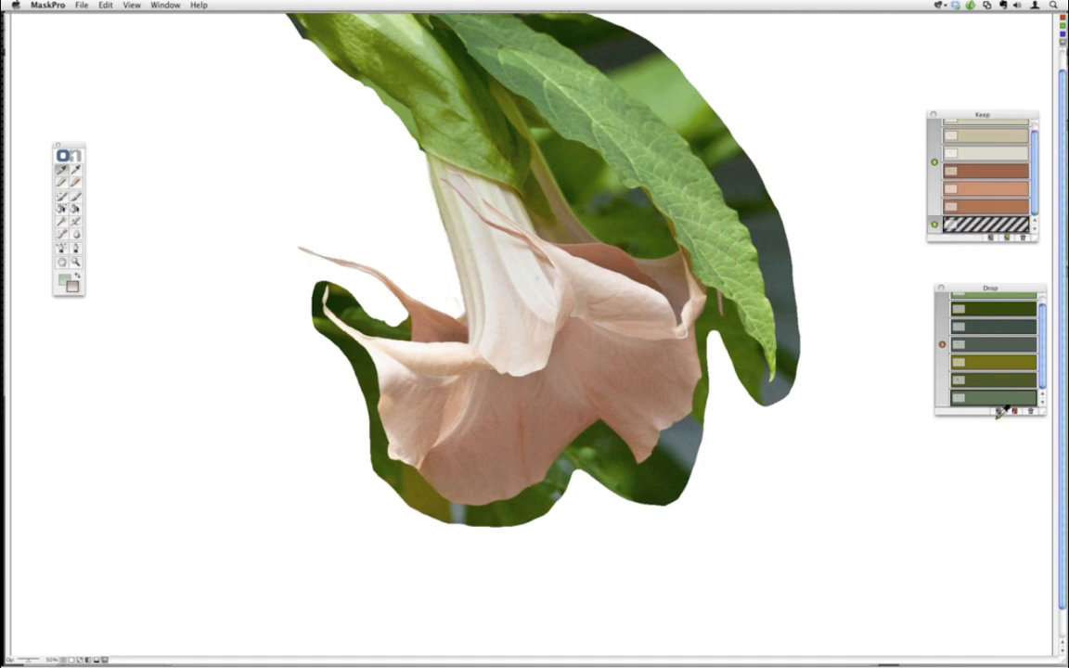
Start a new drop color set and sample three greens from the calyx above the flower tube as keep colors.
left_click(998, 412)
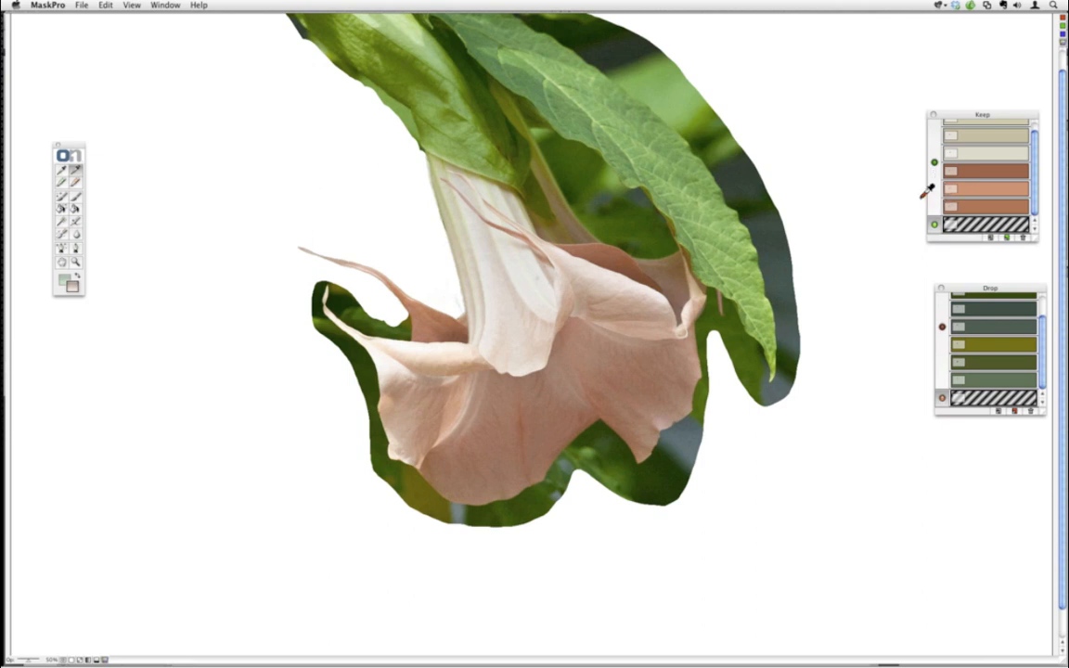
left_click(62, 170)
left_click(410, 90)
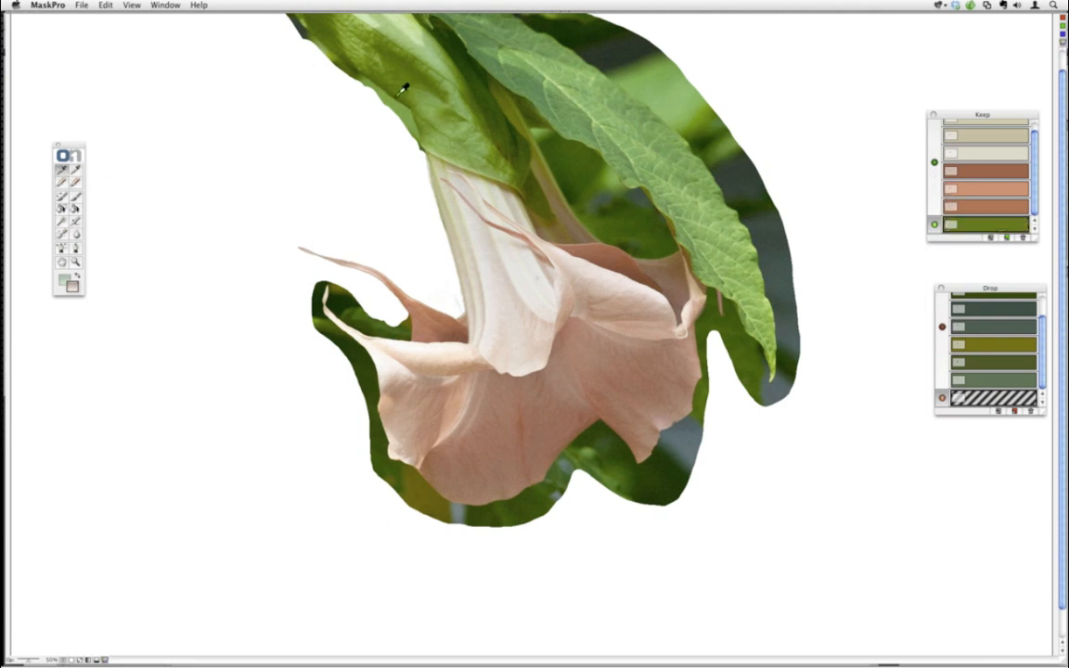
left_click(397, 86)
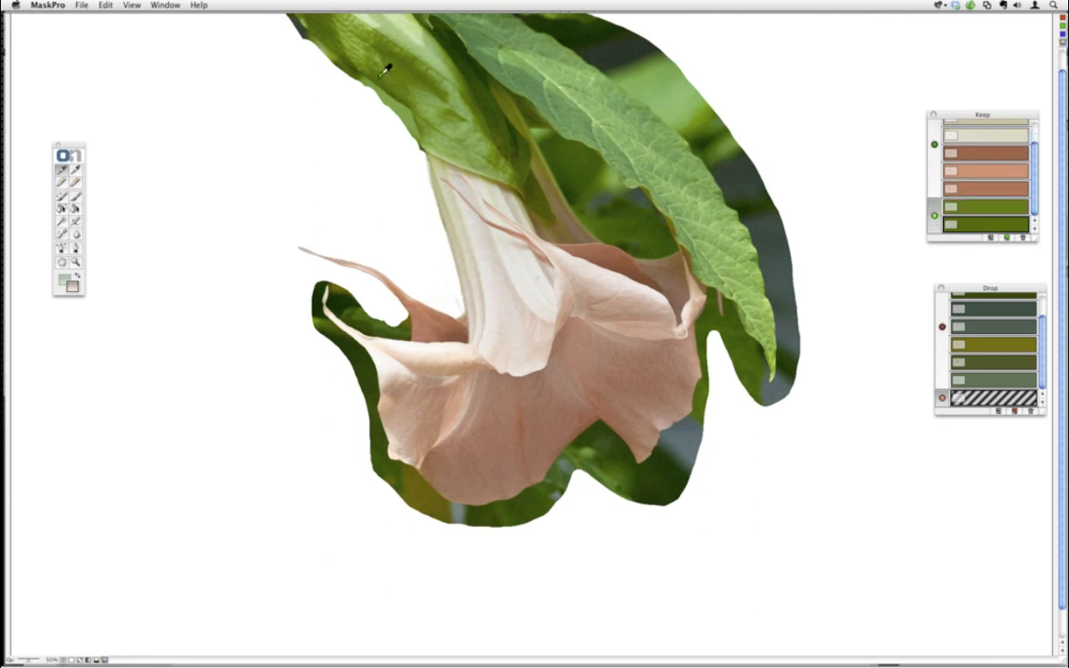
left_click(379, 71)
Sample two light greens as drop colors and brush along the calyx's left edge with the Magic Brush.
left_click(76, 170)
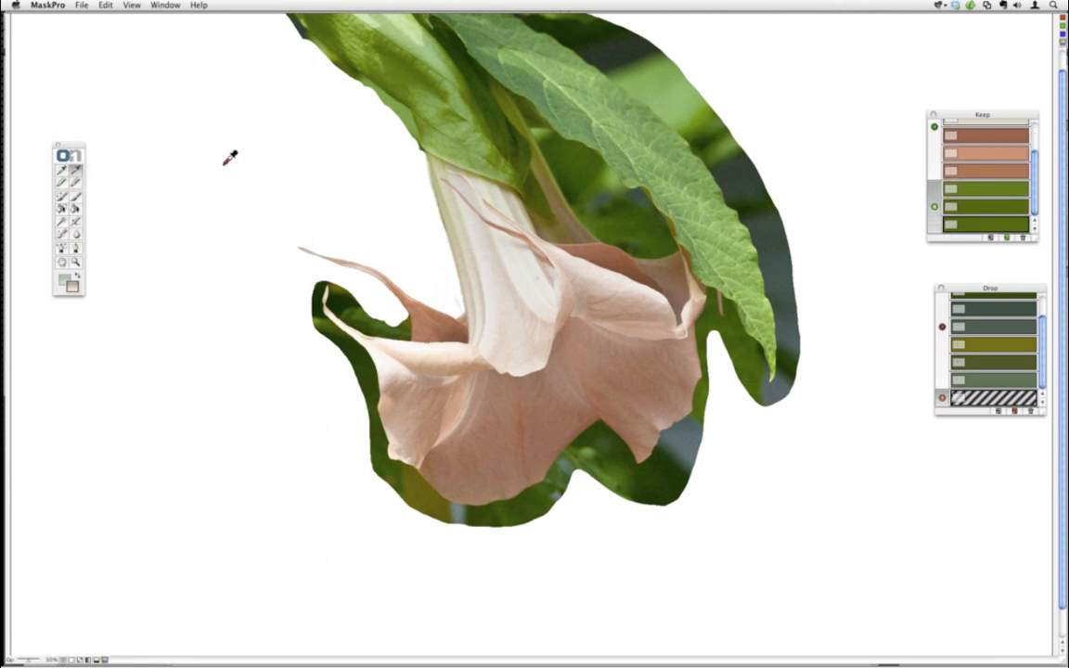
left_click(394, 92)
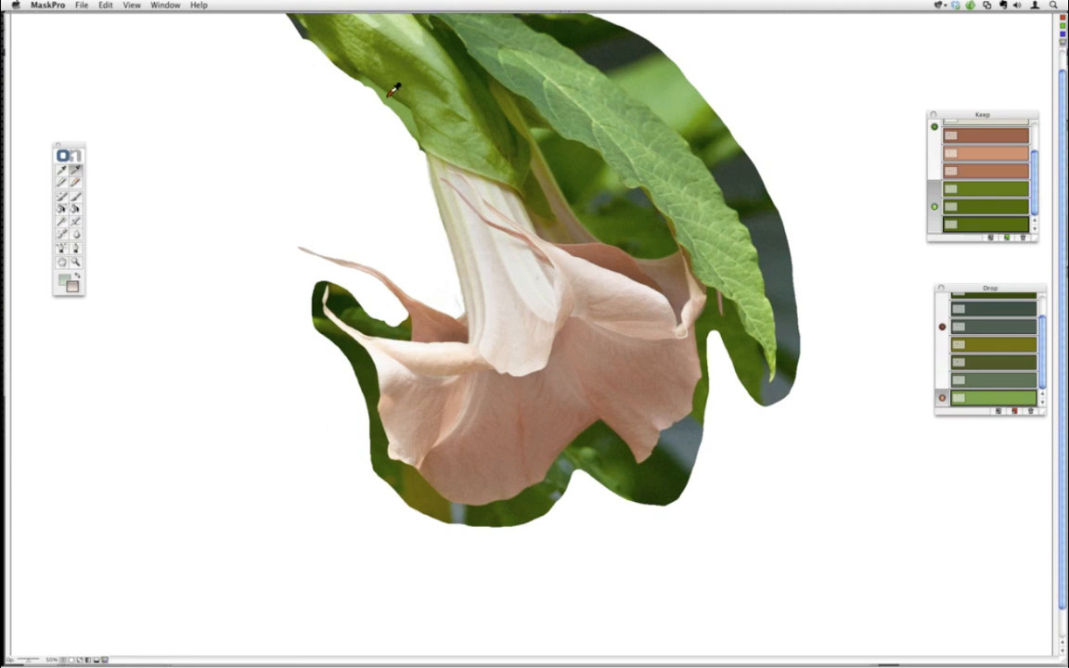
left_click(560, 202)
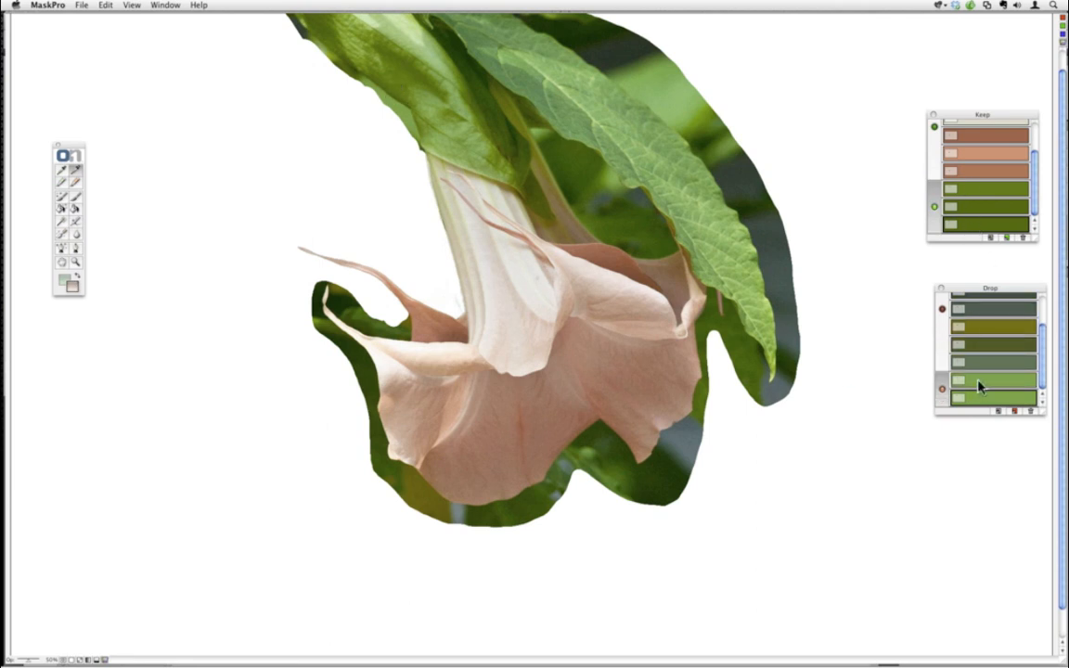
left_click(63, 198)
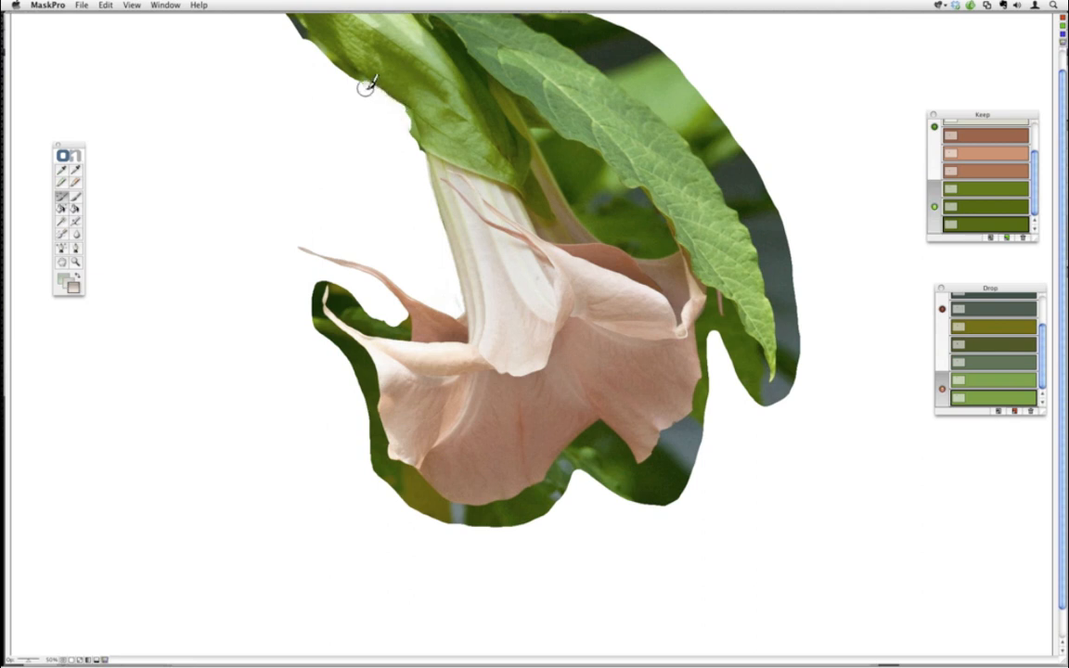
mouse_move(366, 85)
left_mouse_down()
mouse_move(411, 139)
mouse_move(405, 119)
mouse_move(410, 134)
mouse_move(417, 119)
mouse_move(463, 122)
left_mouse_up()
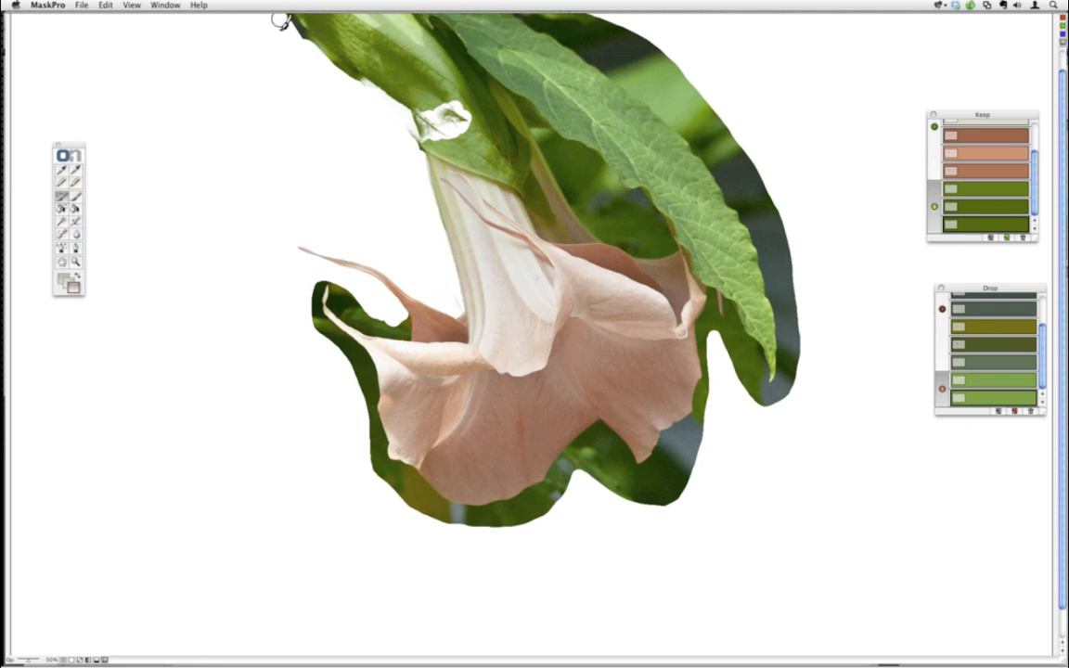
Restore the hole brushed into the lower calyx and its adjoining edge, using the regular Brush in keep mode.
key("super+plus")
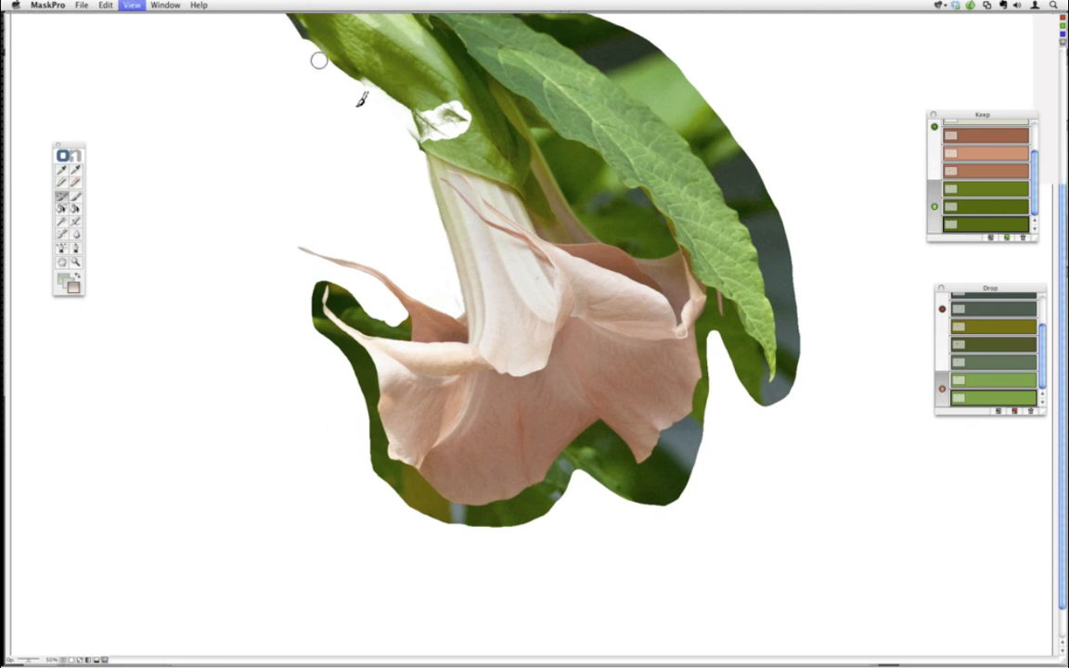
key("super+plus")
key("super+plus")
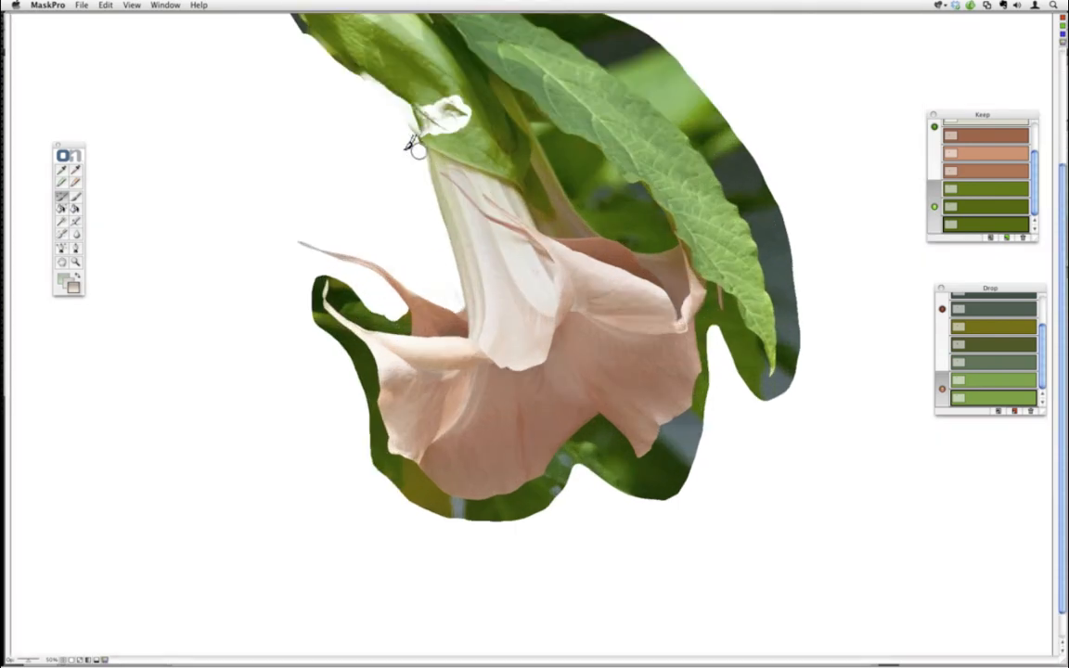
key("super+plus")
scroll(473, 199, "up", 5)
scroll(473, 199, "left", 3)
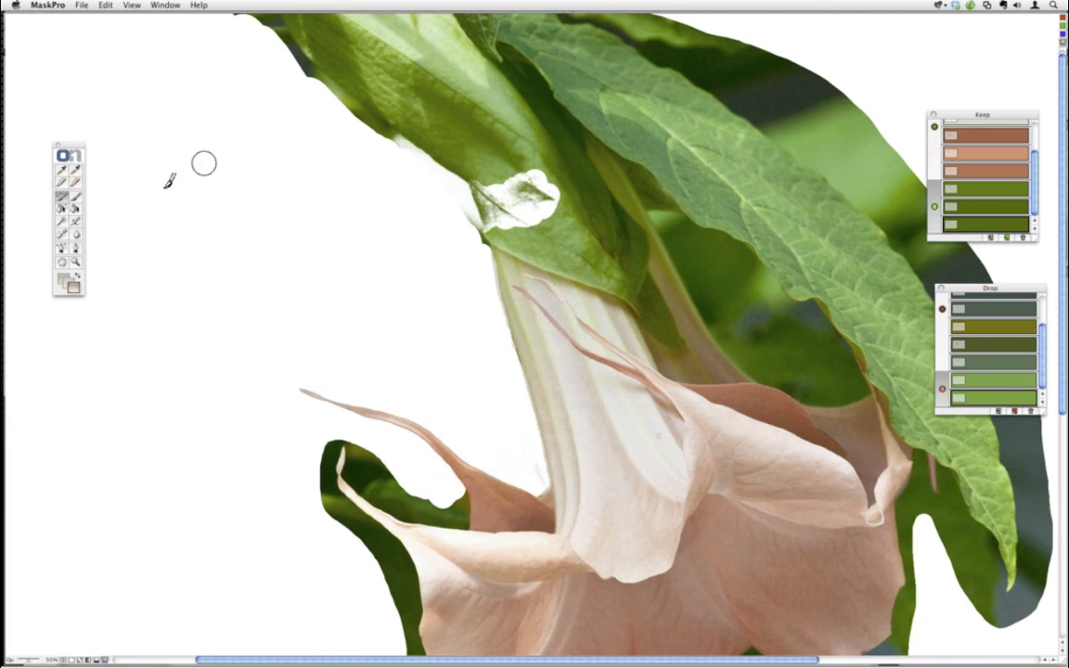
left_click(77, 199)
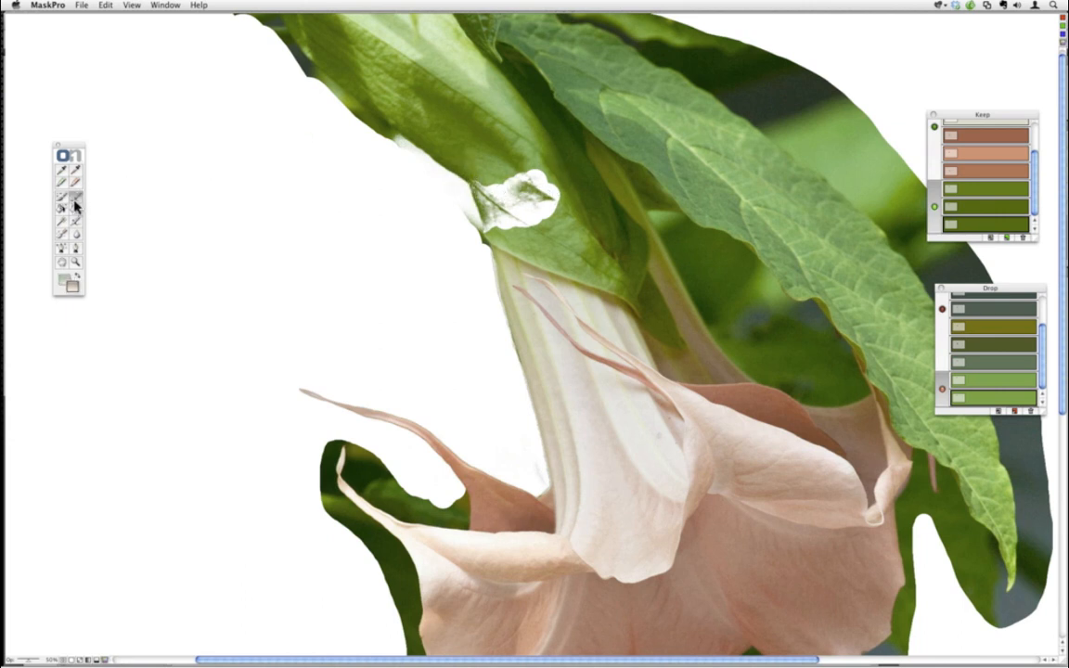
left_click(73, 293)
mouse_move(515, 196)
left_mouse_down()
mouse_move(527, 159)
mouse_move(526, 223)
mouse_move(494, 172)
mouse_move(509, 212)
mouse_move(484, 241)
mouse_move(492, 184)
mouse_move(482, 180)
mouse_move(481, 197)
left_mouse_up()
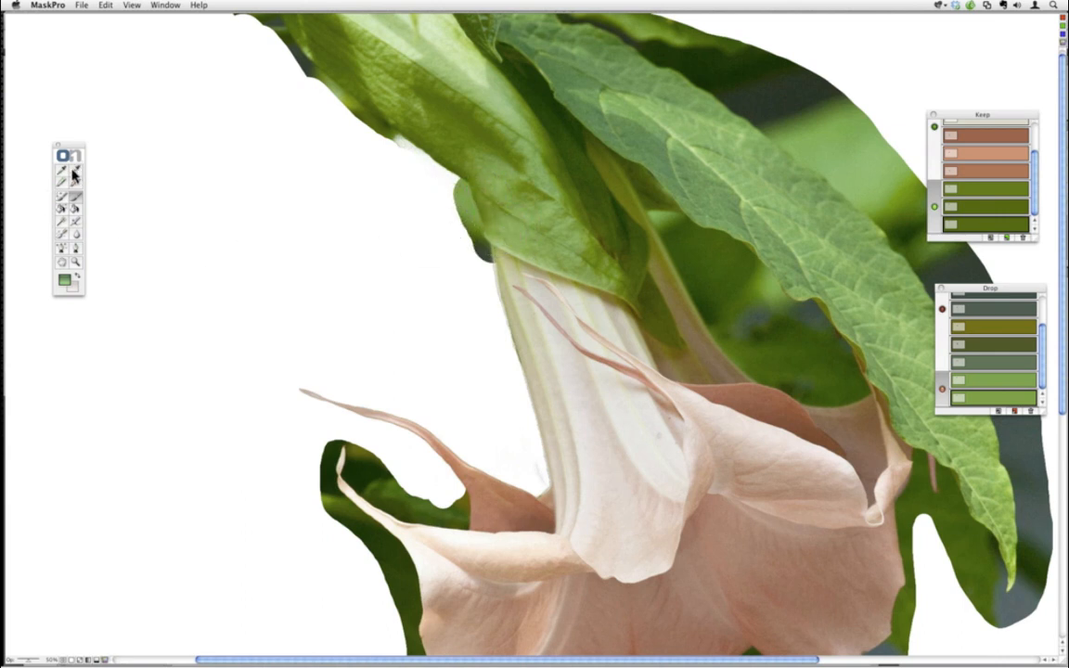
Add the light green and dark grey of the background patch beside the calyx as drop colors for the Magic Brush.
left_click(75, 170)
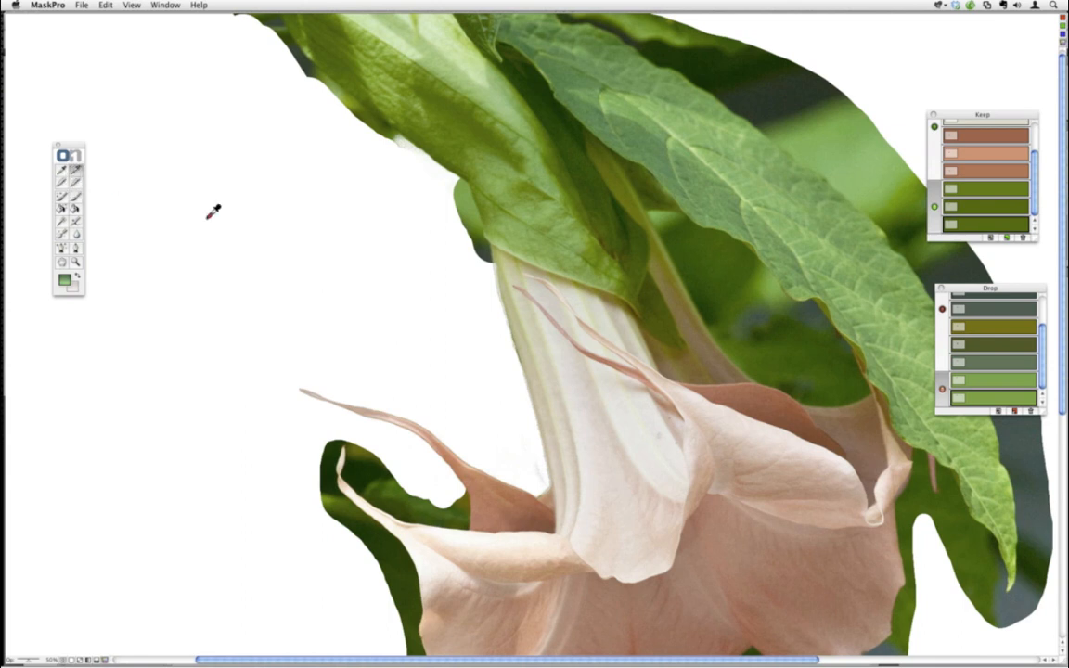
left_click(476, 212)
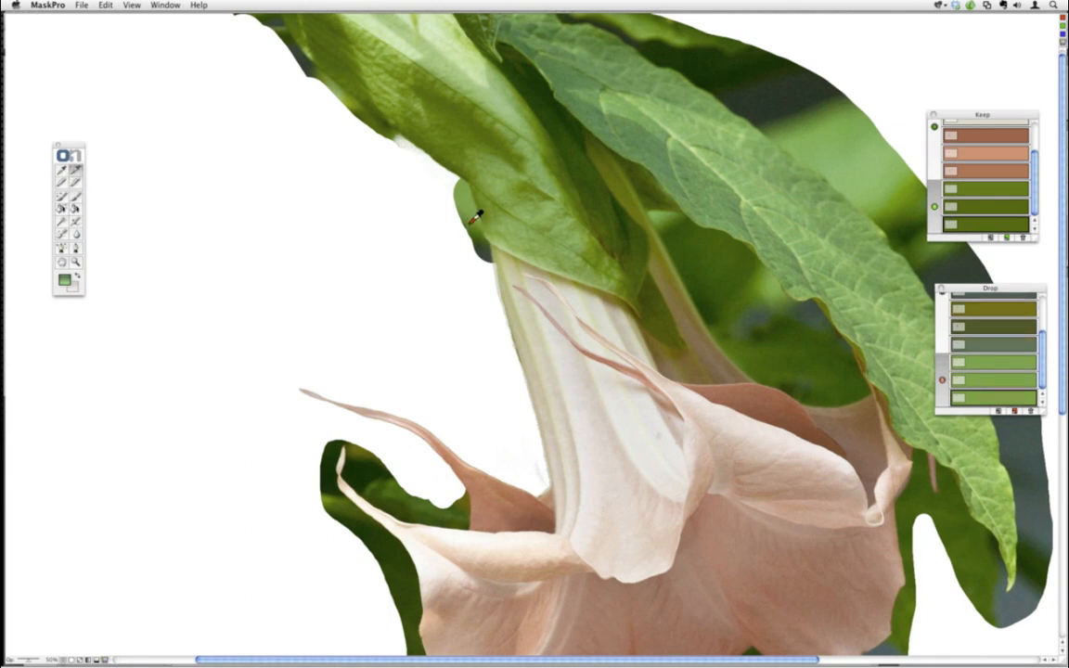
left_click(490, 246)
left_click(62, 196)
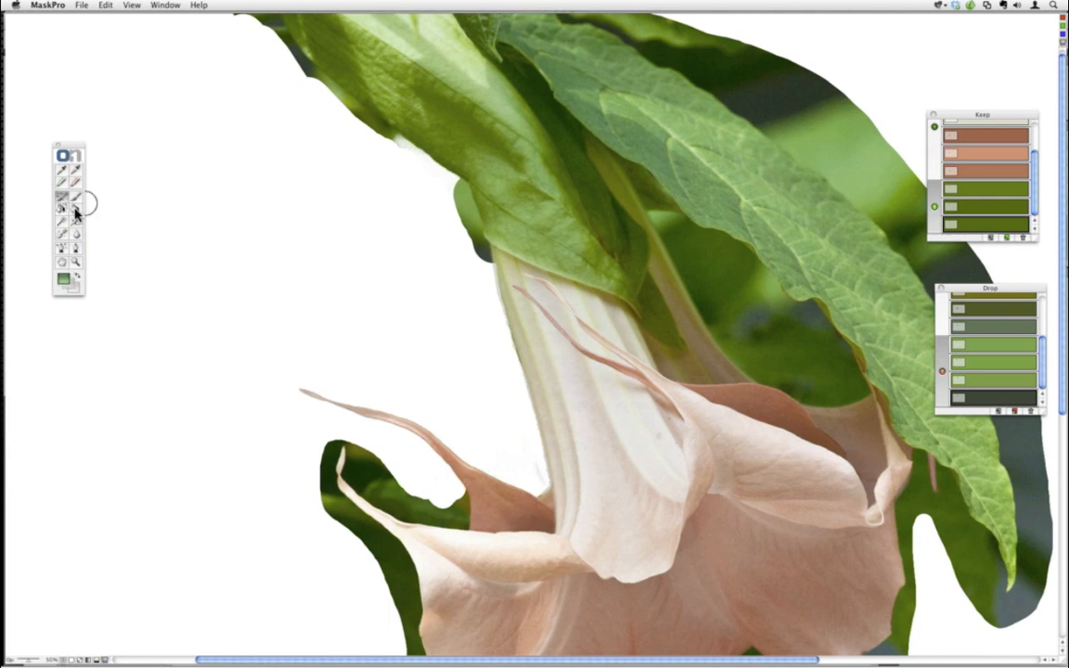
left_click_drag(415, 240, 444, 234)
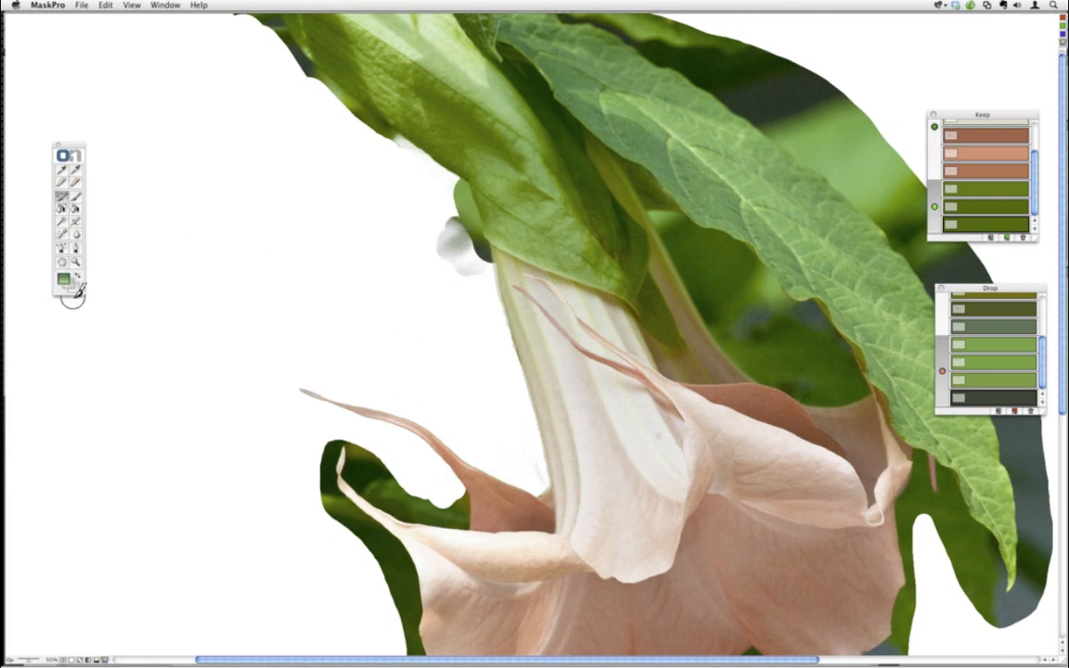
left_click(102, 6)
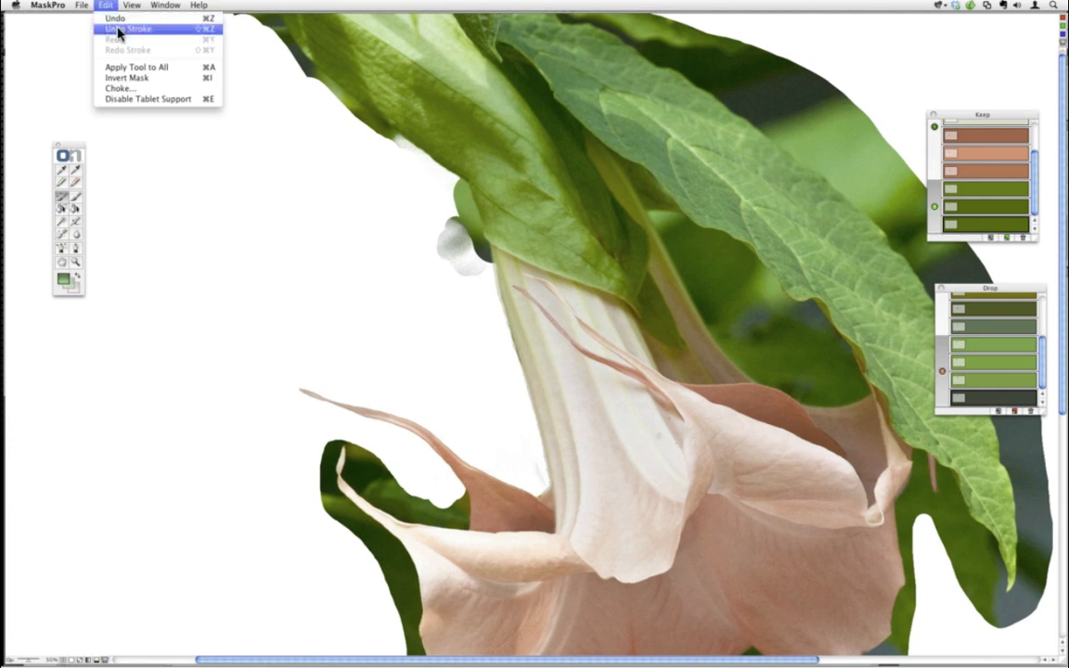
left_click(116, 31)
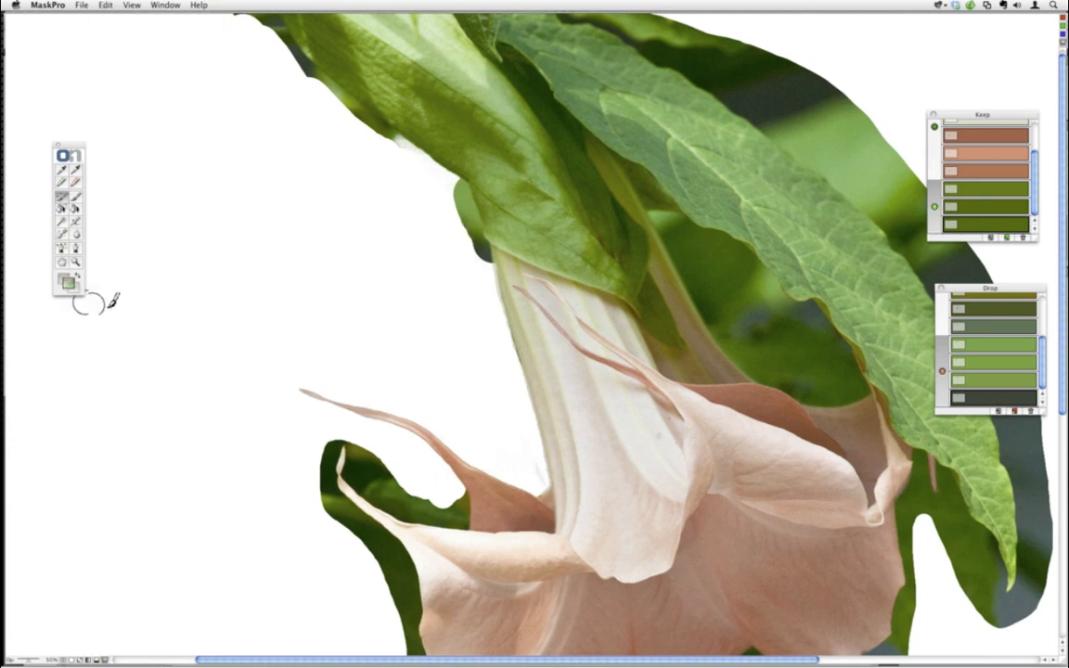
mouse_move(470, 249)
left_mouse_down()
mouse_move(462, 194)
mouse_move(474, 243)
left_mouse_up()
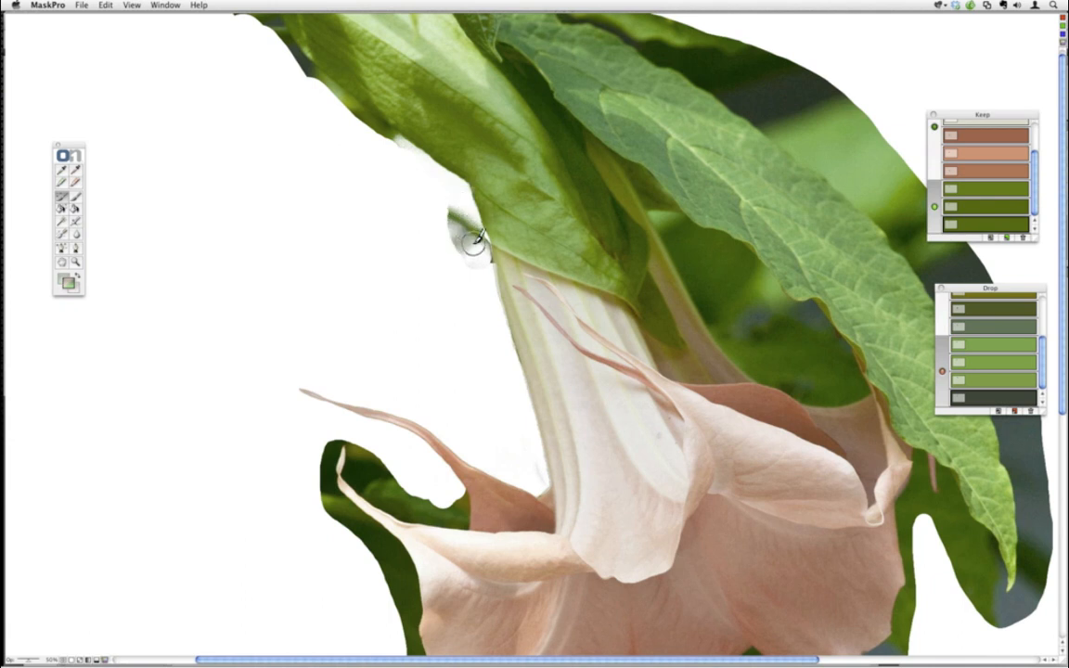
left_click(104, 6)
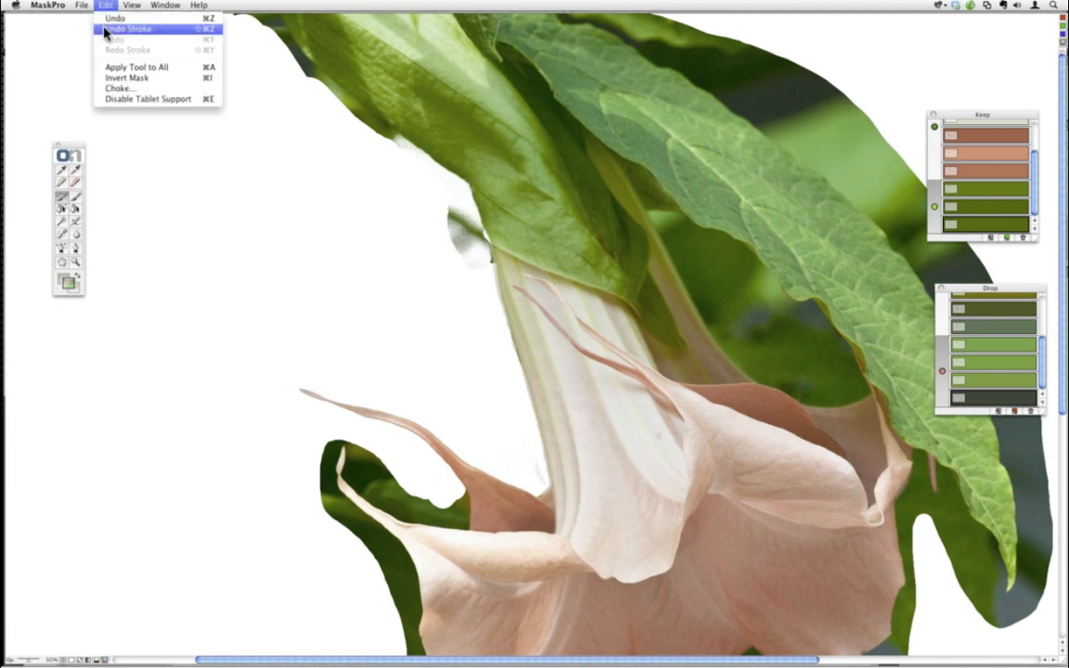
left_click(105, 31)
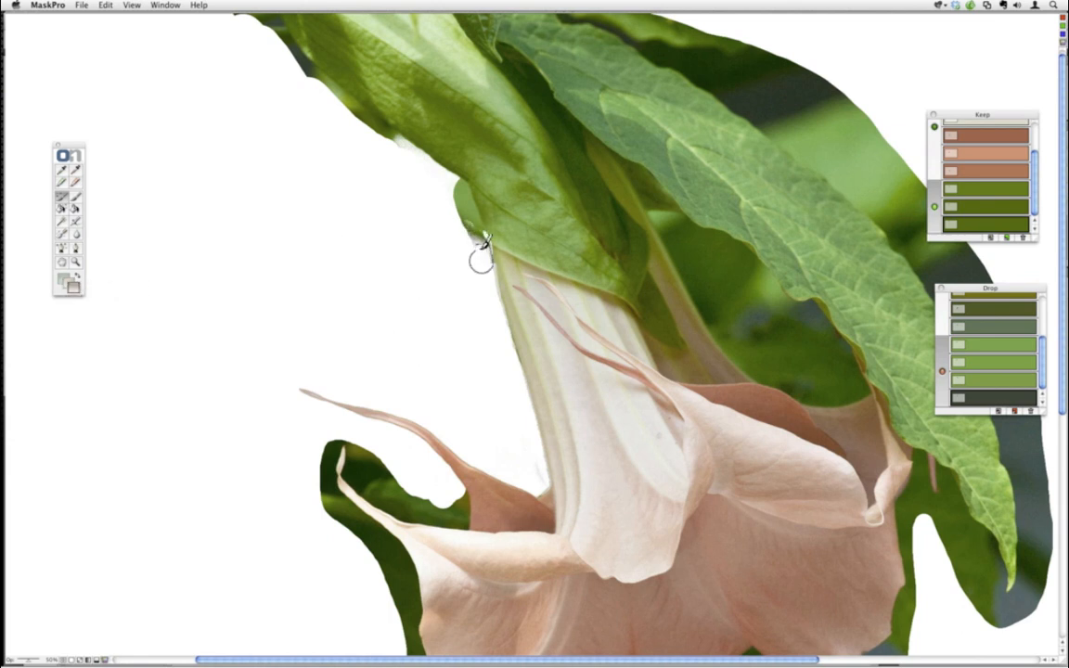
Brush away the background patch beside the lower calyx and along the calyx's upper left edge with the Magic Brush.
mouse_move(481, 260)
left_mouse_down()
mouse_move(461, 192)
mouse_move(471, 248)
left_mouse_up()
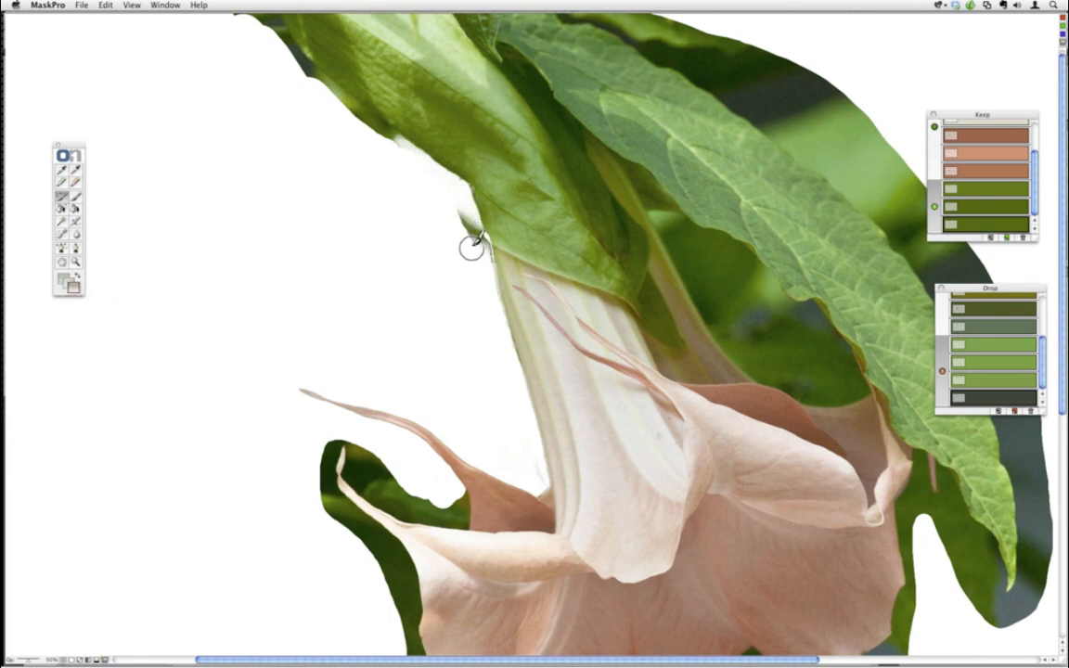
mouse_move(365, 142)
left_mouse_down()
mouse_move(395, 148)
mouse_move(302, 72)
mouse_move(404, 167)
left_mouse_up()
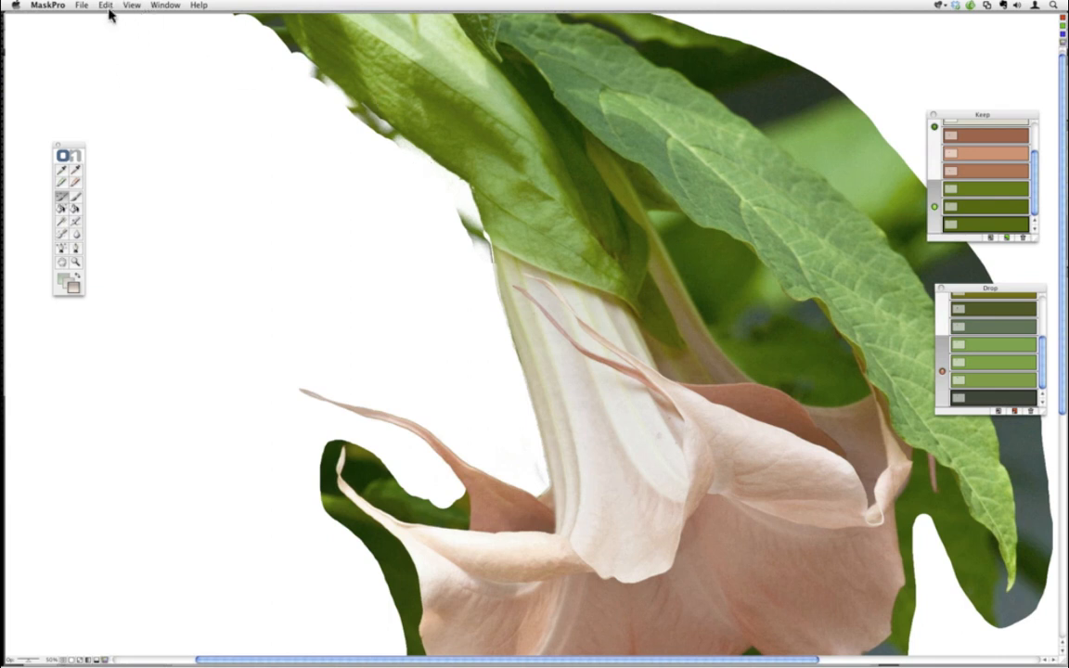
Close the Mask Pro session without applying the mask and return to Photoshop.
left_click(81, 7)
left_click(87, 21)
left_click(494, 247)
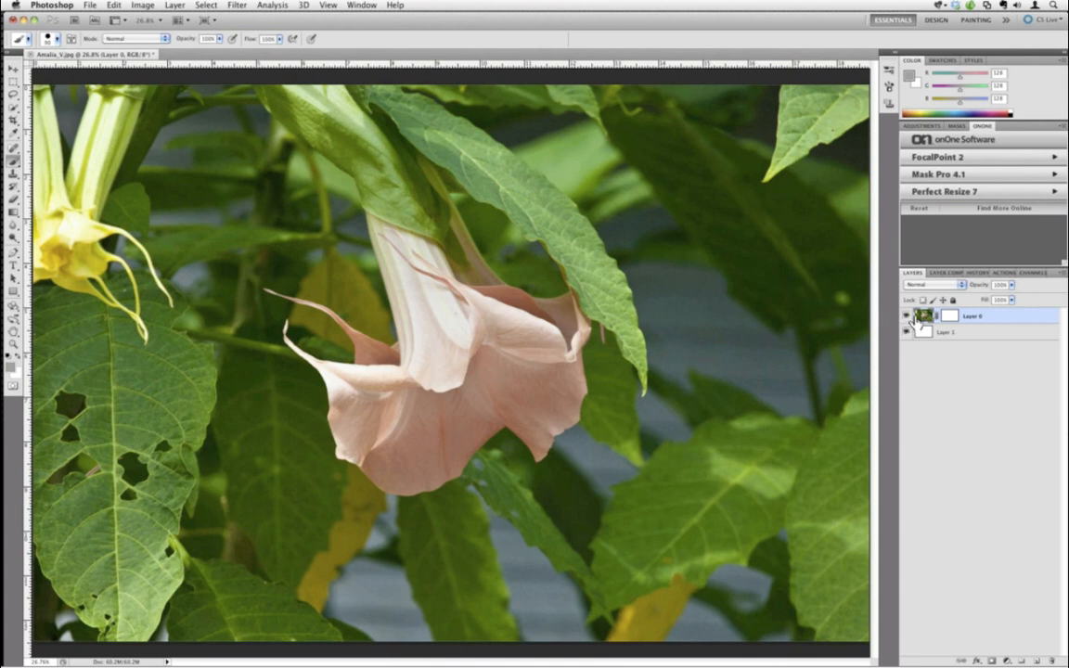
Duplicate Layer 0 together with its layer mask, declining to replace the existing mask.
left_click_drag(911, 322, 993, 658)
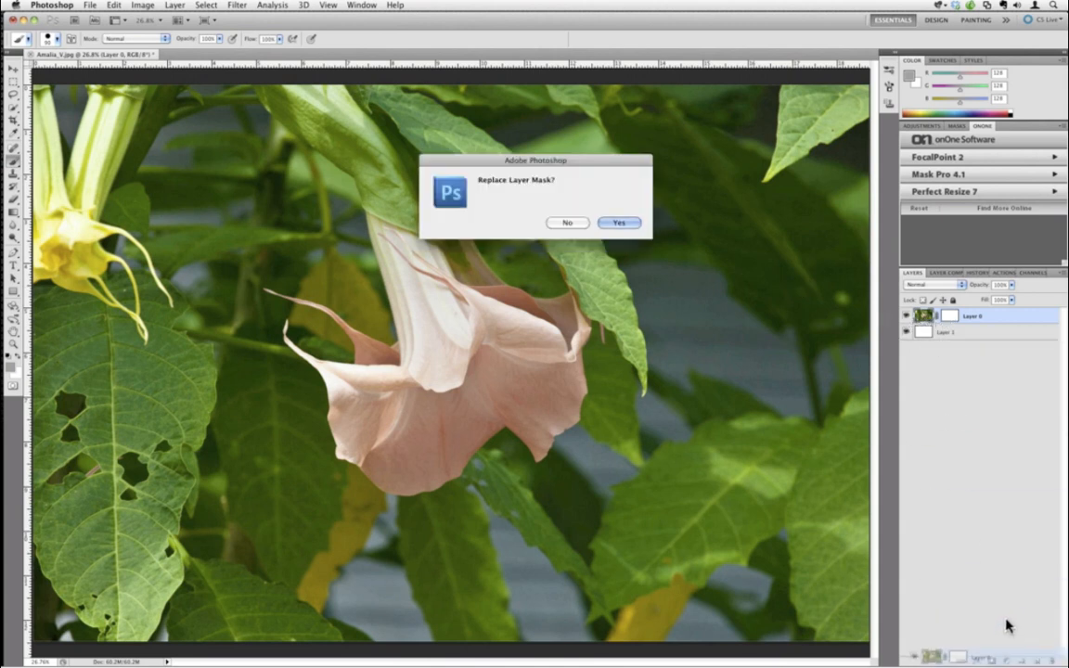
left_click(567, 223)
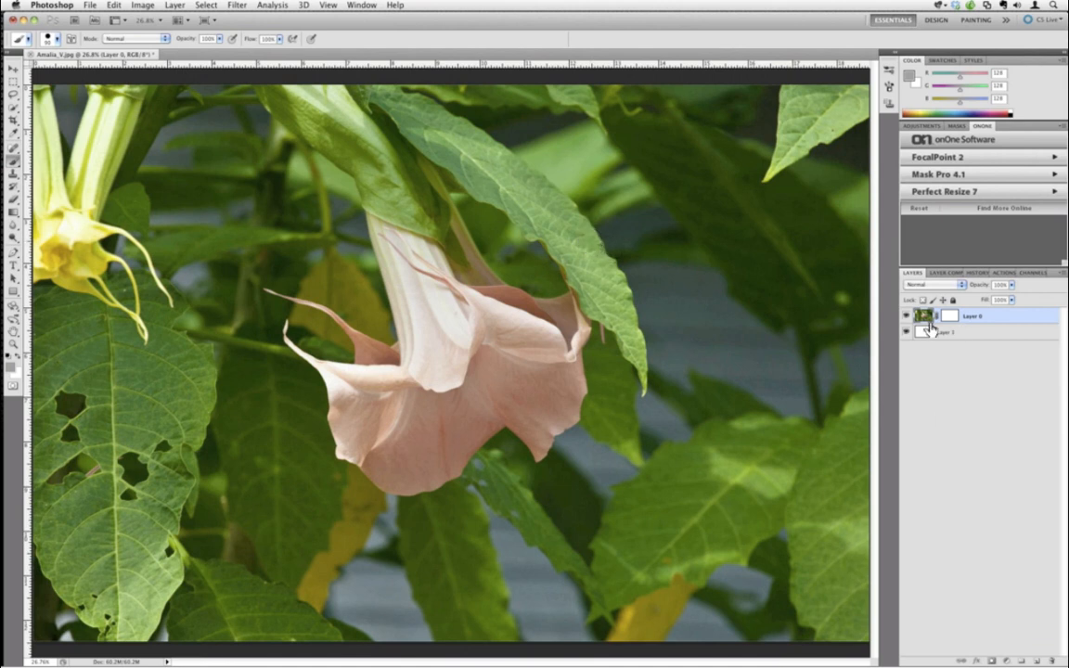
left_click_drag(928, 322, 1037, 661)
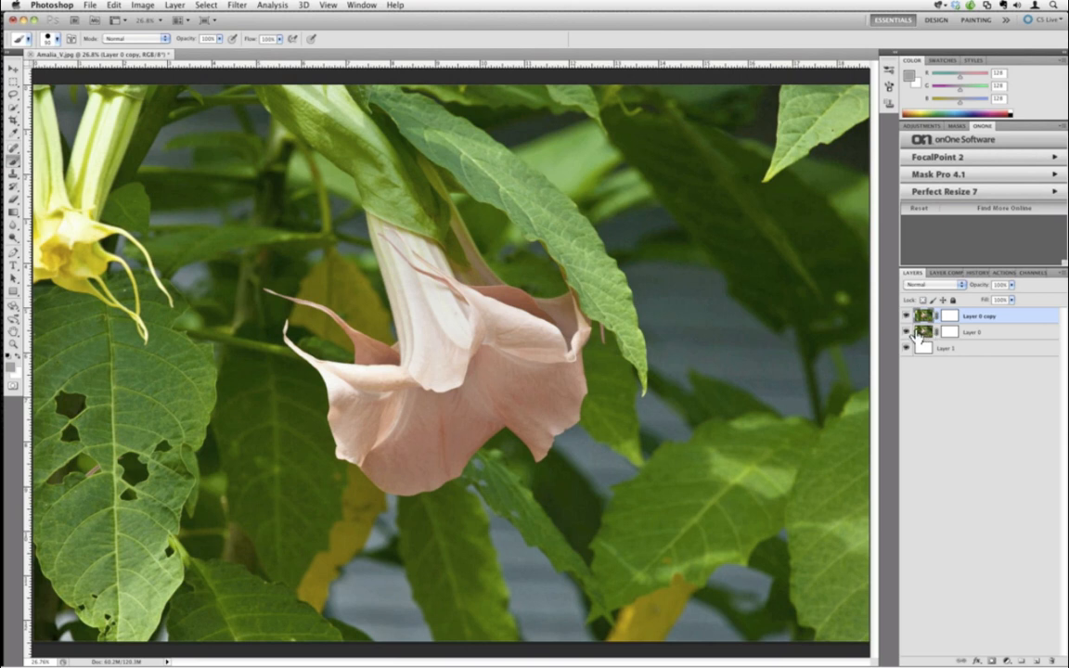
Convert the image to Grayscale mode without merging the layers, discarding the color information.
left_click(145, 5)
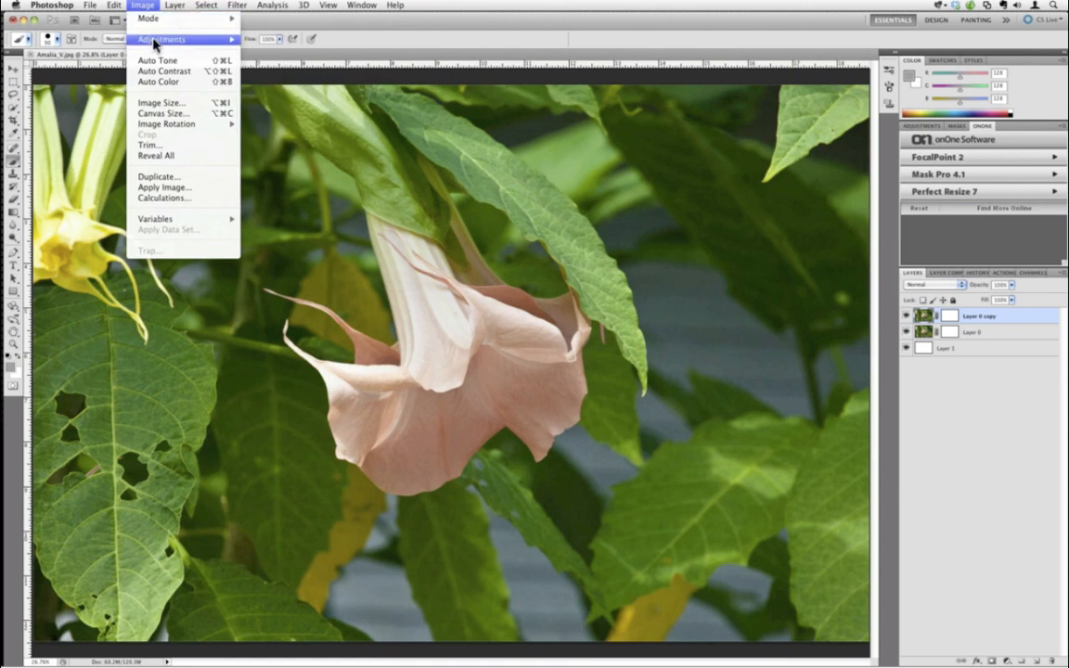
mouse_move(148, 18)
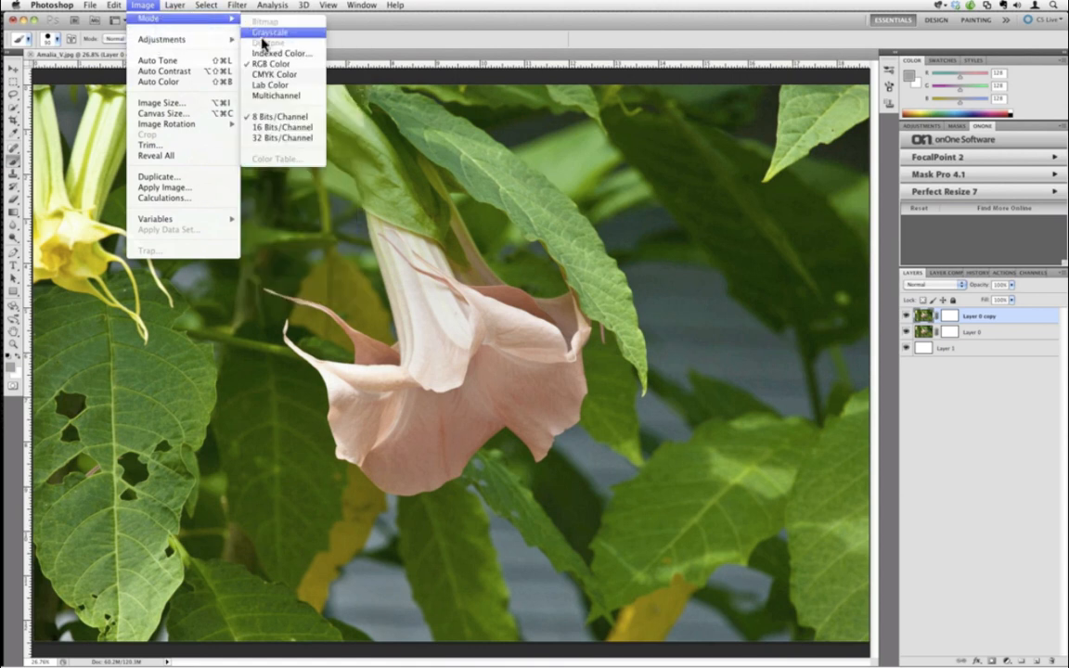
left_click(263, 37)
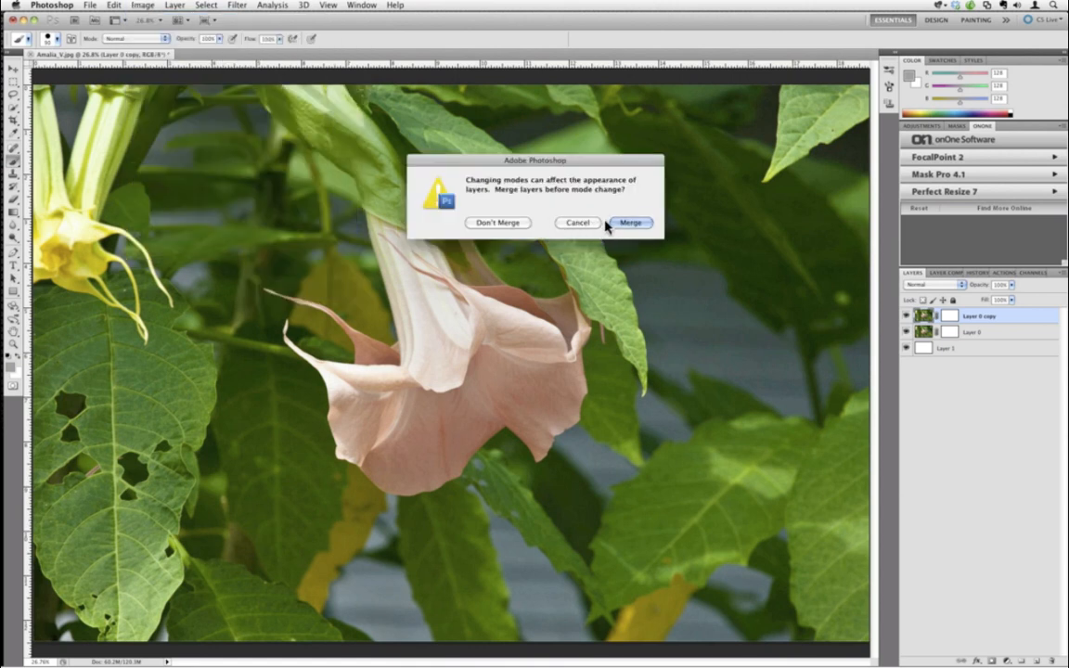
left_click(505, 222)
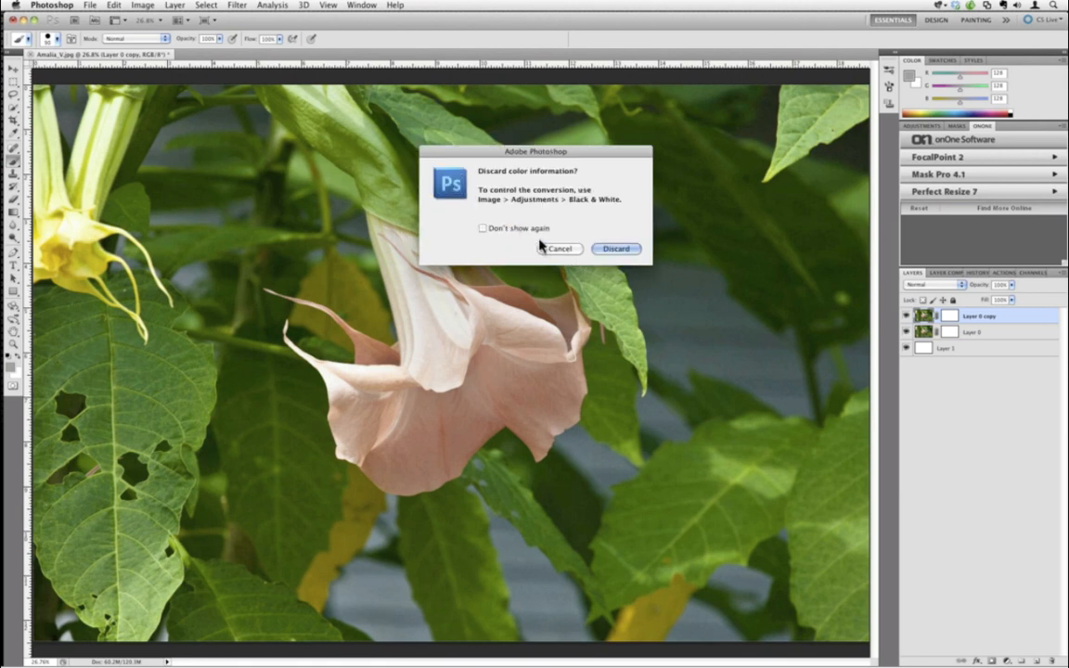
left_click(597, 251)
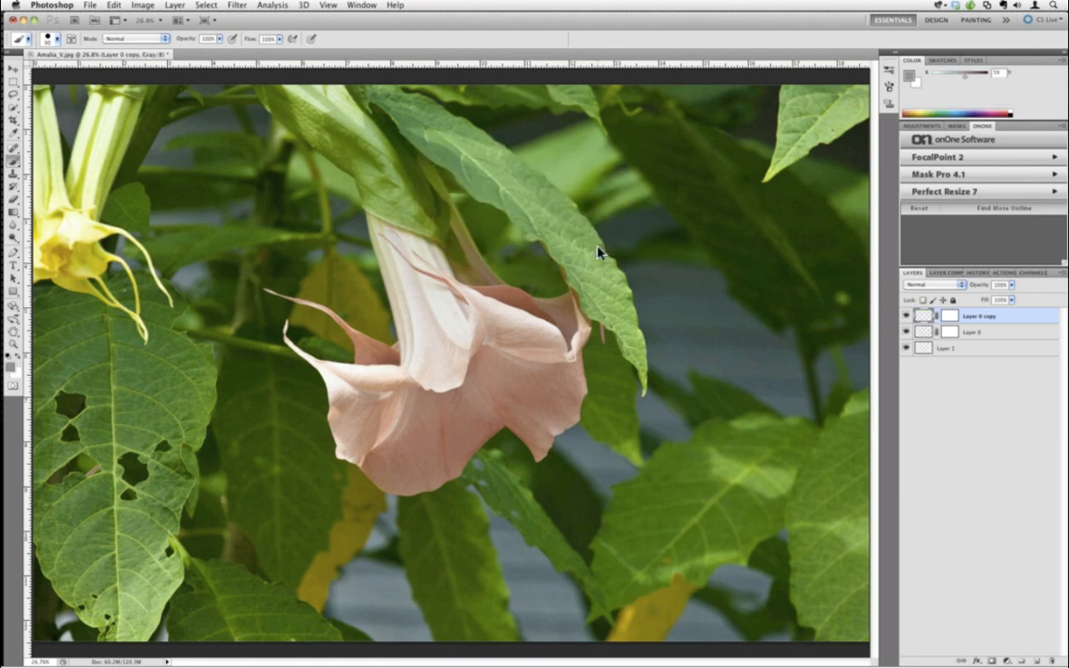
Undo the grayscale conversion by going back to the Duplicate Layer history state, and show the layer list again.
left_click(113, 7)
left_click(979, 274)
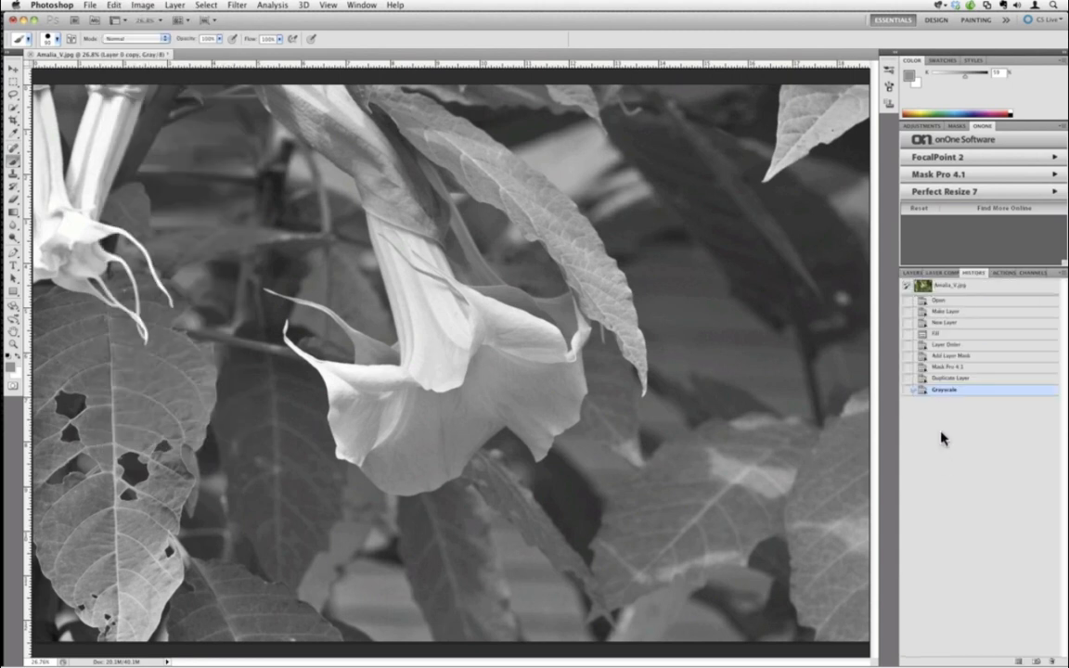
left_click(937, 379)
left_click(914, 273)
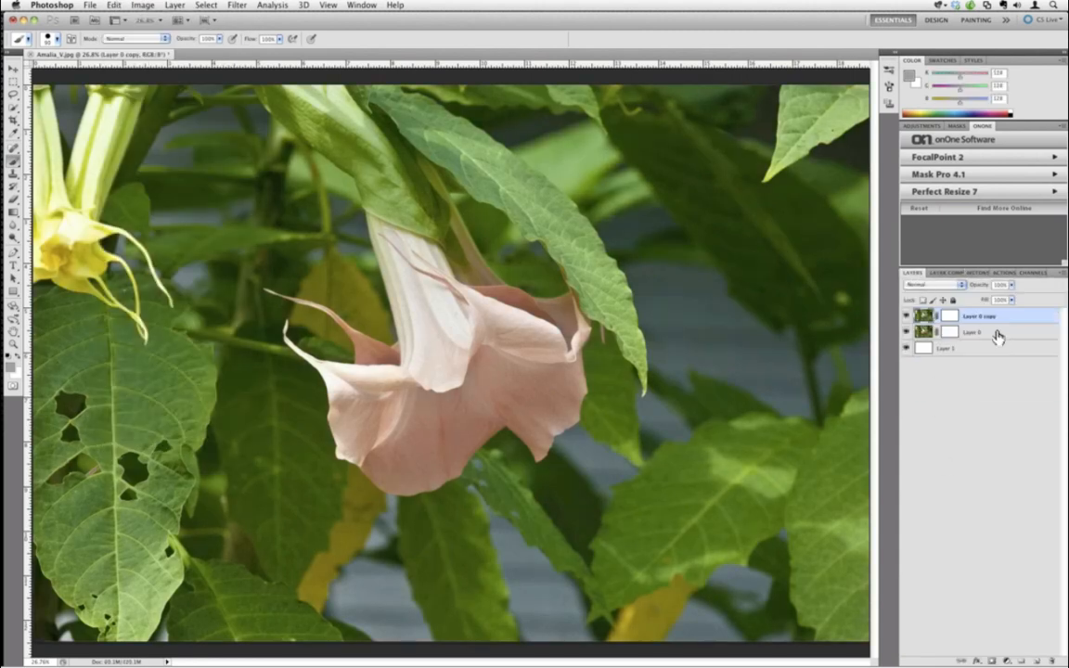
Delete the layer mask from Layer 0 copy without applying it, and hide Layer 0 and Layer 1.
left_click_drag(997, 337, 1052, 661)
left_click(494, 219)
left_click_drag(906, 334, 906, 349)
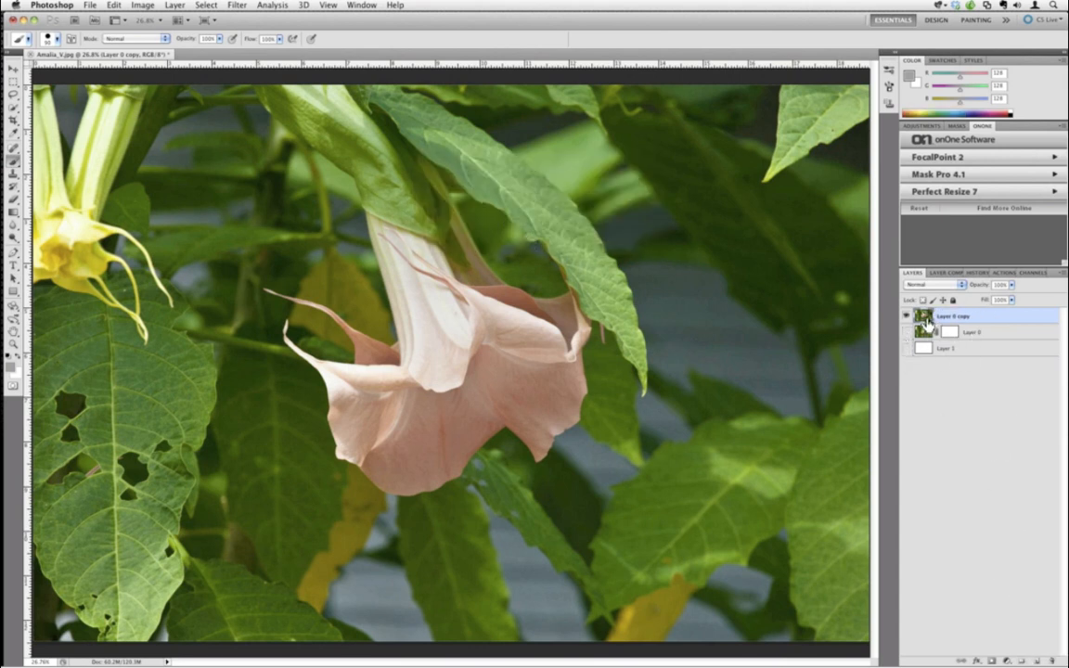
Try converting the image to Grayscale mode without merging the layers, discarding the color information.
left_click(171, 10)
mouse_move(142, 5)
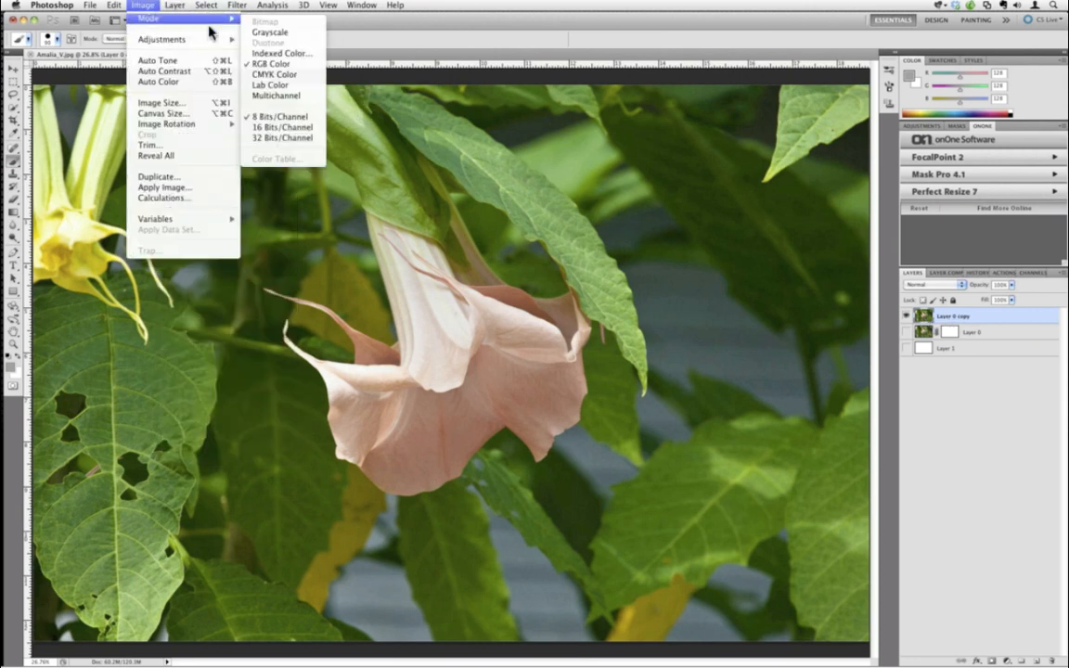
left_click(270, 37)
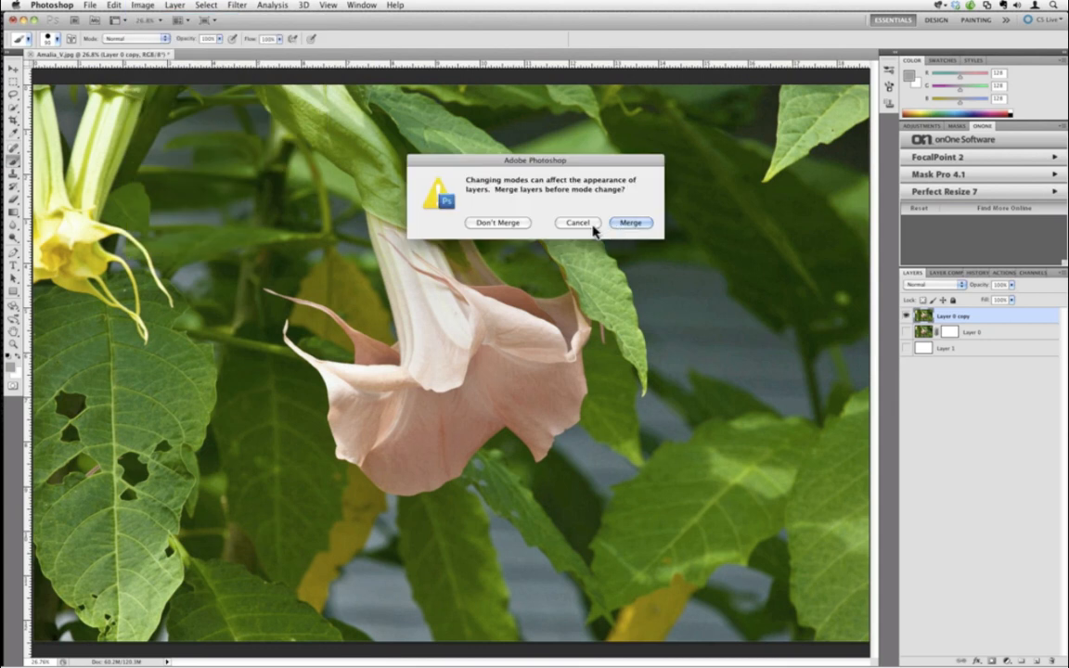
left_click(510, 223)
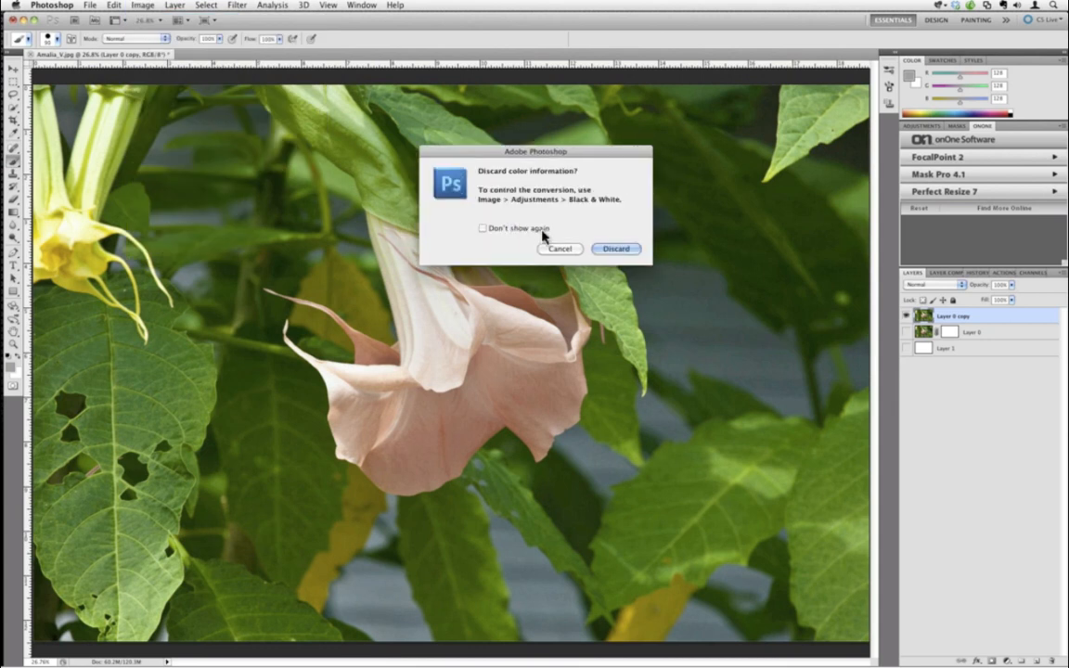
key("Return")
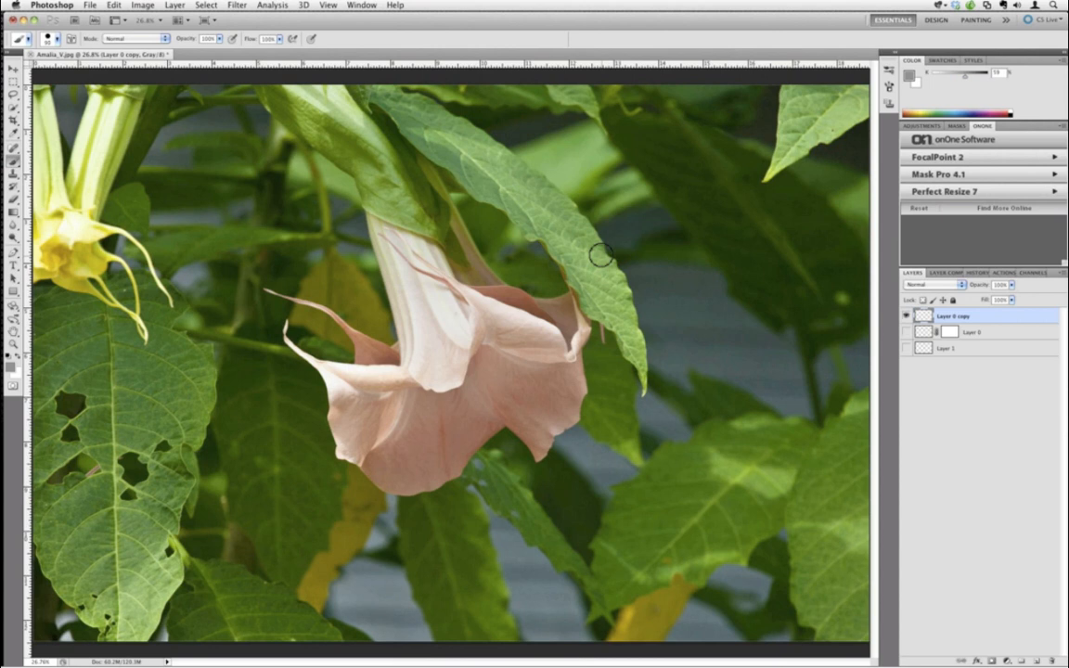
Undo the grayscale conversion and return to the layer list.
left_click(976, 273)
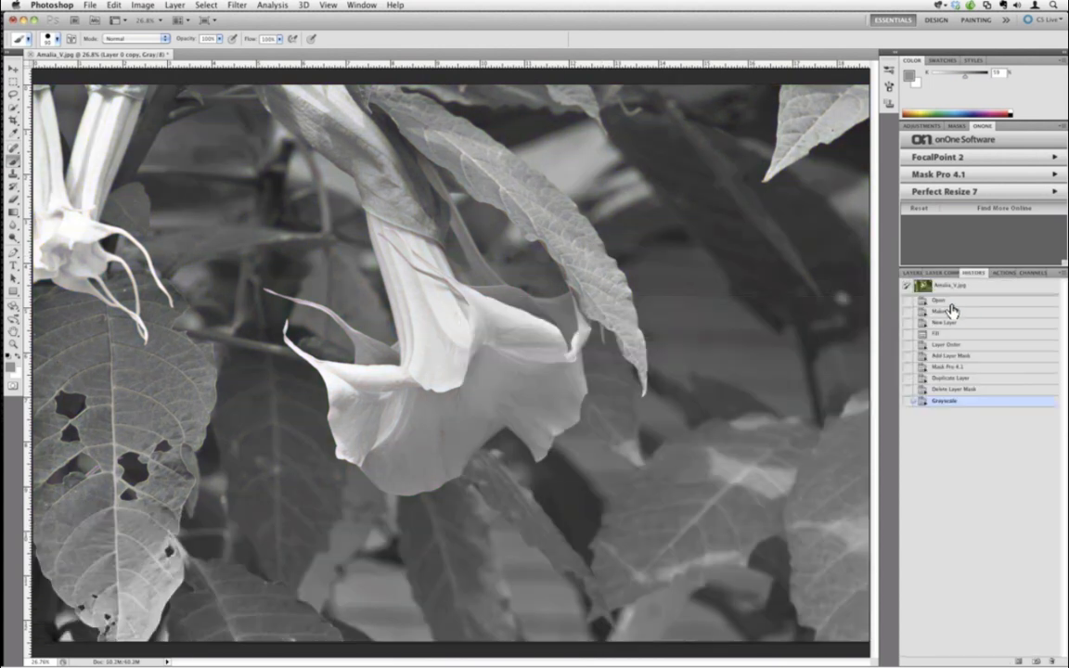
key("super+z")
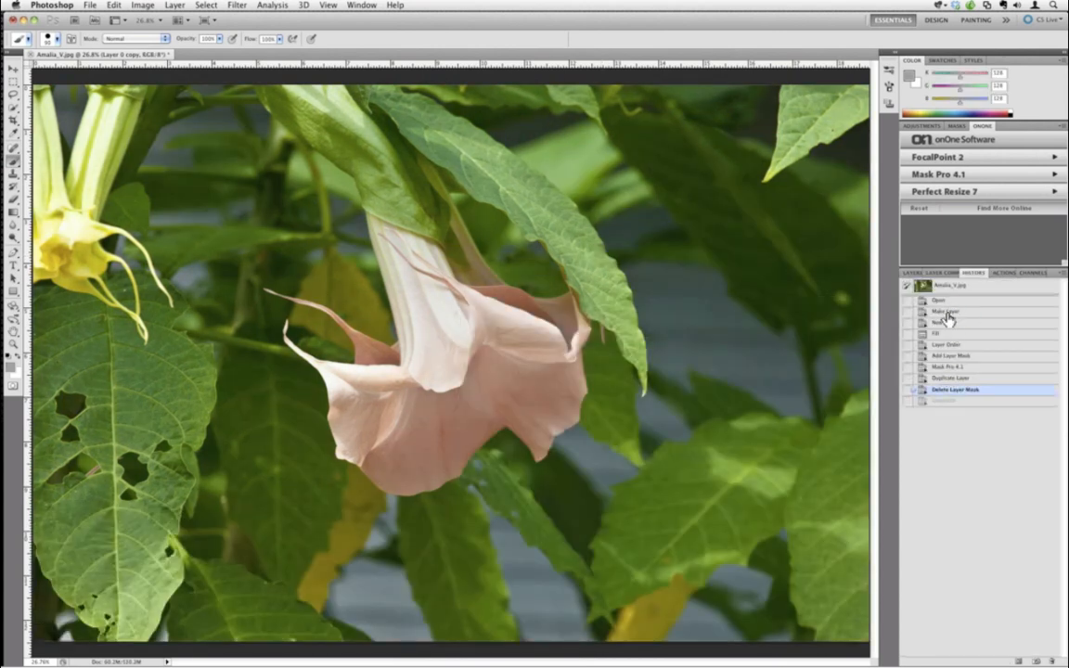
left_click(912, 273)
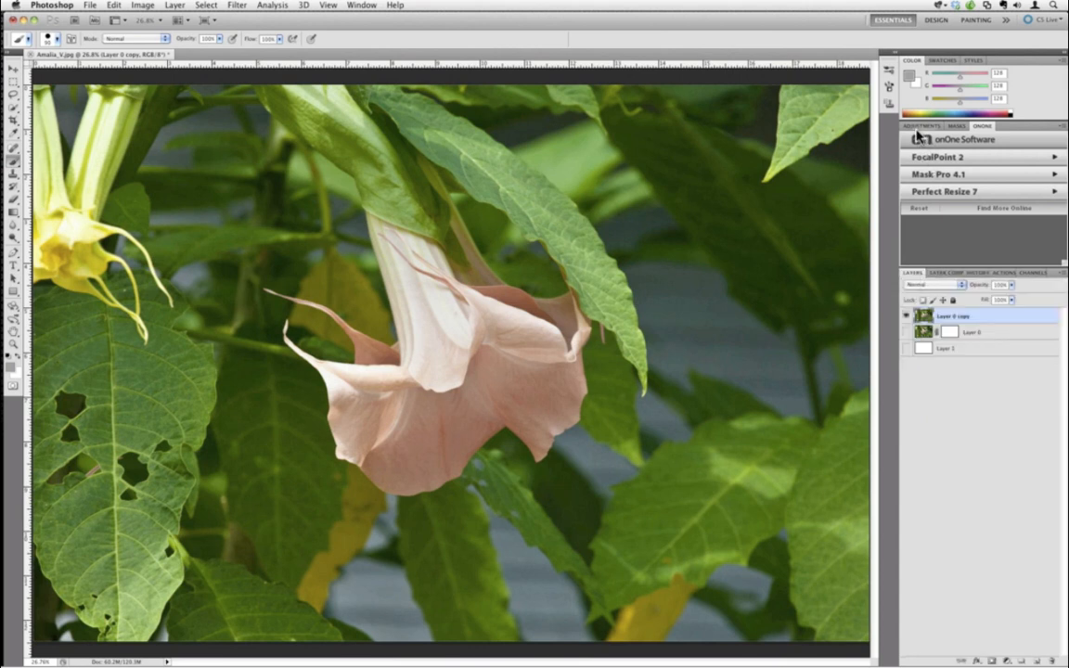
Add a Hue/Saturation adjustment layer with Saturation set to -100, and compare the image with and without it.
left_click(921, 126)
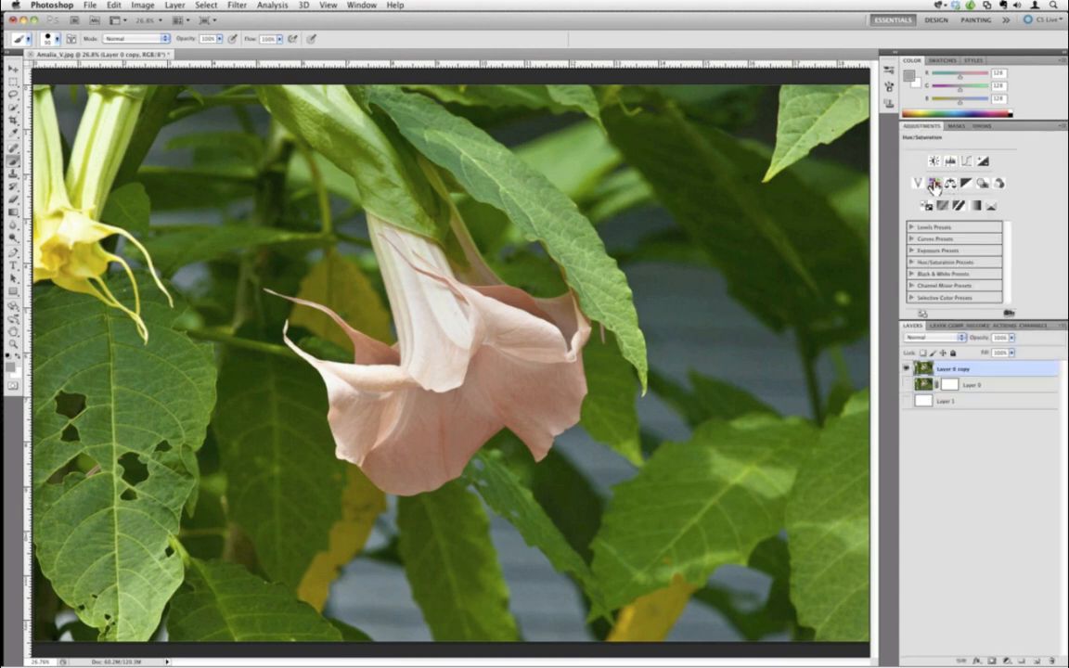
left_click(935, 184)
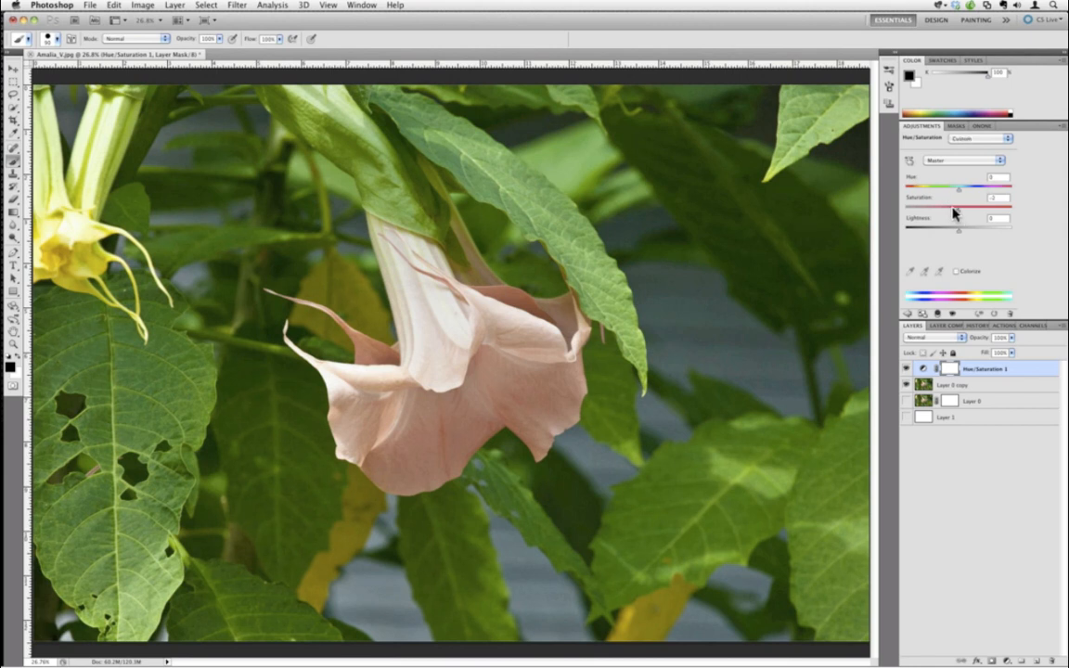
left_click_drag(957, 210, 905, 210)
left_click(905, 368)
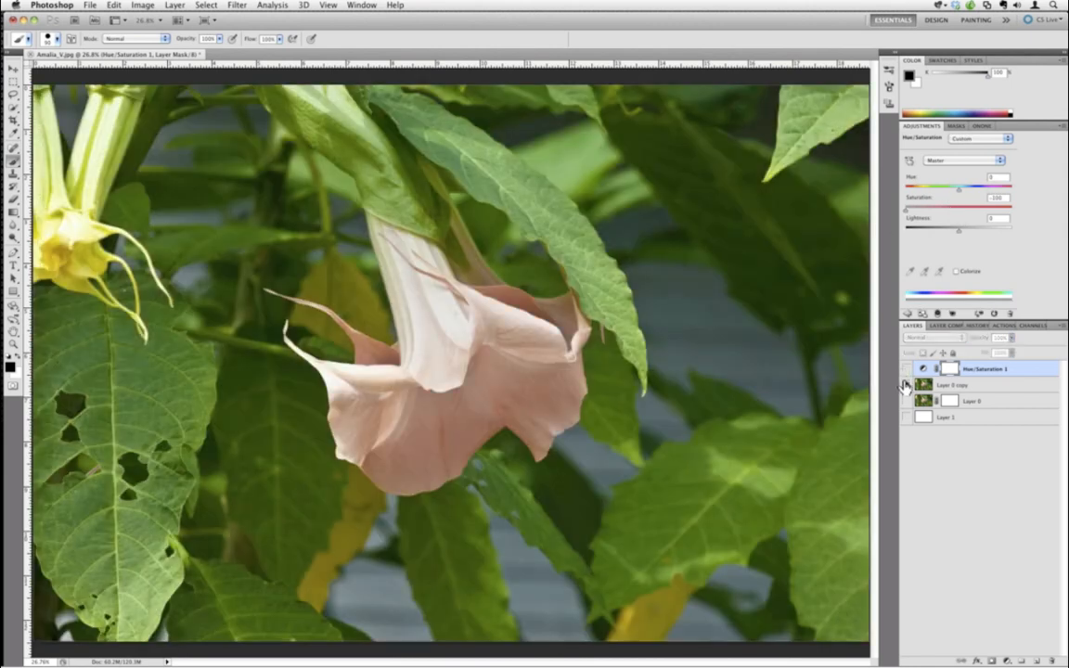
left_click(905, 369)
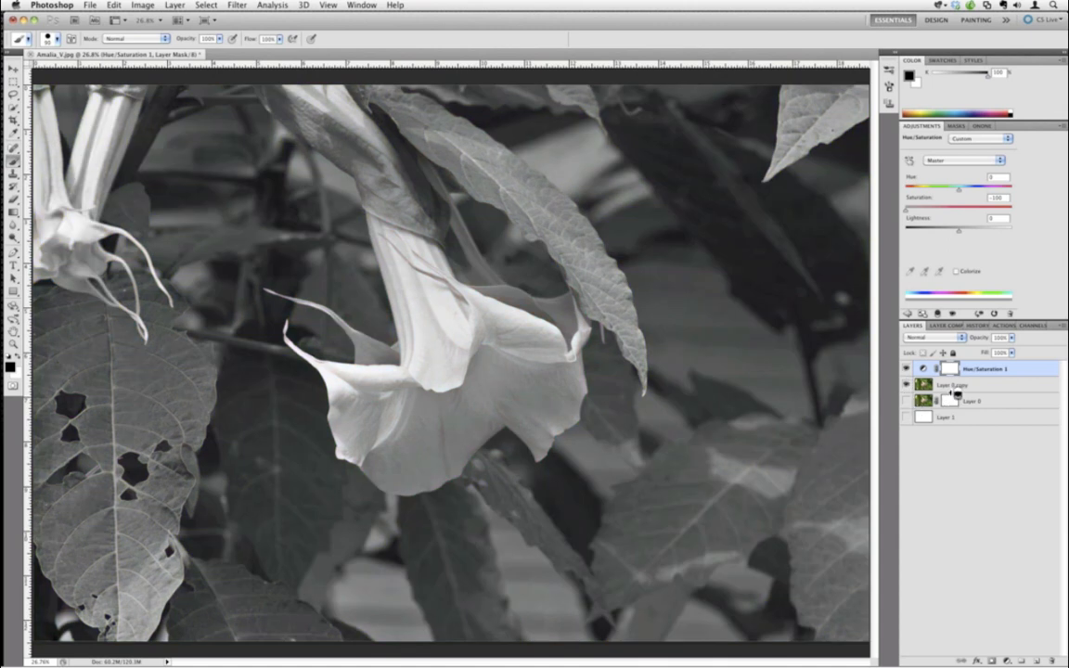
Stamp the visible image into a new layer on top, and leave only Layer 0 copy visible.
key("alt+shift+super+n")
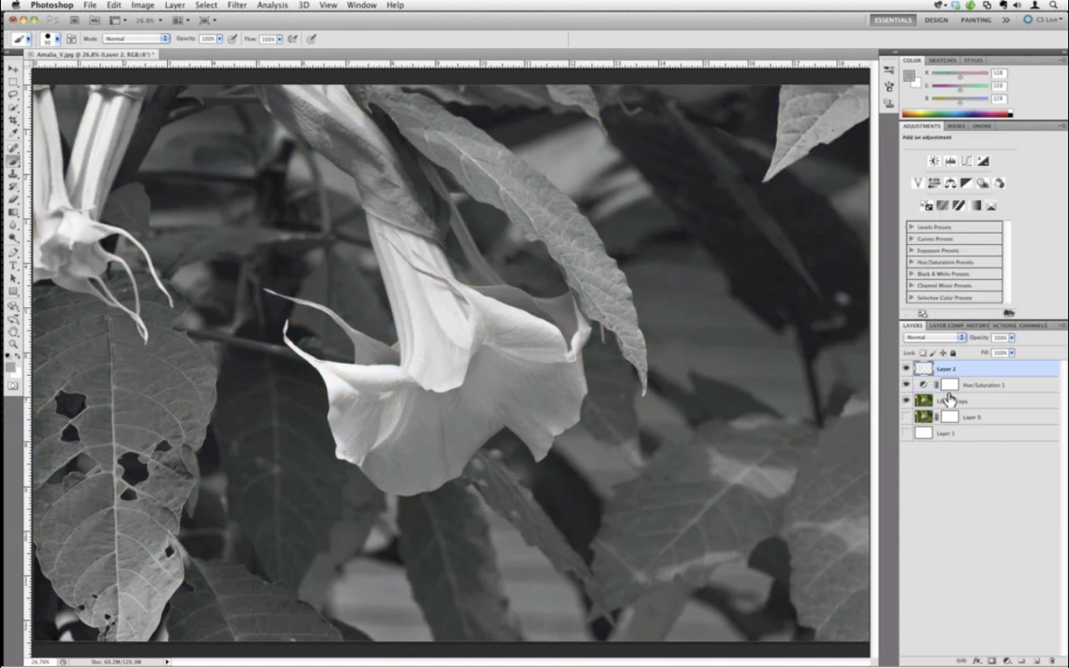
key("alt+shift+super+e")
left_click_drag(905, 385, 906, 402)
left_click(904, 370)
left_click(906, 400)
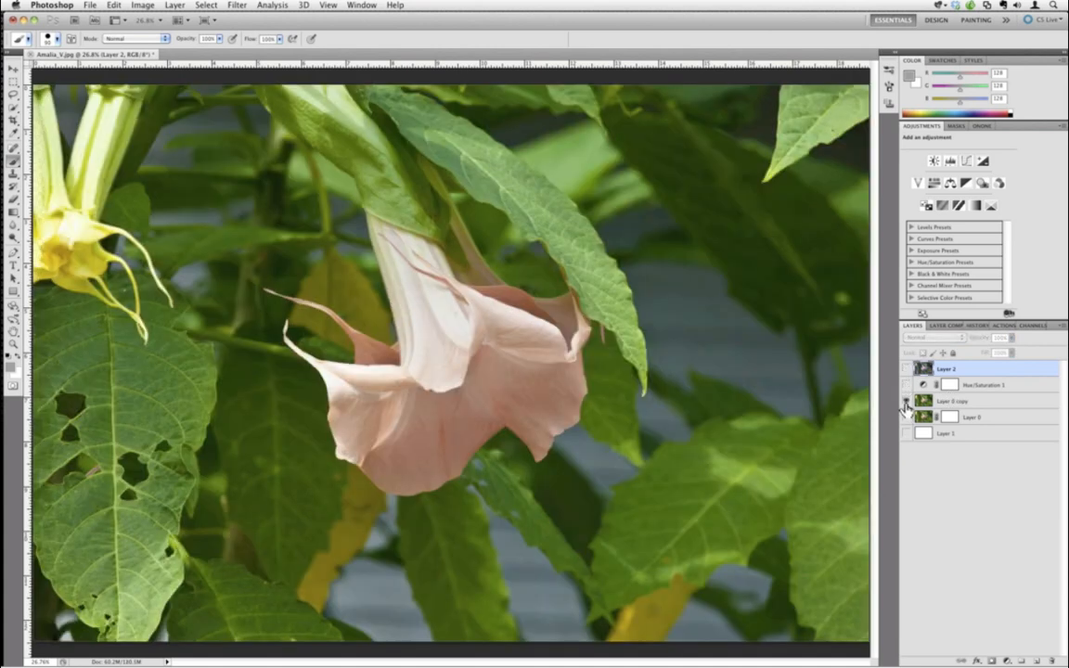
Delete the Hue/Saturation 1 adjustment layer and make the black-and-white Layer 2 visible.
left_click(986, 391)
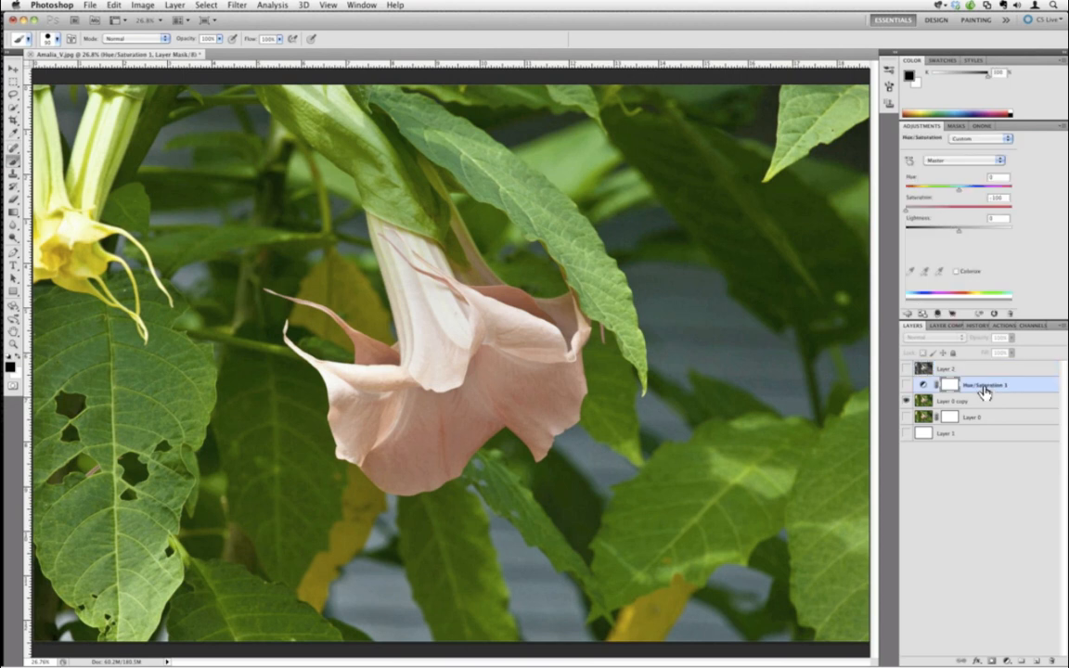
left_click_drag(981, 391, 1048, 661)
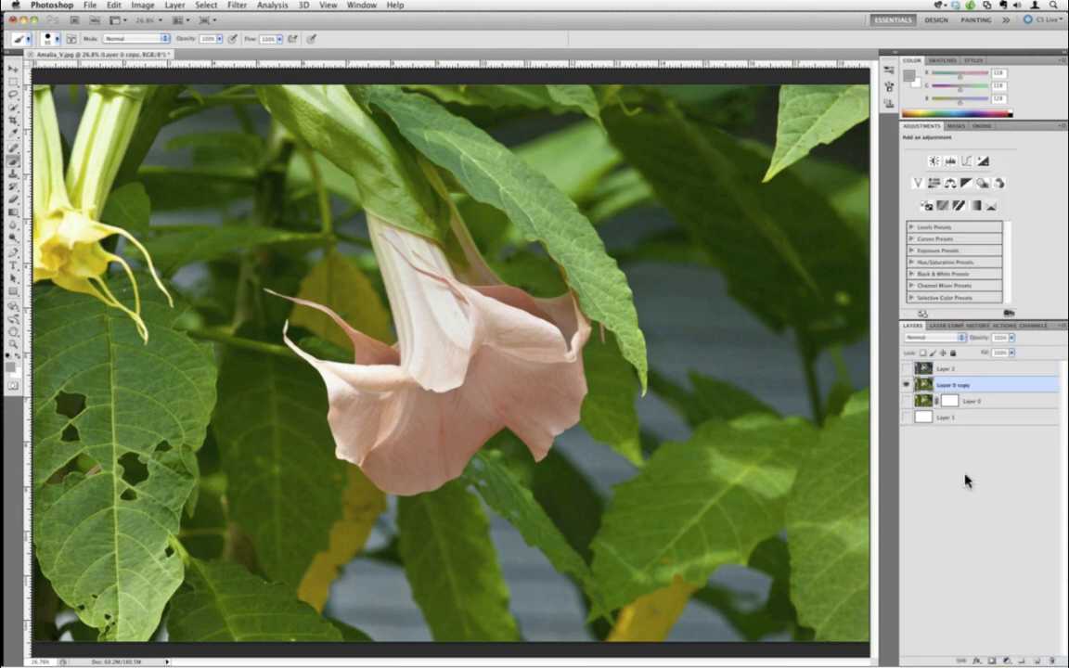
left_click(907, 370)
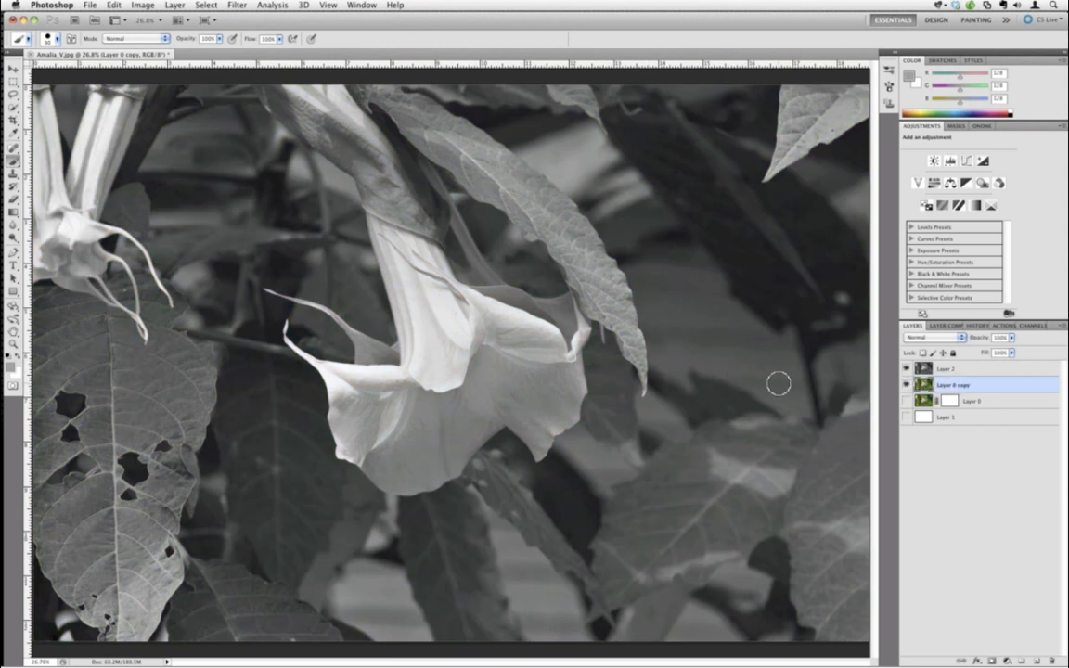
Add a layer mask to Layer 2 and paint it black over the flower's stem, throat and right petal, enlarging the brush to 250.
left_click(952, 369)
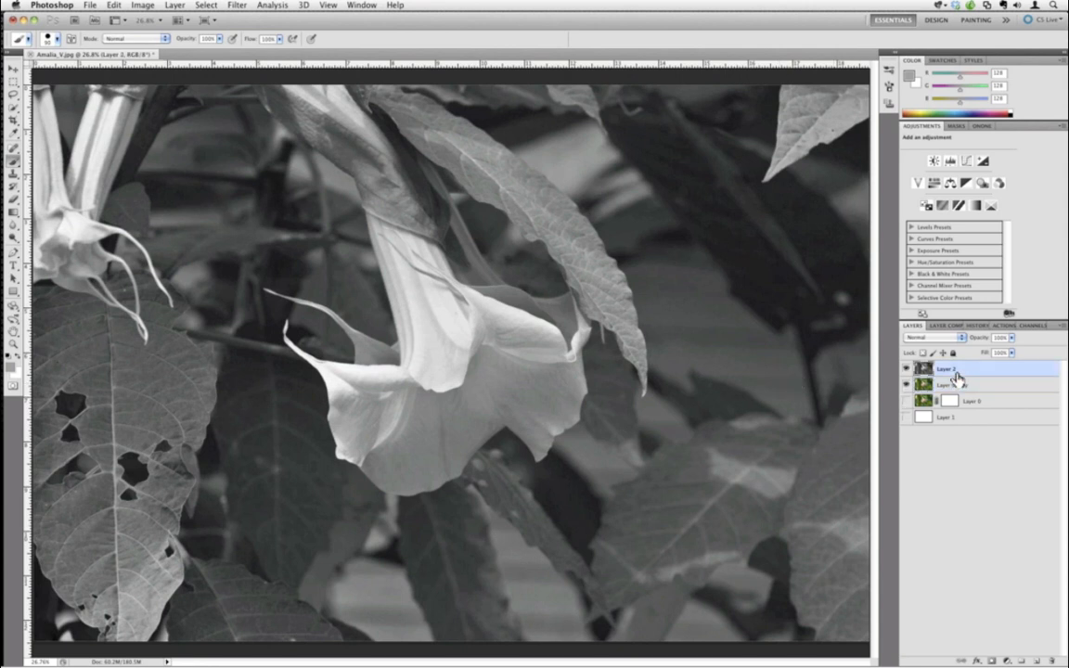
left_click(990, 660)
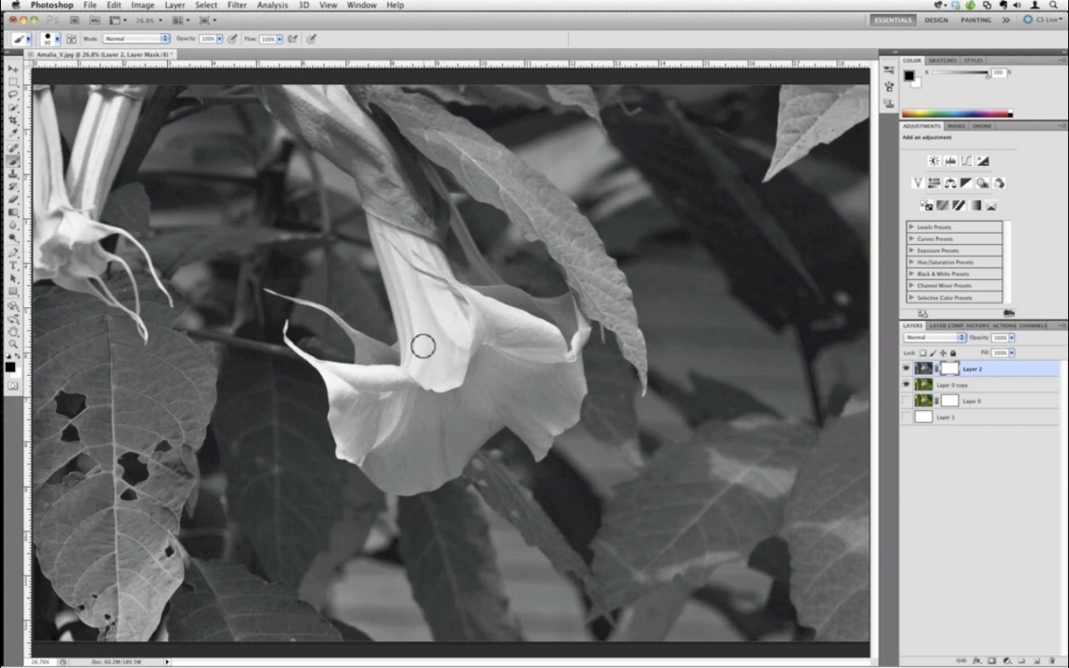
mouse_move(429, 346)
left_mouse_down()
mouse_move(419, 269)
mouse_move(370, 147)
mouse_move(309, 105)
mouse_move(247, 90)
mouse_move(299, 124)
mouse_move(250, 95)
mouse_move(260, 104)
mouse_move(308, 90)
mouse_move(430, 362)
mouse_move(401, 246)
mouse_move(491, 400)
mouse_move(513, 353)
left_mouse_up()
key("bracketright")
key("bracketright")
key("bracketright")
key("bracketright")
key("bracketright")
key("bracketright")
mouse_move(506, 393)
left_mouse_down()
mouse_move(513, 371)
mouse_move(441, 271)
mouse_move(466, 283)
left_mouse_up()
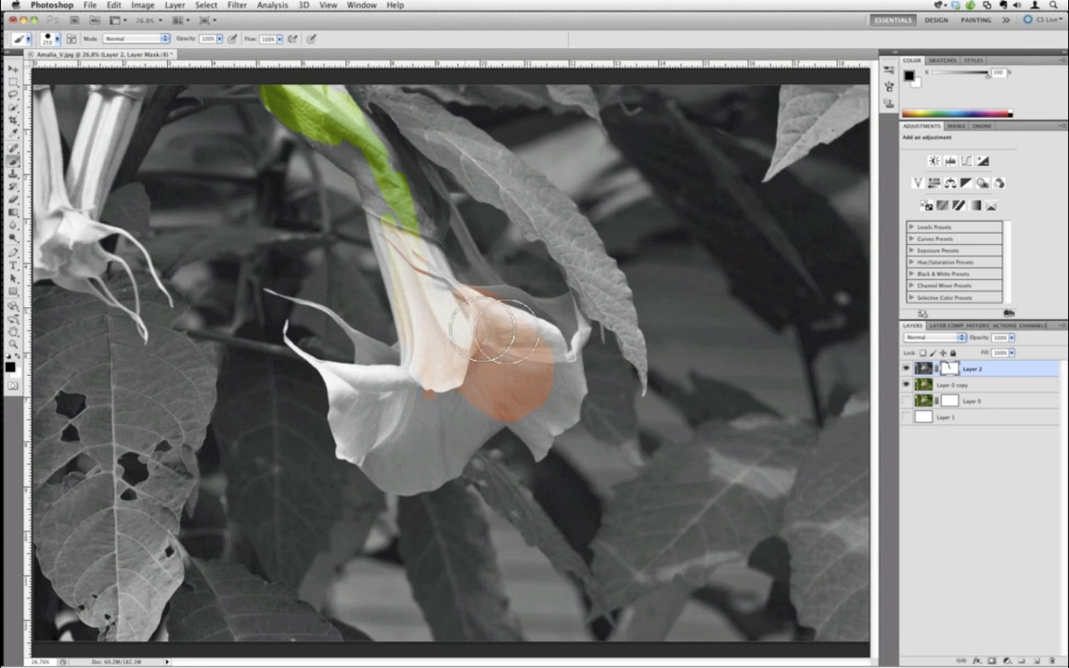
Reduce the brush to 175 and paint black on Layer 2's mask over the long leaf and the green upper stem.
key("bracketleft")
key("bracketleft")
key("bracketleft")
mouse_move(501, 167)
left_mouse_down()
mouse_move(367, 81)
mouse_move(515, 188)
mouse_move(458, 160)
mouse_move(407, 112)
mouse_move(472, 167)
mouse_move(460, 162)
mouse_move(545, 210)
mouse_move(506, 177)
mouse_move(545, 208)
mouse_move(583, 291)
left_mouse_up()
mouse_move(529, 208)
left_mouse_down()
mouse_move(496, 185)
mouse_move(584, 251)
mouse_move(552, 197)
mouse_move(608, 279)
mouse_move(645, 375)
mouse_move(602, 298)
mouse_move(599, 312)
mouse_move(464, 130)
mouse_move(538, 158)
mouse_move(487, 116)
mouse_move(491, 164)
mouse_move(472, 150)
mouse_move(397, 204)
mouse_move(396, 231)
mouse_move(381, 197)
mouse_move(395, 243)
mouse_move(387, 190)
mouse_move(315, 128)
mouse_move(328, 138)
mouse_move(322, 128)
mouse_move(358, 138)
mouse_move(366, 127)
mouse_move(359, 135)
mouse_move(400, 201)
mouse_move(428, 225)
mouse_move(435, 206)
mouse_move(381, 163)
left_mouse_up()
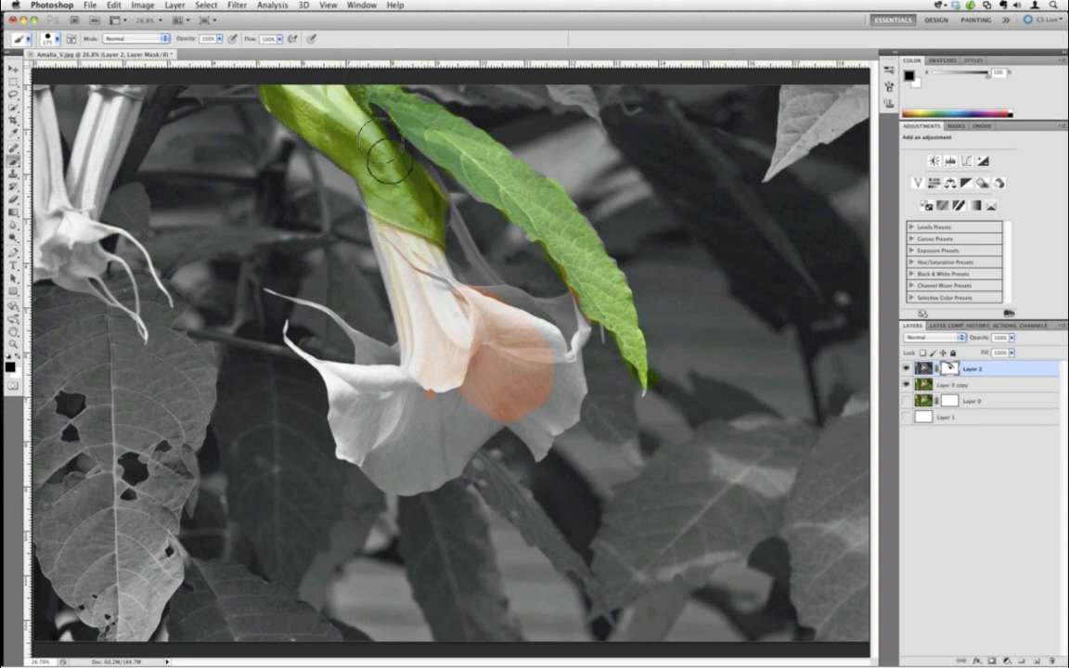
Mask out part of the flower's left petal on Layer 2, switch to white, and check the masked area by toggling Layer 0 copy.
mouse_move(436, 315)
left_mouse_down()
mouse_move(440, 400)
mouse_move(413, 426)
mouse_move(383, 387)
mouse_move(365, 424)
mouse_move(362, 385)
left_mouse_up()
key("bracketleft")
key("bracketleft")
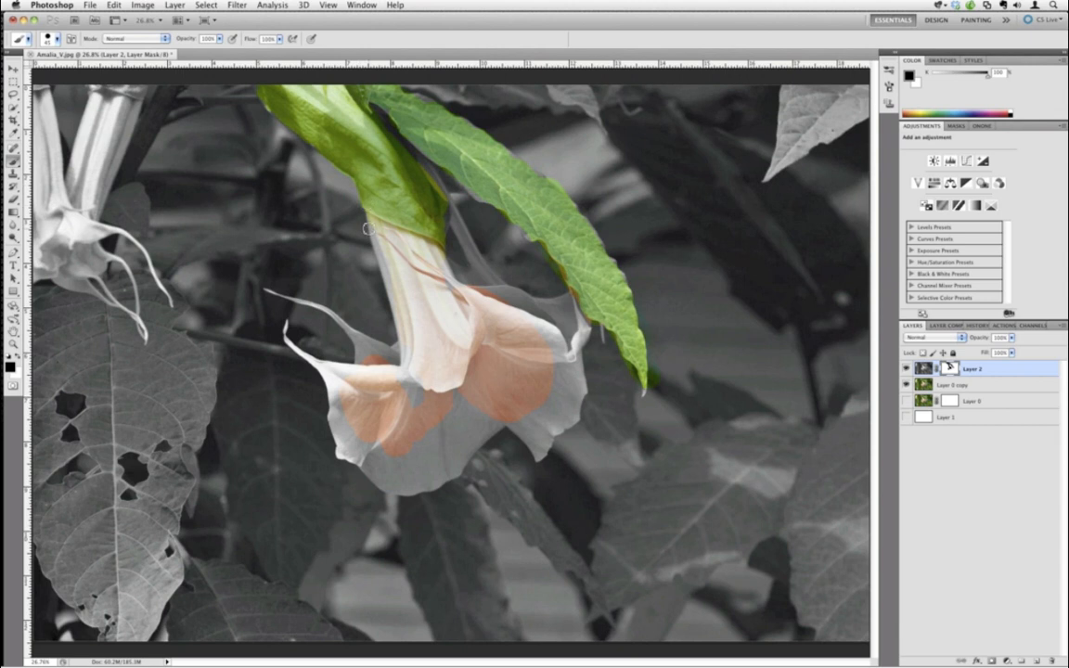
key("x")
left_click(907, 385)
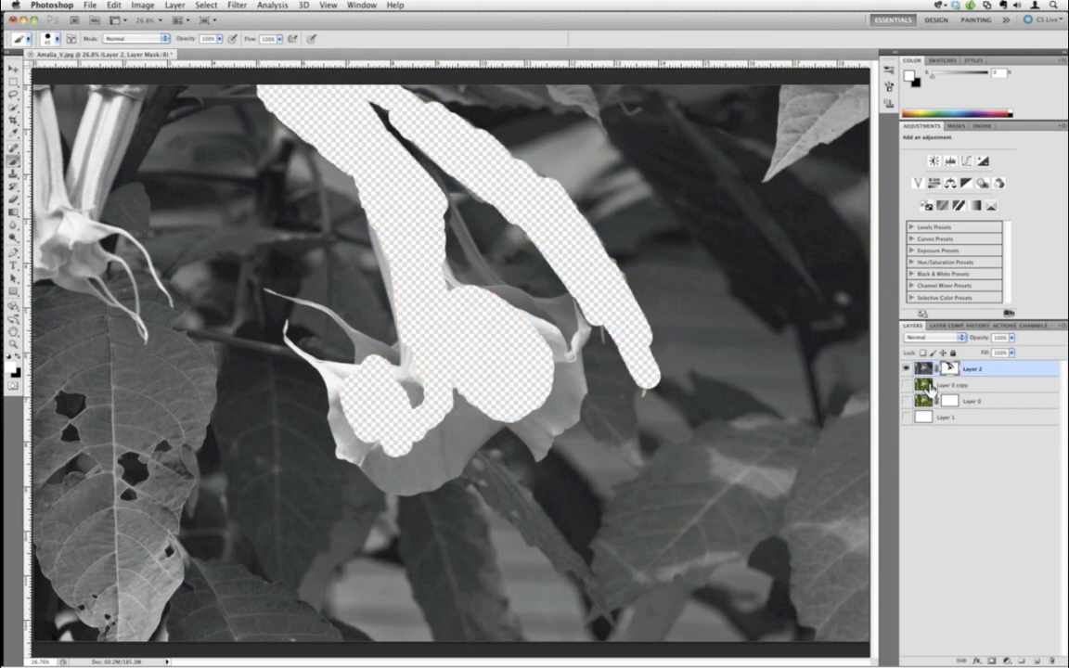
left_click(906, 385)
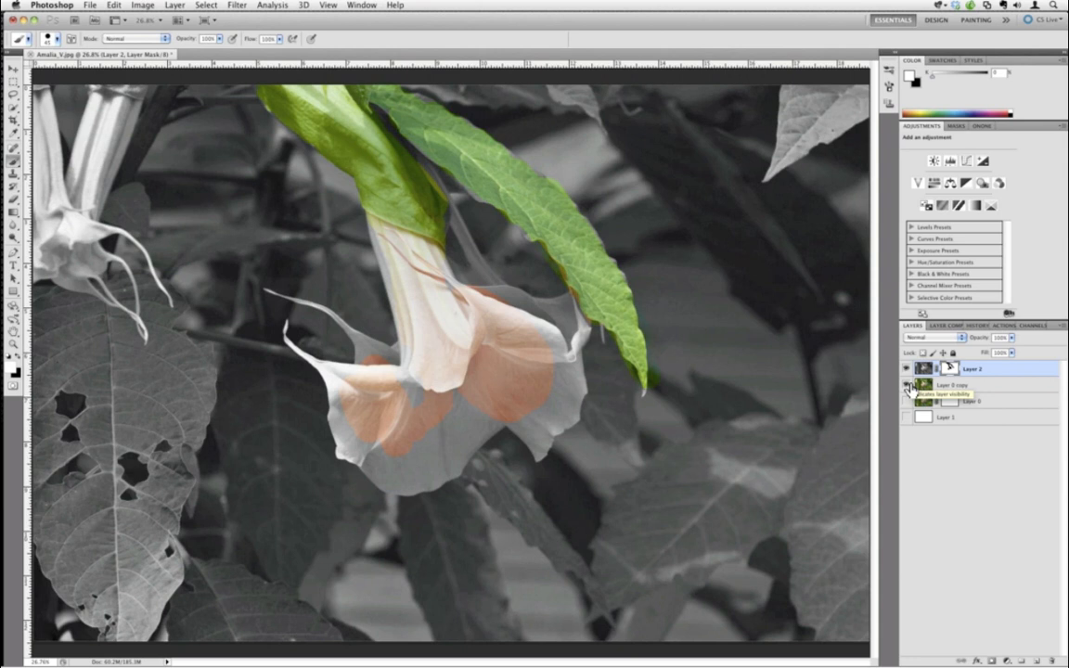
Stamp the partly colored image into a new layer on top and delete the masked Layer 2.
key("super+alt+shift+e")
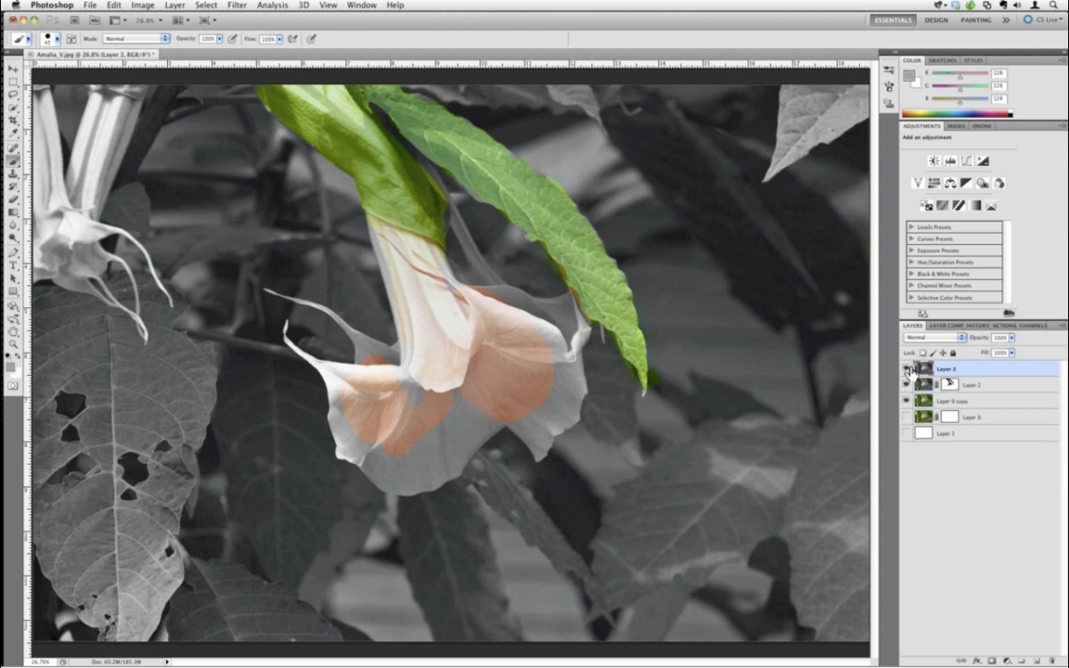
left_click_drag(924, 389, 1046, 657)
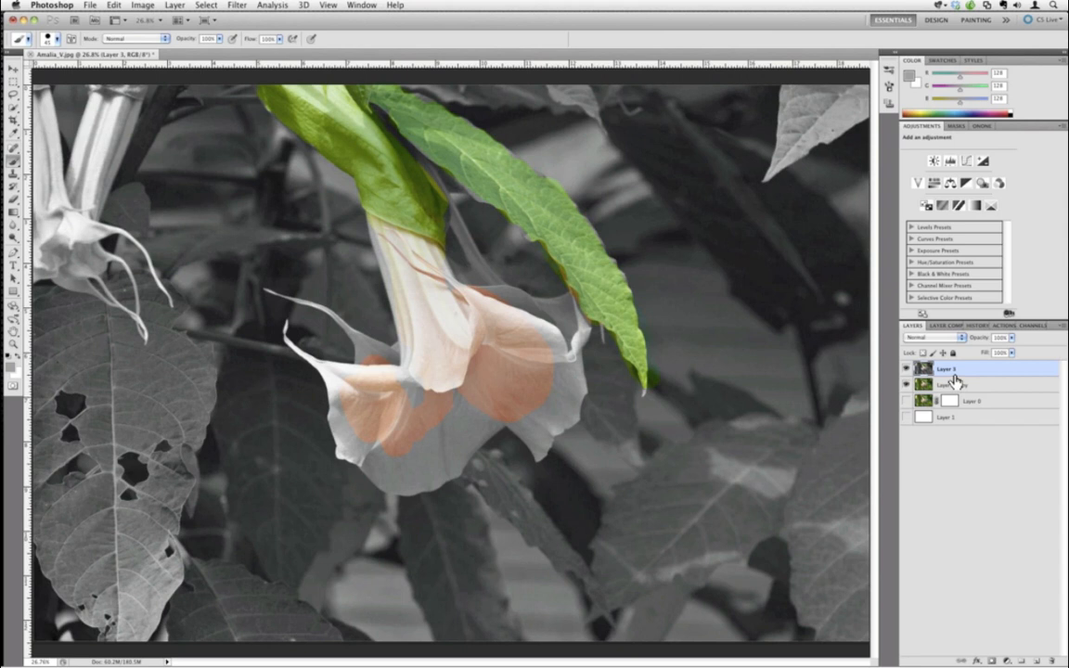
Move the white Layer 1 directly beneath the stamped layer, and add a layer mask to the stamped layer.
left_click_drag(964, 415, 961, 377)
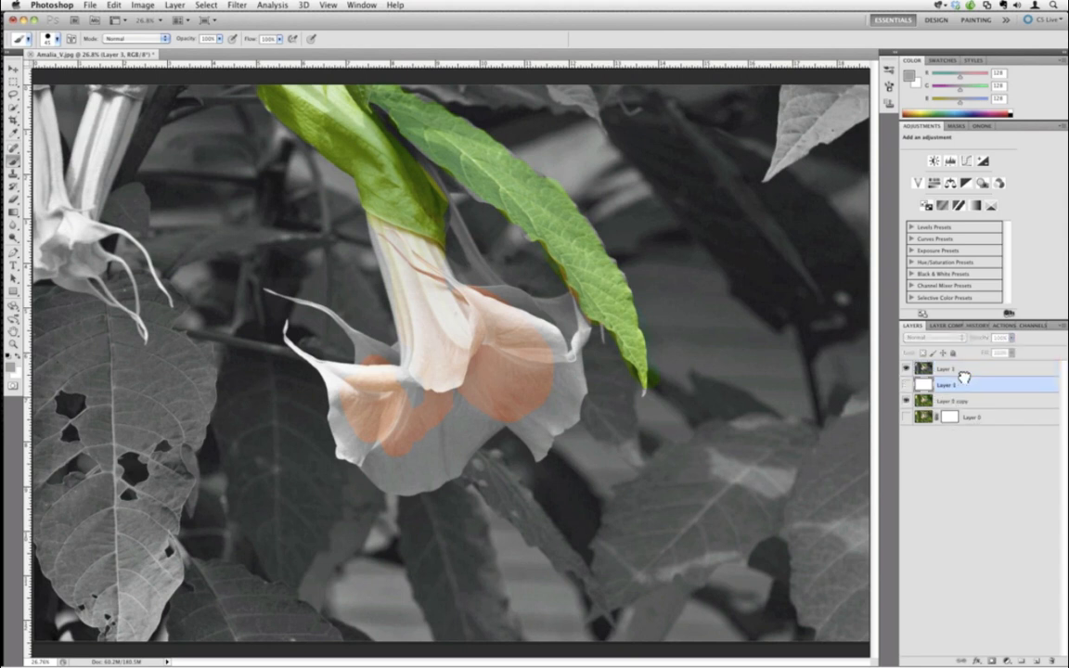
left_click(943, 369)
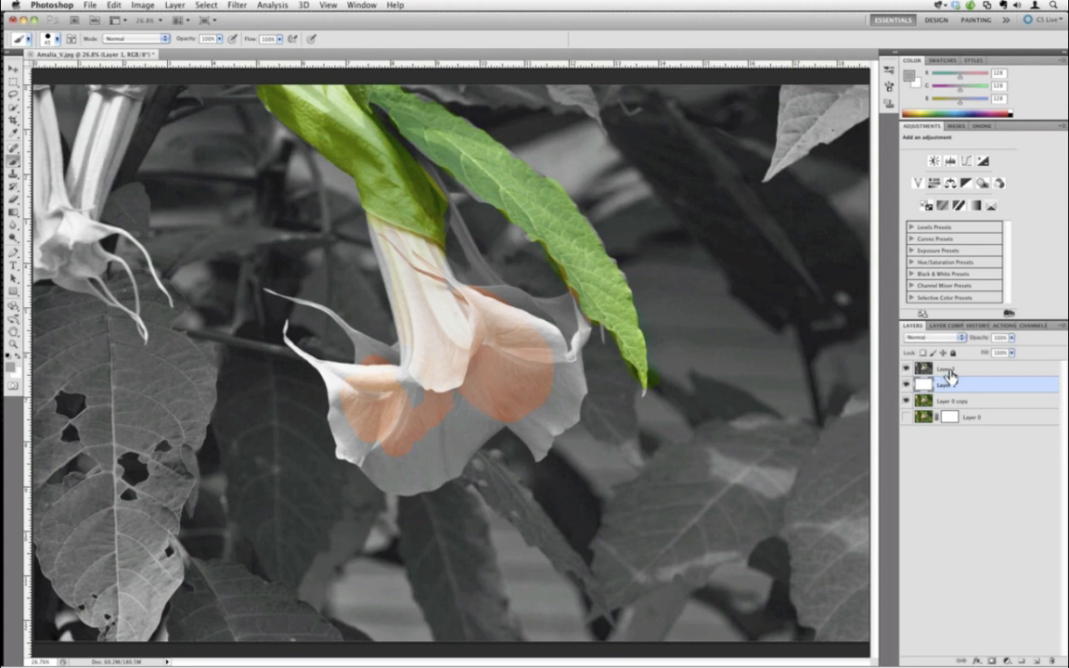
left_click(989, 661)
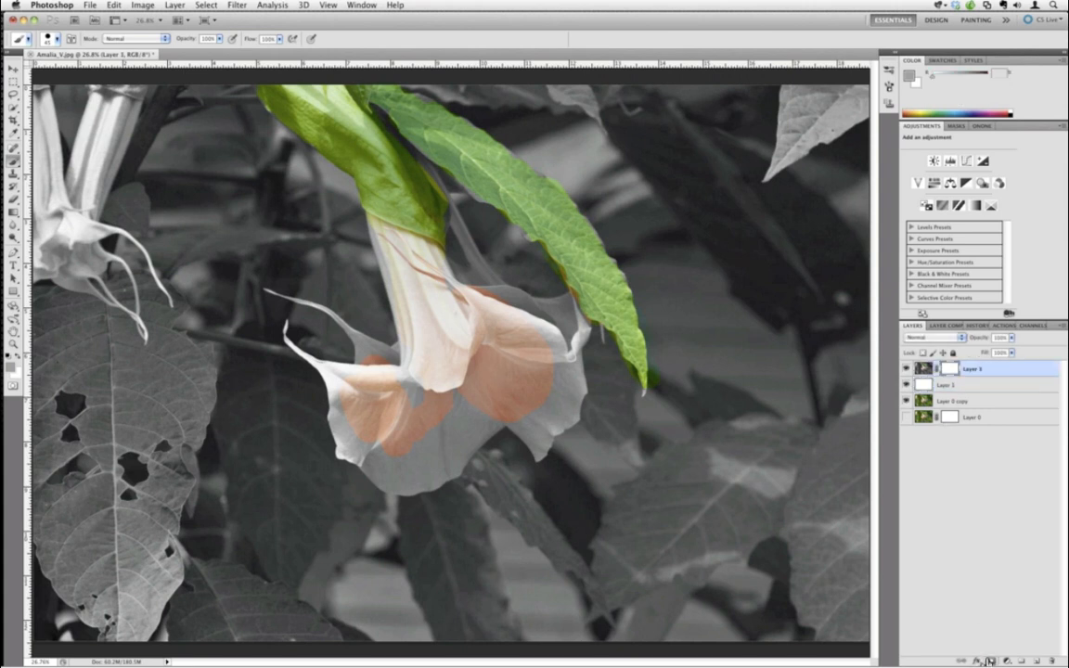
Open the masked layer in Mask Pro 4.1 and clear all stored keep and drop colors.
left_click(56, 4)
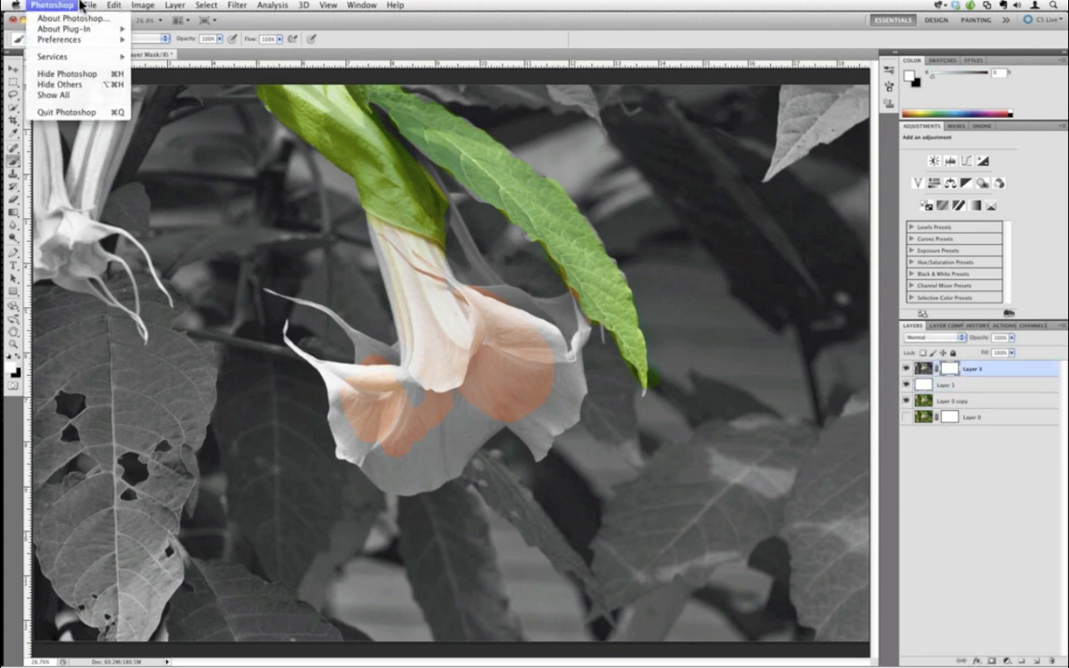
mouse_move(89, 5)
mouse_move(204, 282)
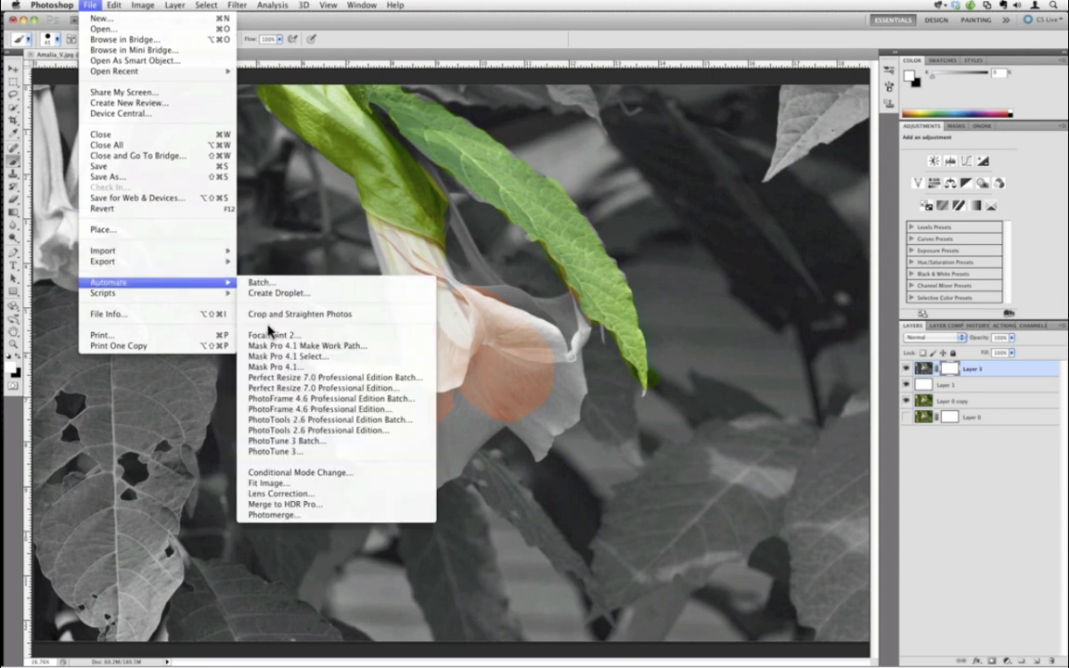
left_click(307, 364)
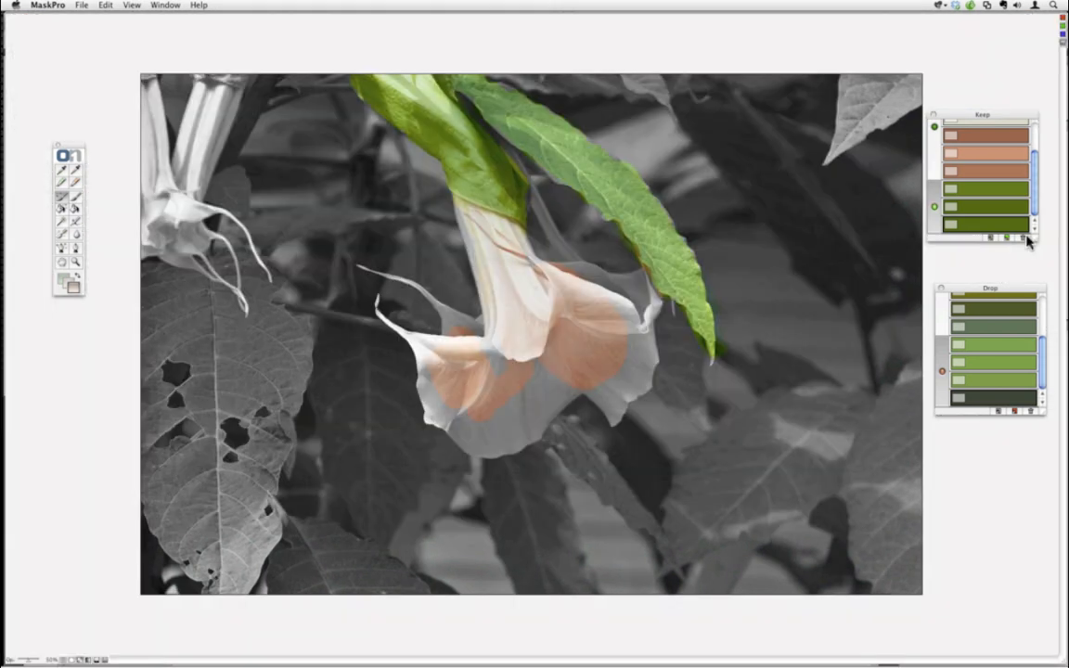
left_click(1023, 239)
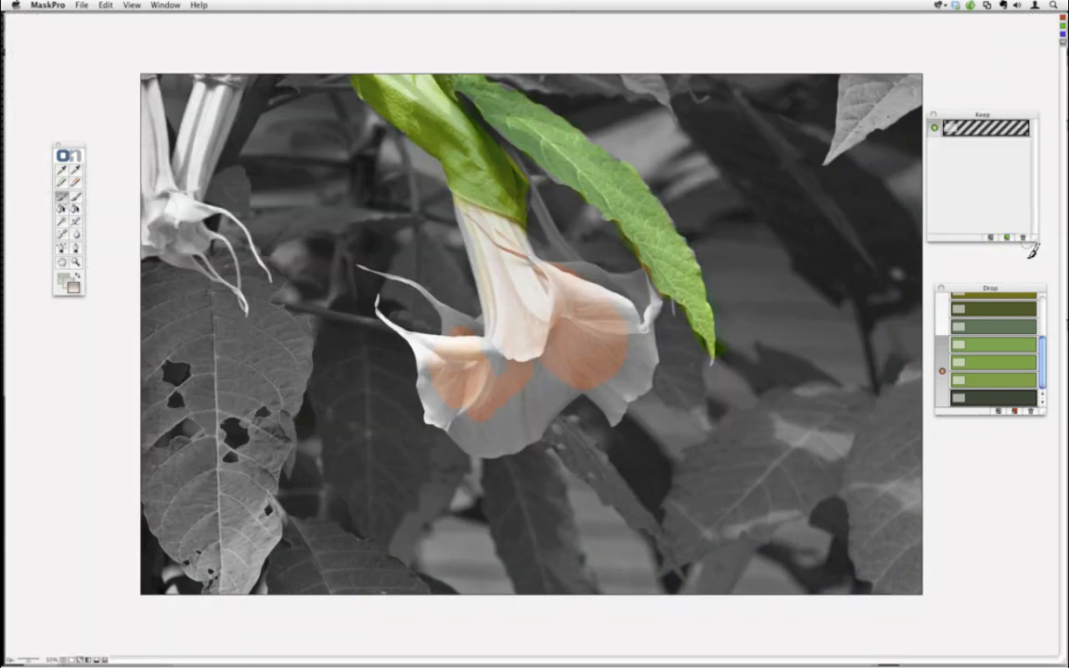
left_click(1029, 411)
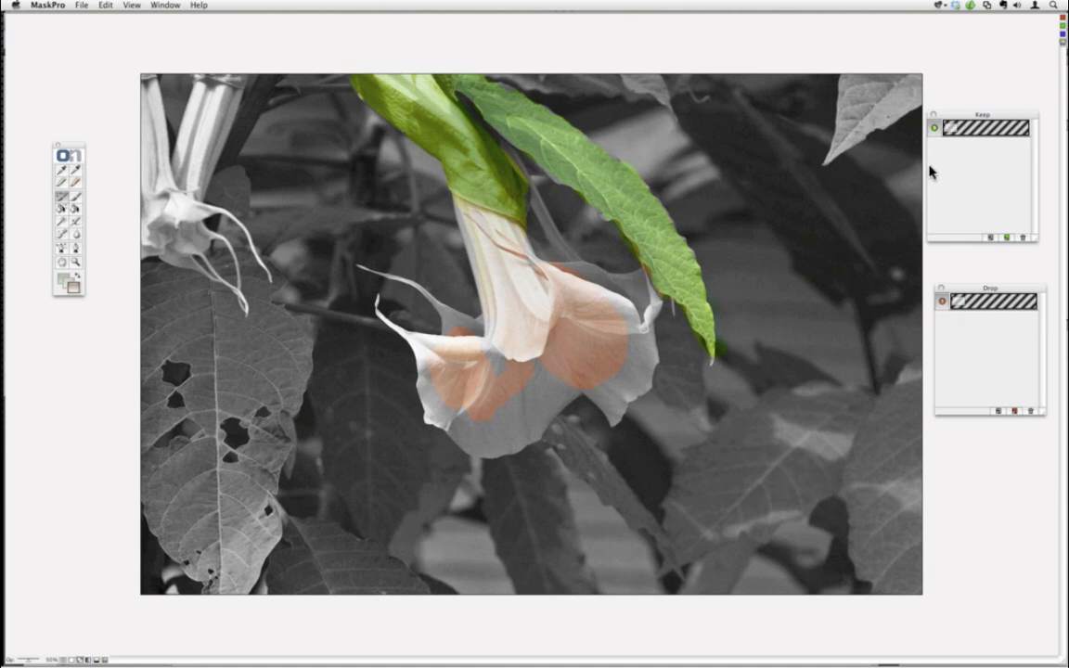
key("super+plus")
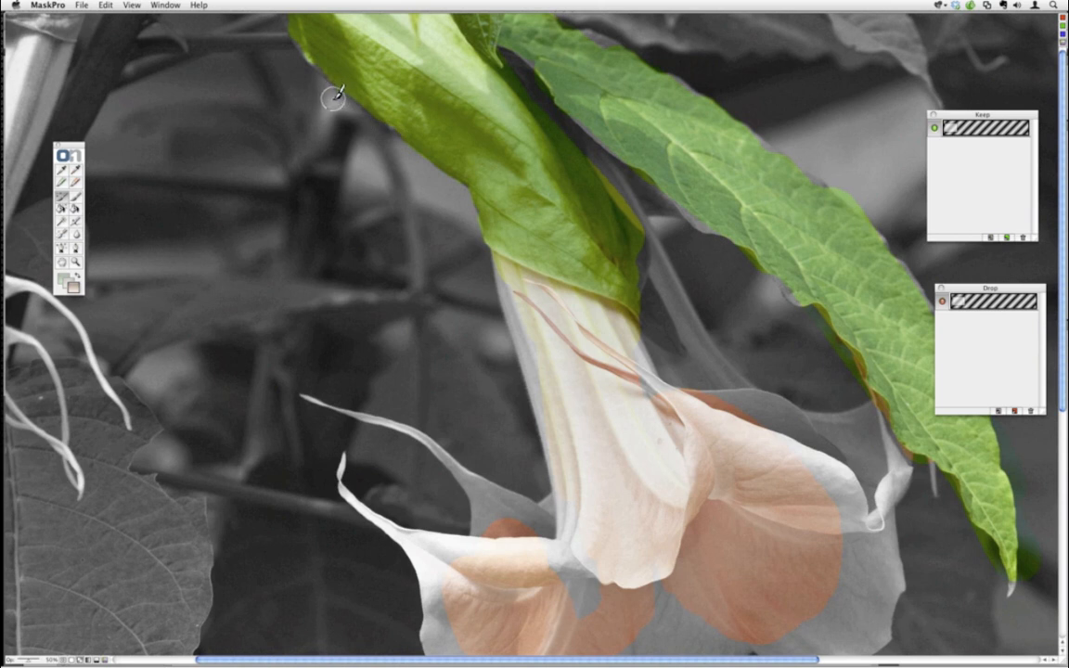
Sample several light and dark greens from the flower's green sheath as keep colors.
left_click(63, 170)
left_click(386, 103)
left_click(394, 86)
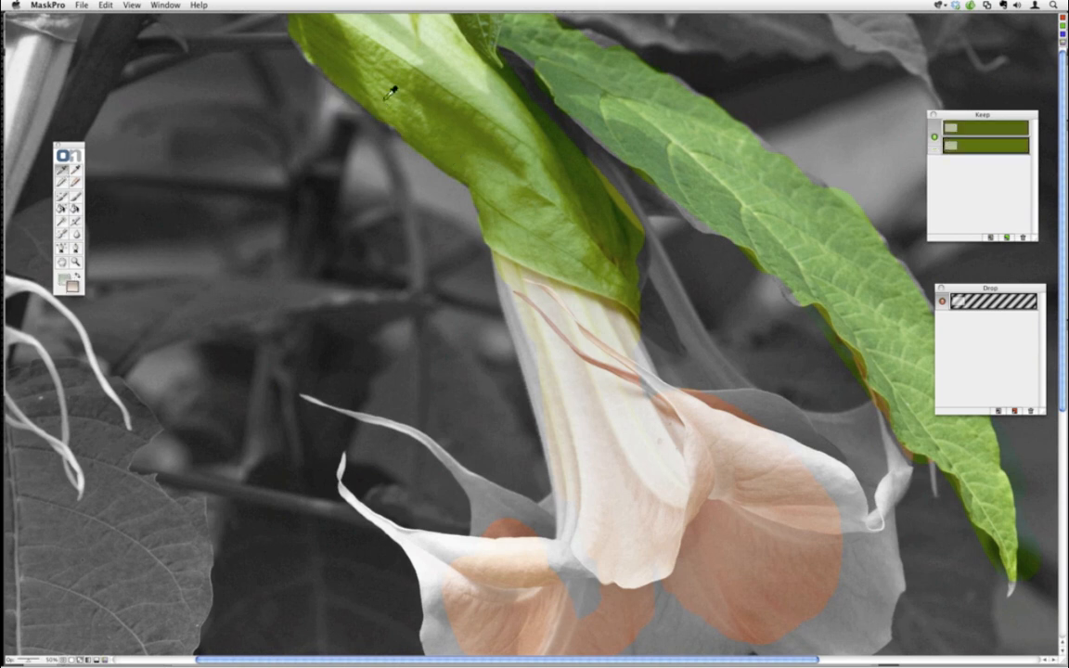
left_click(481, 185)
left_click(498, 231)
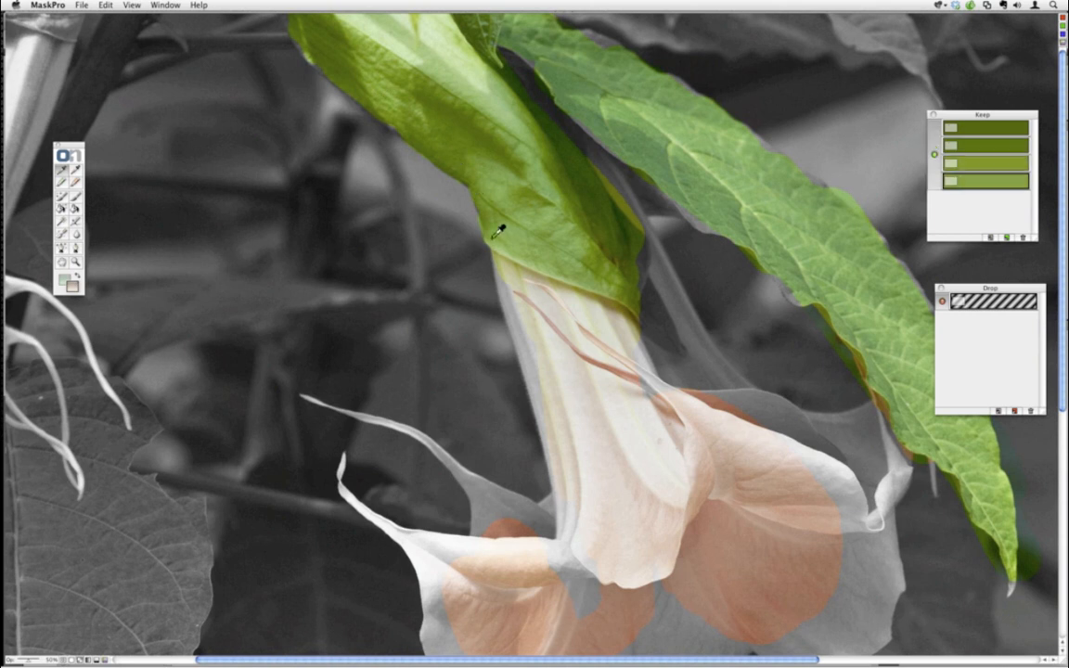
left_click(314, 49)
left_click(313, 56)
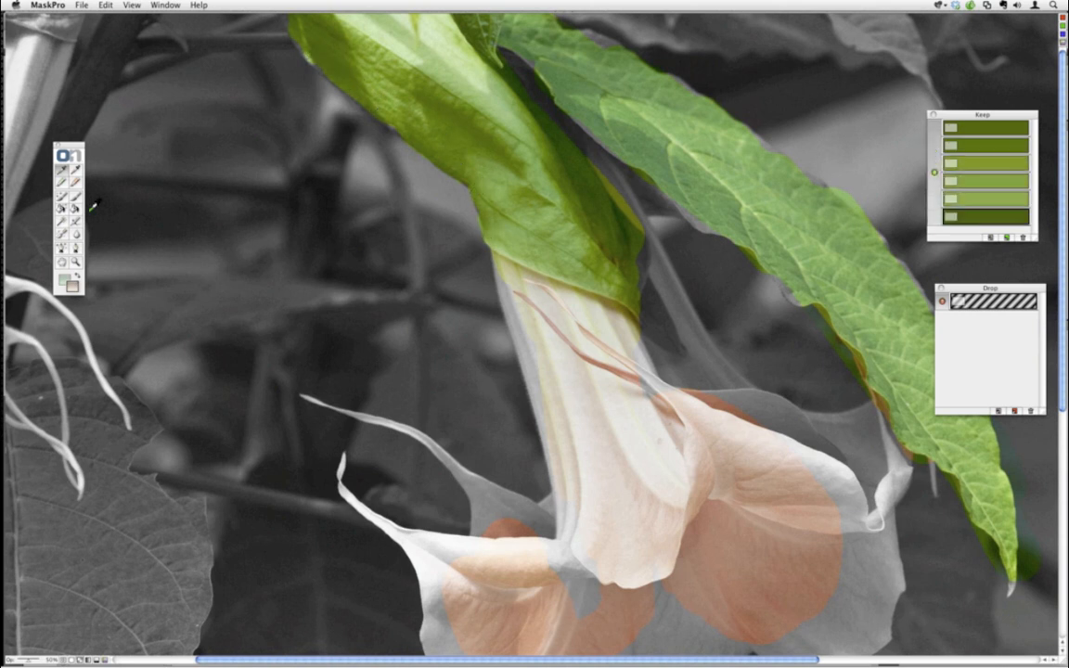
Sample light and dark grays from the background beside the green sheath as drop colors.
left_click(75, 171)
left_click(436, 170)
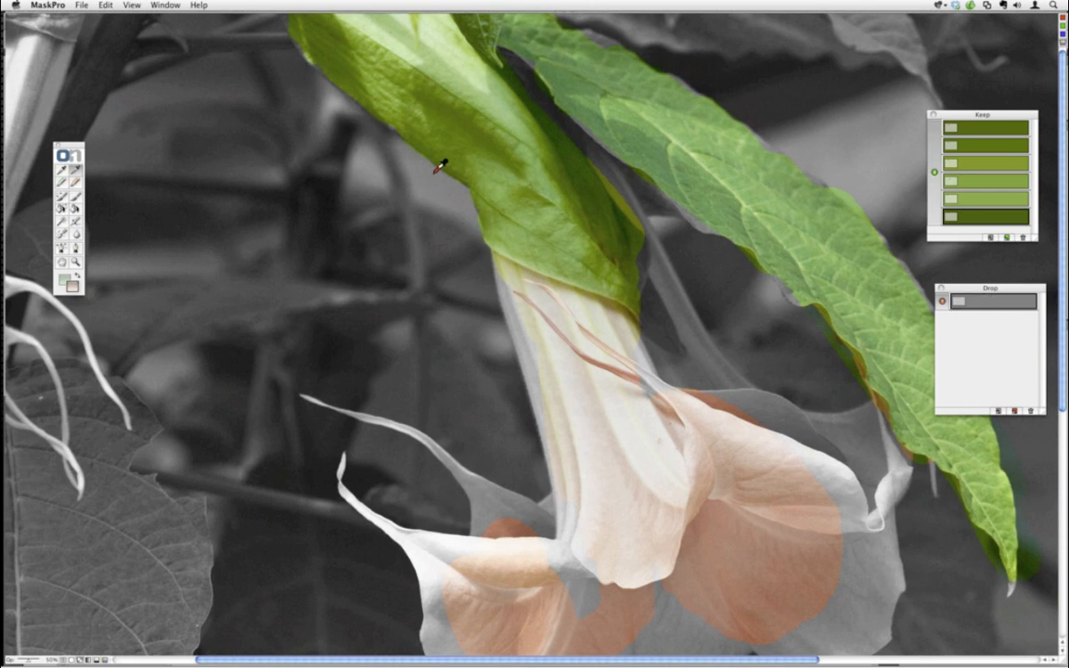
left_click(399, 149)
left_click(378, 117)
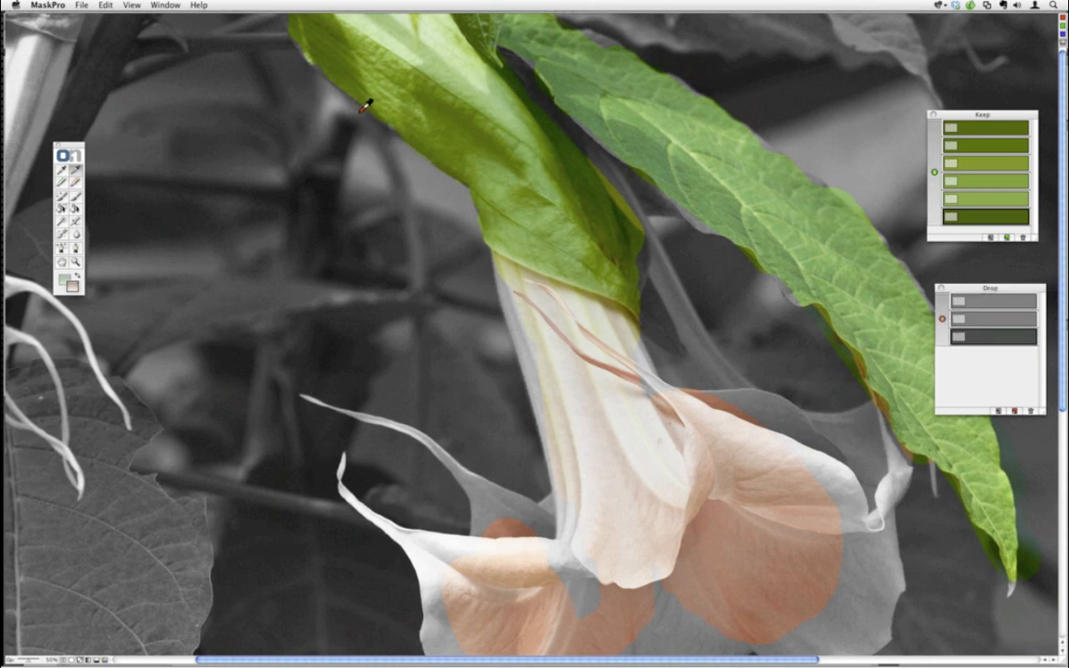
left_click(329, 83)
left_click(325, 68)
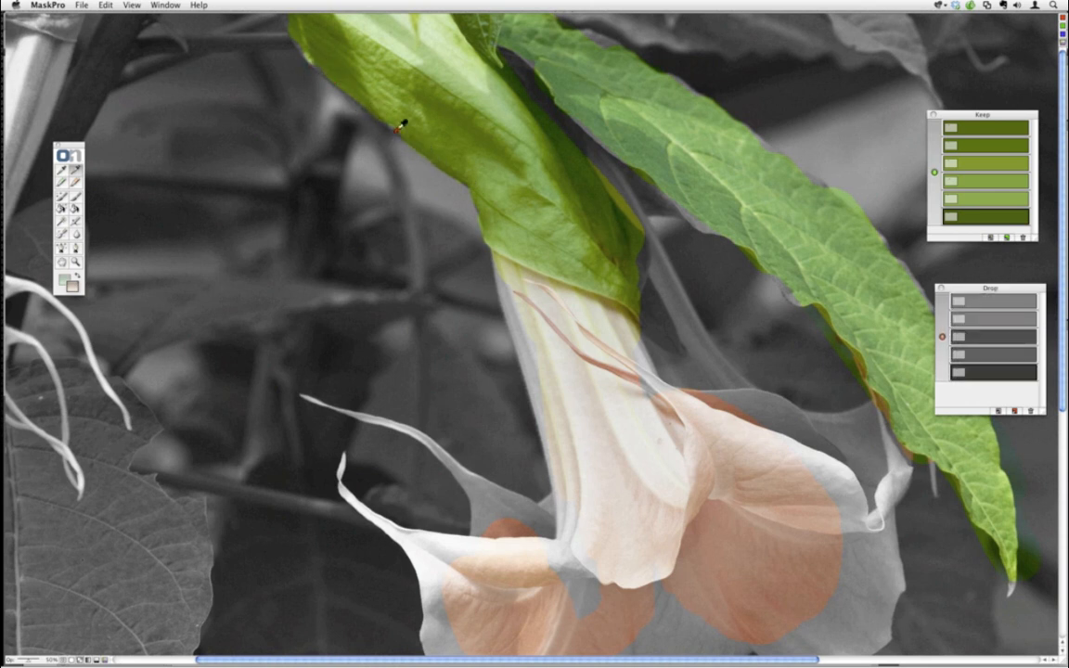
Brush away the gray background along the green sheath's left edge, and save the mask back to Photoshop.
left_click(46, 167)
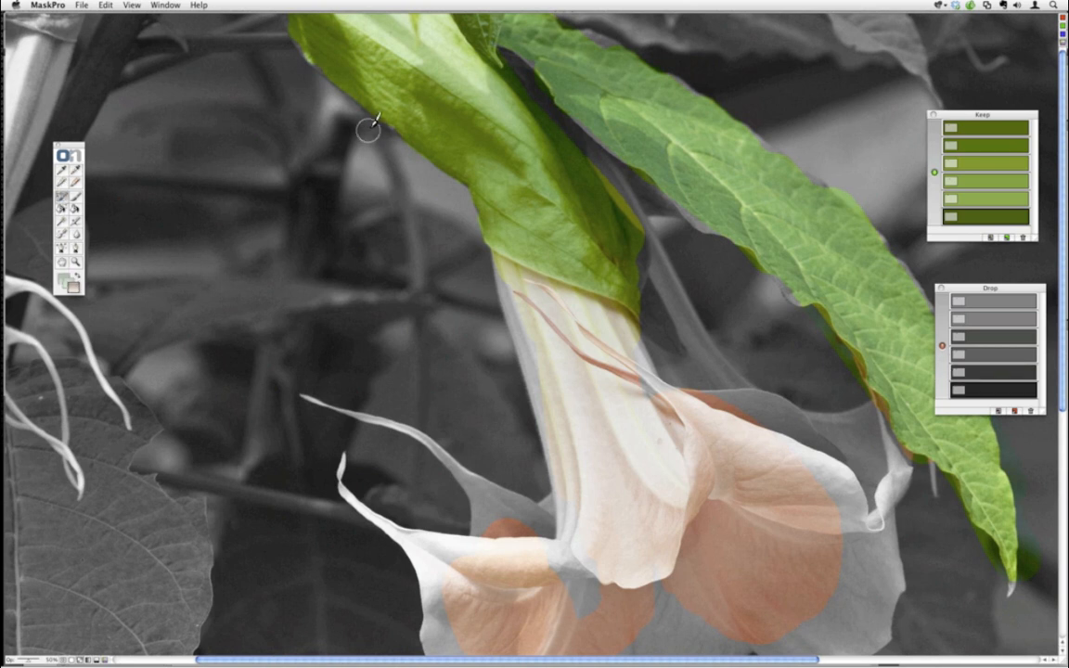
mouse_move(387, 138)
left_mouse_down()
mouse_move(356, 119)
mouse_move(355, 148)
mouse_move(331, 95)
mouse_move(311, 88)
mouse_move(347, 99)
mouse_move(353, 113)
mouse_move(322, 88)
mouse_move(466, 193)
left_mouse_up()
key("super+equal")
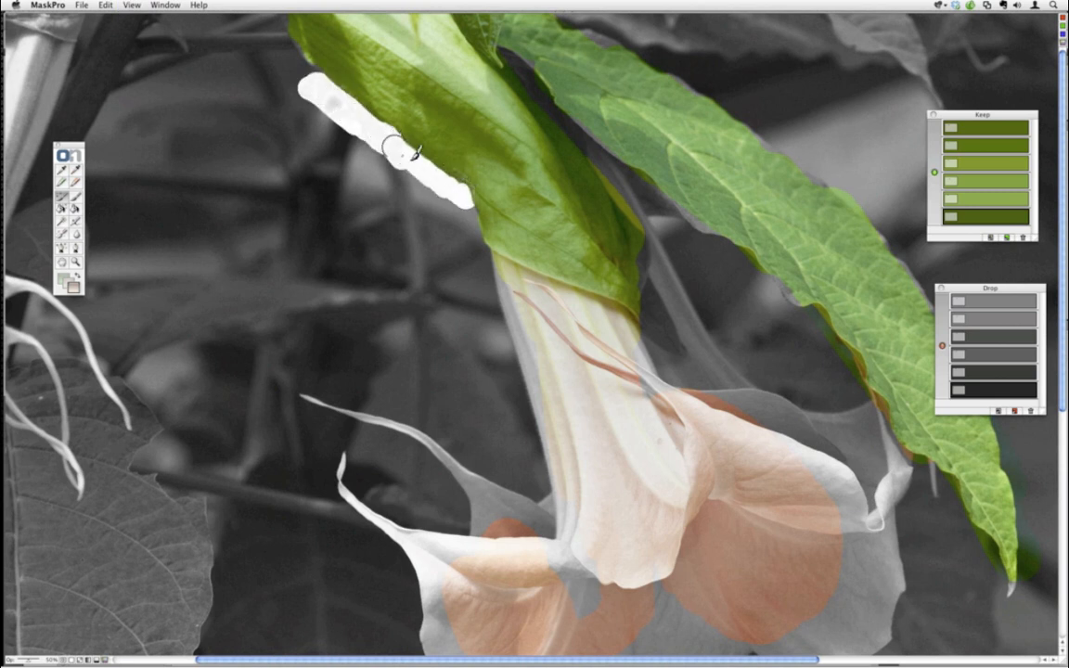
mouse_move(395, 148)
left_mouse_down()
mouse_move(281, 41)
mouse_move(376, 163)
left_mouse_up()
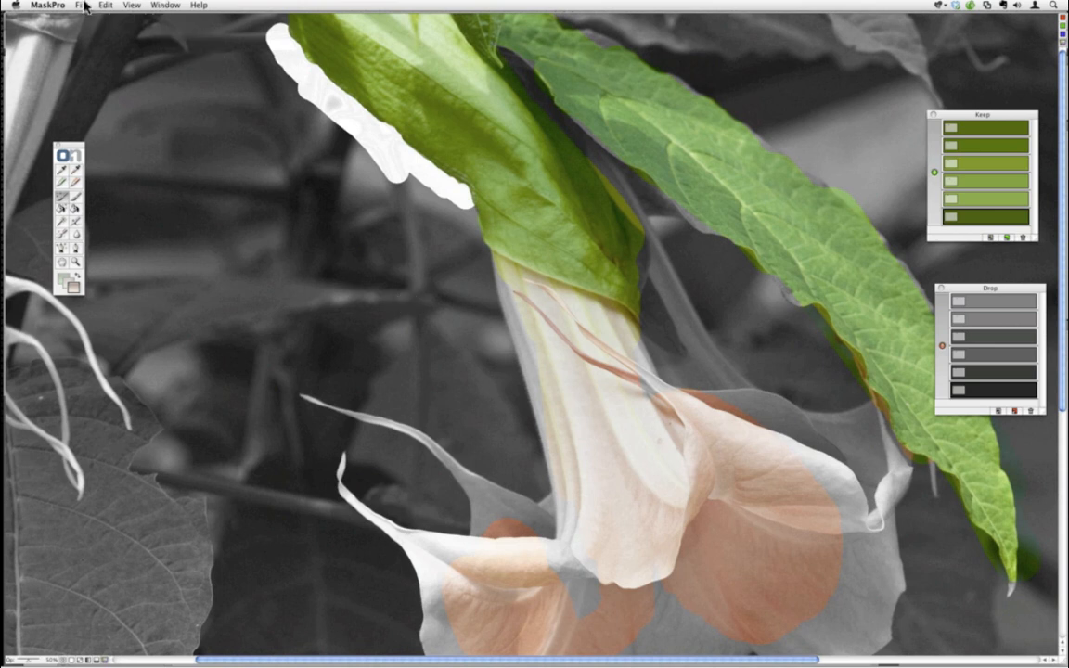
left_click(82, 4)
left_click(218, 168)
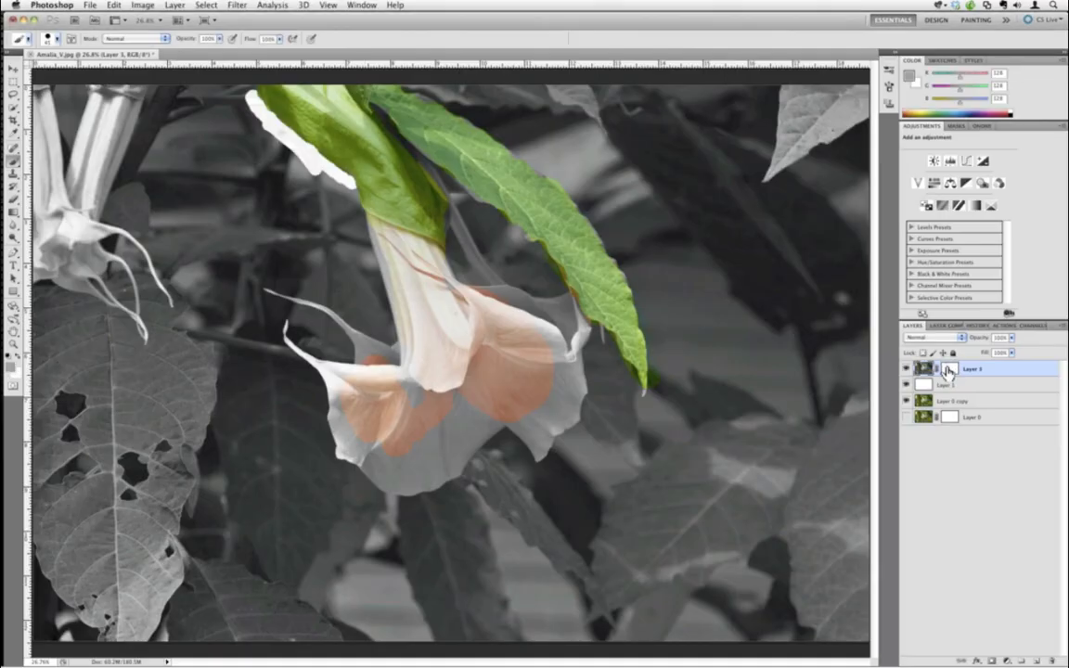
Move the layer mask from Layer 3 to Layer 0 copy, and hide Layer 3 and Layer 1.
left_click(947, 371)
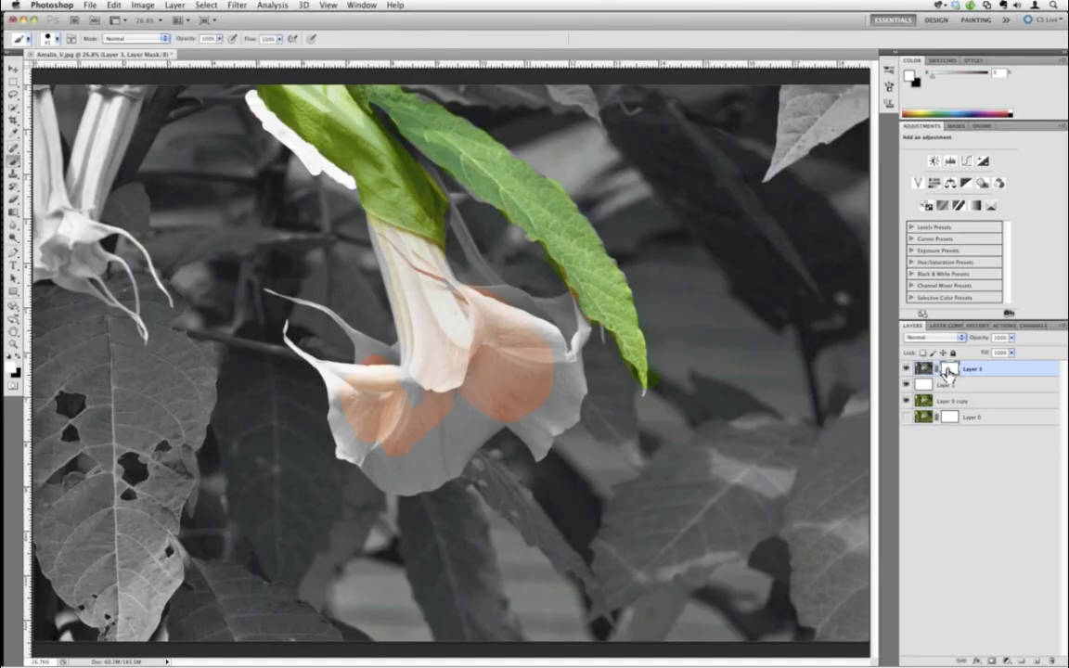
left_click_drag(947, 374, 949, 401)
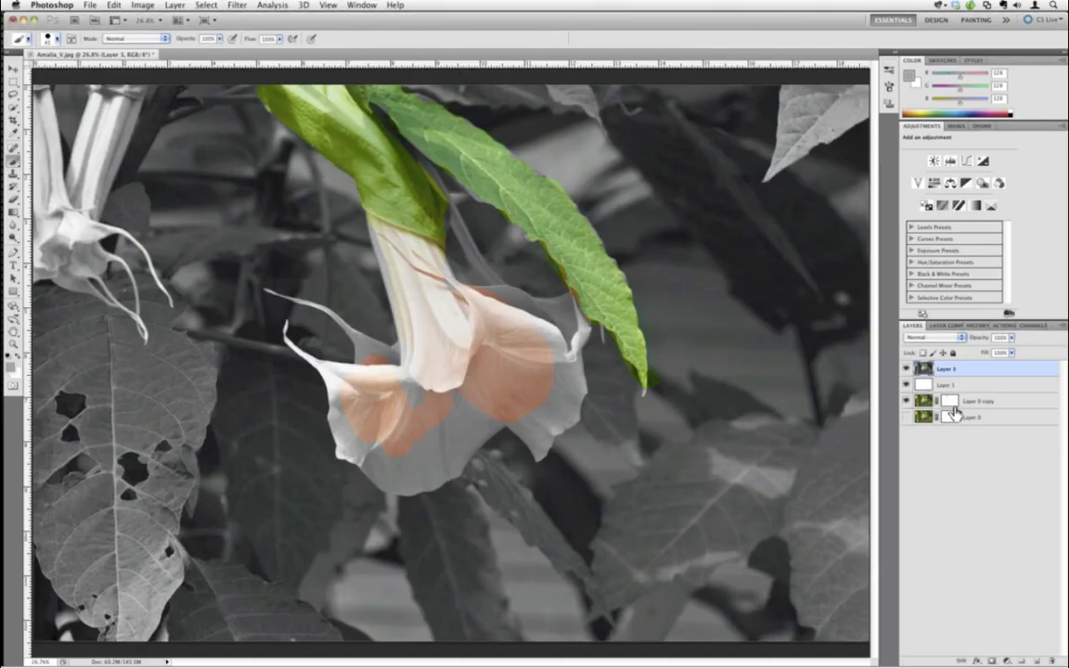
left_click(907, 369)
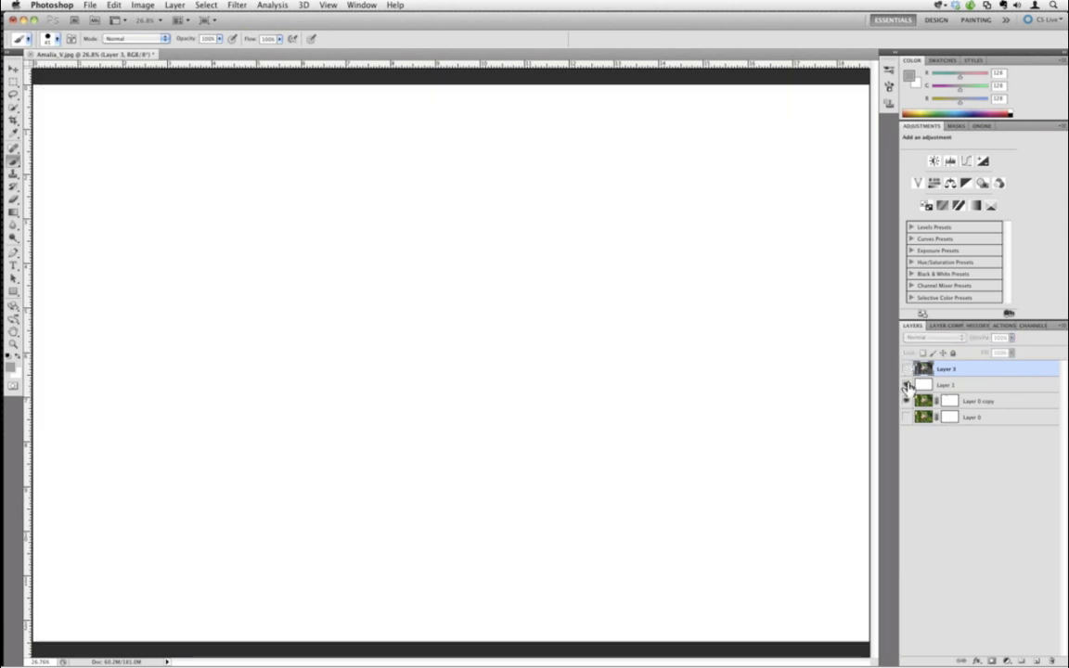
left_click(908, 385)
left_click(907, 401)
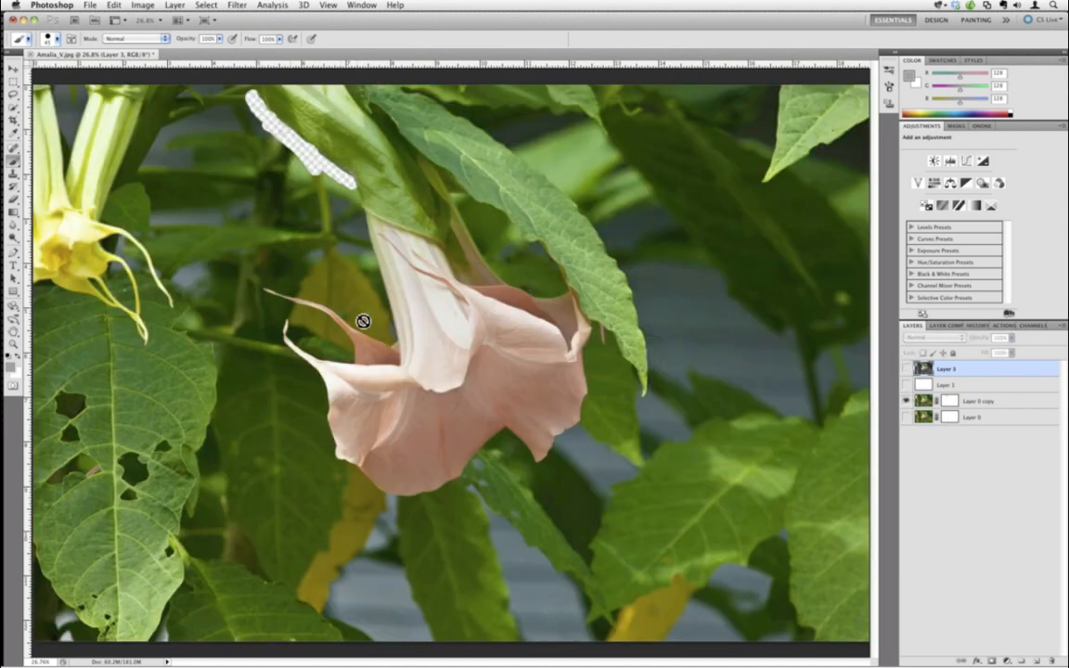
Move the mask back to Layer 3, show that layer, and return the mask to Layer 0 copy.
left_click(949, 400)
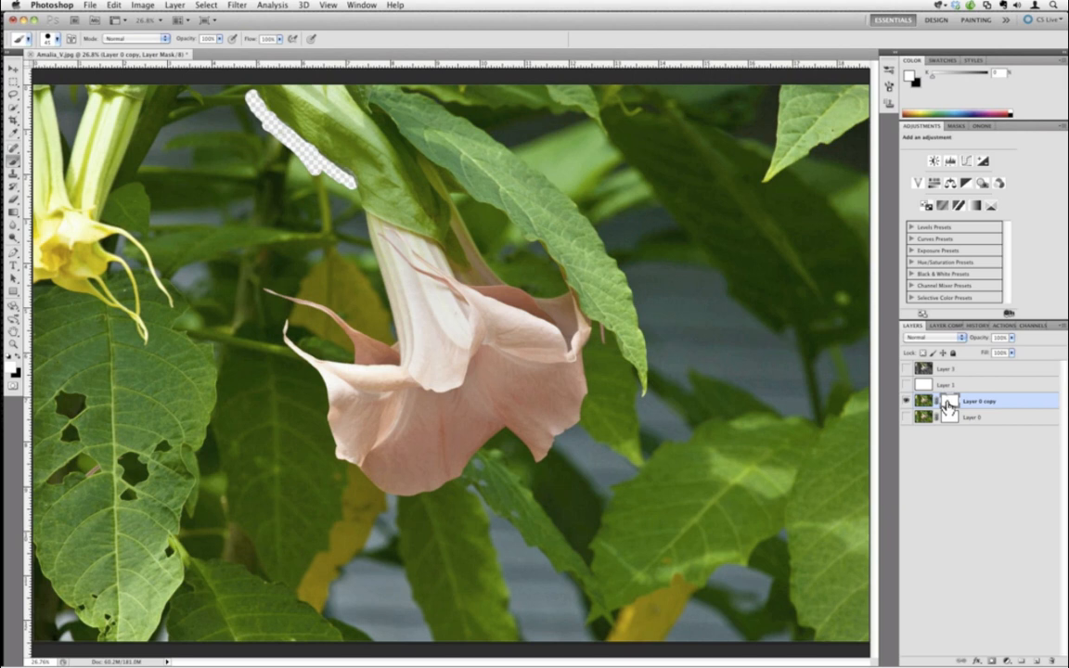
left_click_drag(949, 403, 949, 369)
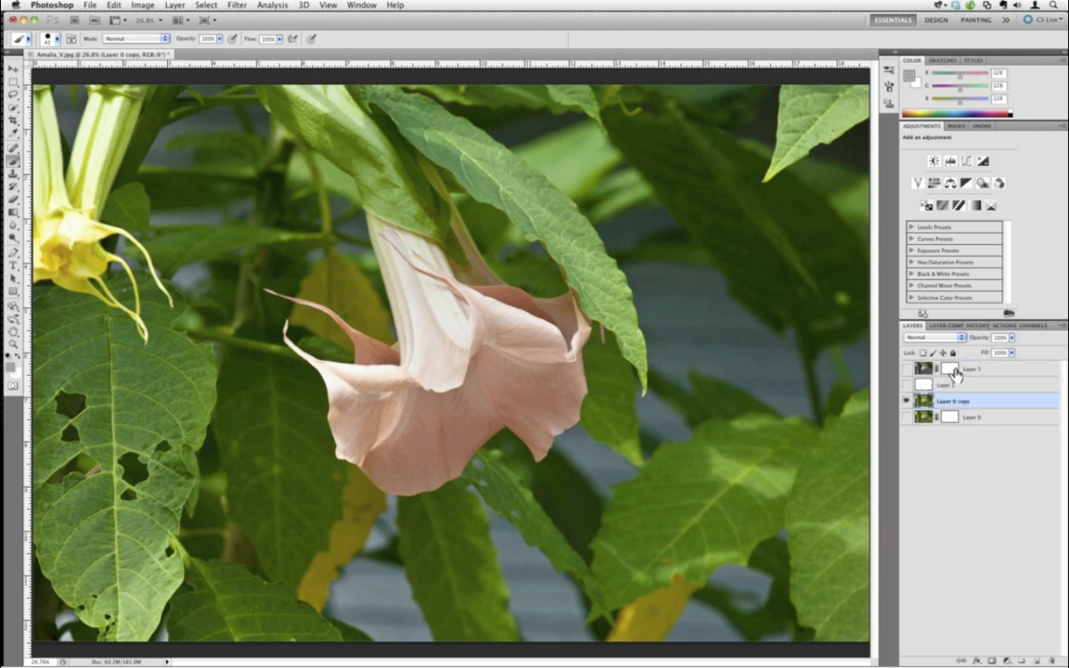
left_click(907, 369)
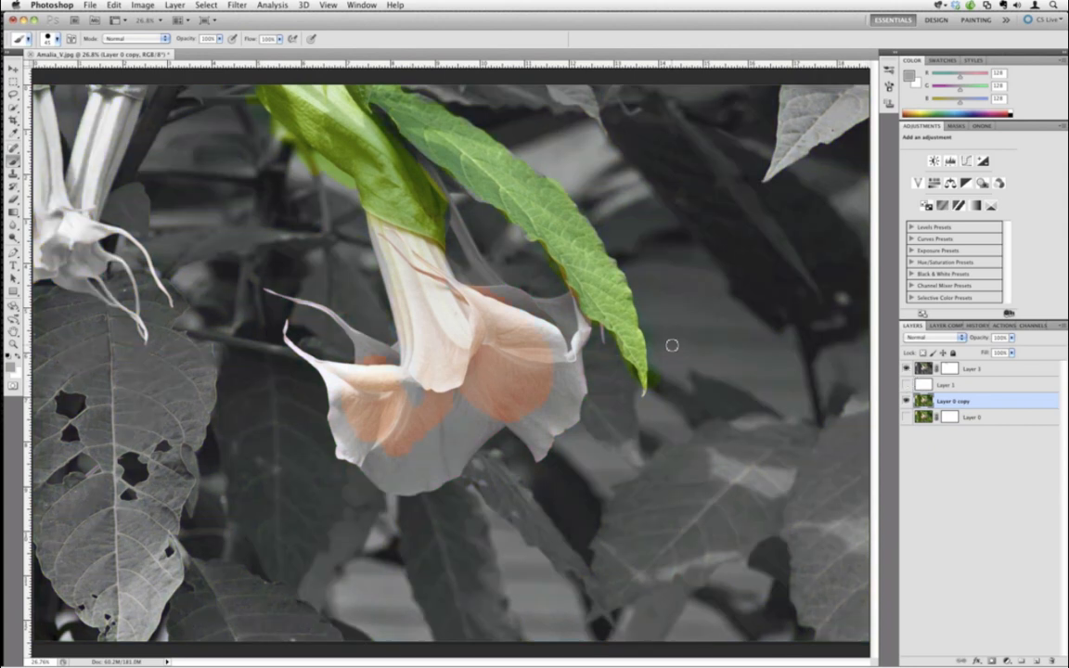
left_click_drag(947, 383, 950, 399)
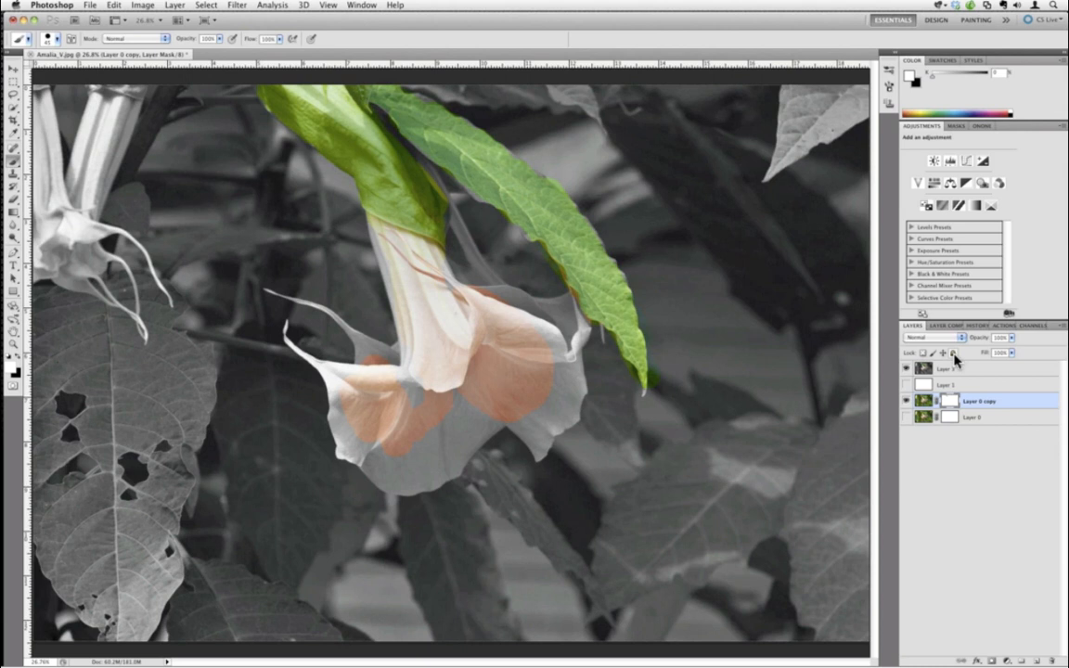
Close the flower image without saving its changes, and close the empty Photoshop window.
left_click(31, 56)
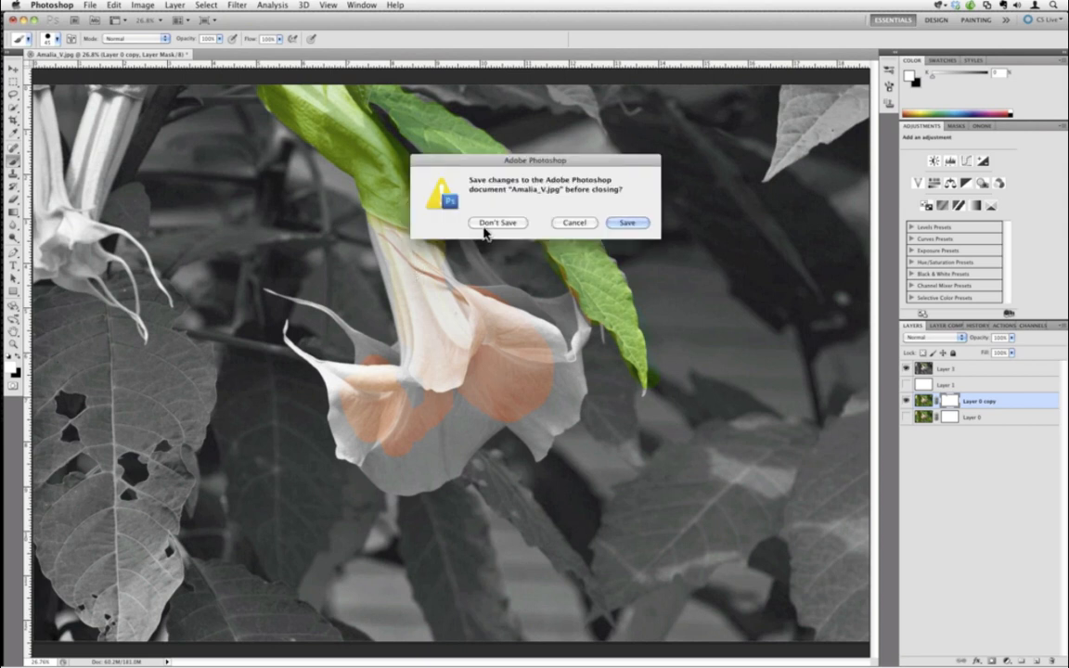
left_click(484, 224)
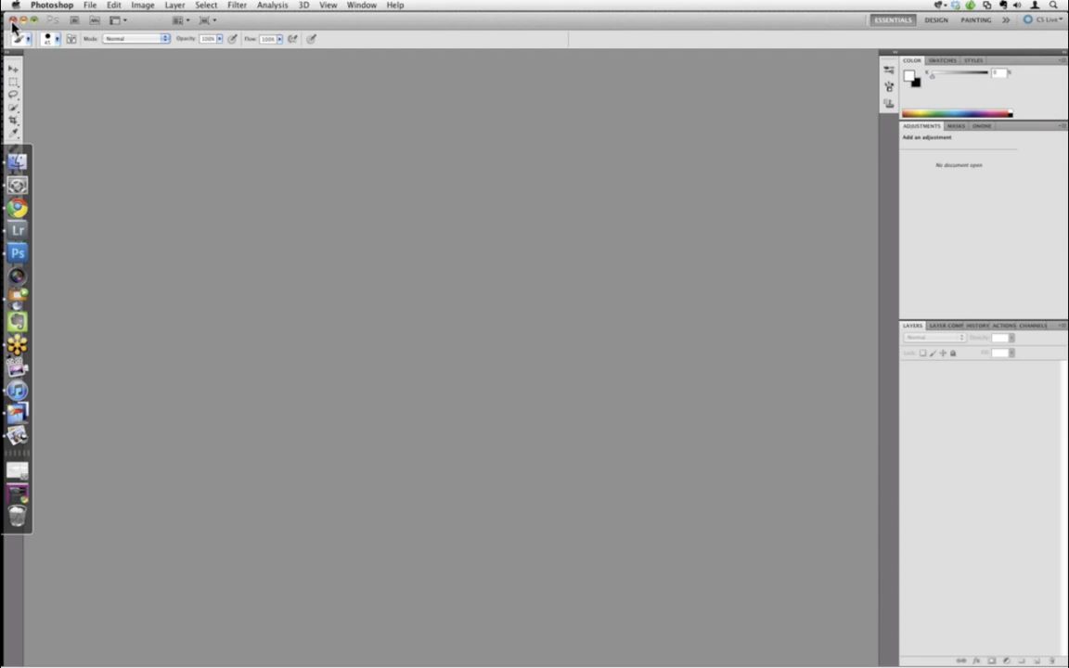
left_click(13, 22)
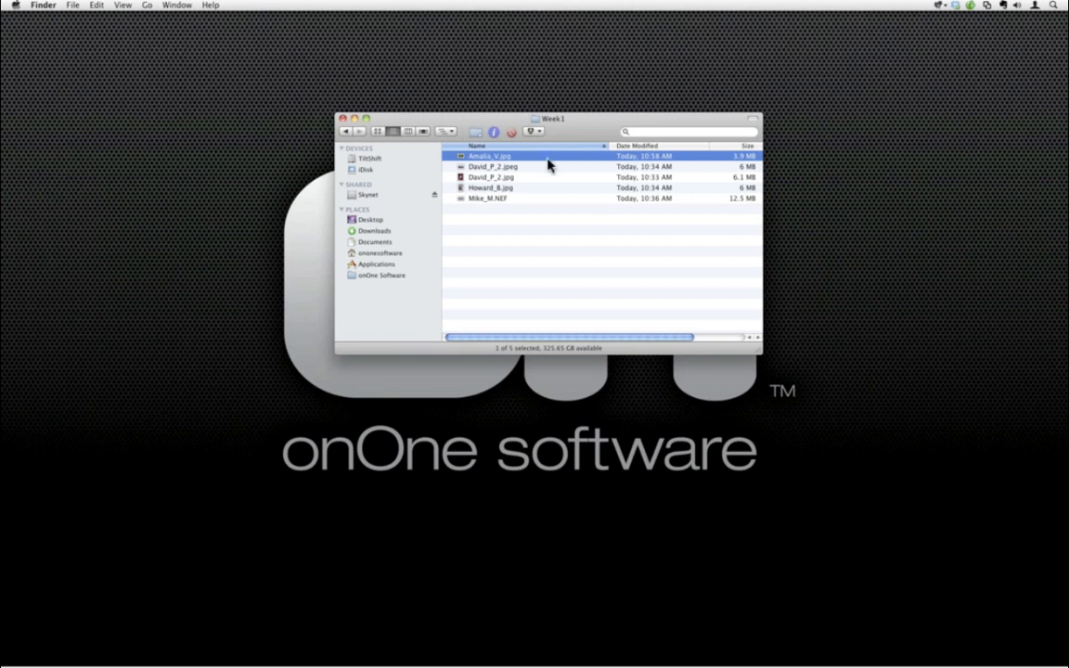
Preview the fishing boat JPEG from the Week1 folder, open it in Photoshop, and show the onOne plug-in list.
left_click(496, 168)
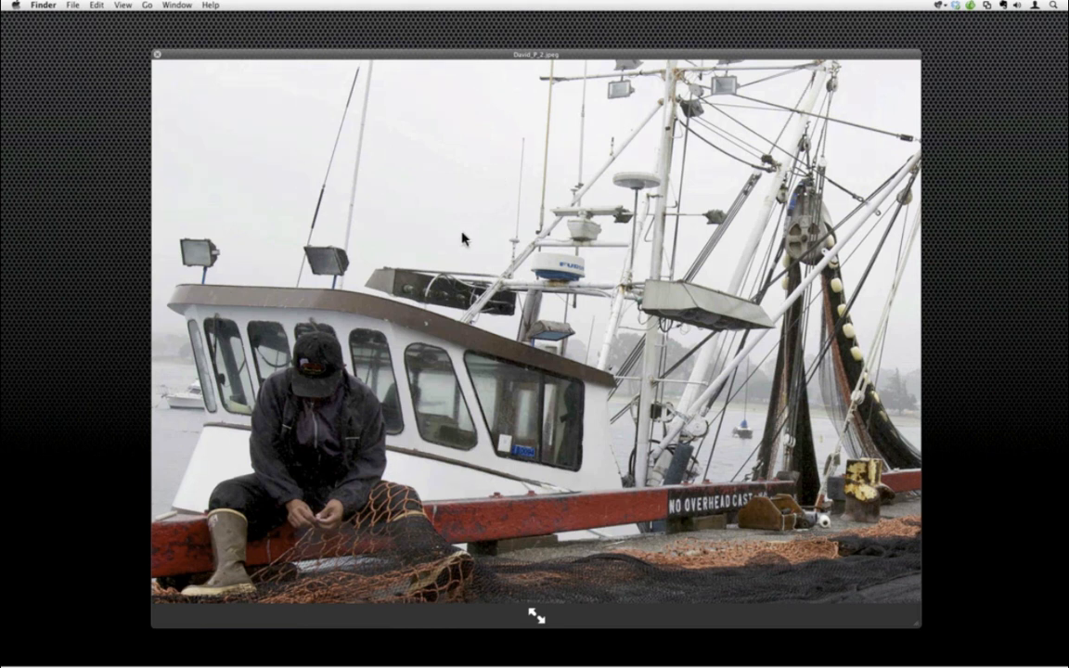
key("space")
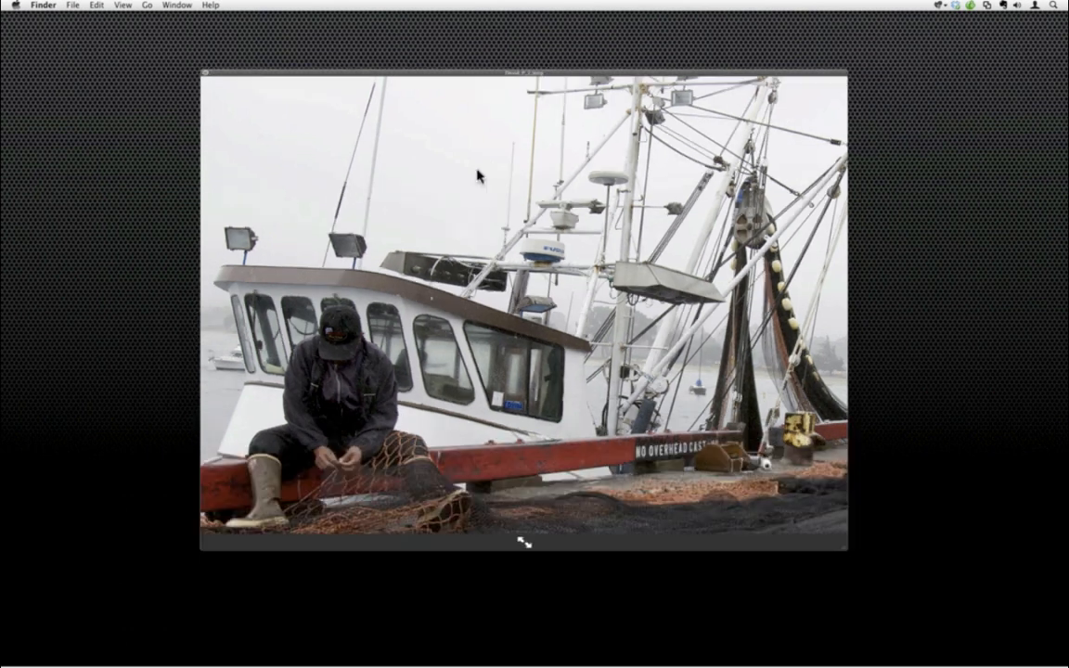
left_click(25, 248)
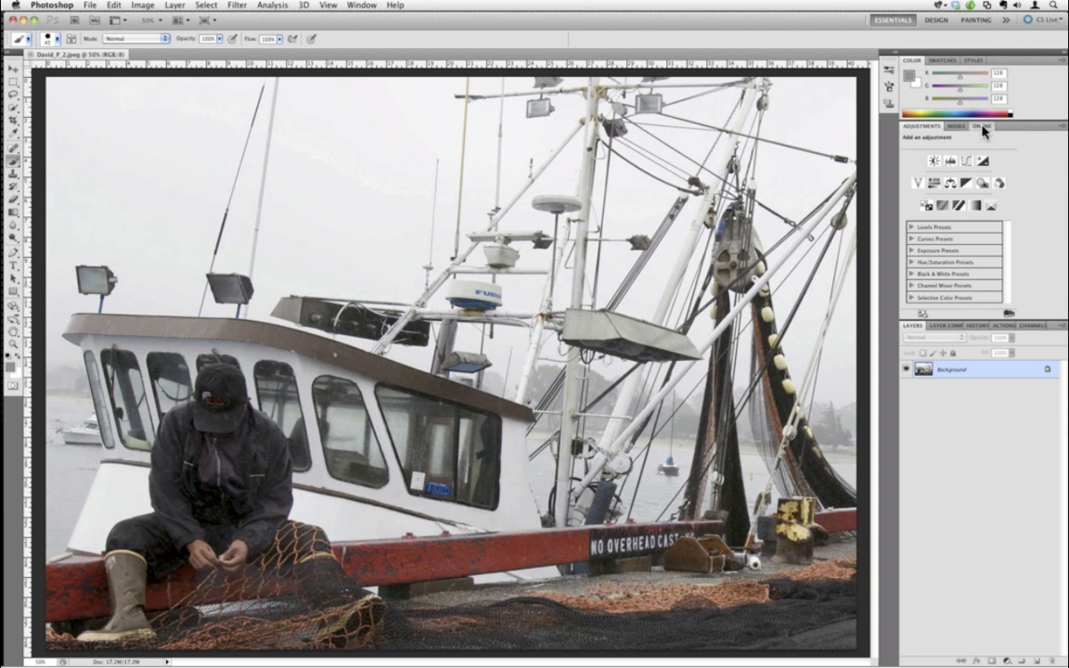
left_click(981, 126)
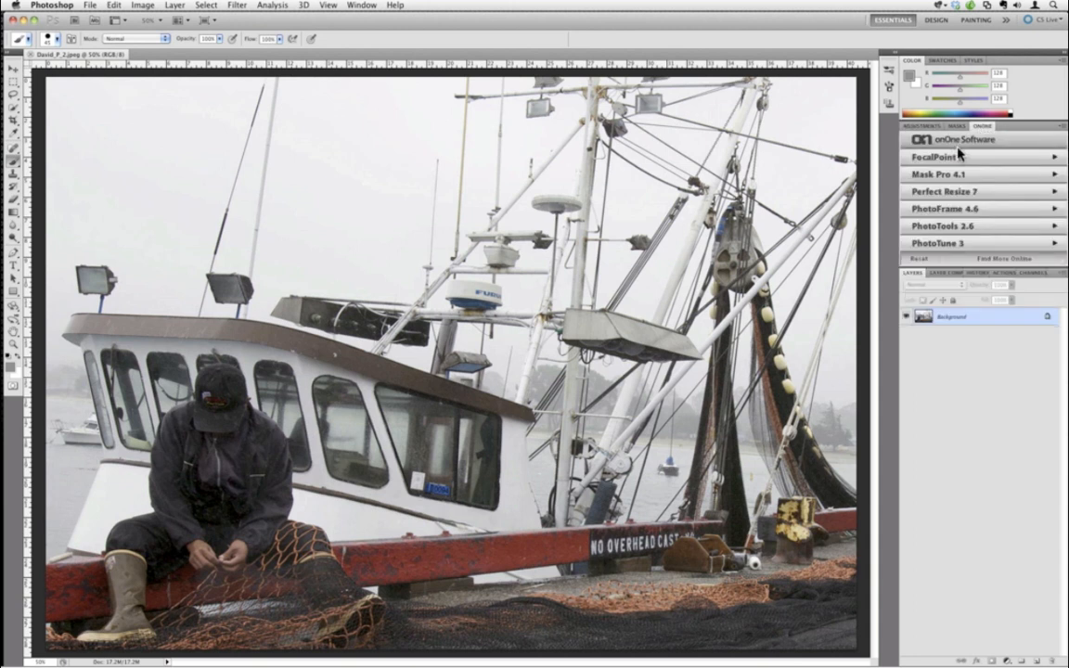
Open the boat photo in PhotoTools 2.6 and cancel without applying an effect.
left_click(948, 227)
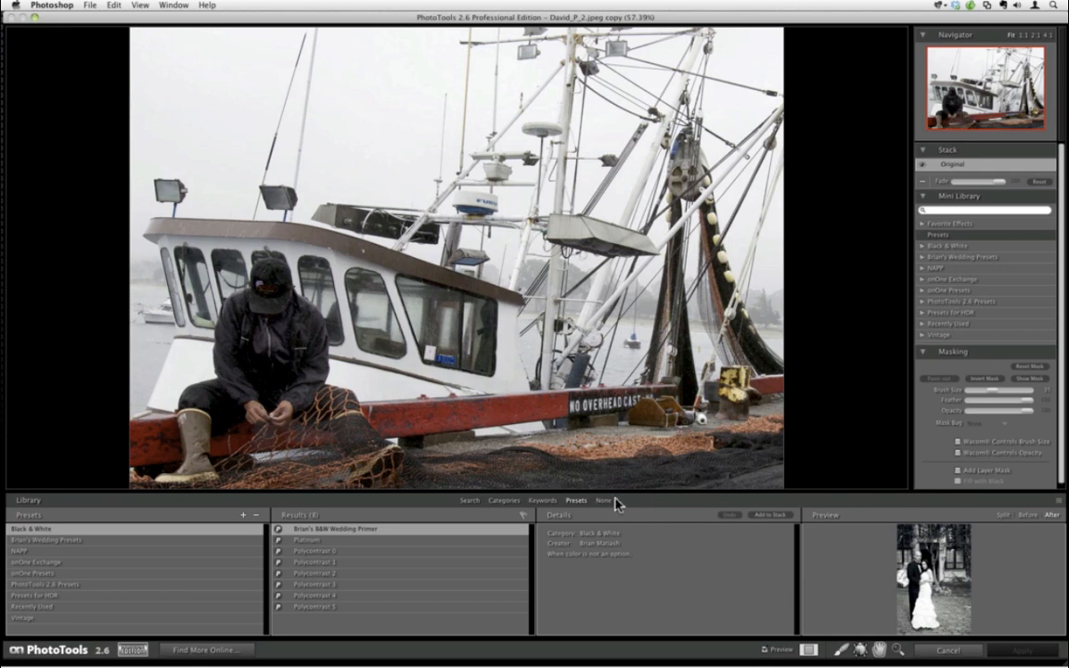
left_click(932, 649)
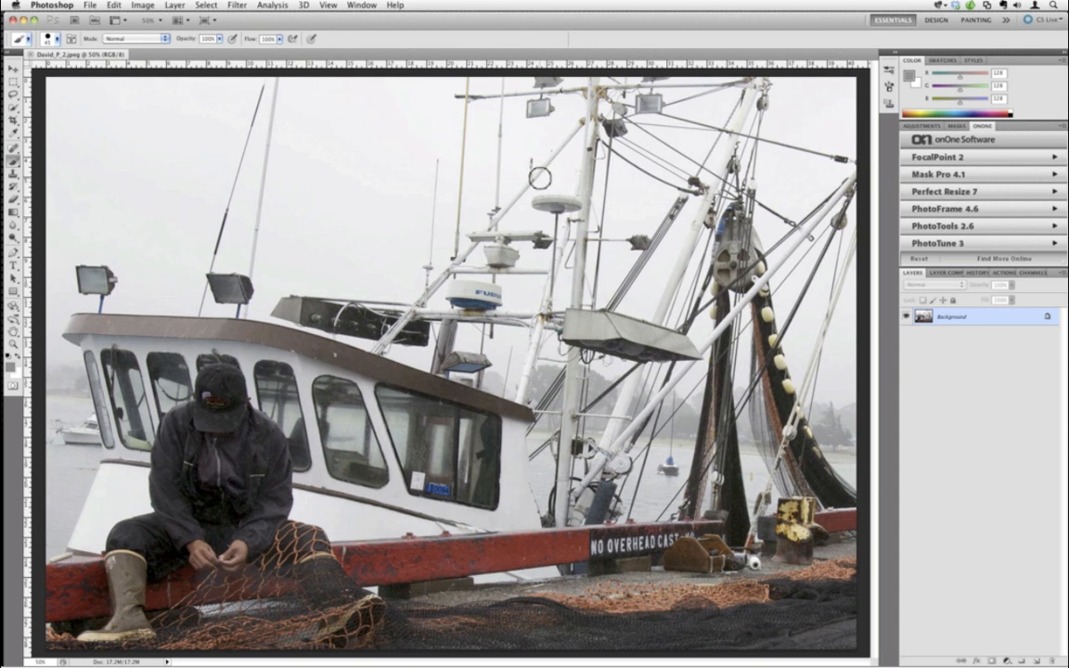
Open the boat photo in PhotoFrame 4.6, close its frame library, and move the Options and Background palettes off the image.
left_click(946, 206)
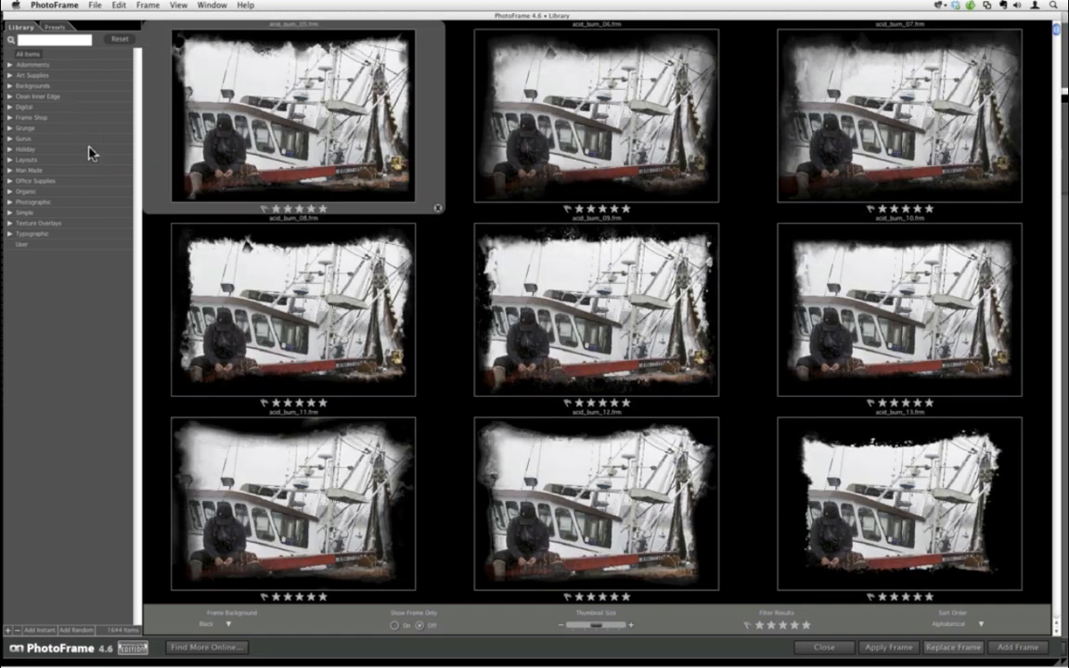
left_click(825, 647)
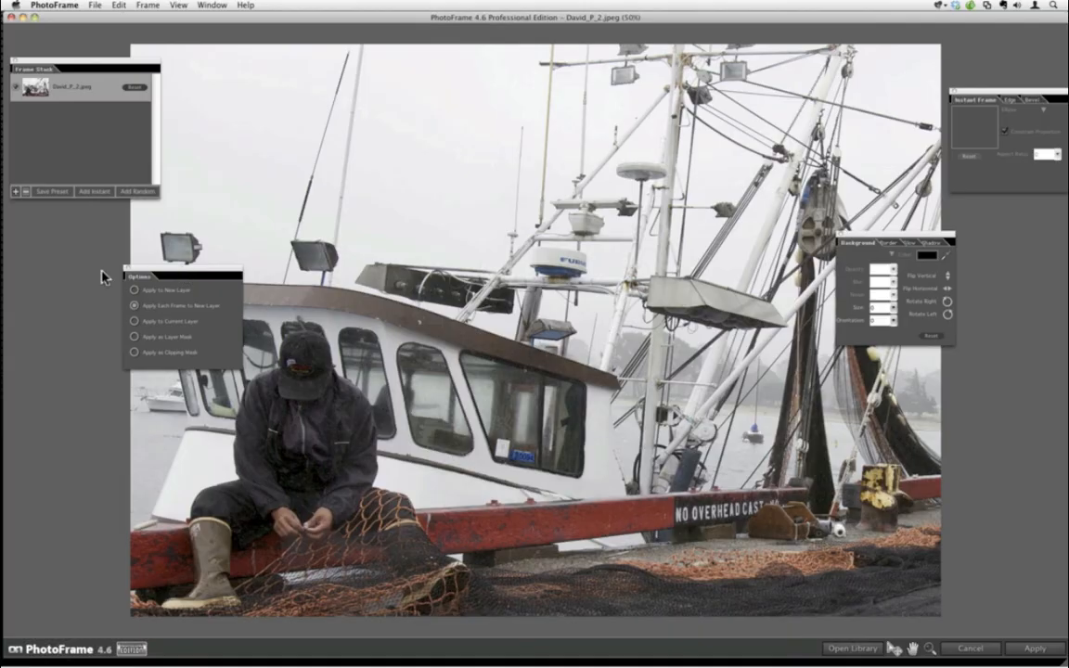
left_click_drag(889, 235, 1006, 264)
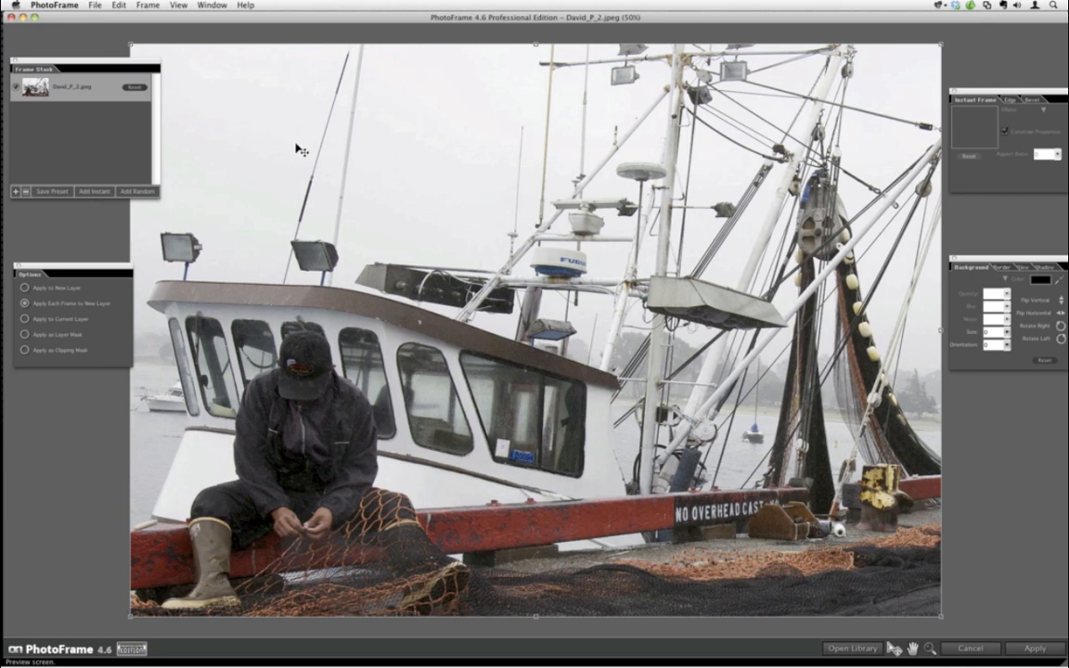
Add the texture_scratched_film_03.frm overlay from the Scratched Film texture category to the boat photo.
left_click(832, 649)
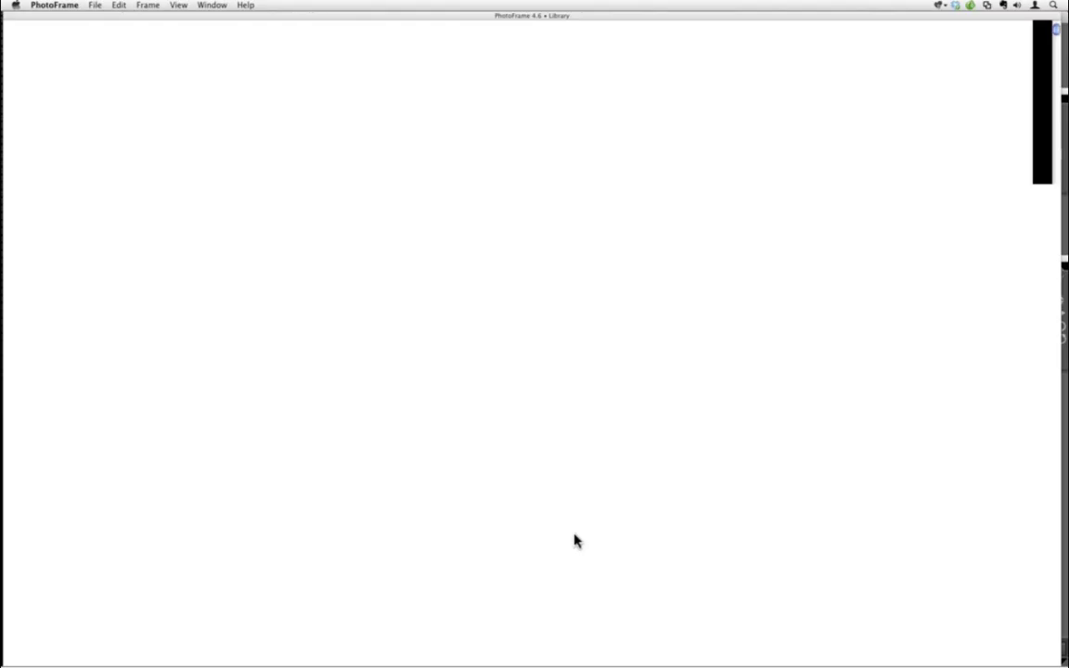
left_click(11, 224)
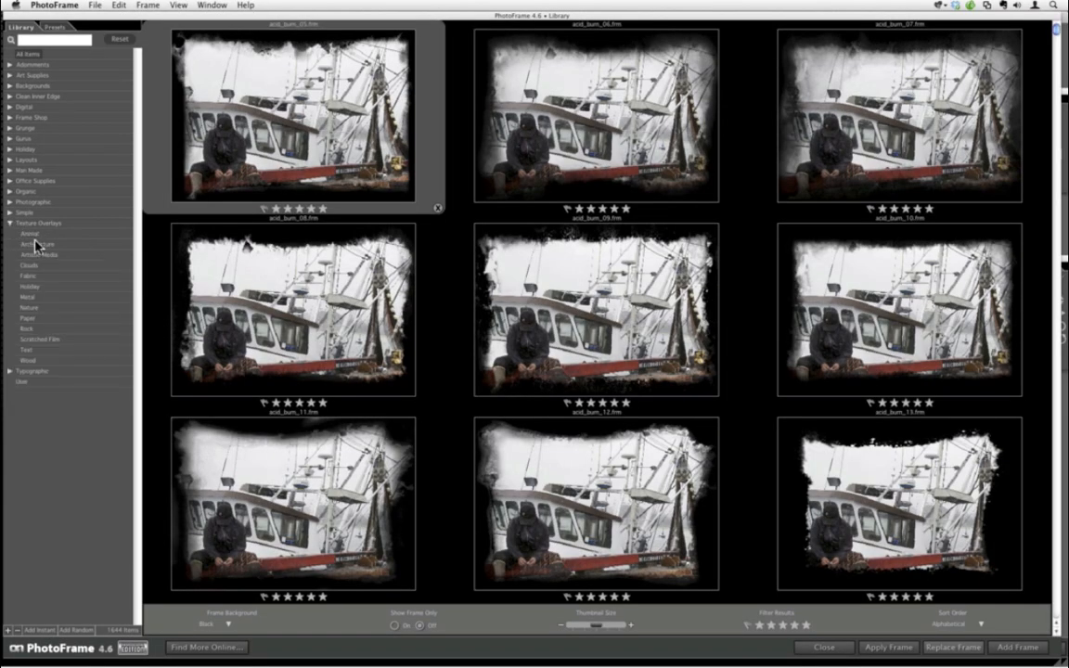
left_click(40, 339)
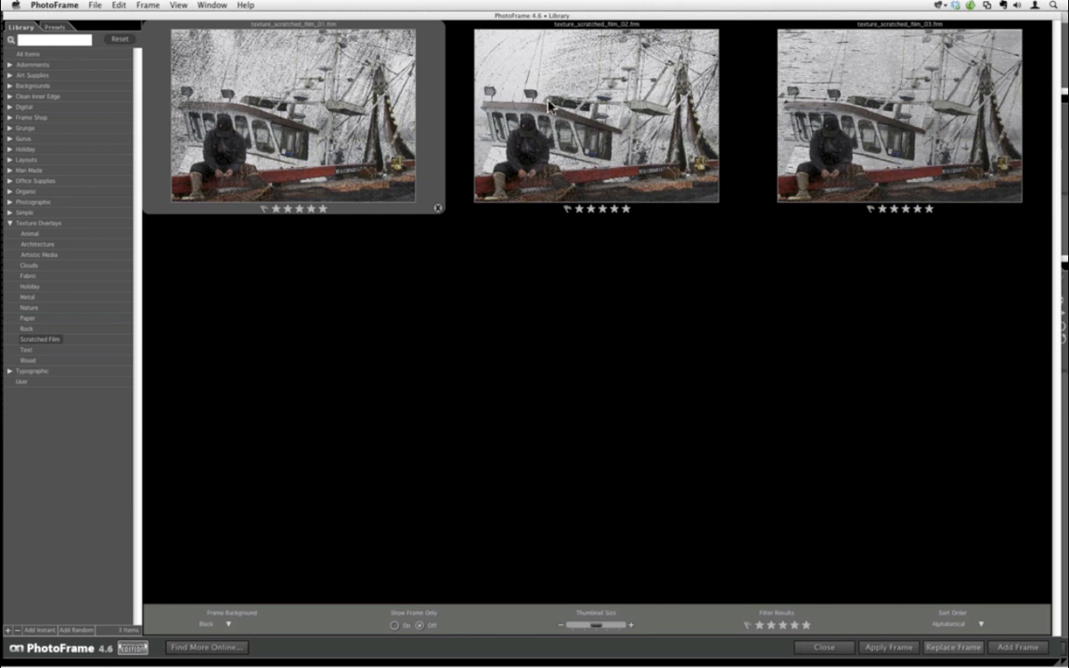
left_click(835, 108)
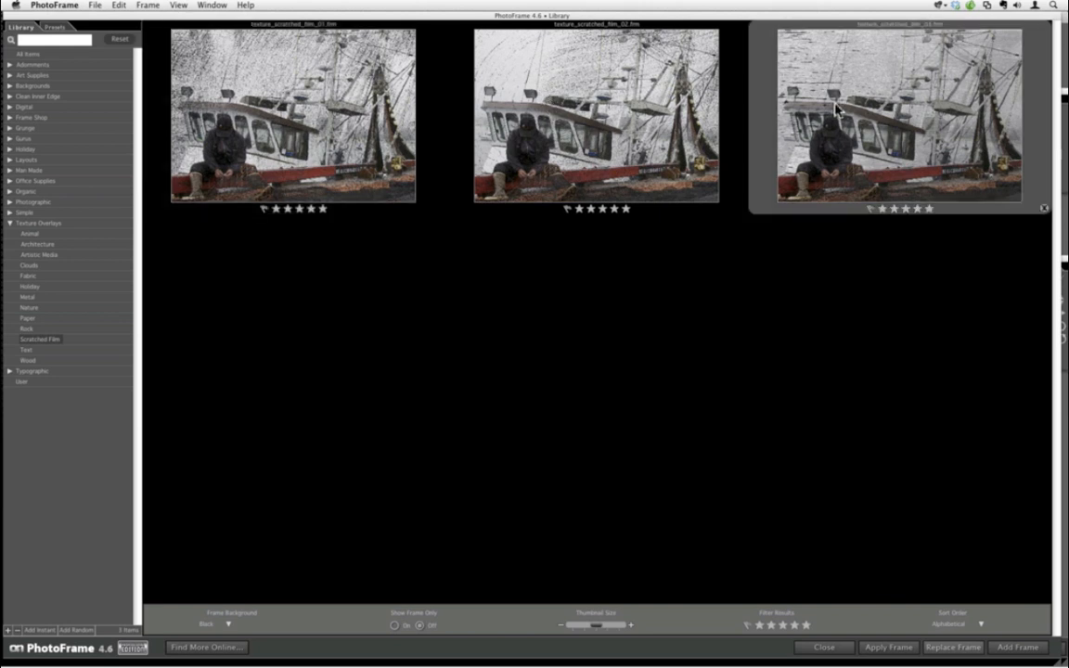
left_click(1011, 646)
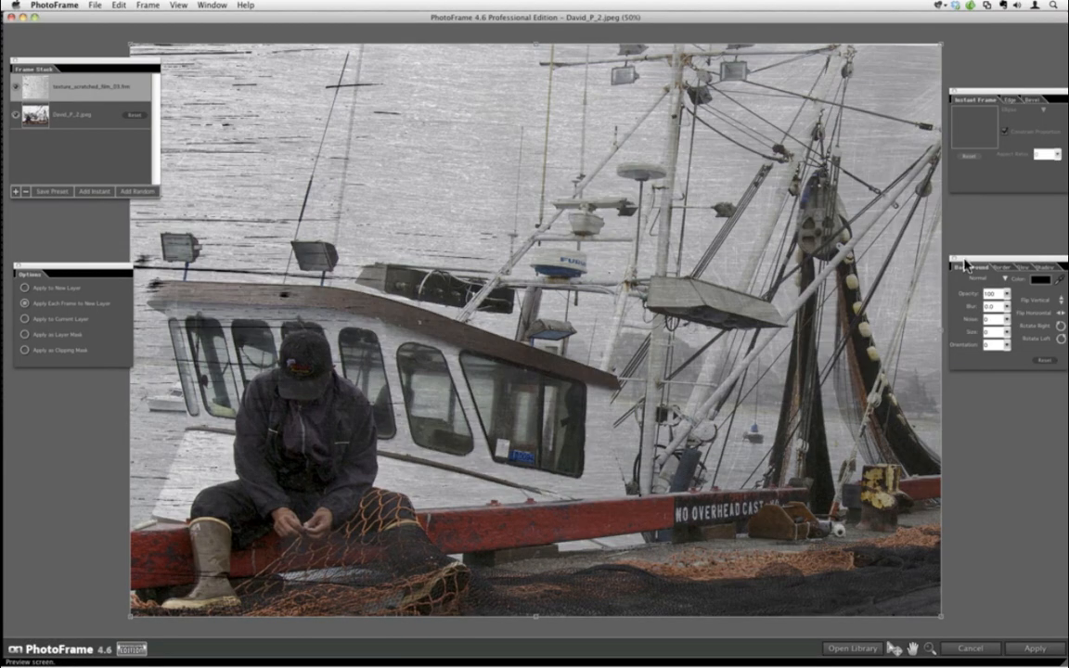
Rotate the scratched film texture clockwise to 92° and stretch its upper and left edges beyond the boat photo.
left_click(1060, 327)
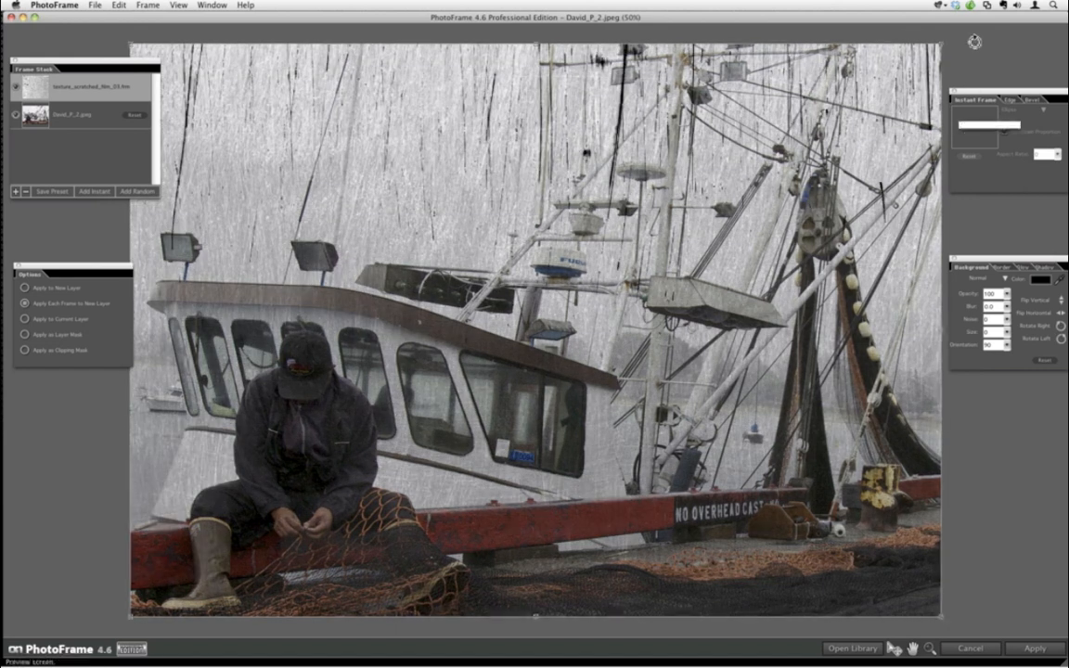
left_click_drag(970, 43, 980, 56)
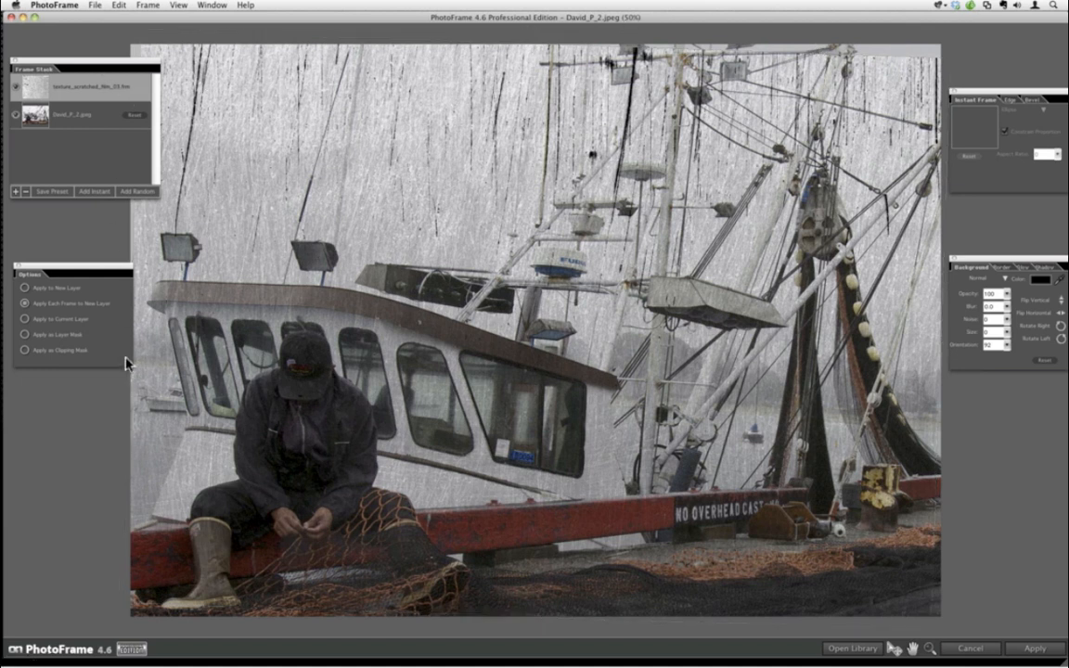
left_click_drag(110, 489, 113, 492)
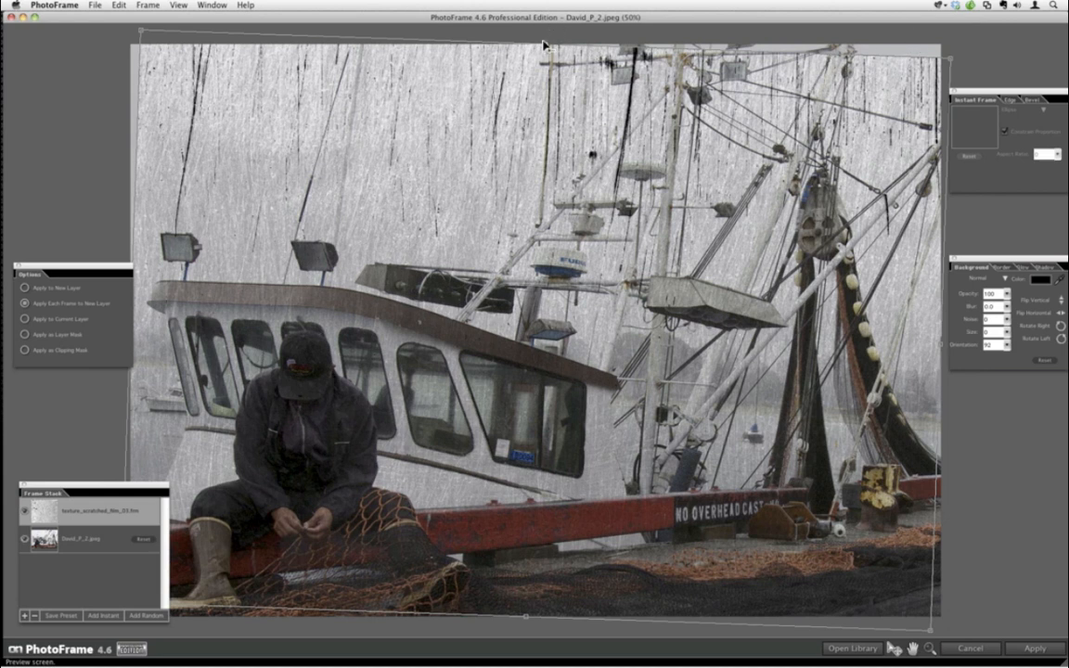
left_click_drag(545, 44, 545, 27)
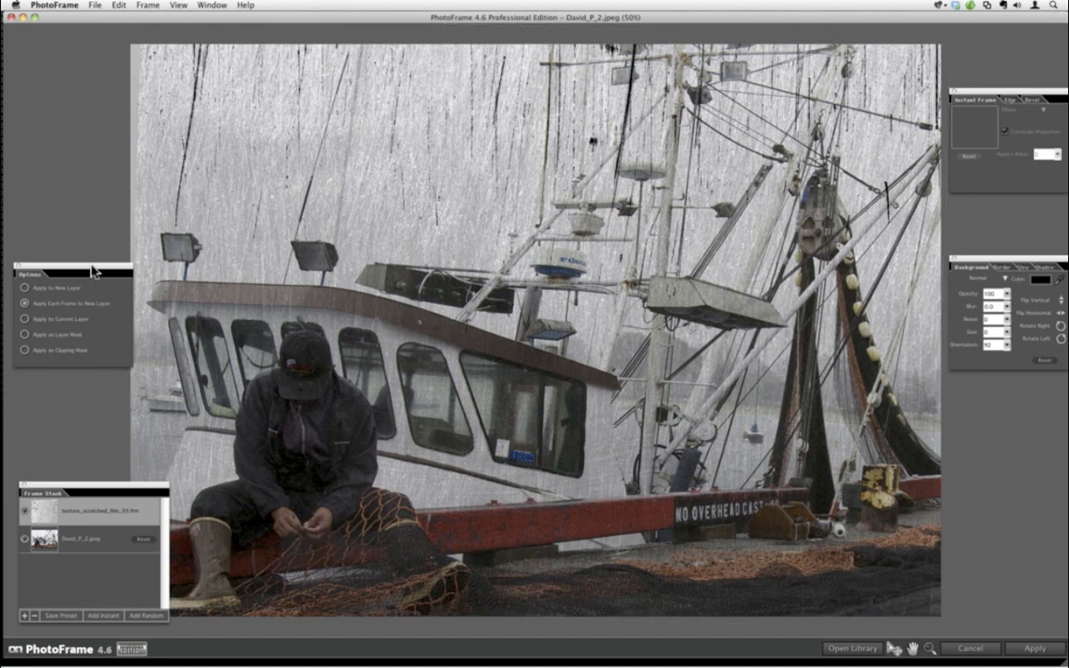
left_click_drag(91, 271, 57, 268)
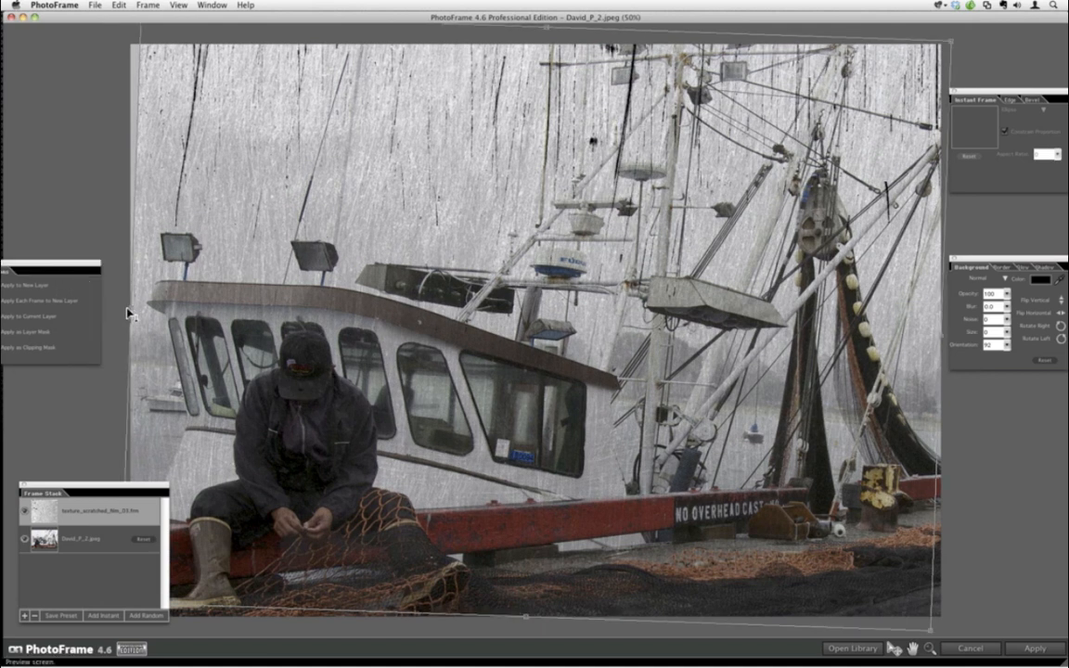
left_click_drag(127, 313, 113, 310)
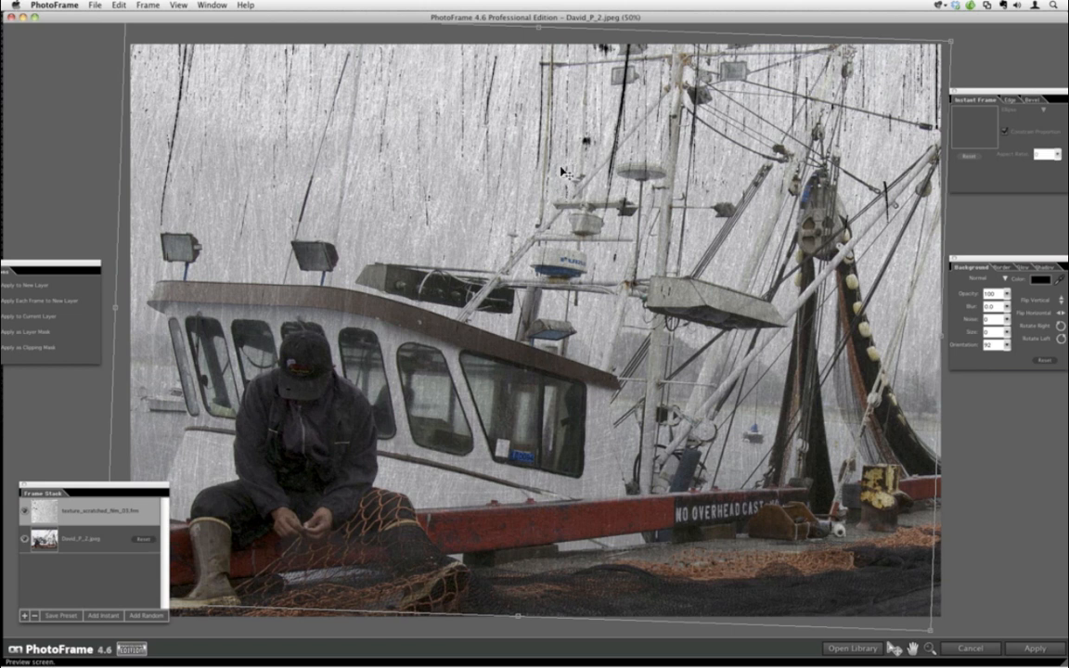
Recolor the scratched film texture with a dark brown sampled from the fishing nets and apply it to the photo.
left_click(1060, 280)
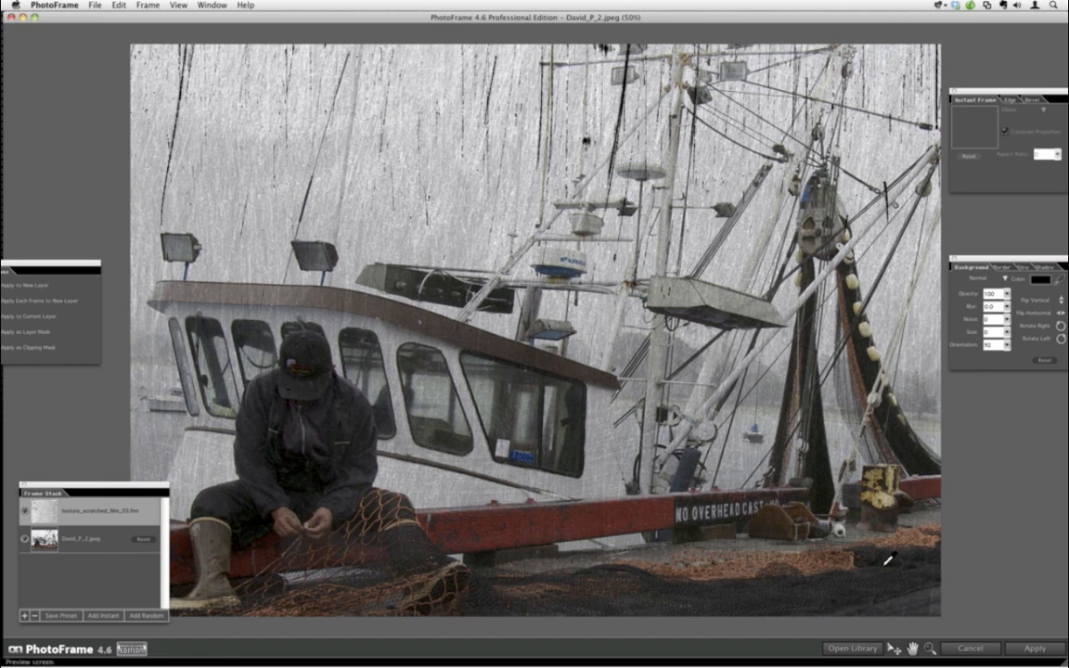
left_click(853, 582)
left_click(866, 559)
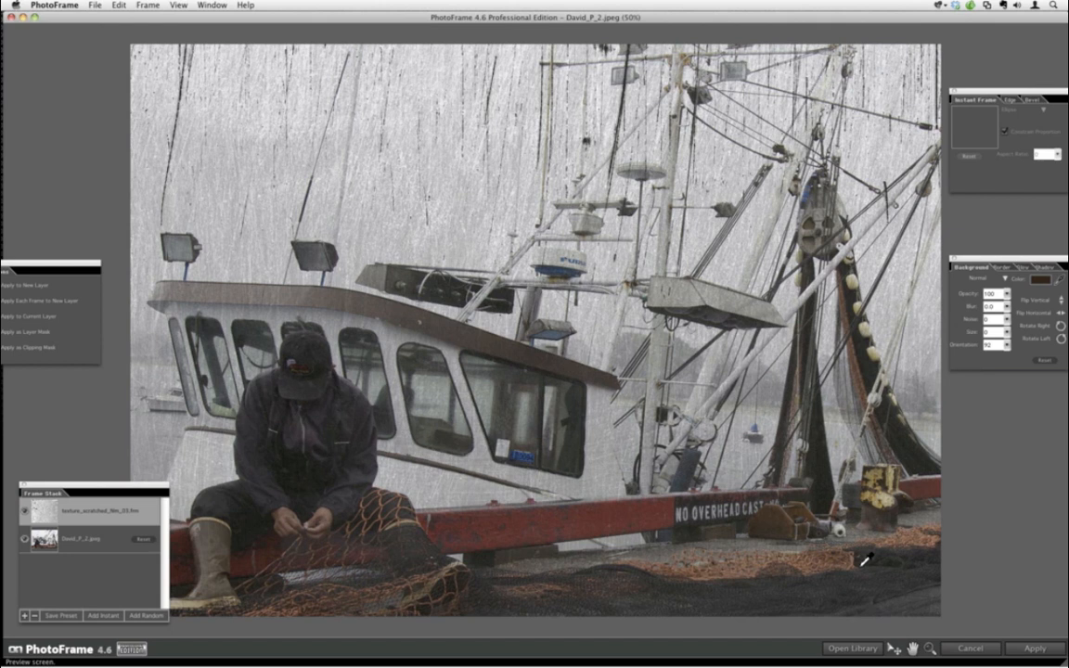
left_click(980, 279)
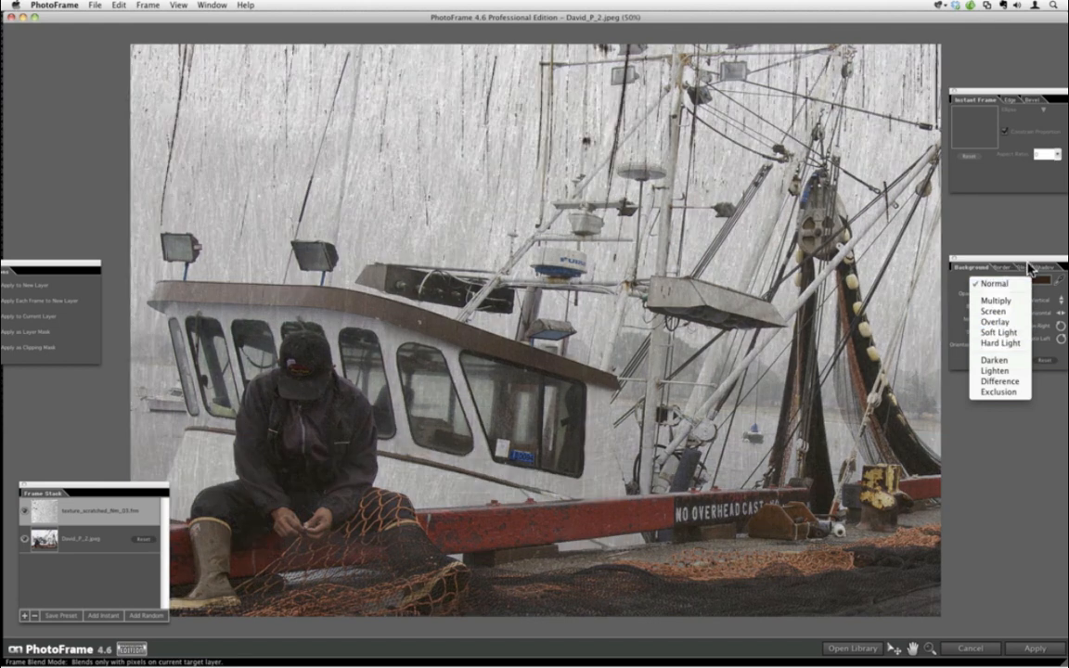
left_click(1030, 269)
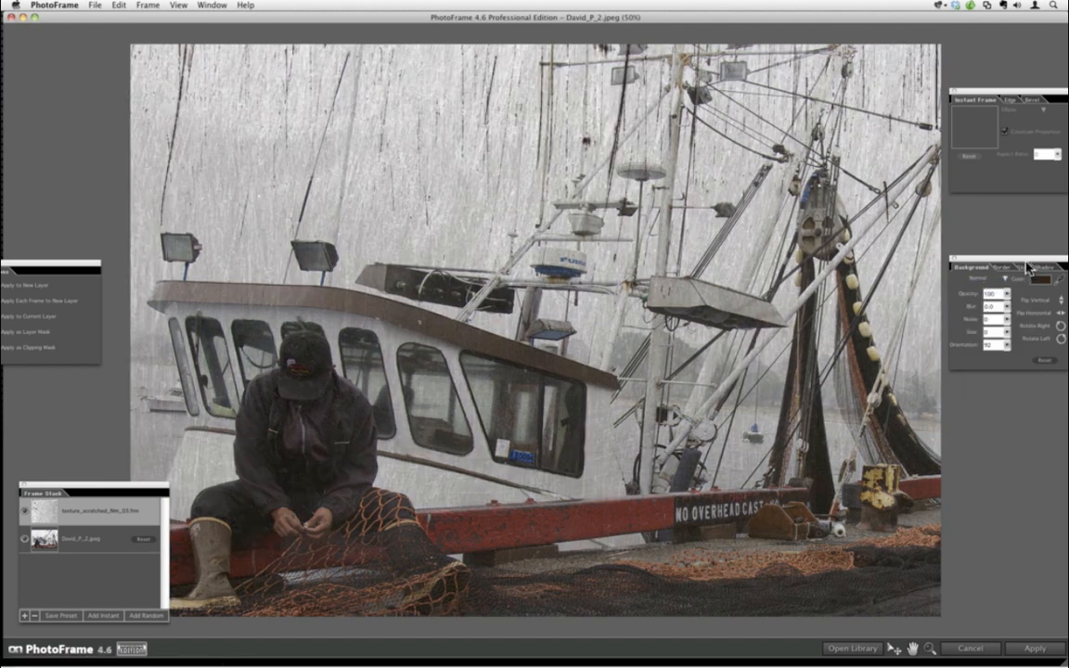
left_click(1034, 649)
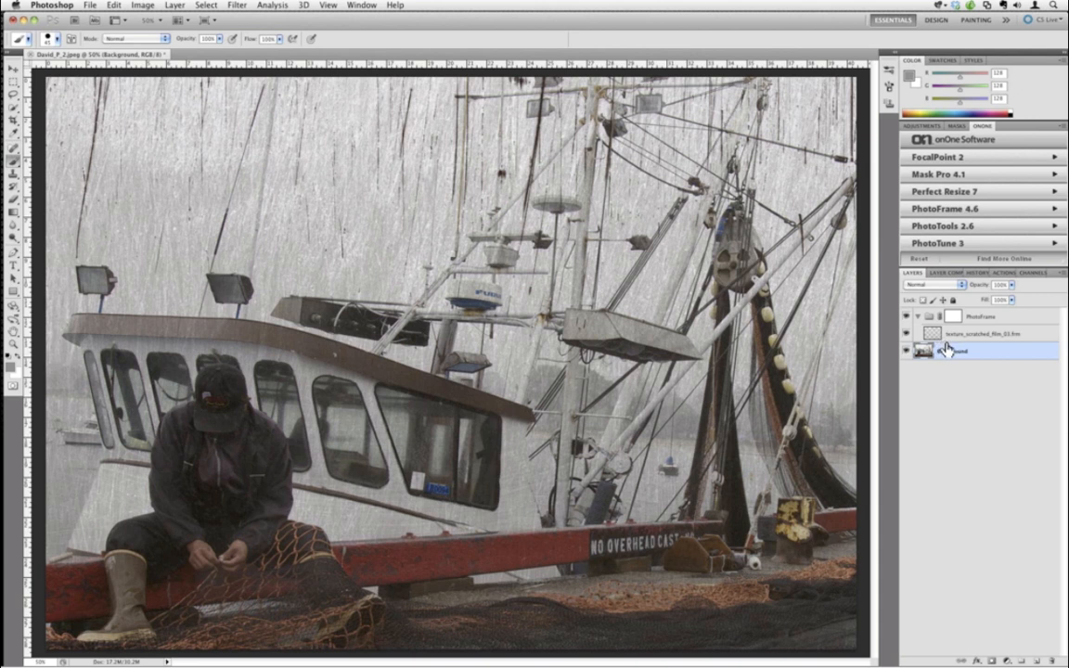
Paint black on the PhotoFrame group's mask with a 175 px brush over the fisherman, the red rail and the nets.
left_click(952, 323)
left_click(952, 317)
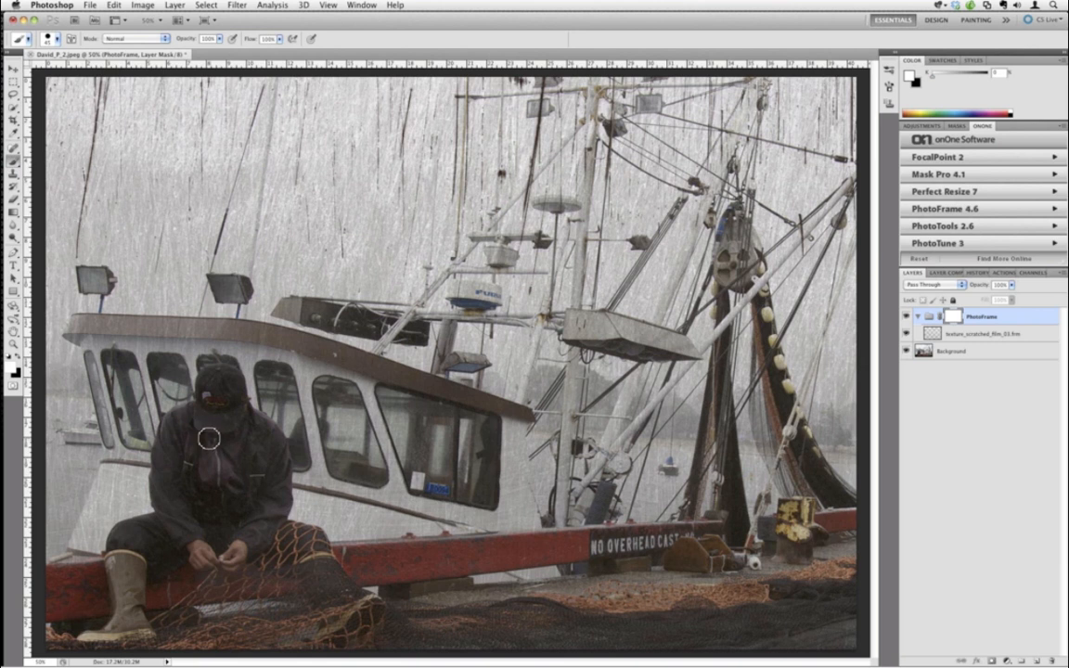
left_click(13, 363)
left_click(627, 260)
left_click(18, 356)
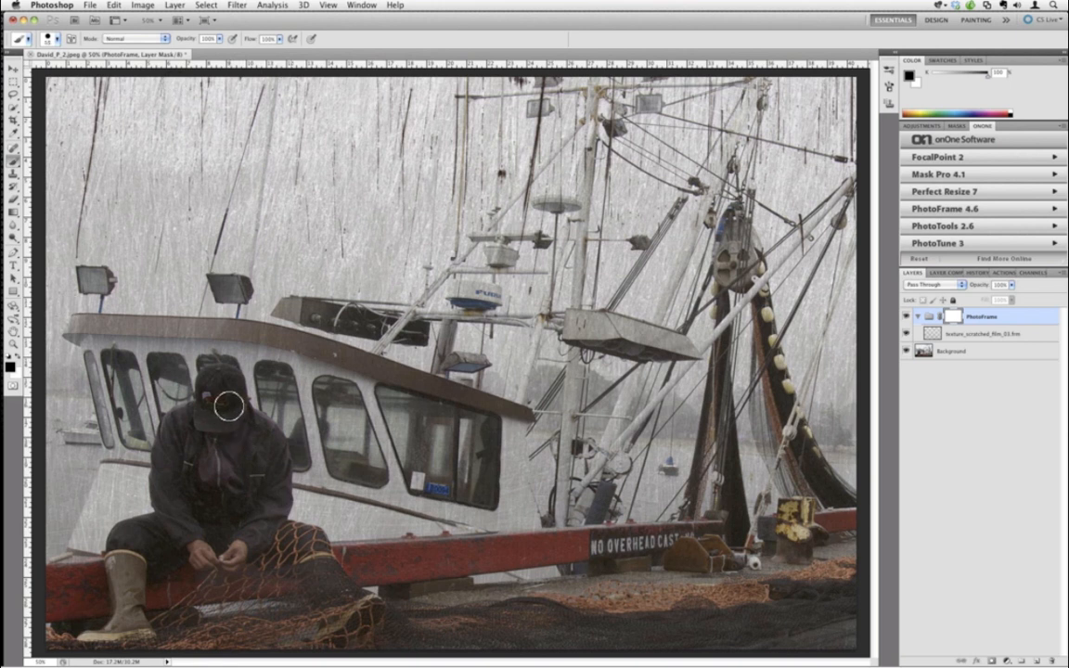
key("bracketright")
key("bracketright")
key("bracketright")
key("bracketright")
key("bracketright")
key("bracketright")
mouse_move(219, 415)
left_mouse_down()
mouse_move(219, 577)
mouse_move(360, 625)
mouse_move(593, 571)
mouse_move(569, 608)
mouse_move(778, 567)
mouse_move(691, 604)
mouse_move(783, 641)
mouse_move(851, 567)
mouse_move(745, 552)
mouse_move(736, 562)
mouse_move(794, 532)
left_mouse_up()
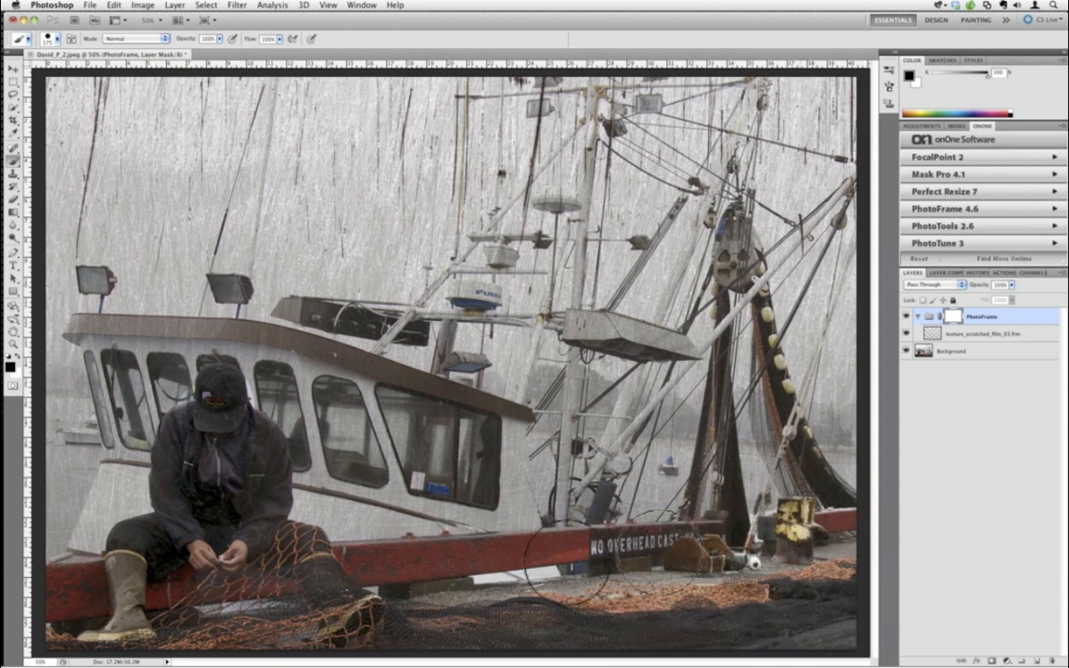
Mask the texture off the boat's cabin and hull with a smaller brush, and lower the PhotoFrame group's opacity to 26%.
mouse_move(363, 447)
left_mouse_down()
mouse_move(362, 489)
mouse_move(316, 535)
mouse_move(74, 638)
mouse_move(56, 619)
mouse_move(125, 540)
mouse_move(107, 531)
mouse_move(107, 498)
mouse_move(111, 516)
mouse_move(117, 478)
mouse_move(104, 522)
mouse_move(149, 494)
mouse_move(144, 406)
mouse_move(128, 431)
mouse_move(130, 404)
mouse_move(330, 419)
mouse_move(218, 378)
mouse_move(269, 364)
mouse_move(186, 369)
mouse_move(514, 424)
mouse_move(389, 397)
mouse_move(384, 418)
mouse_move(434, 459)
mouse_move(336, 462)
mouse_move(348, 447)
mouse_move(461, 442)
mouse_move(413, 396)
mouse_move(328, 384)
mouse_move(388, 399)
mouse_move(306, 361)
mouse_move(354, 376)
mouse_move(246, 343)
mouse_move(329, 352)
mouse_move(90, 337)
mouse_move(118, 367)
mouse_move(130, 363)
mouse_move(102, 324)
mouse_move(82, 330)
mouse_move(263, 332)
mouse_move(156, 359)
mouse_move(91, 339)
left_mouse_up()
key("bracketleft")
key("bracketleft")
mouse_move(98, 471)
left_mouse_down()
mouse_move(111, 436)
mouse_move(95, 489)
mouse_move(91, 473)
left_mouse_up()
mouse_move(446, 497)
left_mouse_down()
mouse_move(495, 507)
mouse_move(513, 455)
mouse_move(523, 494)
mouse_move(489, 524)
left_mouse_up()
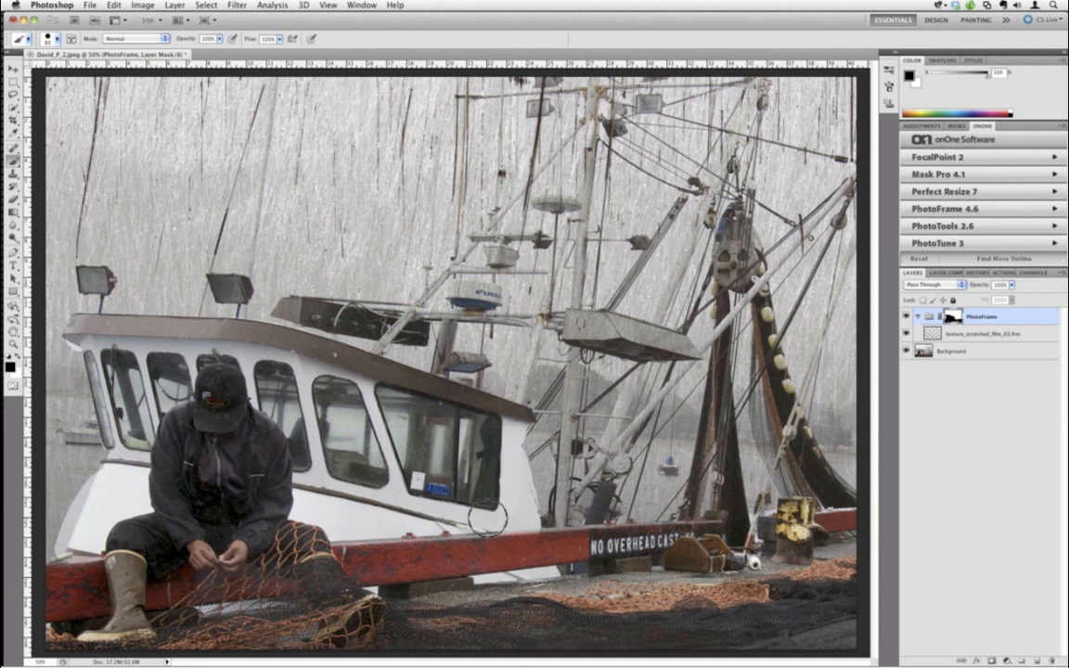
left_click_drag(980, 289, 975, 288)
left_click_drag(974, 289, 940, 288)
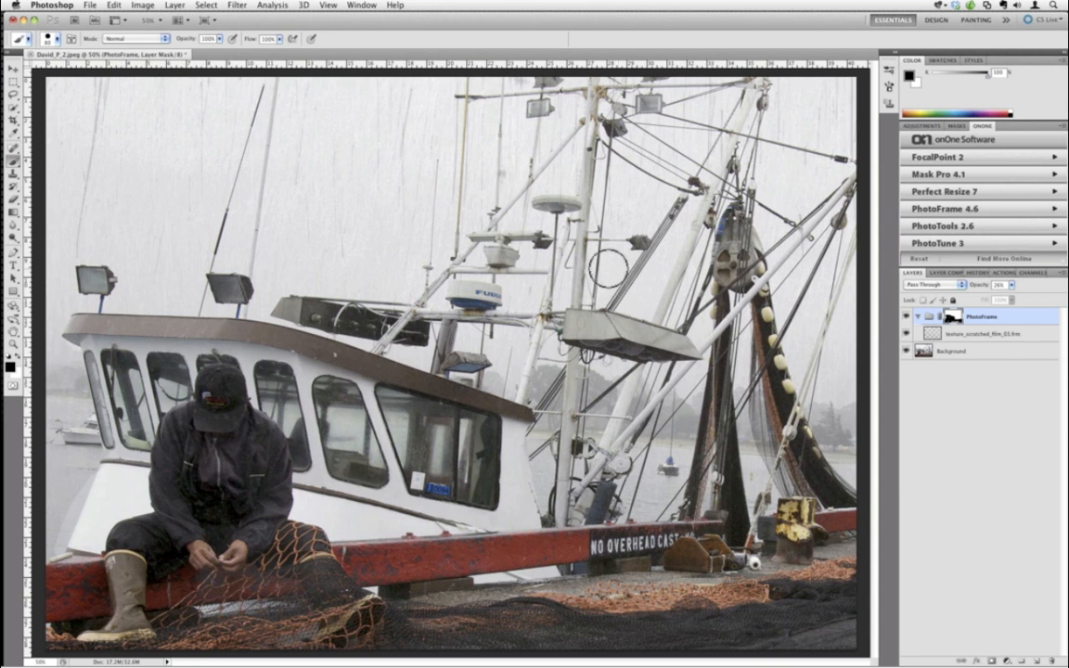
left_click(396, 4)
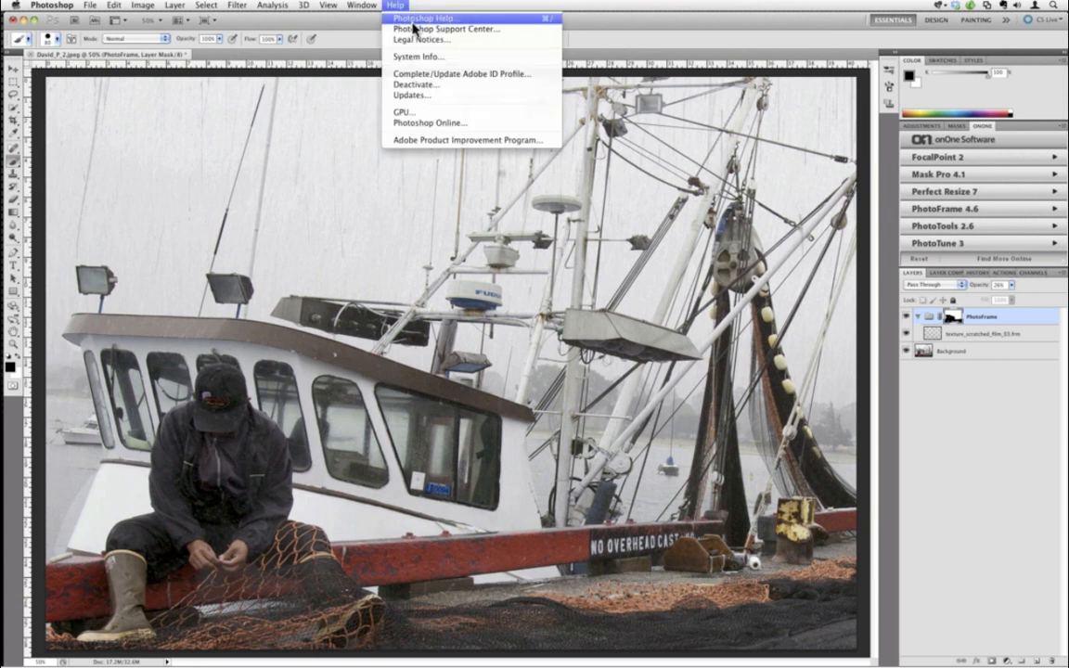
mouse_move(357, 5)
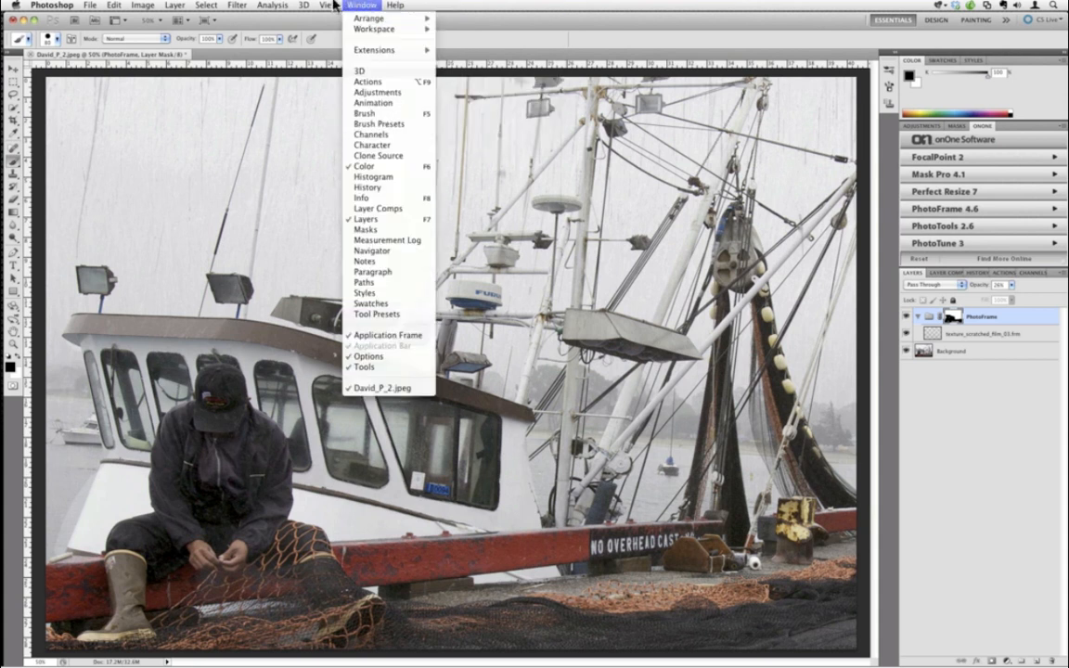
mouse_move(397, 4)
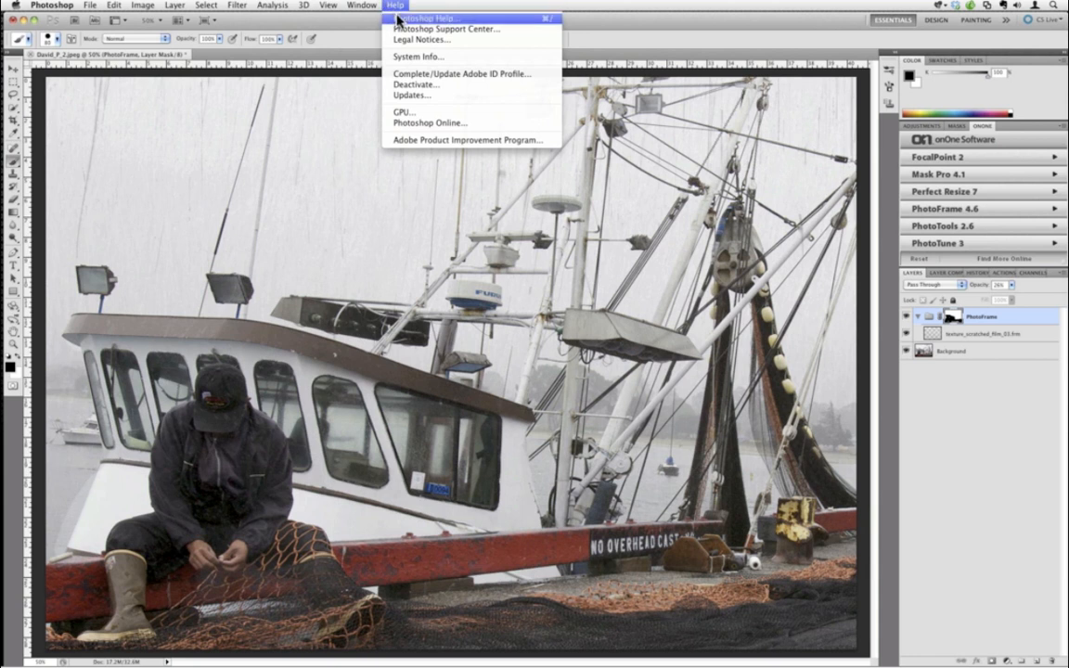
left_click(396, 7)
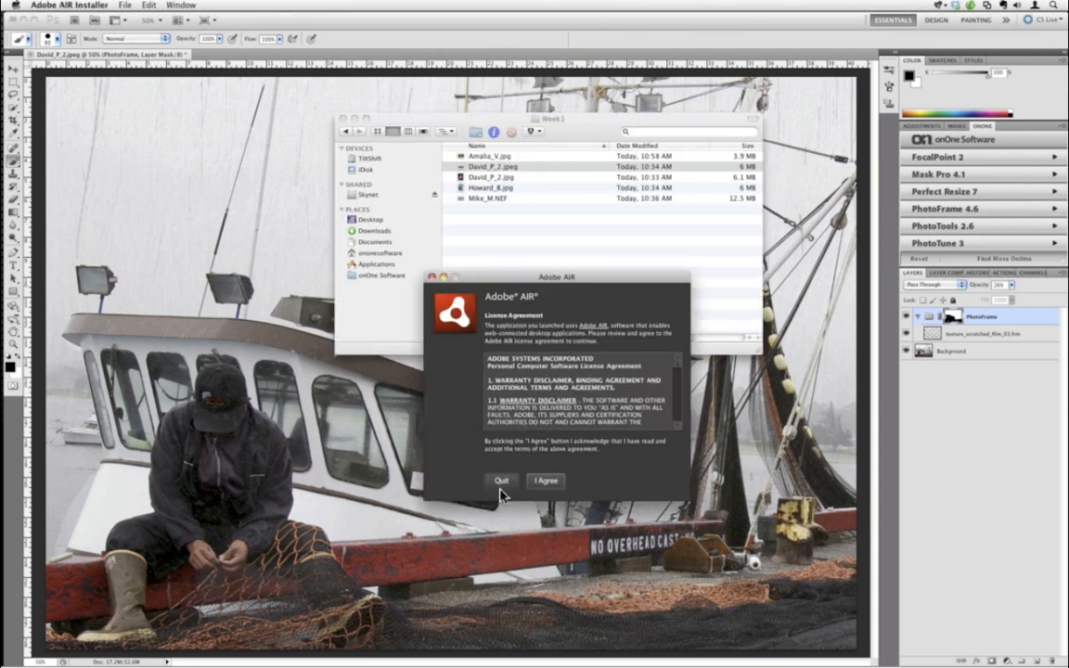
left_click(499, 477)
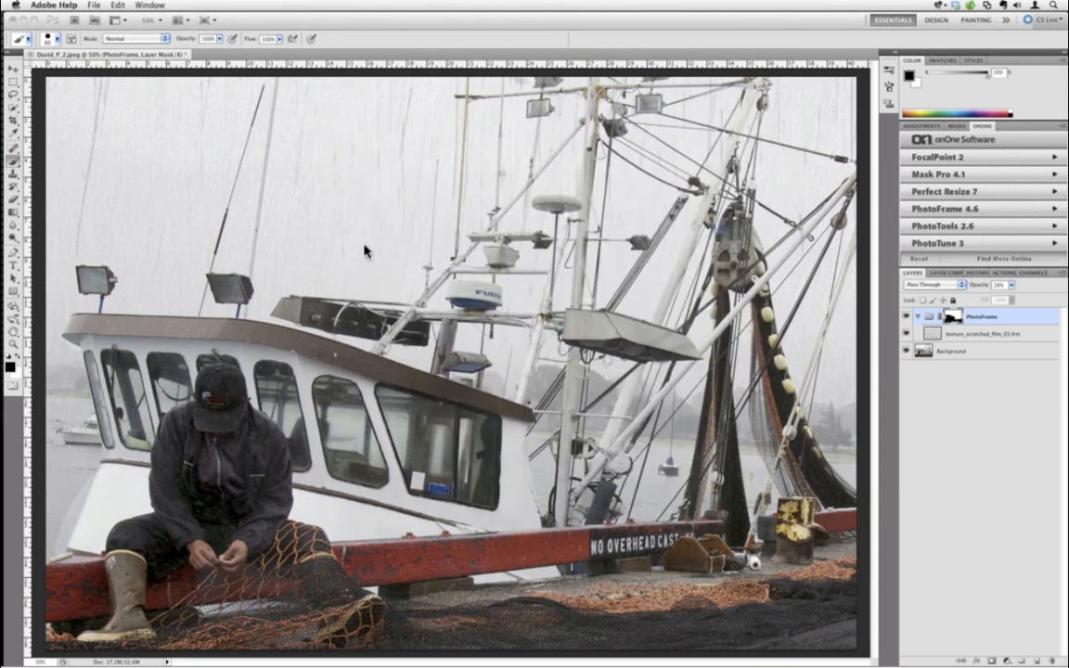
left_click(364, 247)
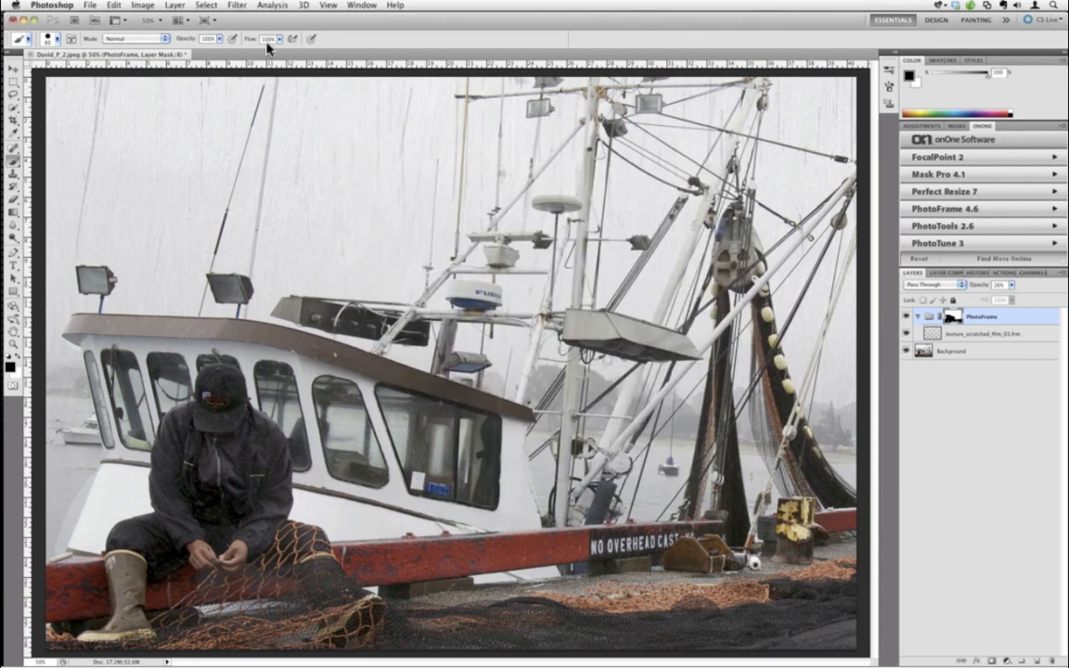
Search Spotlight for "text" and switch to TextEdit.
mouse_move(3, 118)
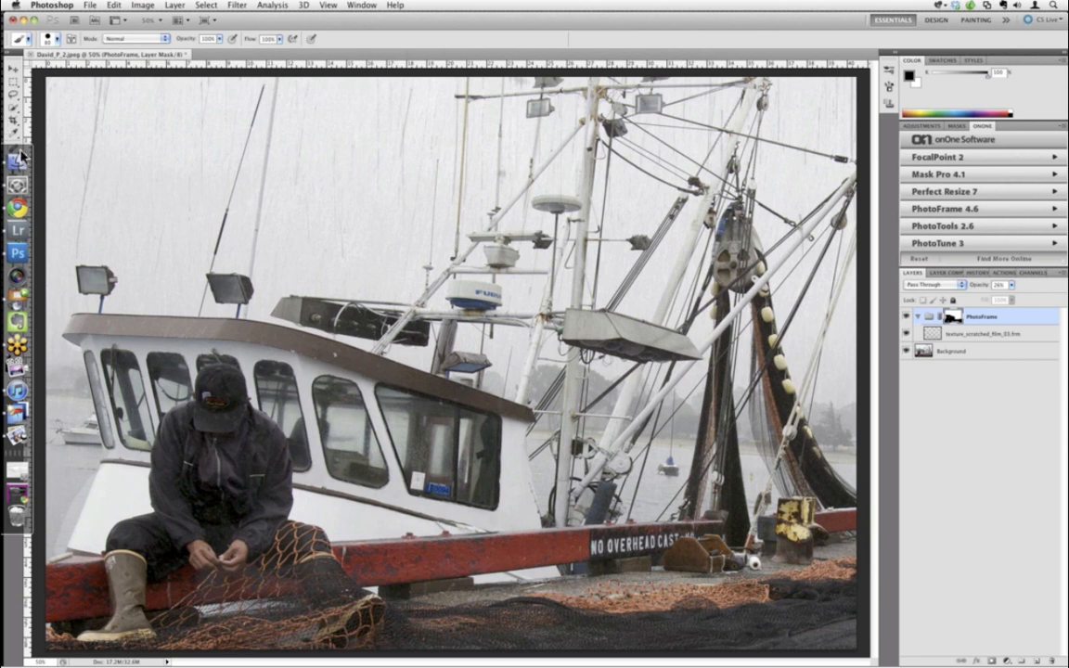
key("super+space")
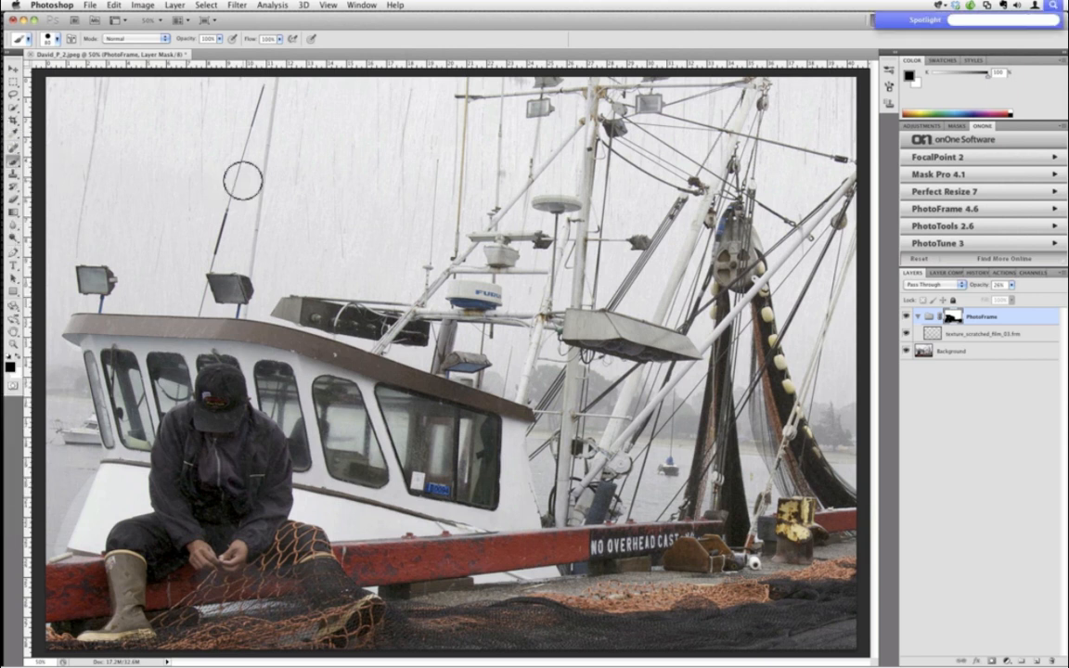
type("text")
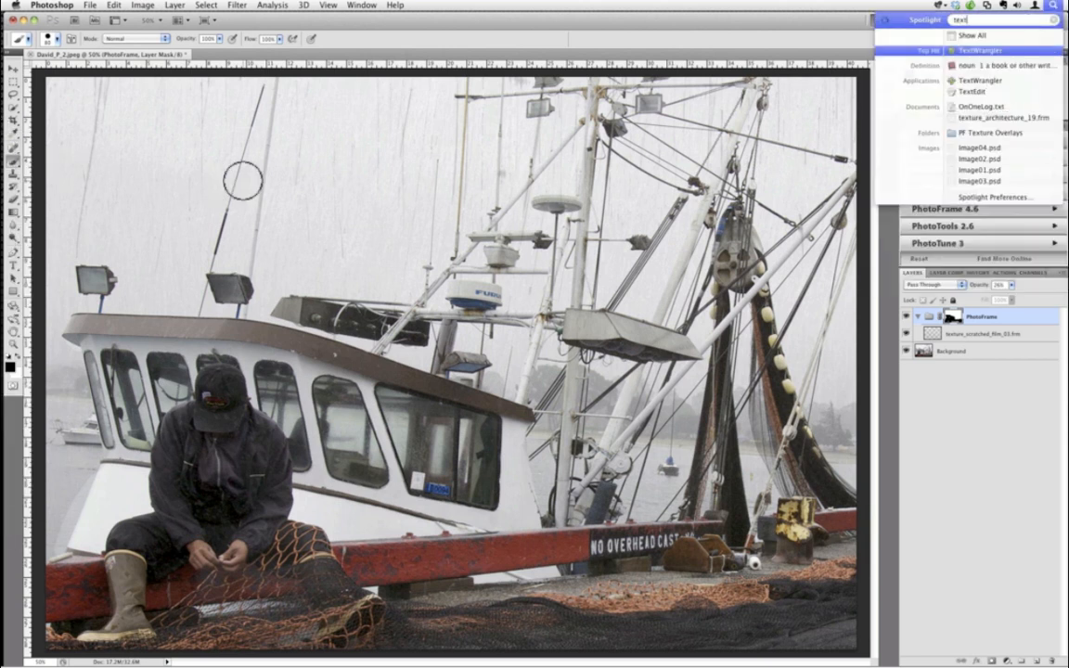
key("Down")
key("Down")
key("Down")
key("Return")
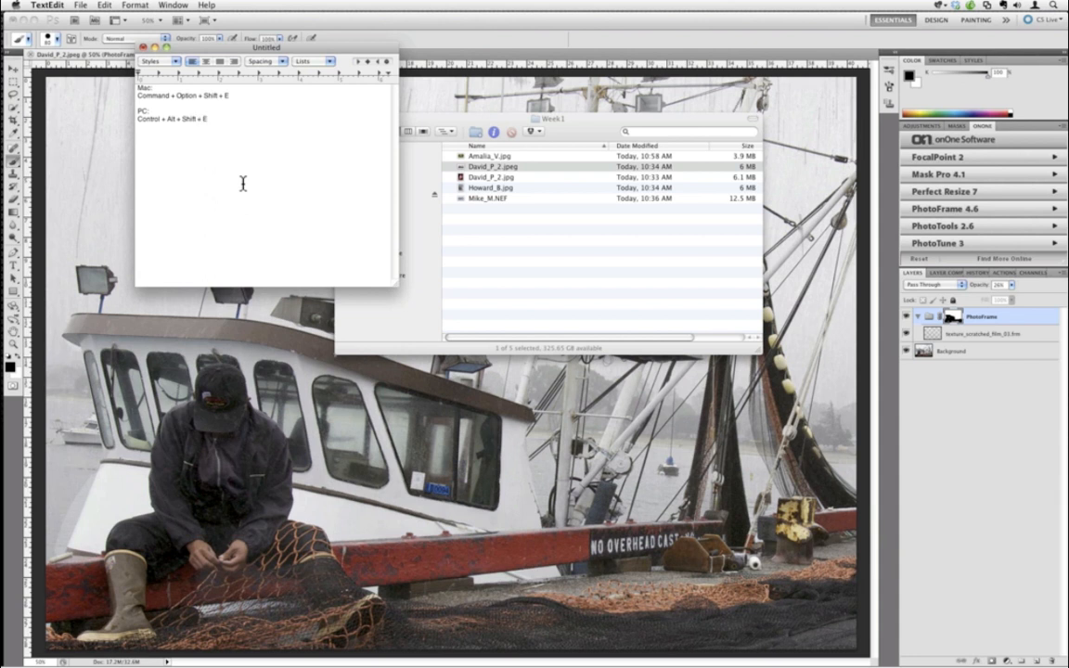
Add the heading "Stamp Visible Command" above the Mac and PC shortcuts in the note.
key("Return")
key("Return")
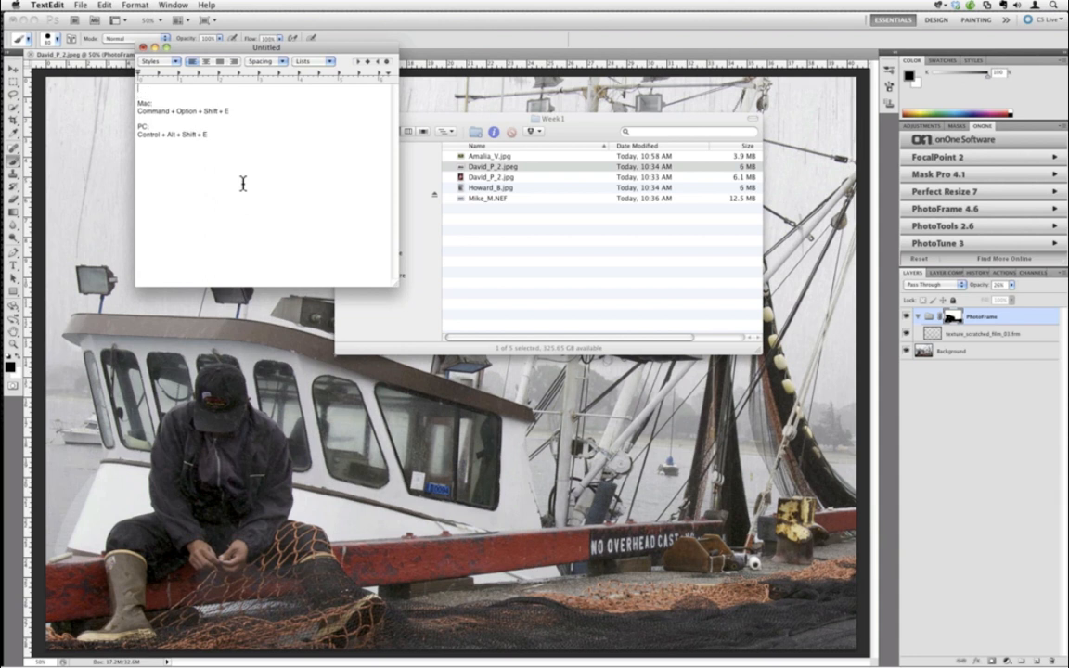
type("e Command")
Enlarge all of the note's text to a clearly readable size and make it bold.
key("super+a")
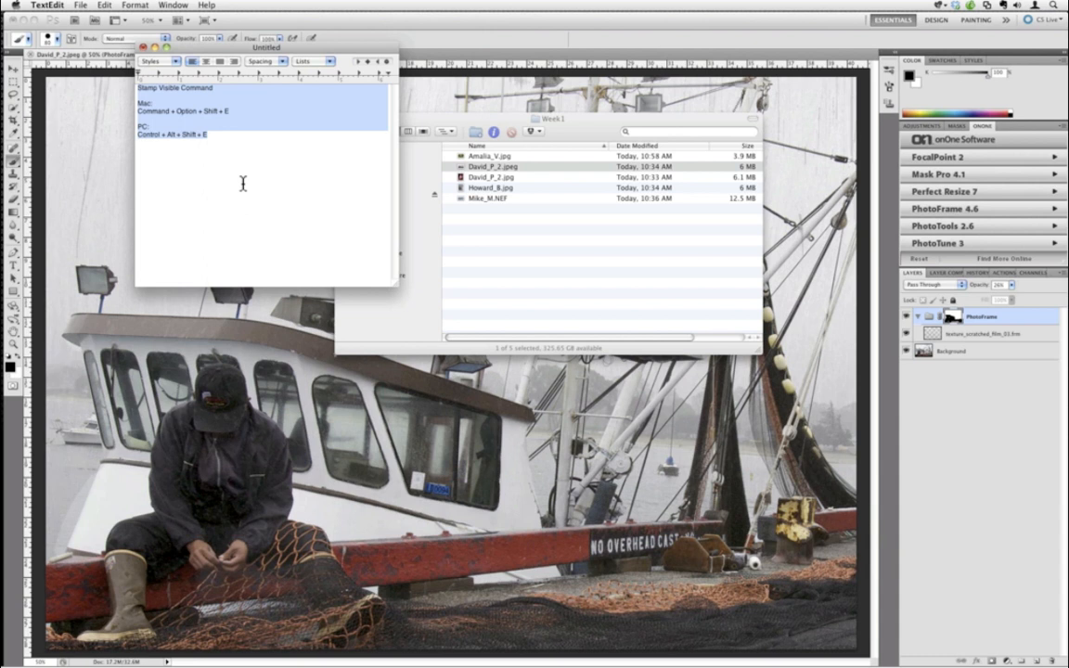
type("+")
key("super+z")
key("super+plus")
key("super+plus")
key("super+plus")
key("super+plus")
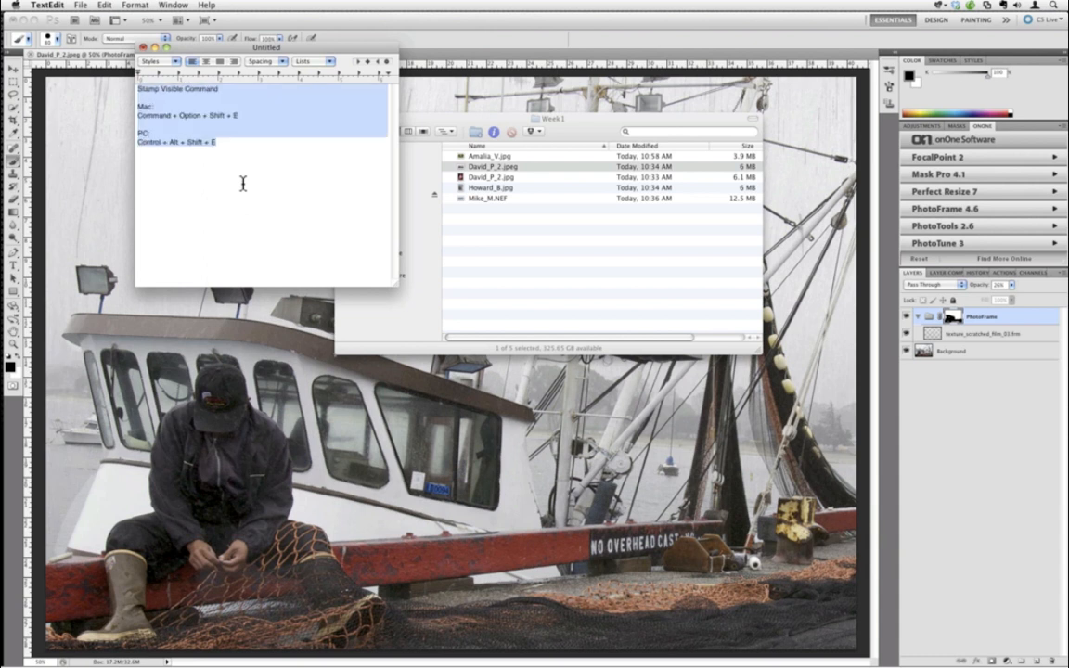
key("super+plus")
key("super+plus")
key("super+plus")
key("super+plus")
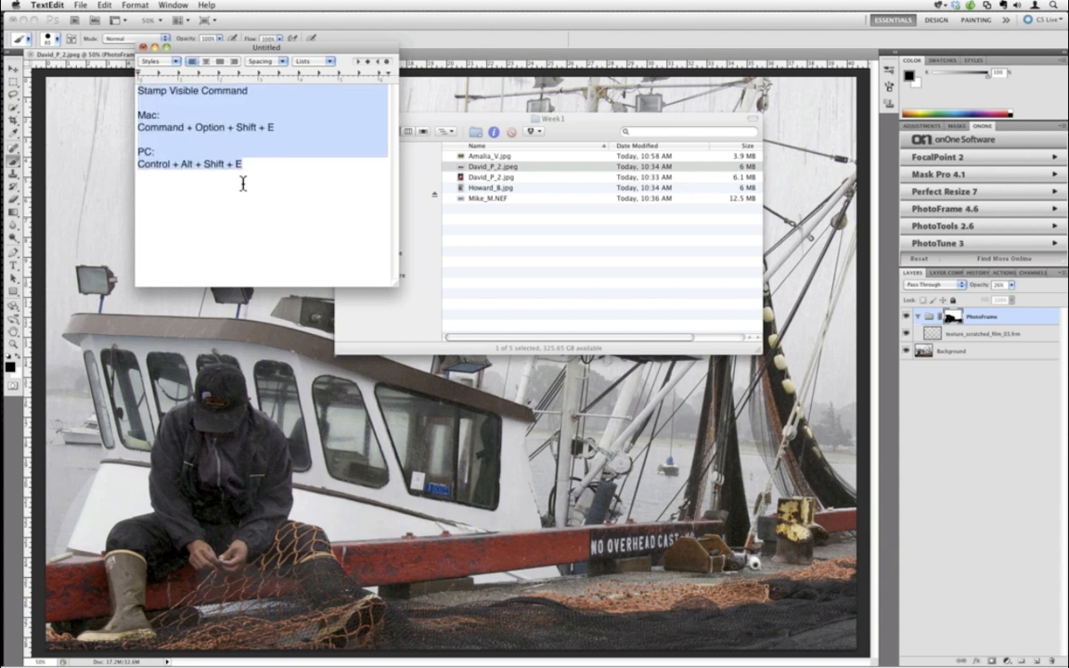
key("super+plus")
key("super+plus")
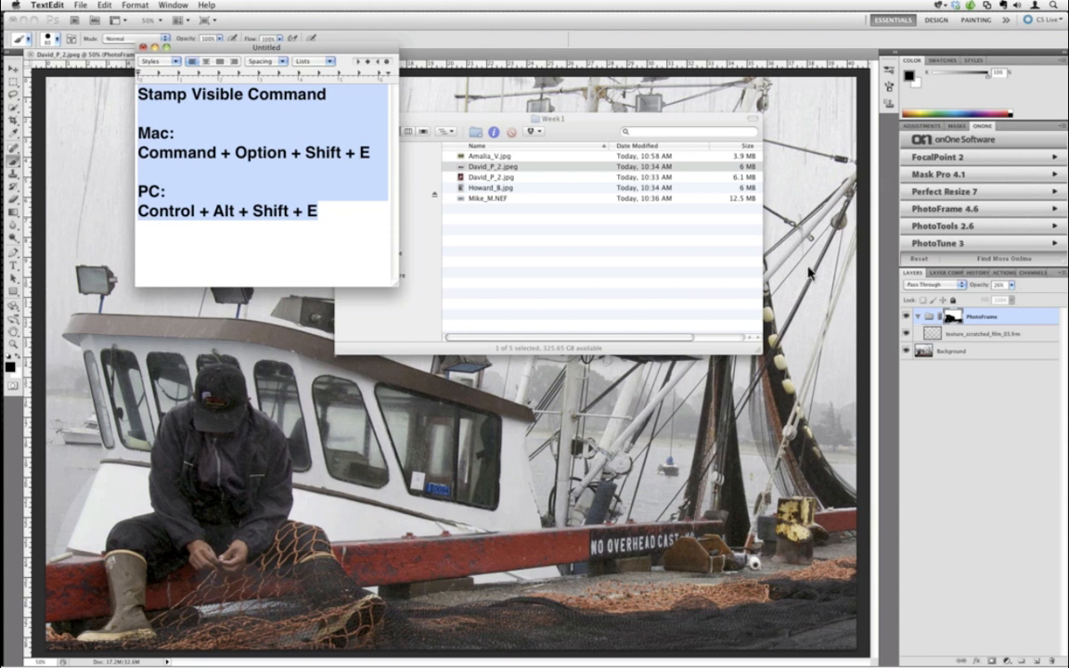
Switch back to Photoshop, stamp the visible image onto a new layer above the PhotoFrame group, and hide the layers beneath it.
left_click(955, 436)
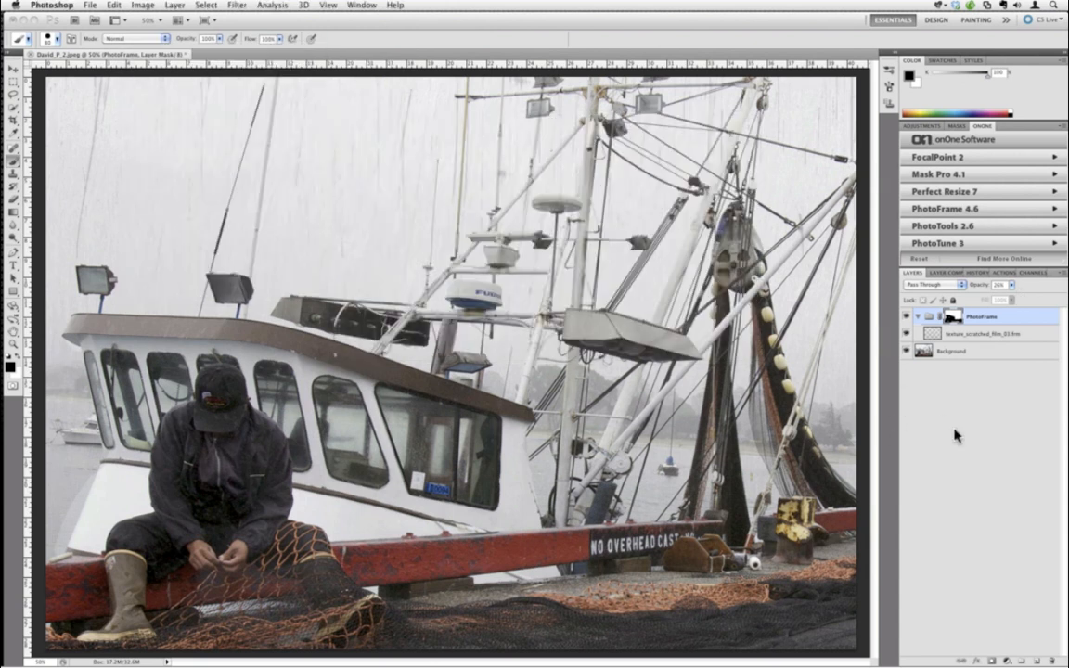
left_click(953, 431)
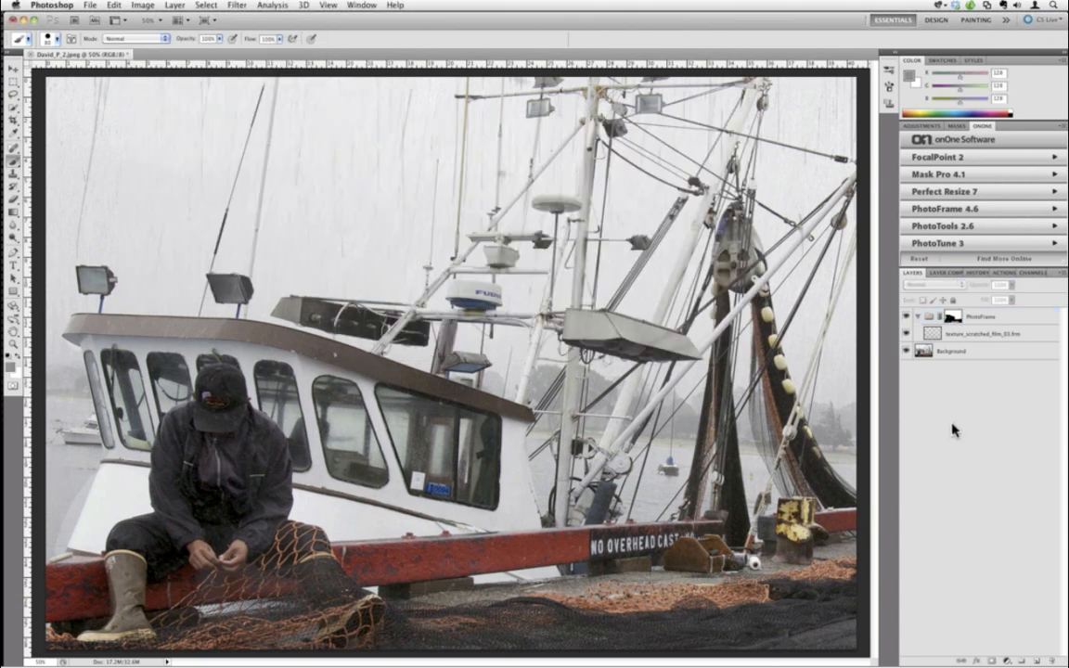
key("alt+shift+super+n")
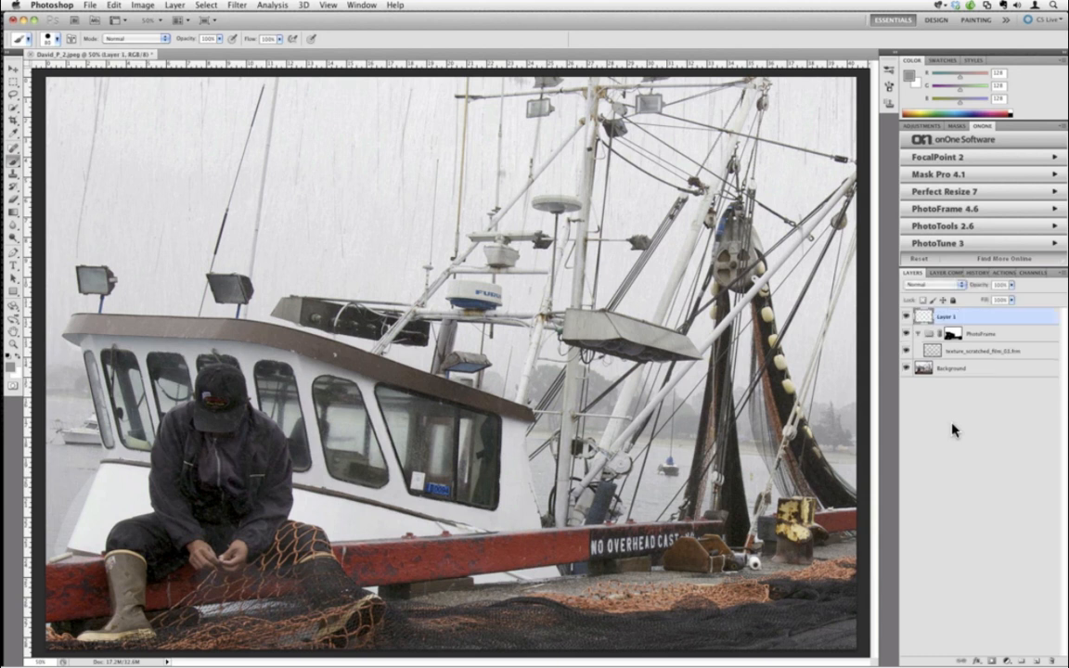
key("super+alt+shift+e")
left_click_drag(905, 333, 908, 376)
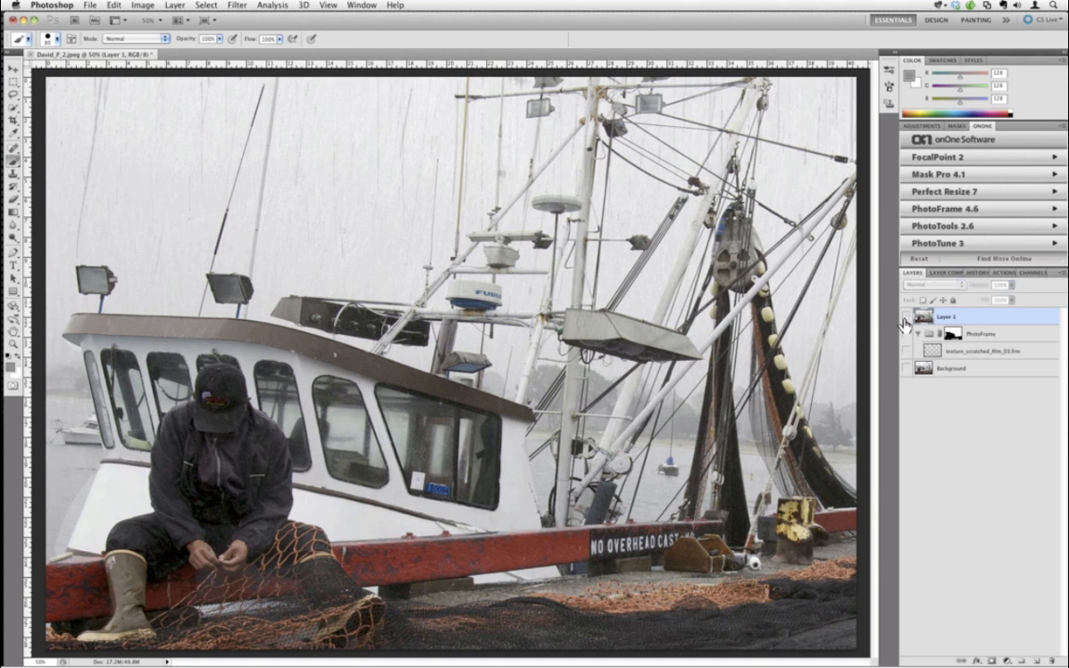
Make all hidden layers visible again and open the stamped Layer 1 in PhotoTools 2.6 Pro.
left_click_drag(906, 321, 907, 363)
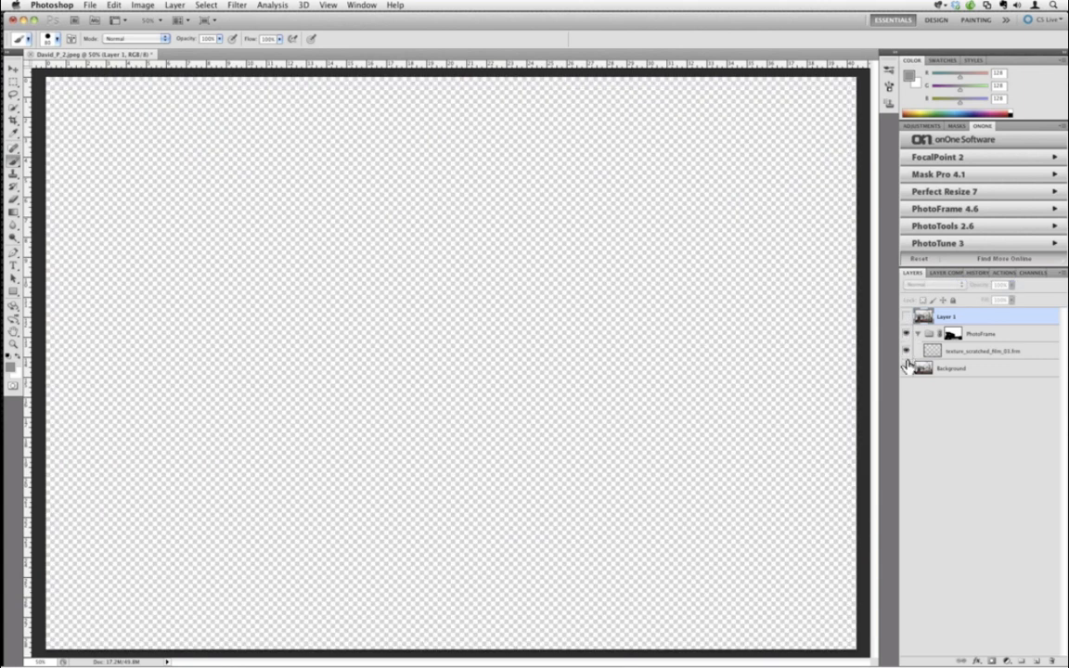
left_click(906, 368)
left_click(905, 317)
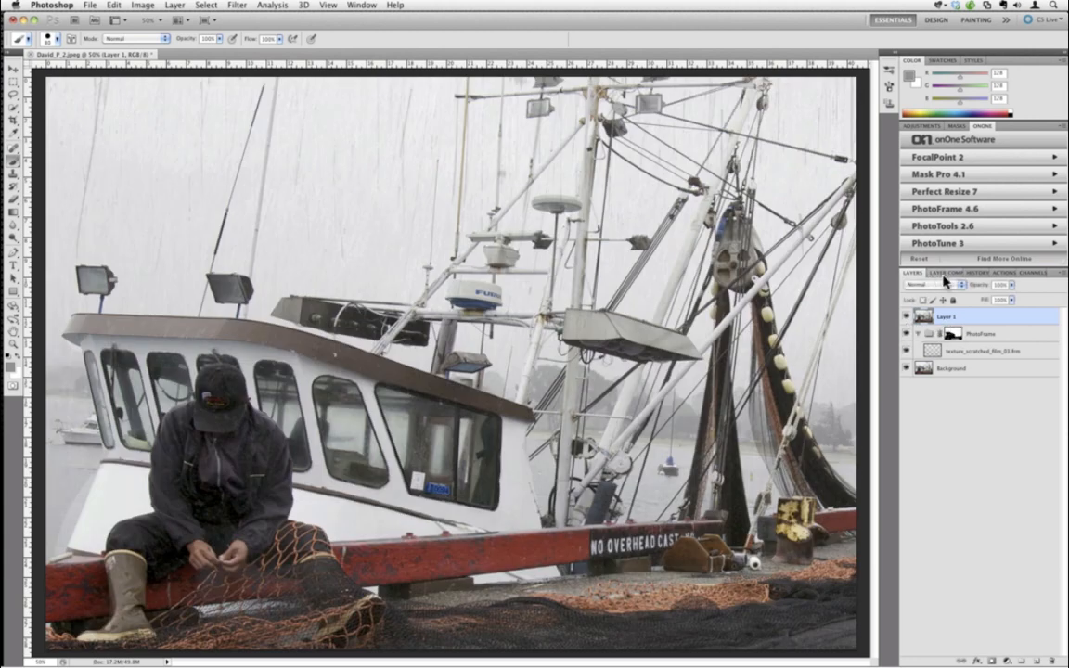
left_click(945, 226)
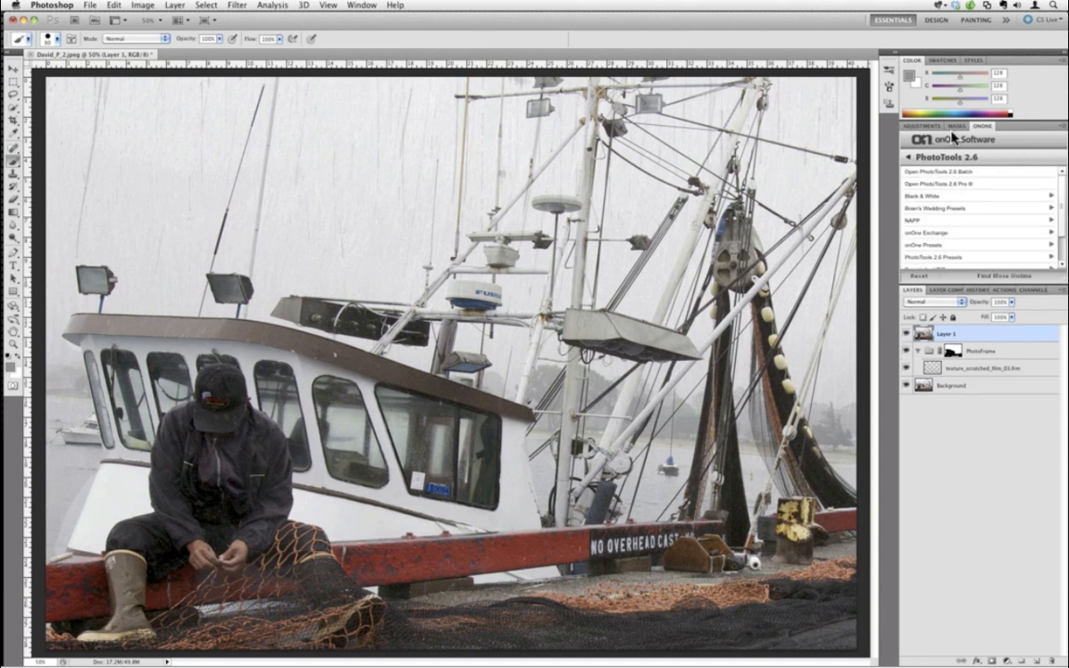
left_click(941, 185)
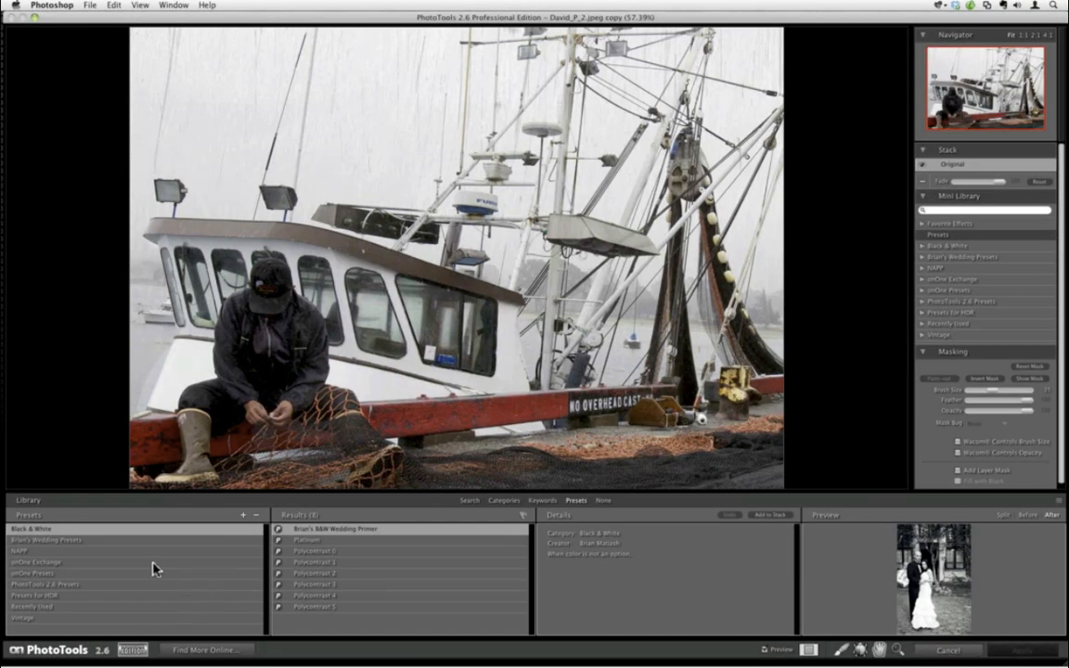
Add B&W GM Warm 1 + Snappy A1 from the Black & White Treatments category, try a lower fade, and restore full strength.
left_click(503, 500)
left_click(55, 585)
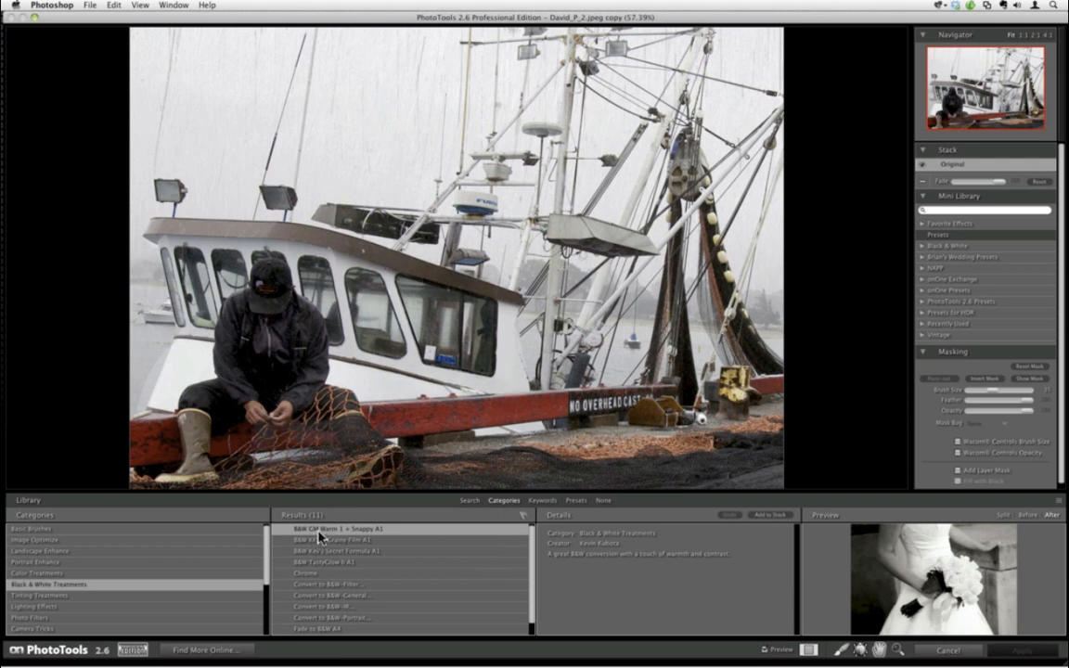
left_click(771, 514)
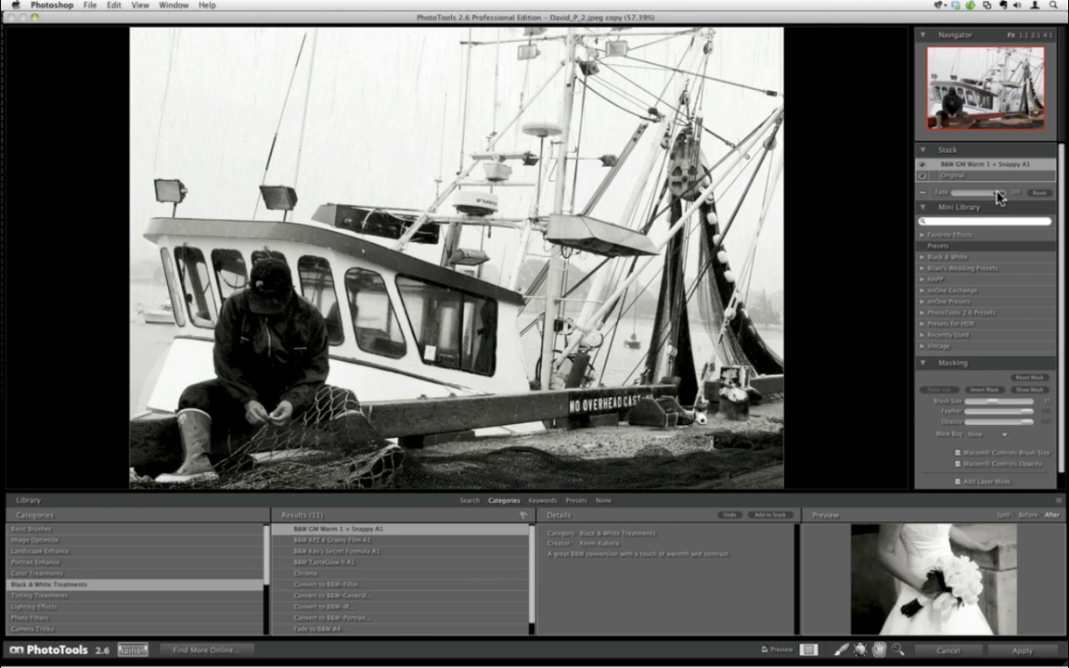
left_click_drag(999, 194, 978, 193)
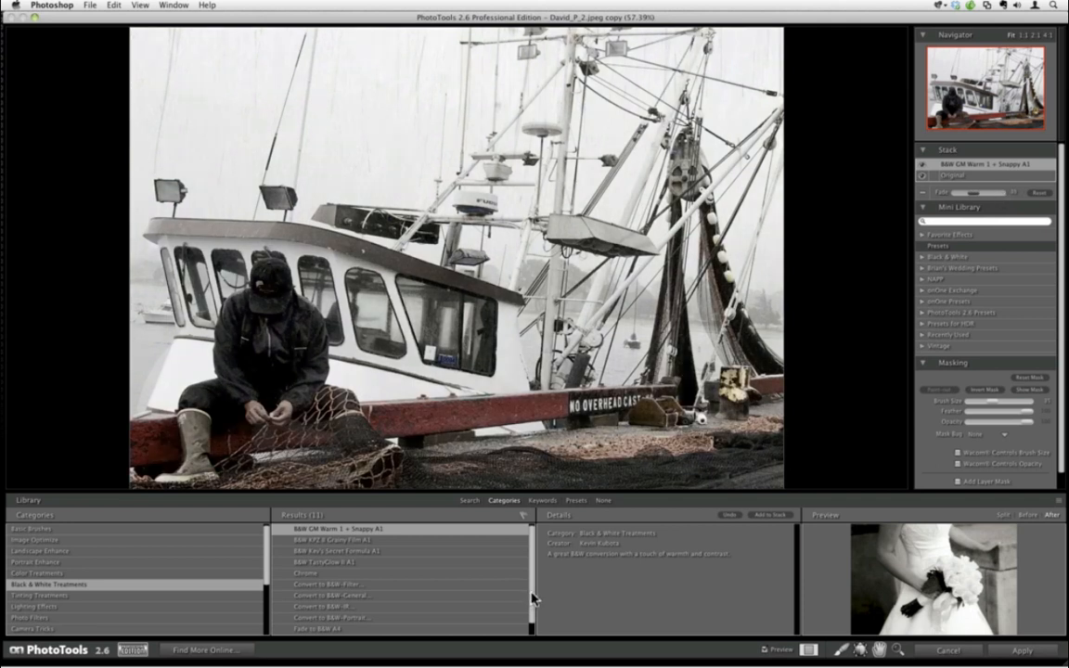
double_click(977, 195)
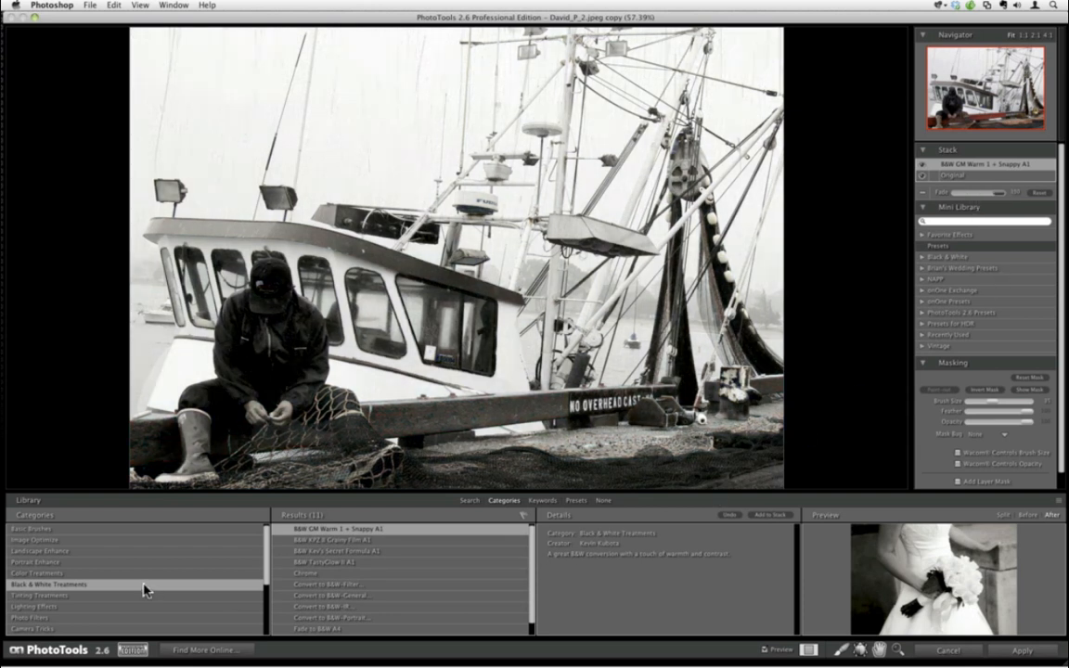
Add Tint with Clean Whites from Tinting Treatments to the stack and compare the result with the original photo.
left_click(134, 596)
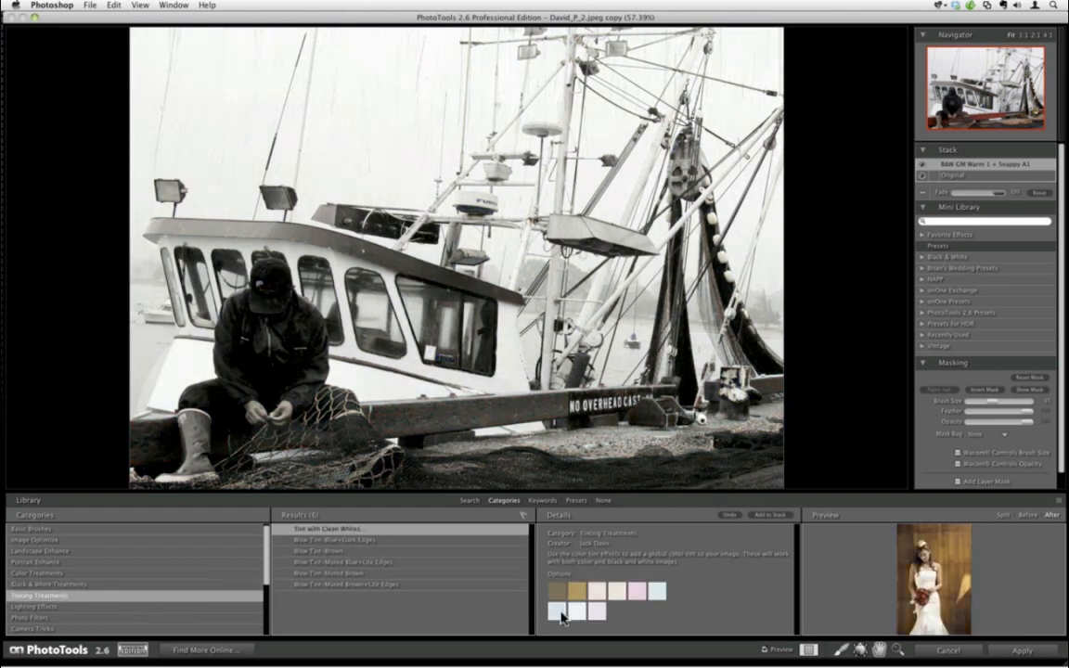
left_click(770, 515)
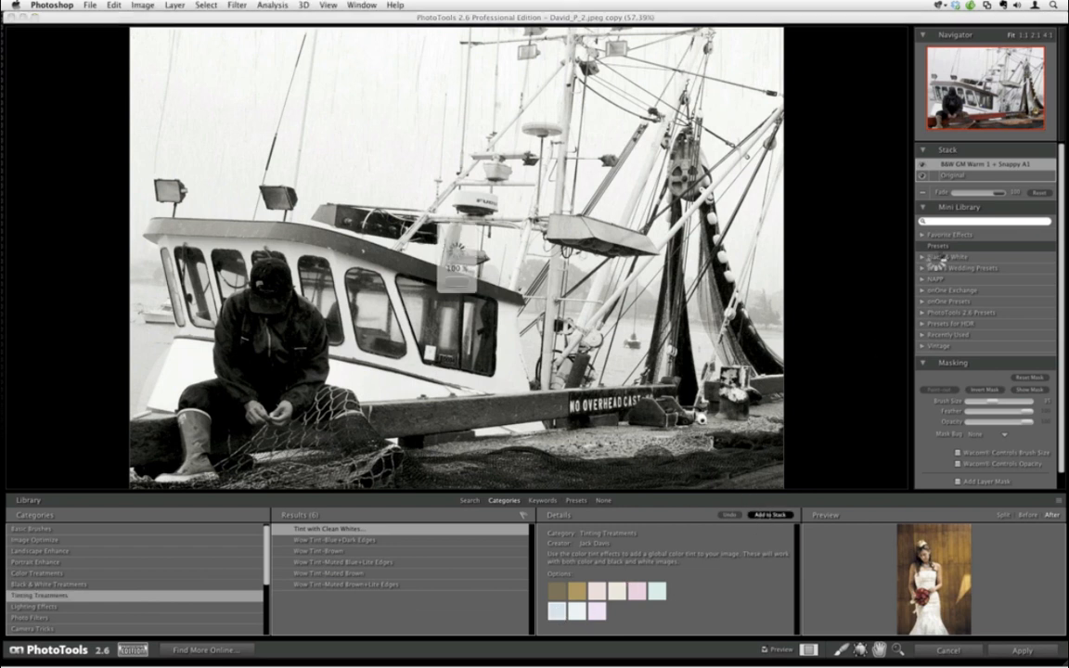
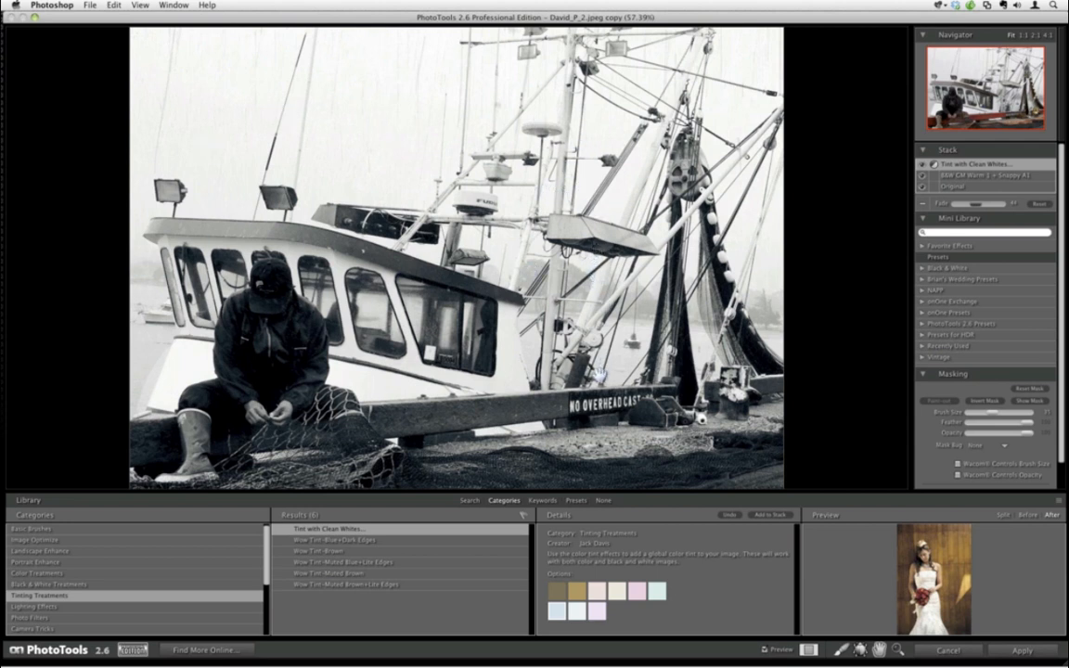
left_click(765, 650)
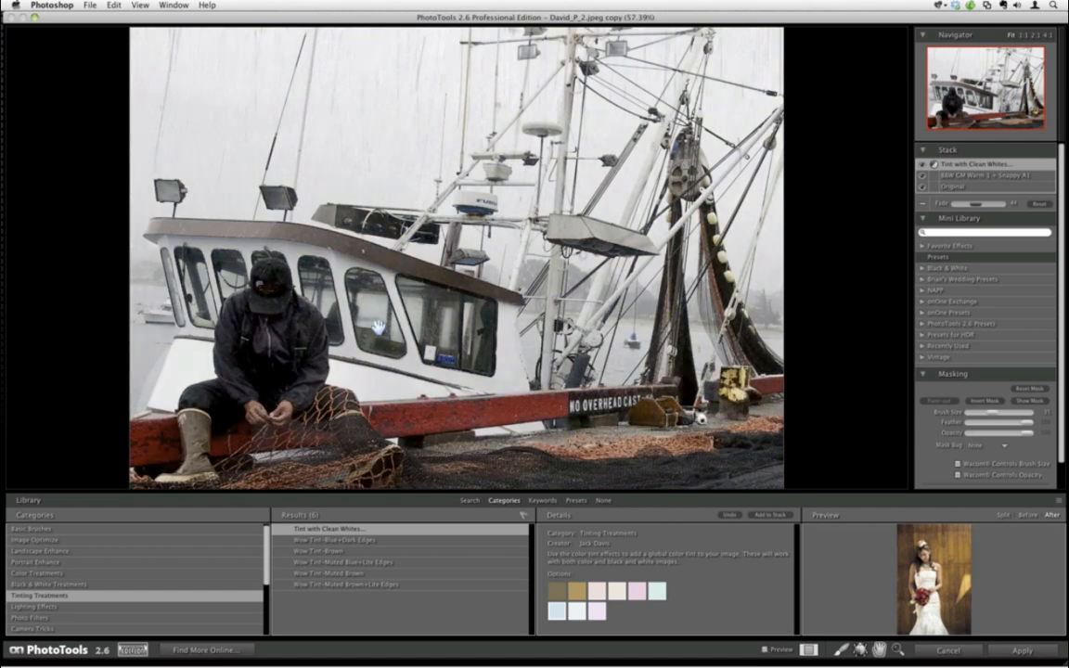
left_click(763, 650)
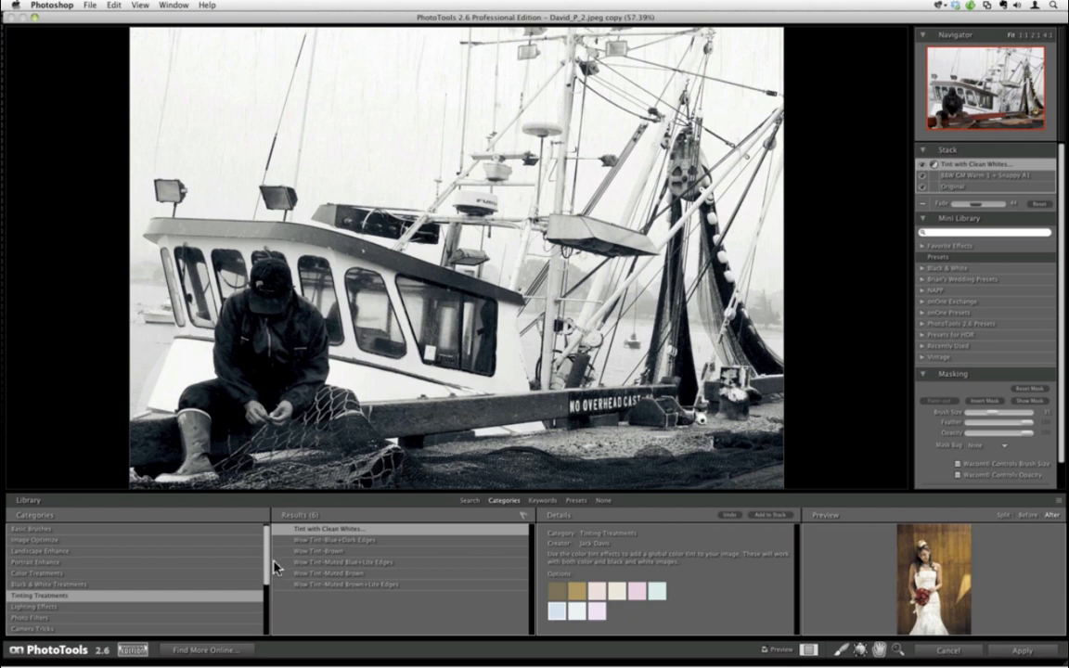
Add the Local Contrast Boost effect from Image Optimize with the Normal option and set its fade to 27.
left_click(228, 530)
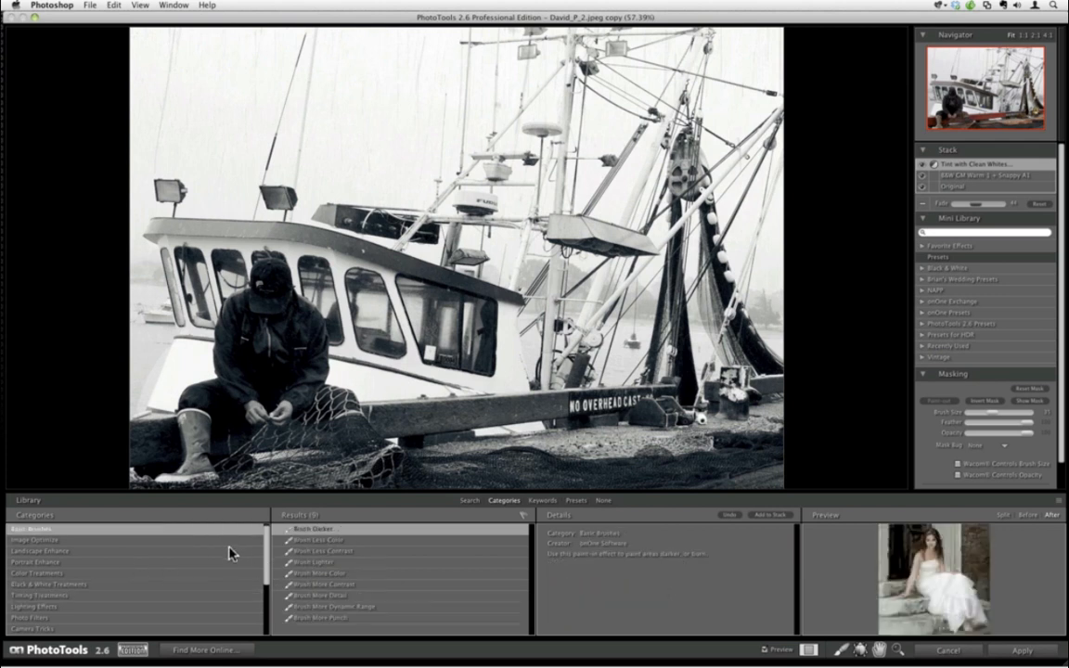
left_click(112, 541)
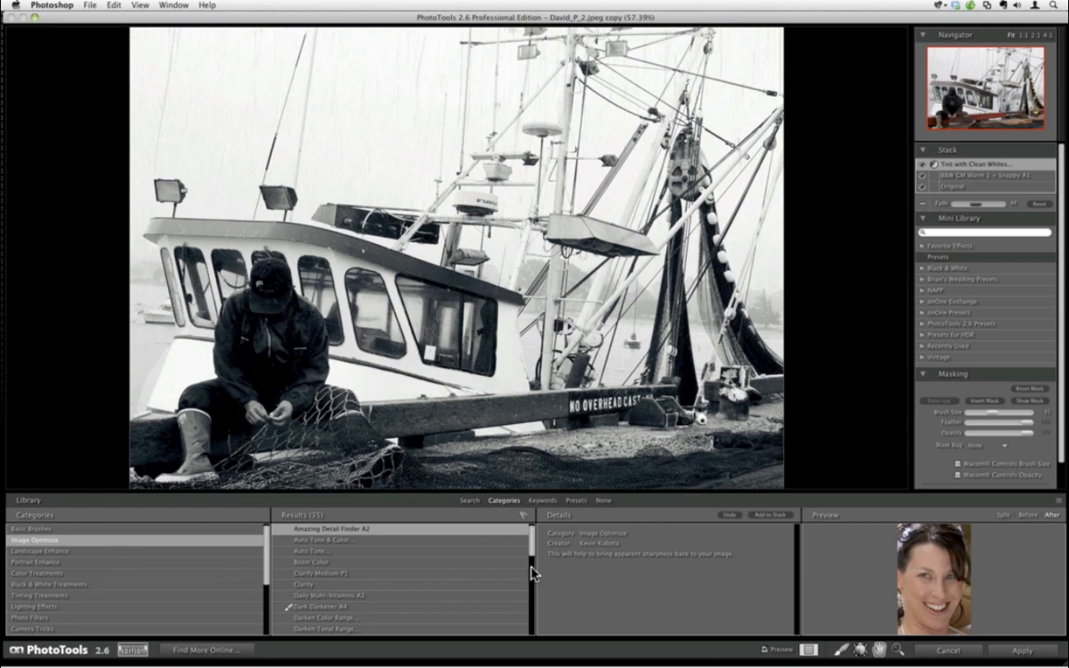
left_click_drag(536, 558, 530, 577)
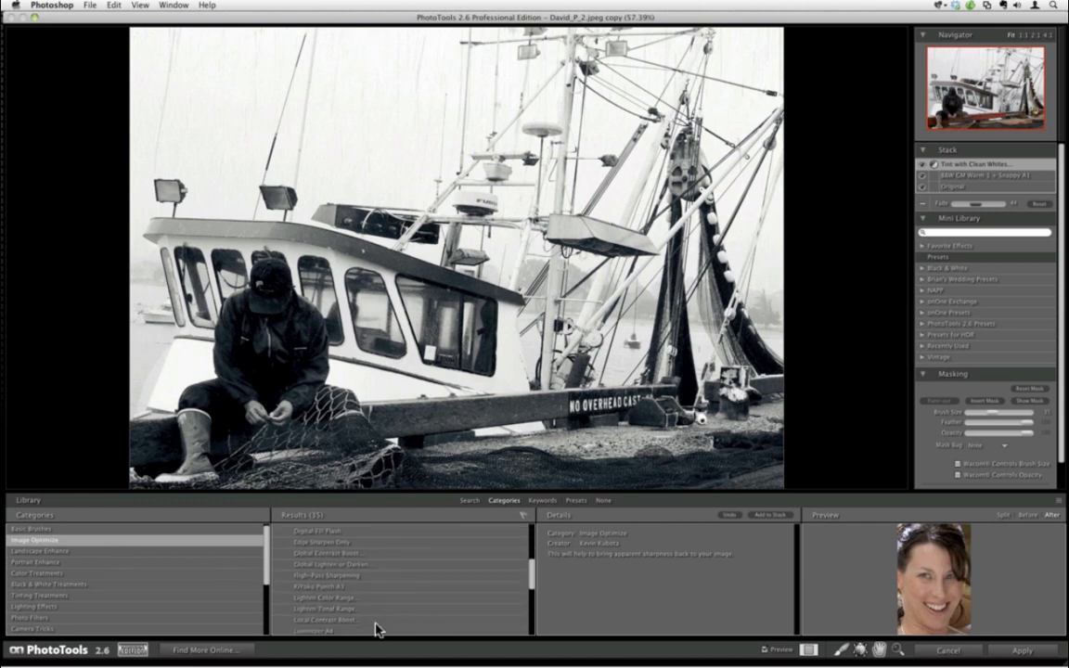
left_click(371, 621)
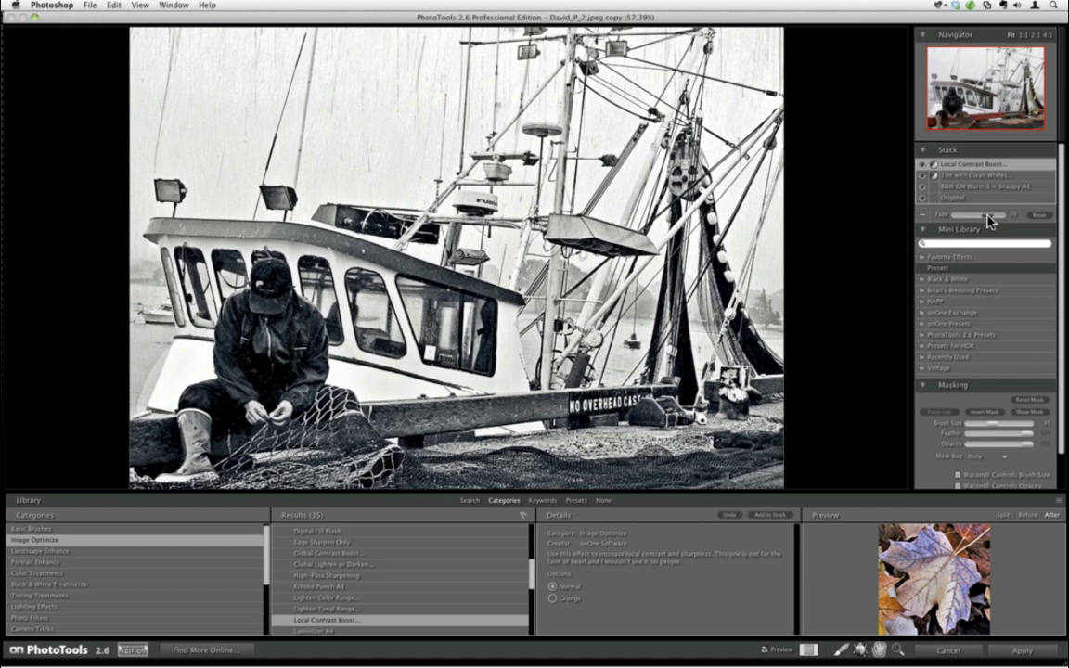
left_click_drag(987, 216, 961, 214)
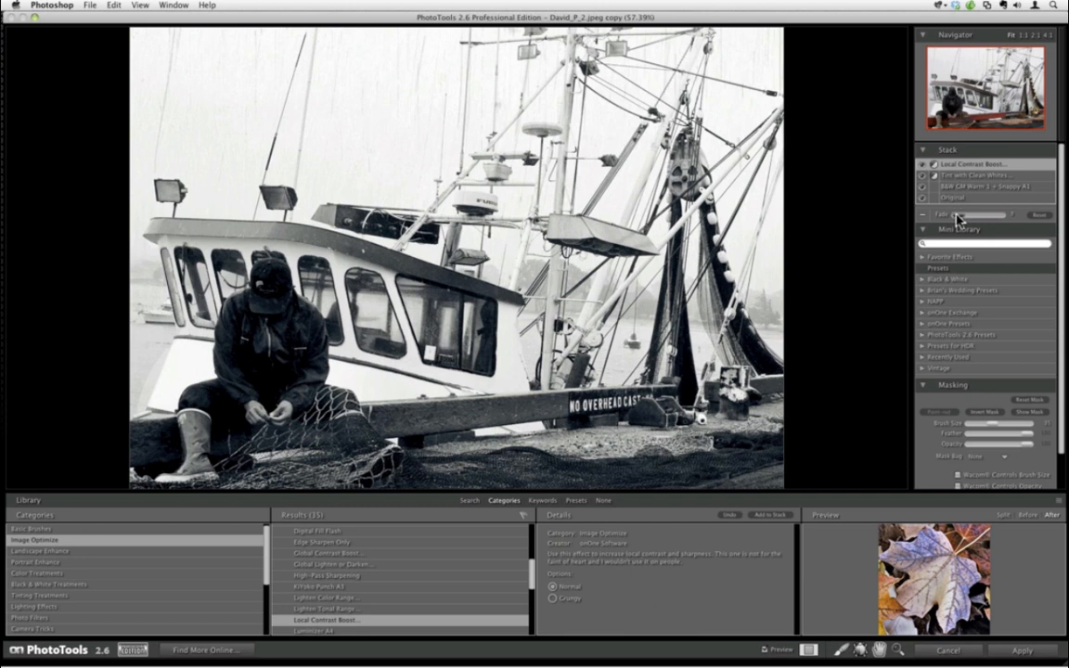
left_click_drag(956, 214, 968, 215)
Invert the Local Contrast Boost mask and get the masking brush ready to paint the effect in.
left_click(972, 412)
left_click(993, 413)
left_click(991, 415)
left_click(859, 648)
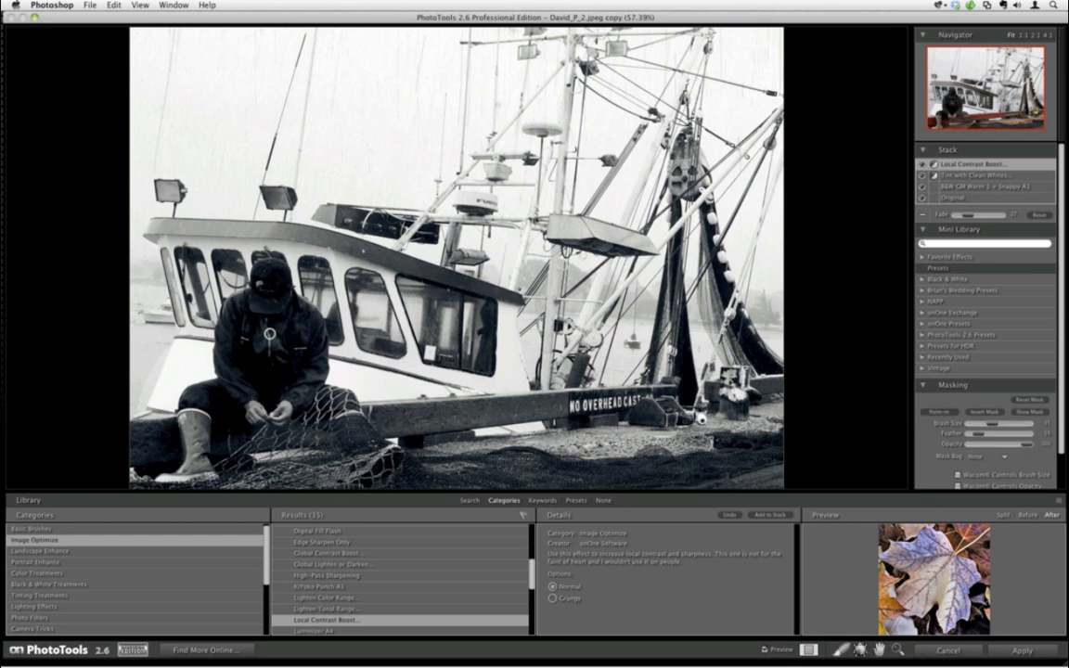
Paint the contrast boost in over the fisherman, the nets and the dock rail with an enlarged masking brush.
key("bracketright")
key("bracketright")
key("bracketright")
key("bracketright")
key("bracketright")
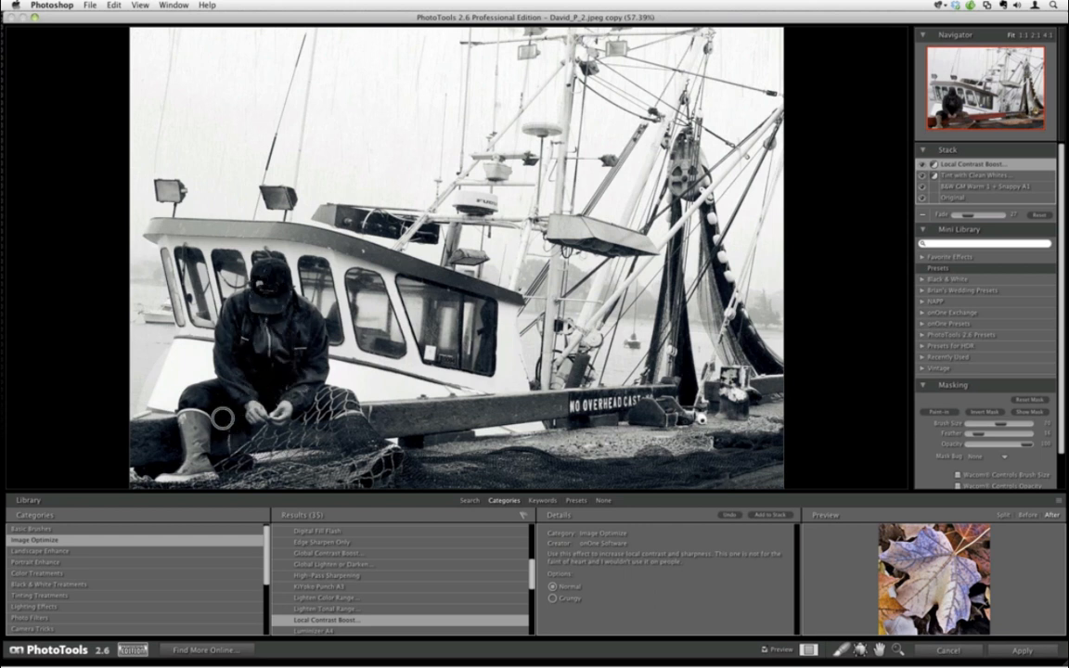
mouse_move(220, 417)
left_mouse_down()
mouse_move(196, 475)
mouse_move(279, 439)
mouse_move(330, 449)
mouse_move(314, 366)
mouse_move(278, 338)
mouse_move(259, 345)
mouse_move(247, 389)
mouse_move(255, 369)
left_mouse_up()
mouse_move(281, 410)
left_mouse_down()
mouse_move(242, 446)
mouse_move(162, 456)
mouse_move(146, 443)
mouse_move(266, 436)
left_mouse_up()
mouse_move(241, 394)
left_mouse_down()
mouse_move(456, 364)
mouse_move(500, 420)
mouse_move(671, 396)
left_mouse_up()
mouse_move(742, 386)
left_mouse_down()
mouse_move(766, 441)
mouse_move(706, 478)
mouse_move(681, 477)
mouse_move(773, 413)
mouse_move(501, 466)
mouse_move(378, 467)
mouse_move(486, 441)
mouse_move(656, 449)
mouse_move(787, 411)
mouse_move(747, 461)
mouse_move(202, 461)
mouse_move(279, 337)
mouse_move(274, 314)
mouse_move(283, 384)
mouse_move(256, 443)
mouse_move(268, 412)
left_mouse_up()
key("bracketright")
key("bracketright")
key("bracketright")
key("bracketright")
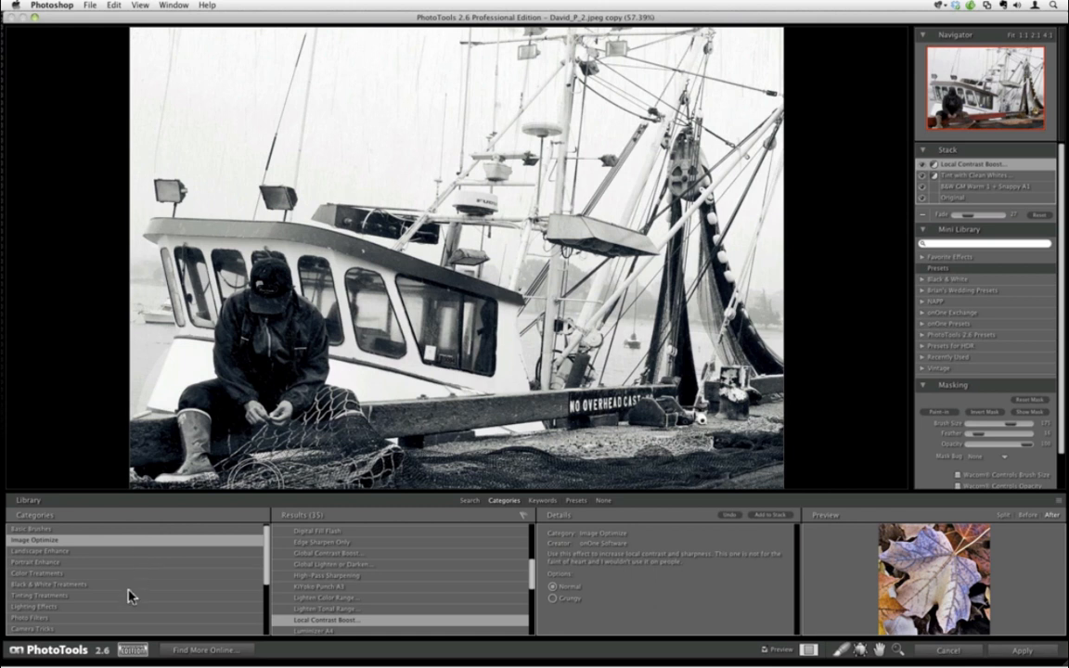
Add the Dynamic Light effect from Lighting Effects to the stack with the Darken Round option.
left_click(105, 606)
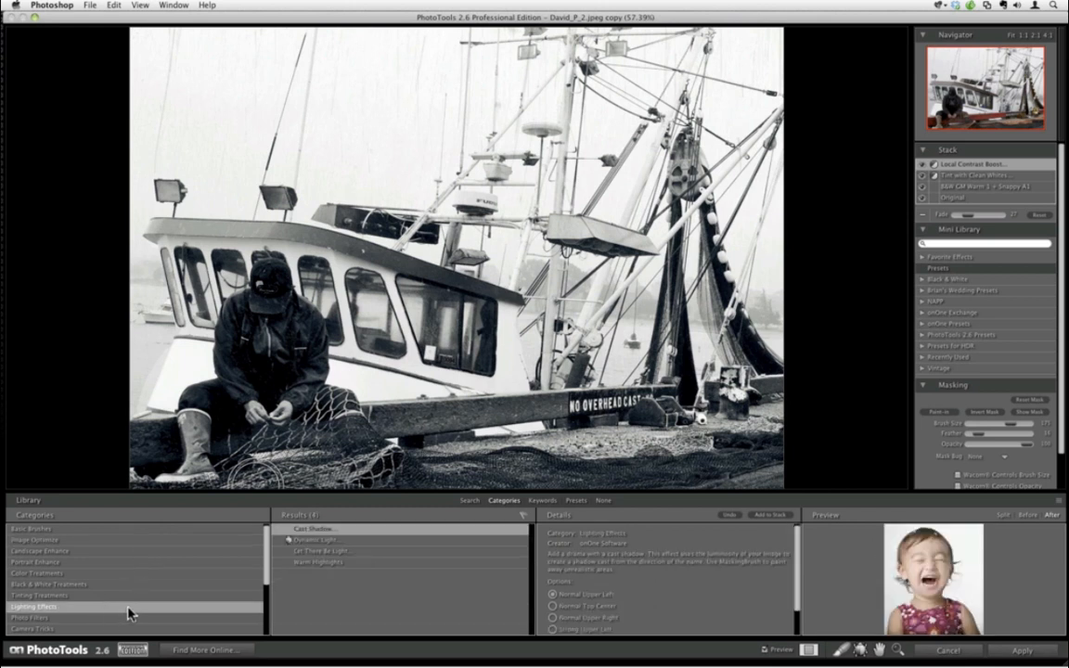
left_click(323, 546)
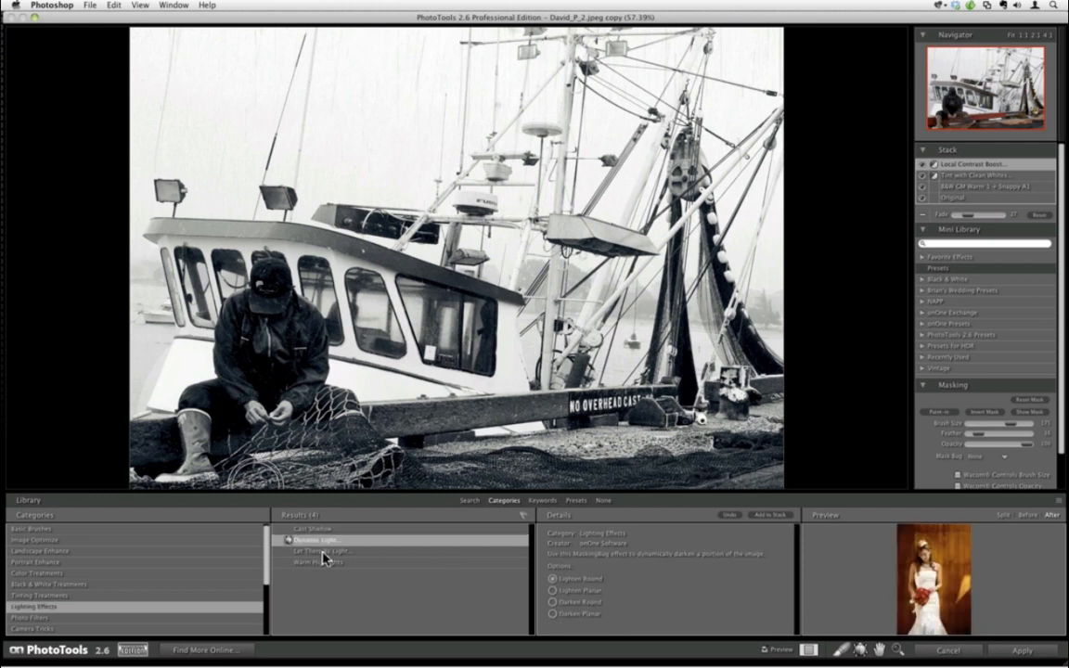
left_click(552, 602)
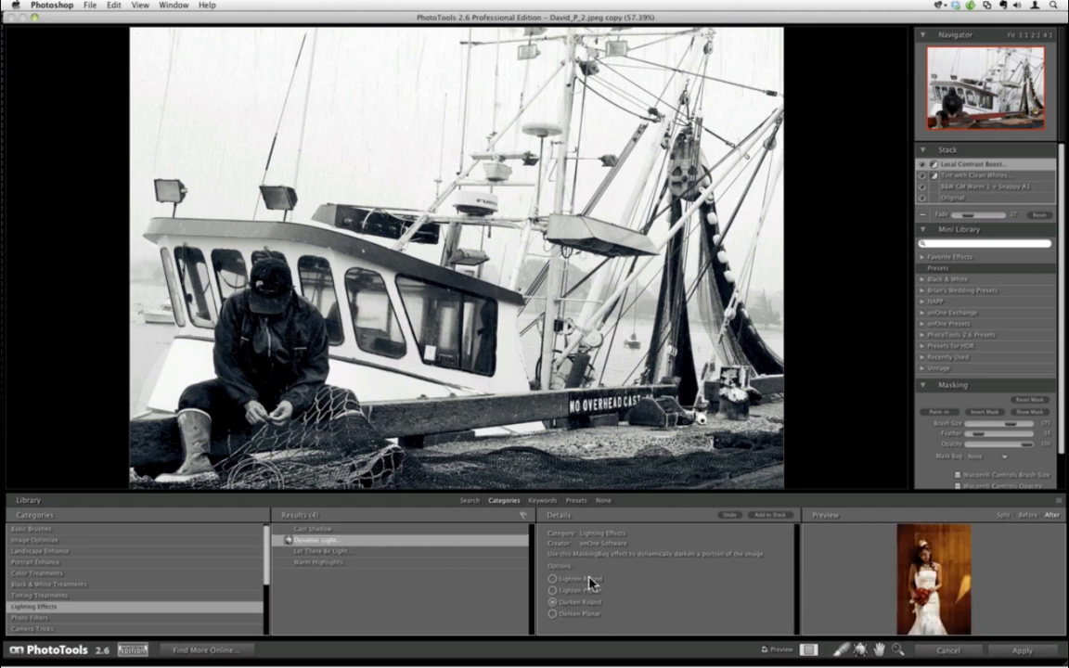
left_click(770, 516)
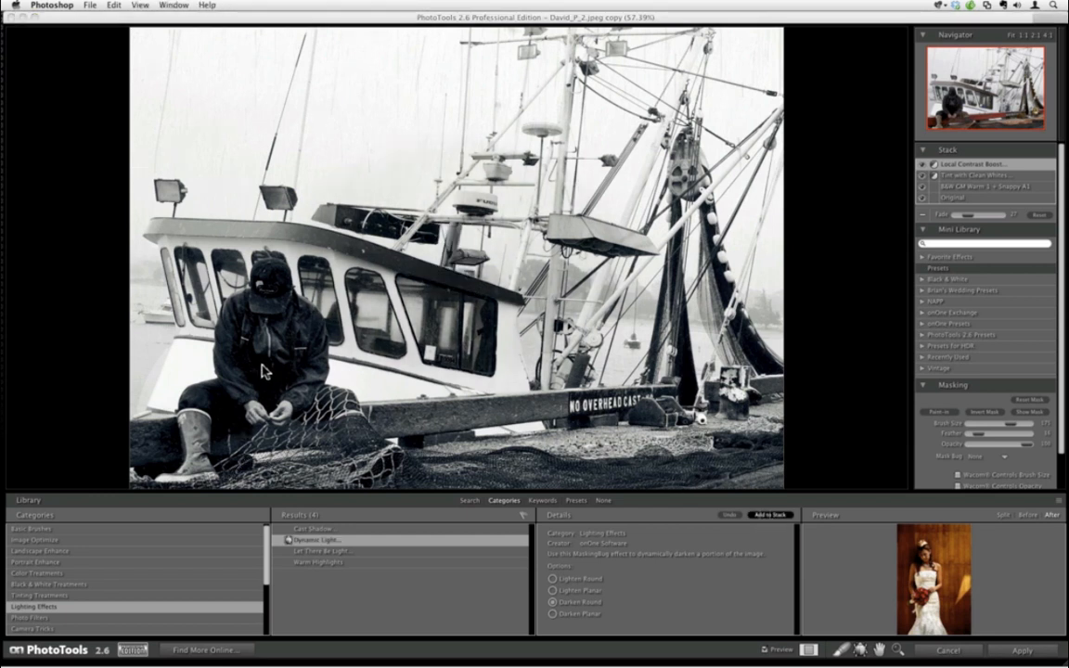
Adjust the round Dynamic Light mask over the fisherman, invert it to darken the surroundings, and set the fade to about 70.
left_click_drag(310, 367, 270, 352)
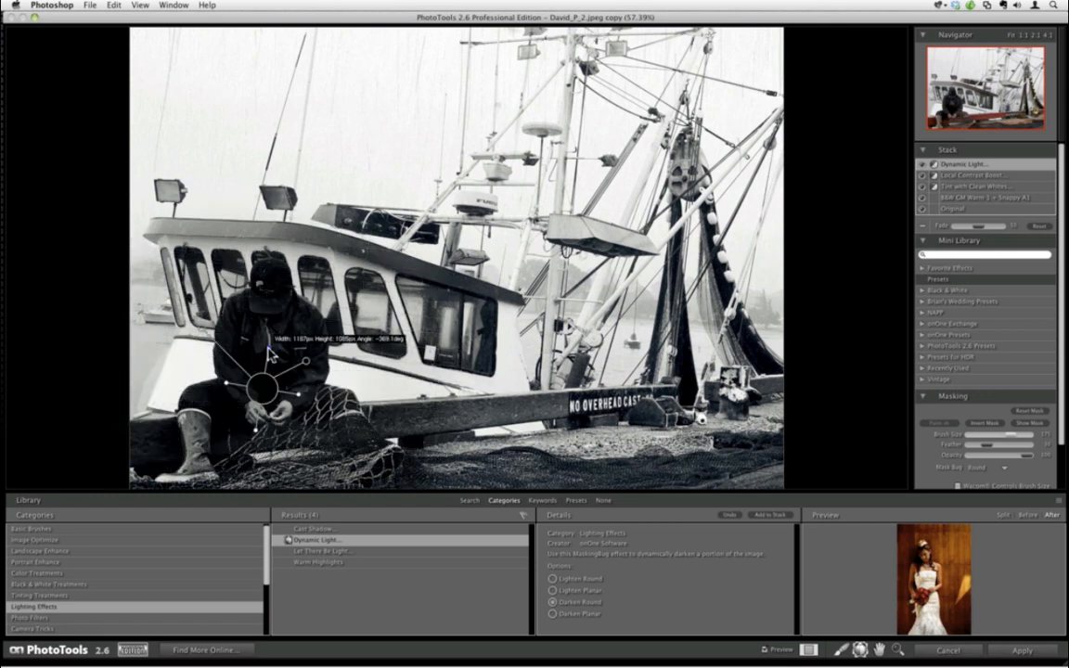
left_click(975, 424)
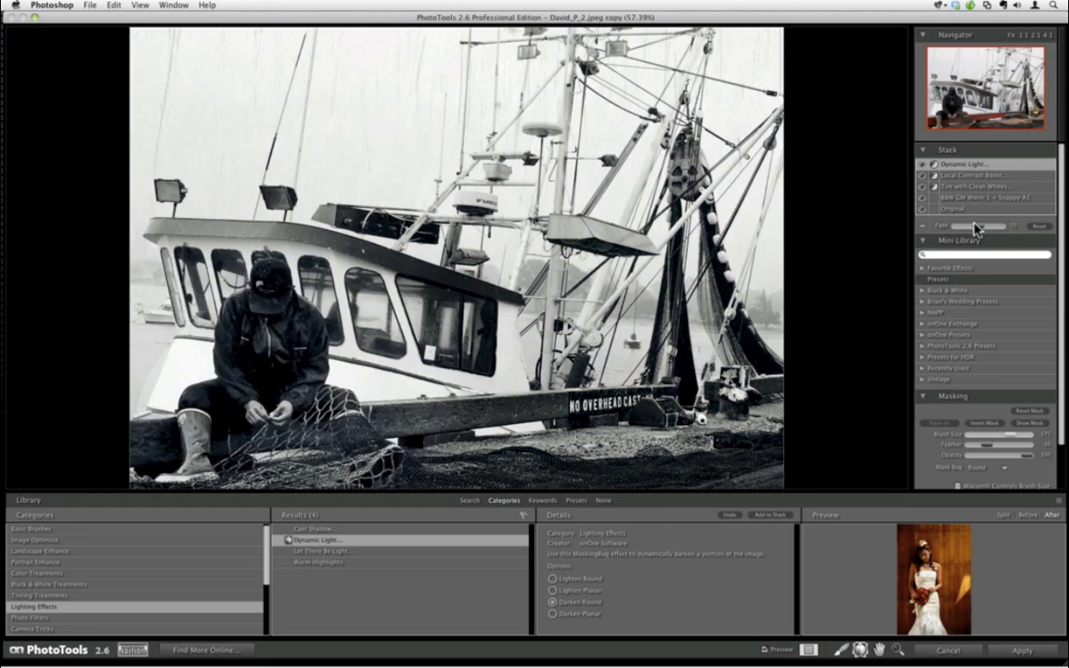
left_click_drag(975, 228, 984, 229)
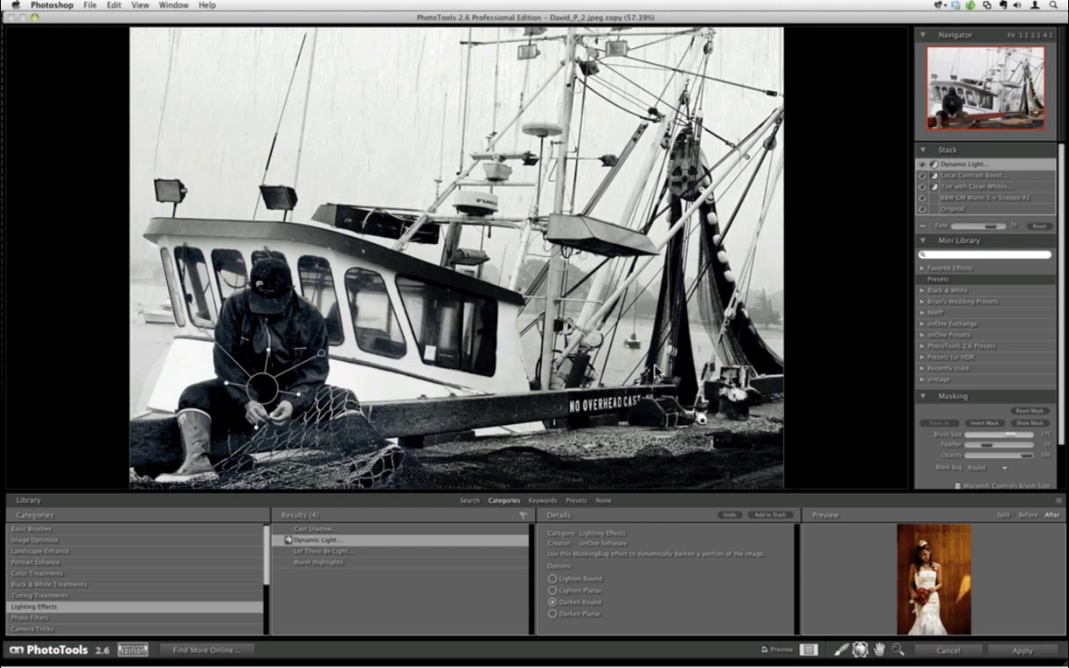
Rotate the round mask and move its center over the net beside the fisherman's hands.
left_click_drag(263, 386, 330, 393)
left_click_drag(302, 388, 292, 389)
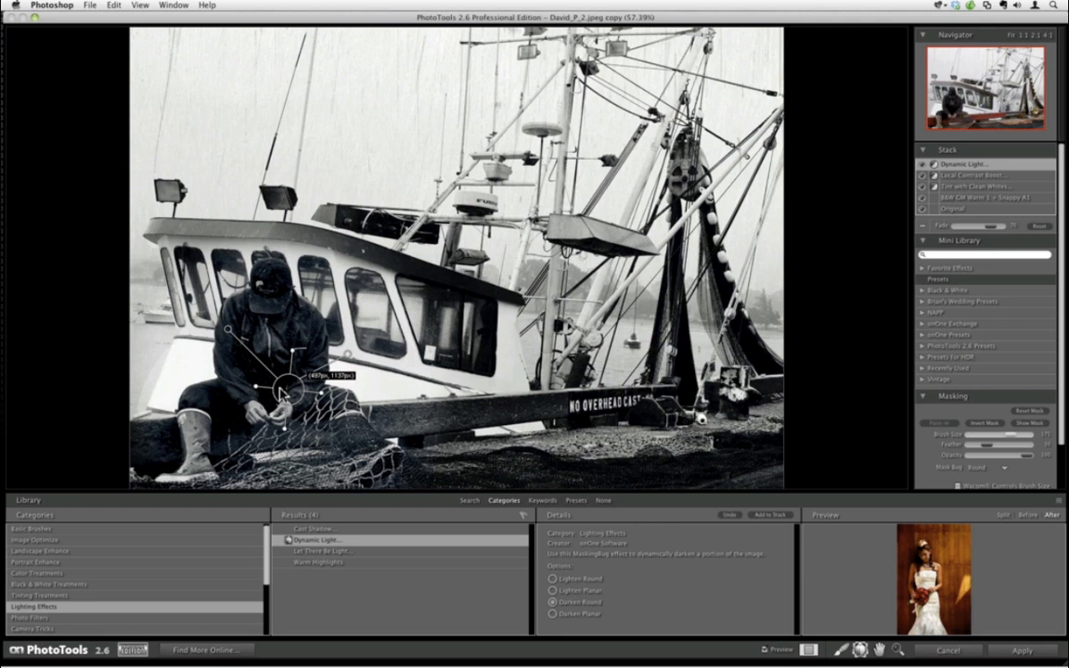
left_click_drag(283, 387, 290, 392)
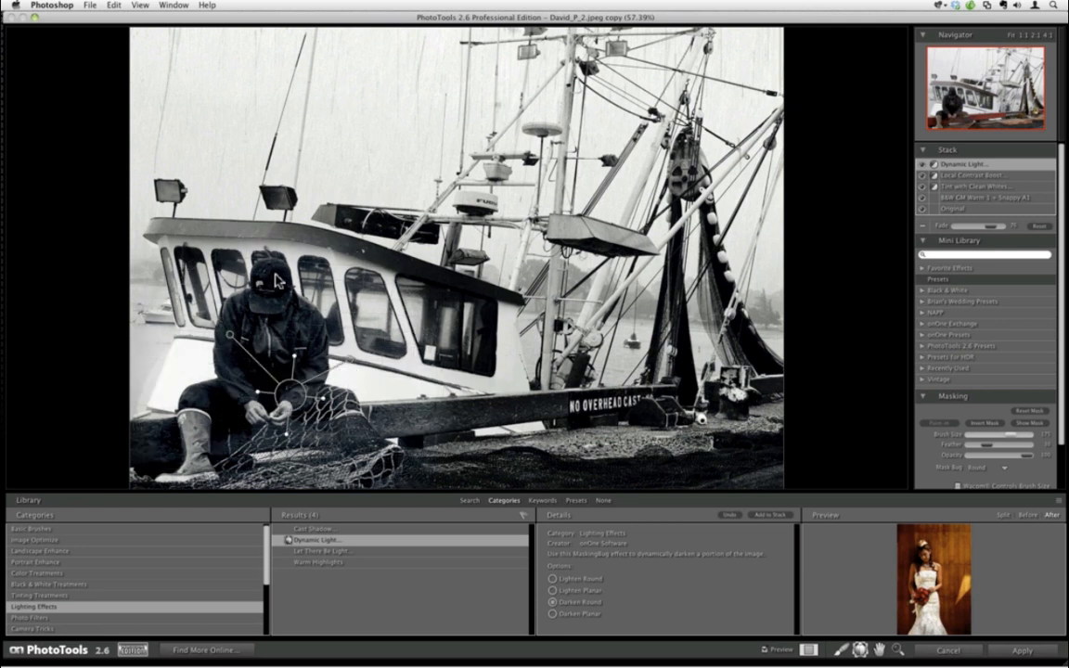
Refine the Dynamic Light mask with the masking brush around the fisherman and cabin, and apply the effect stack to the photo.
left_click(840, 650)
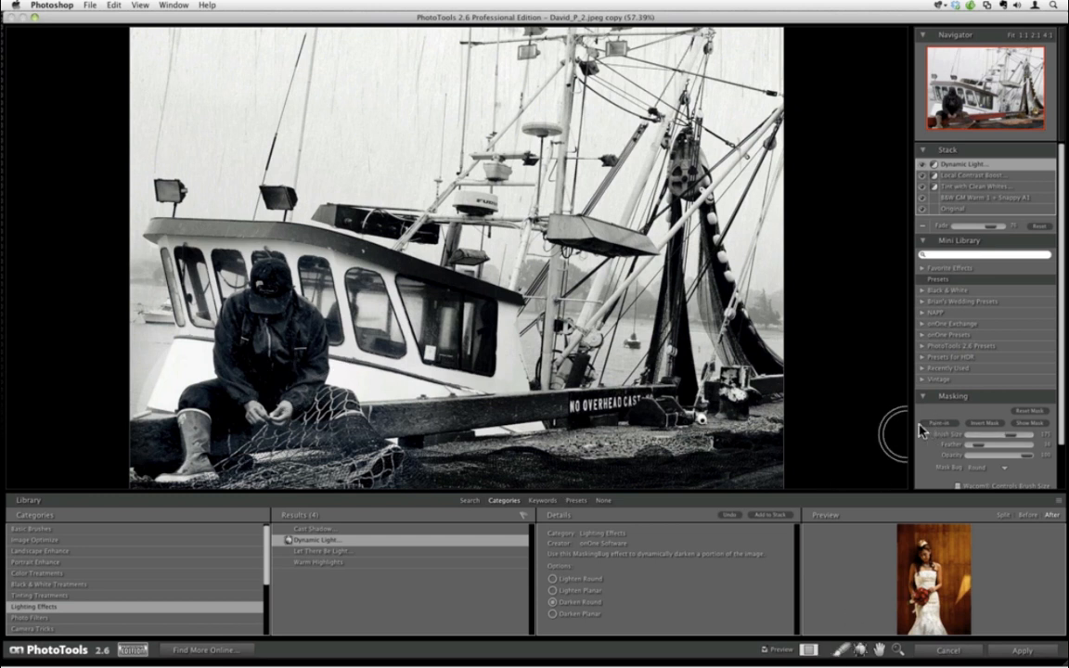
mouse_move(294, 232)
left_mouse_down()
mouse_move(356, 296)
mouse_move(357, 336)
mouse_move(341, 344)
mouse_move(321, 249)
mouse_move(306, 234)
mouse_move(197, 215)
mouse_move(201, 237)
mouse_move(183, 258)
mouse_move(181, 348)
mouse_move(120, 411)
left_mouse_up()
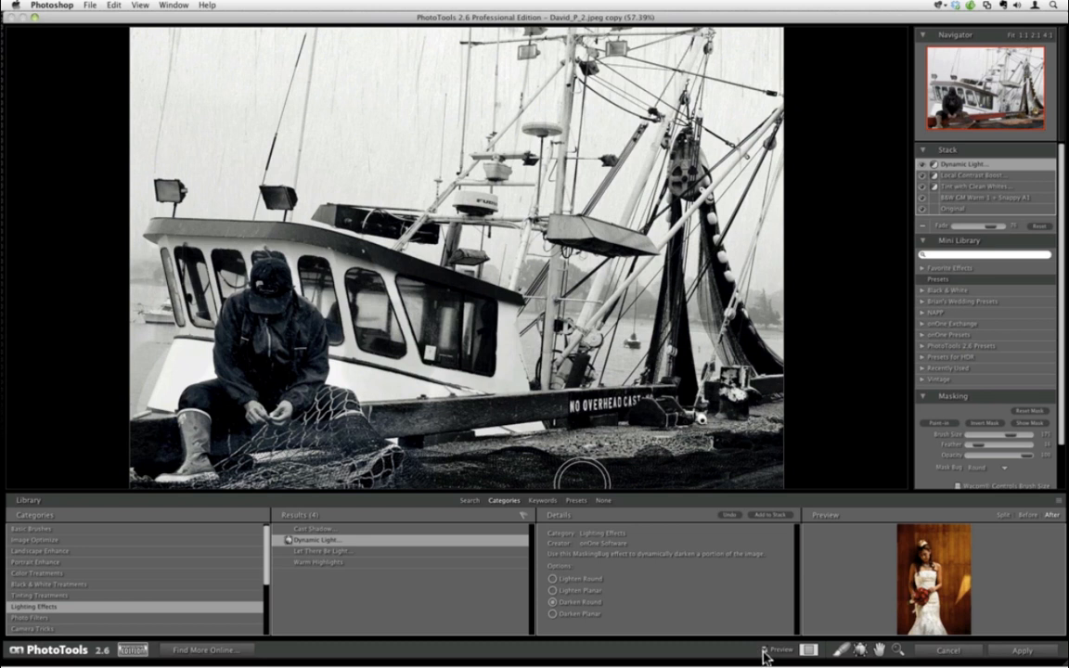
left_click(1015, 651)
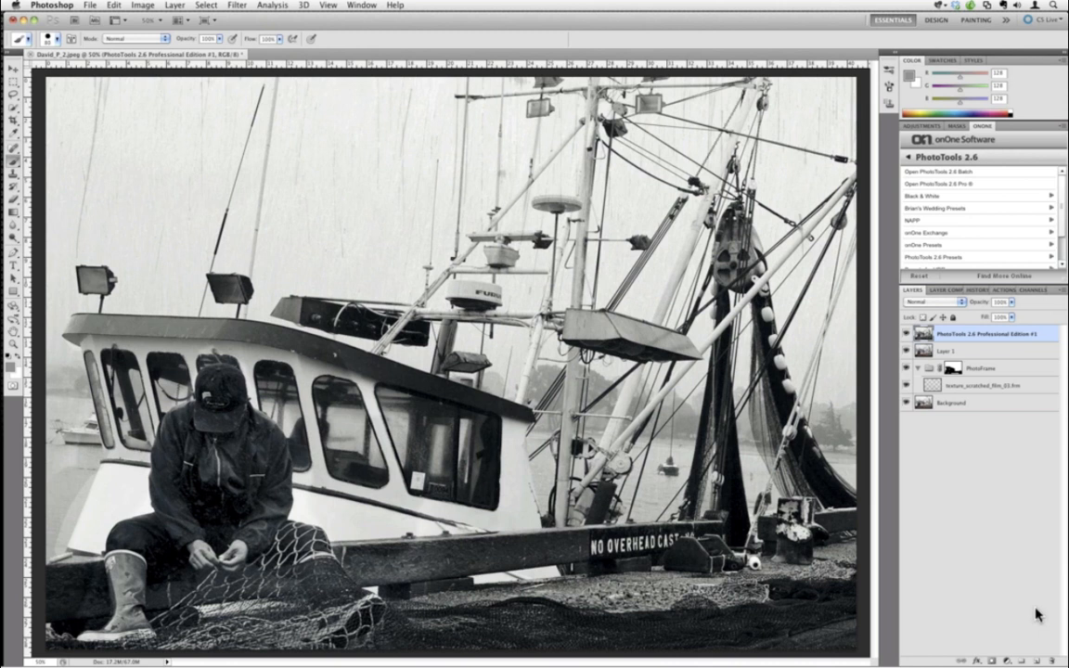
Compare the original Background, the PhotoFrame texture and the finished black-and-white stack by toggling layer visibility, collapsing the PhotoFrame group.
left_click(906, 403, "alt")
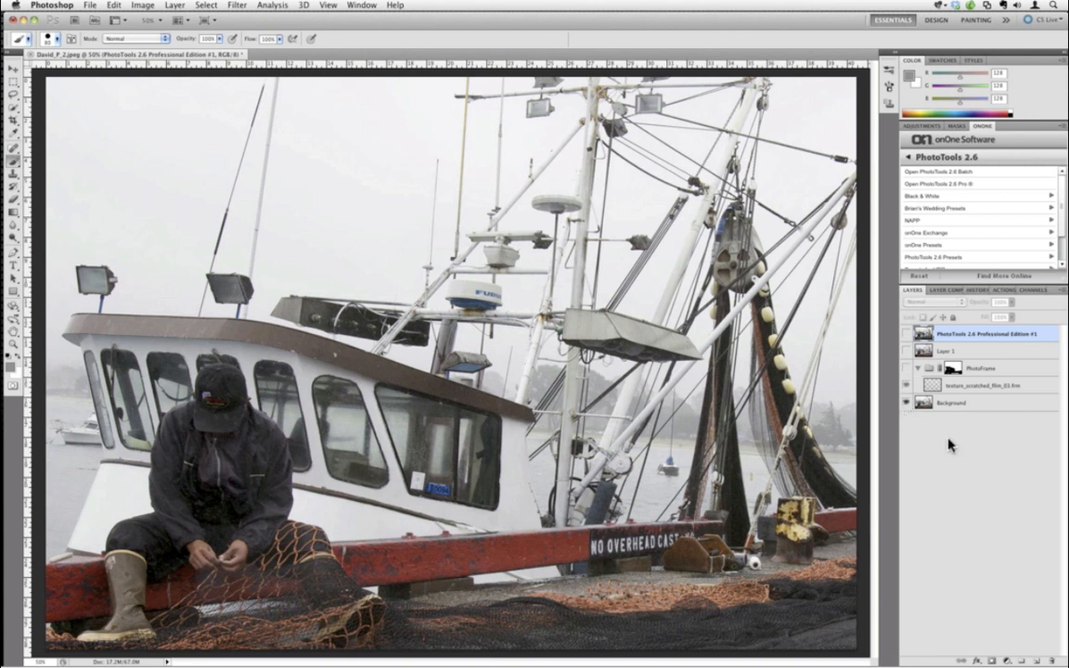
left_click(918, 369)
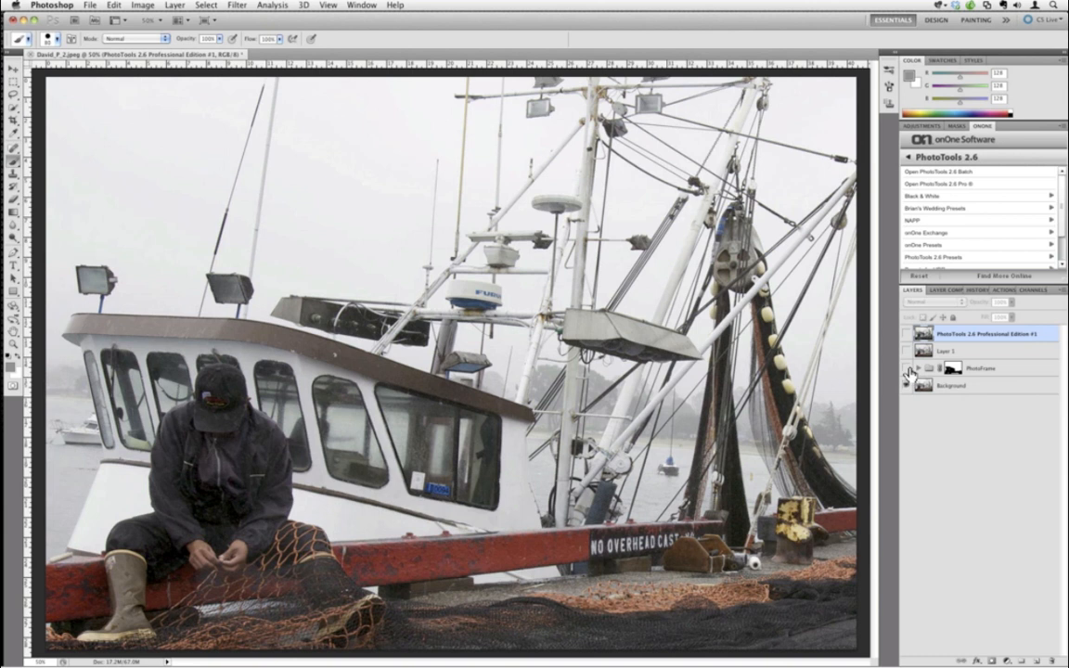
left_click(908, 369)
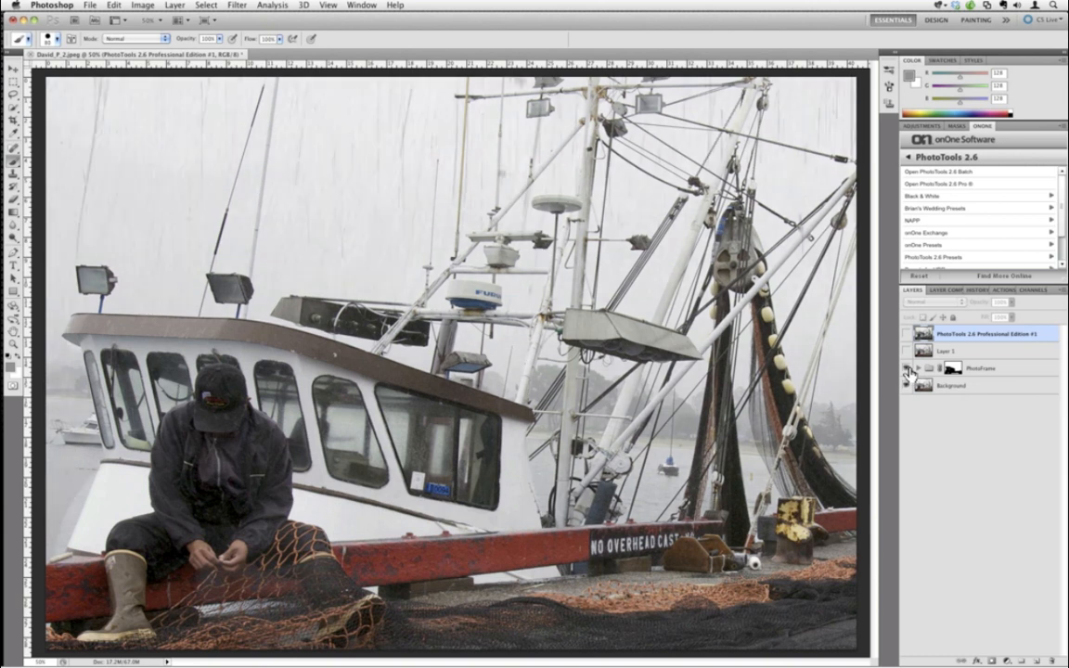
left_click(908, 369)
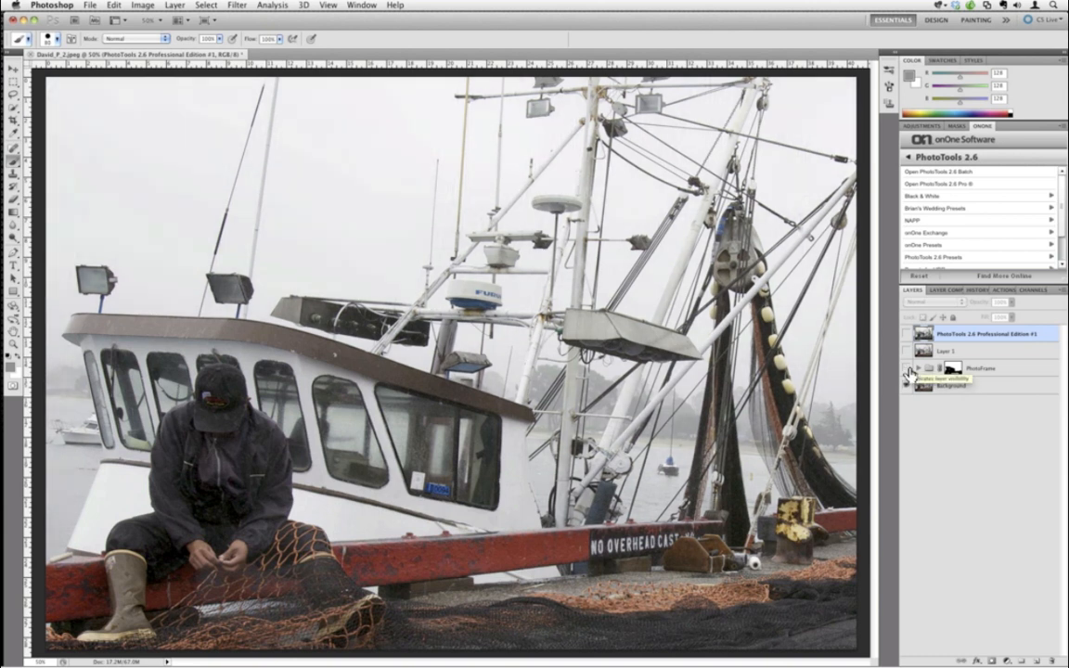
left_click(908, 370)
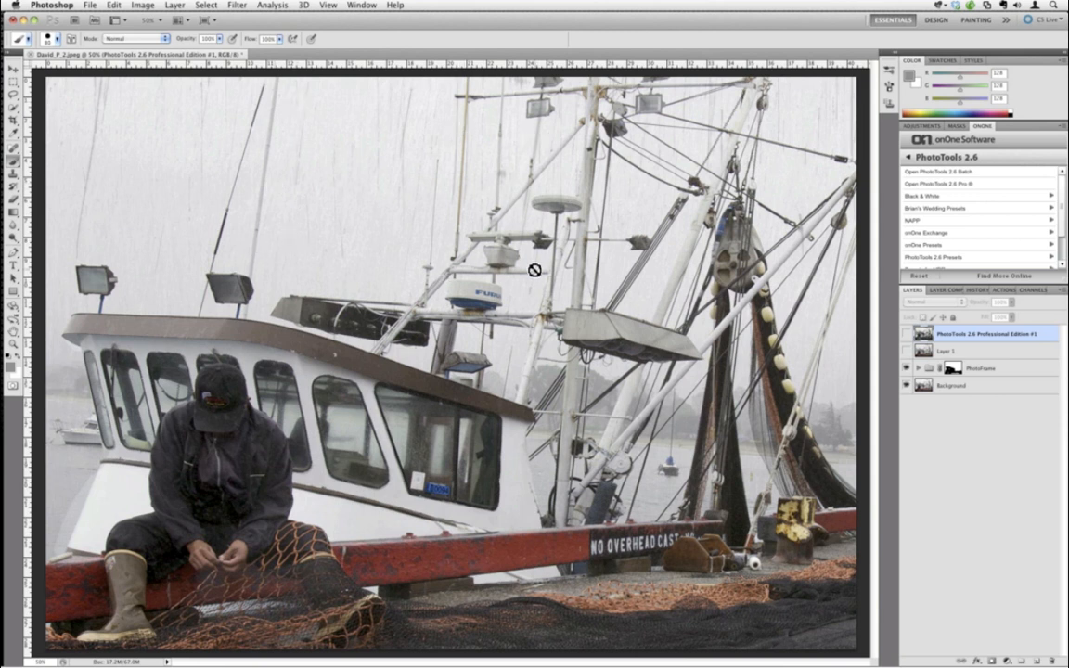
left_click(907, 333)
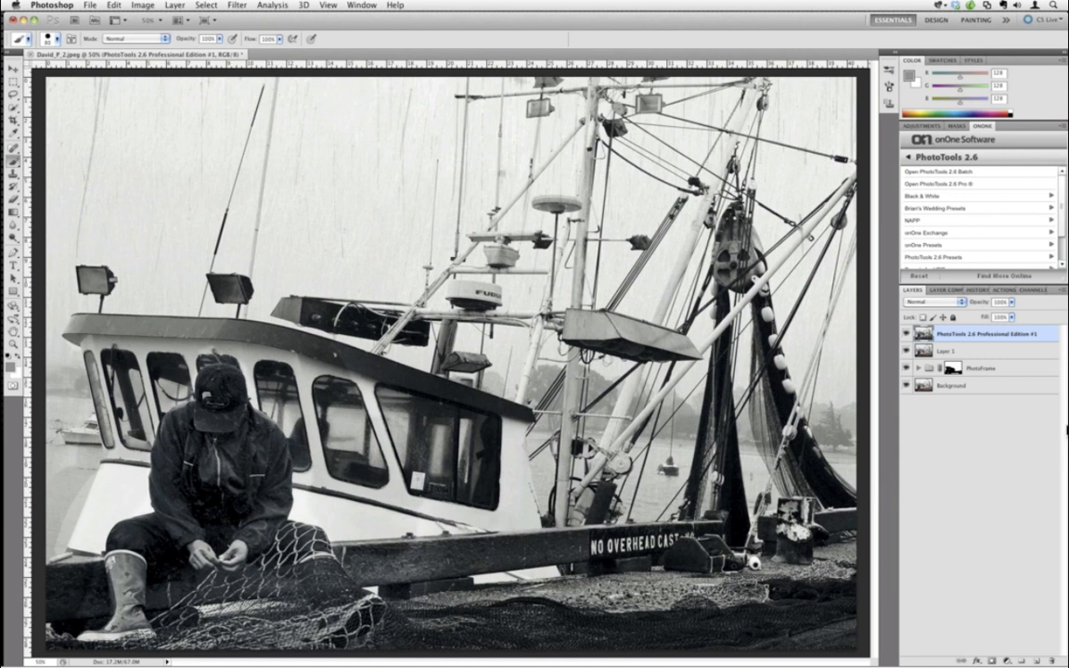
Close the fishing boat document without saving its changes.
mouse_move(4, 450)
left_click(32, 56)
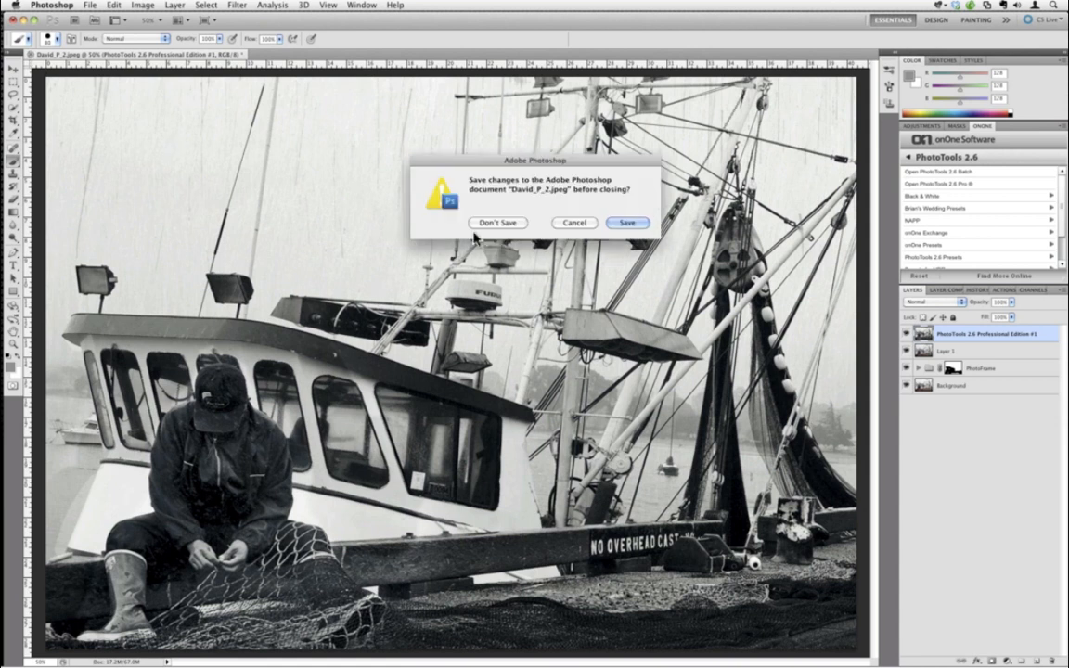
left_click(489, 223)
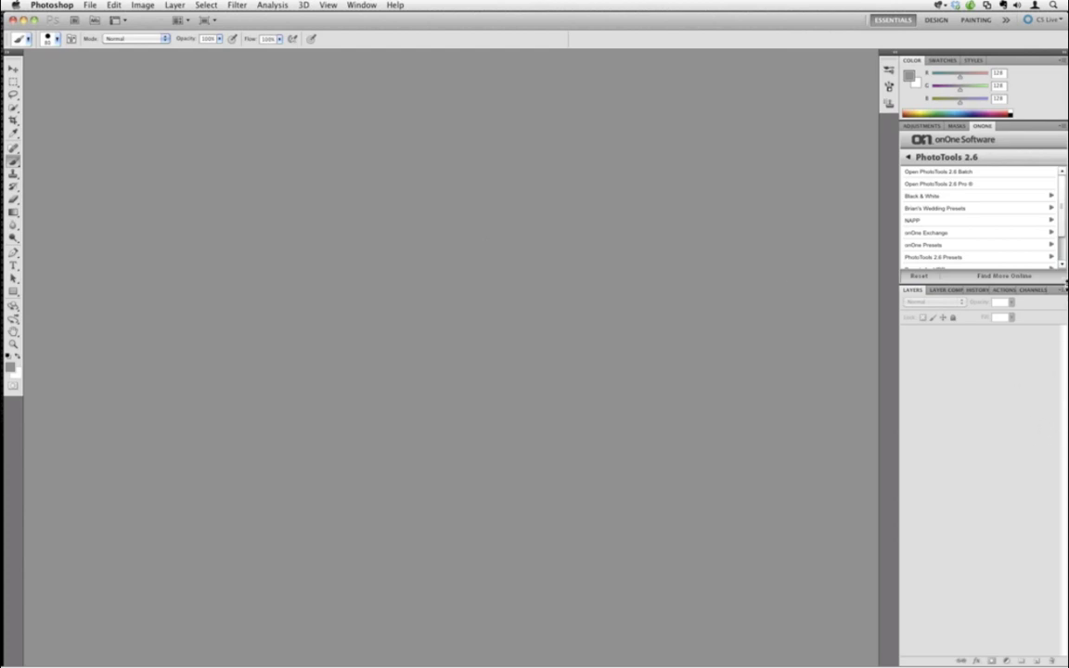
left_click(1064, 291)
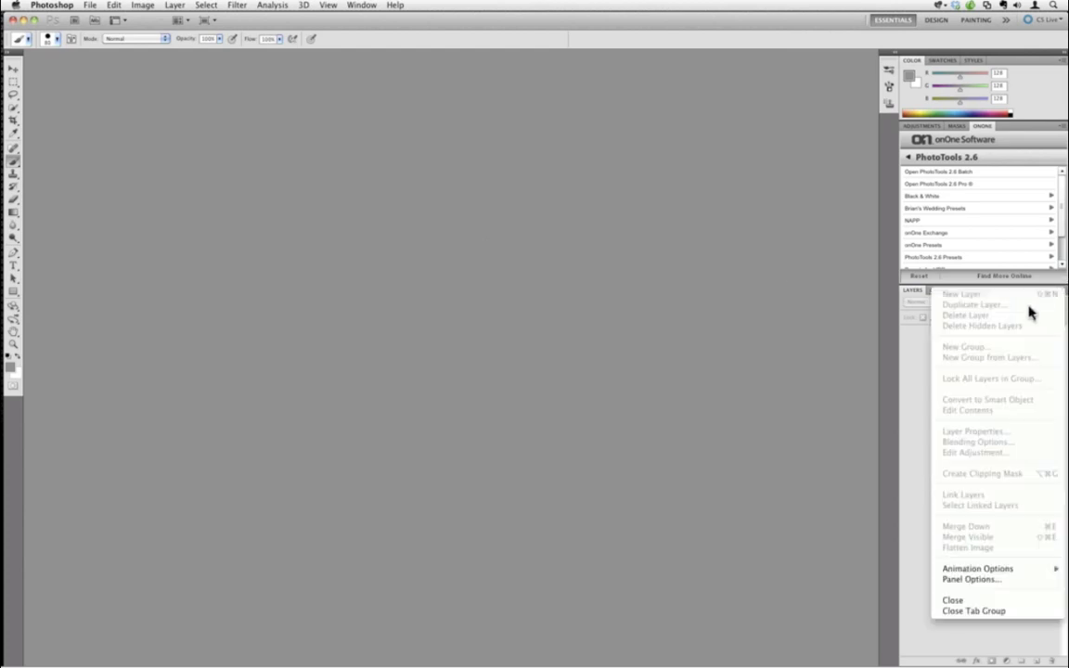
left_click(815, 336)
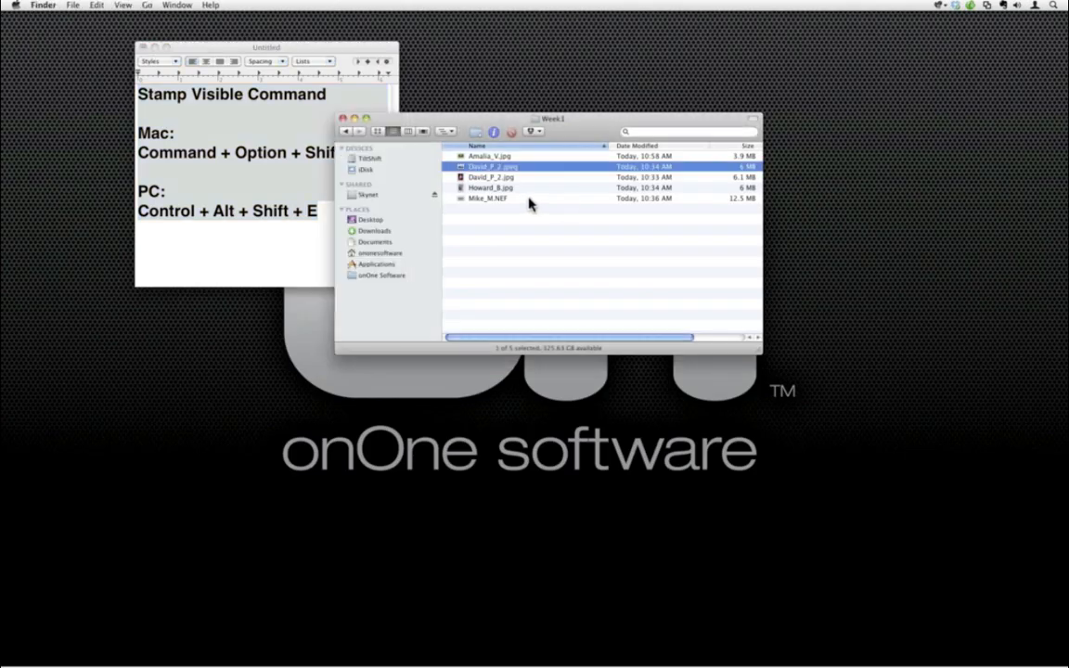
Preview the bass guitarist and lighthouse photos in the Week1 folder in Finder.
left_click(506, 178)
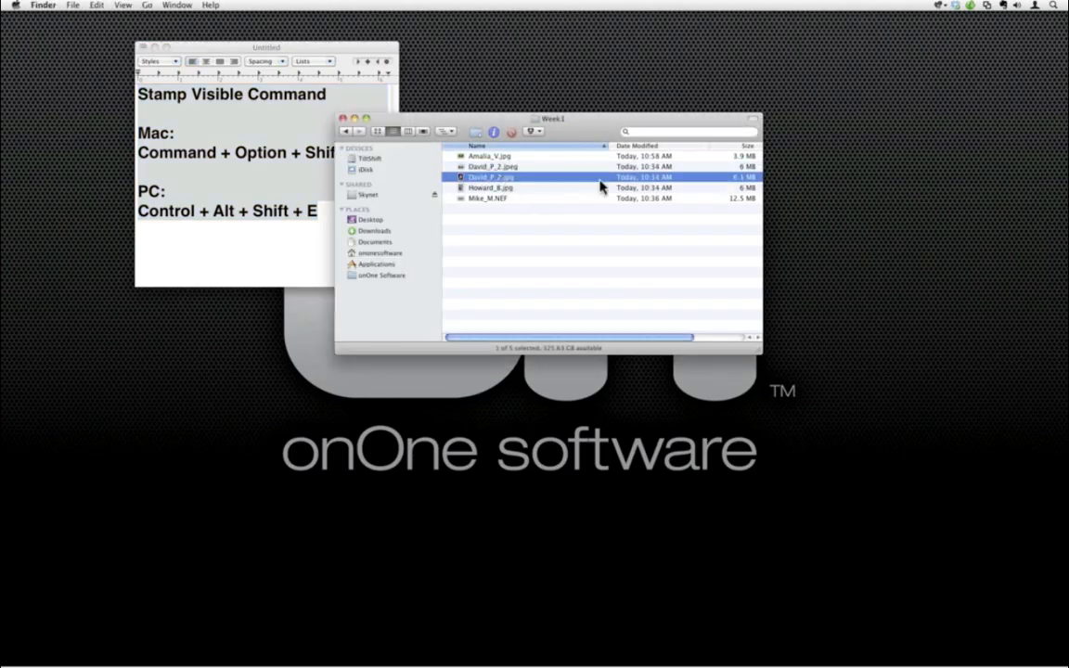
key("space")
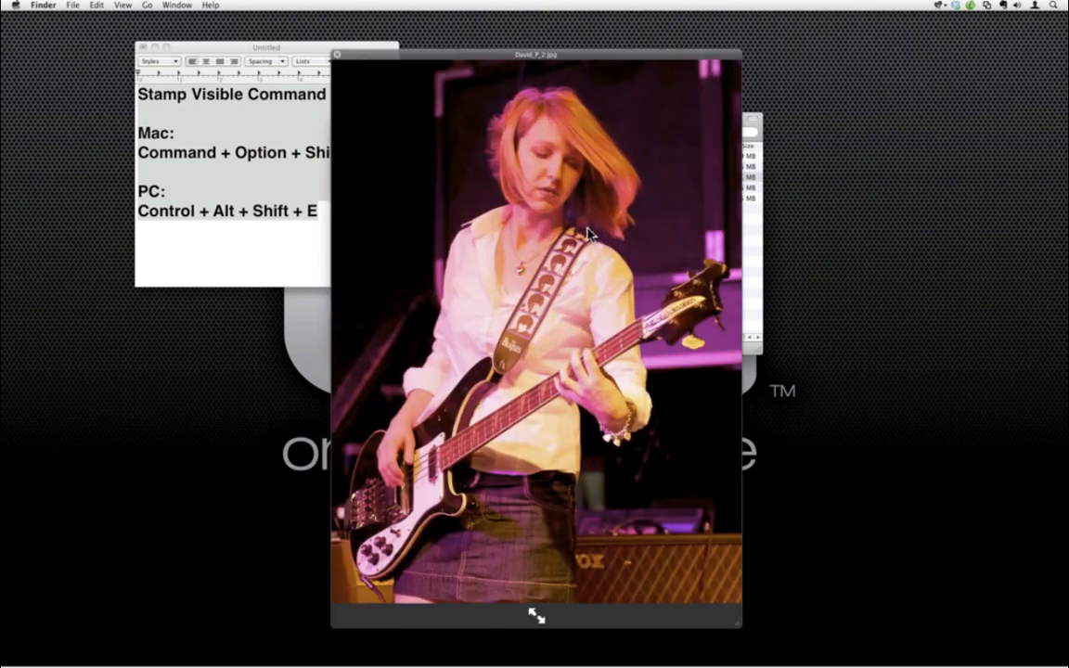
key("space")
left_click(503, 190)
key("space")
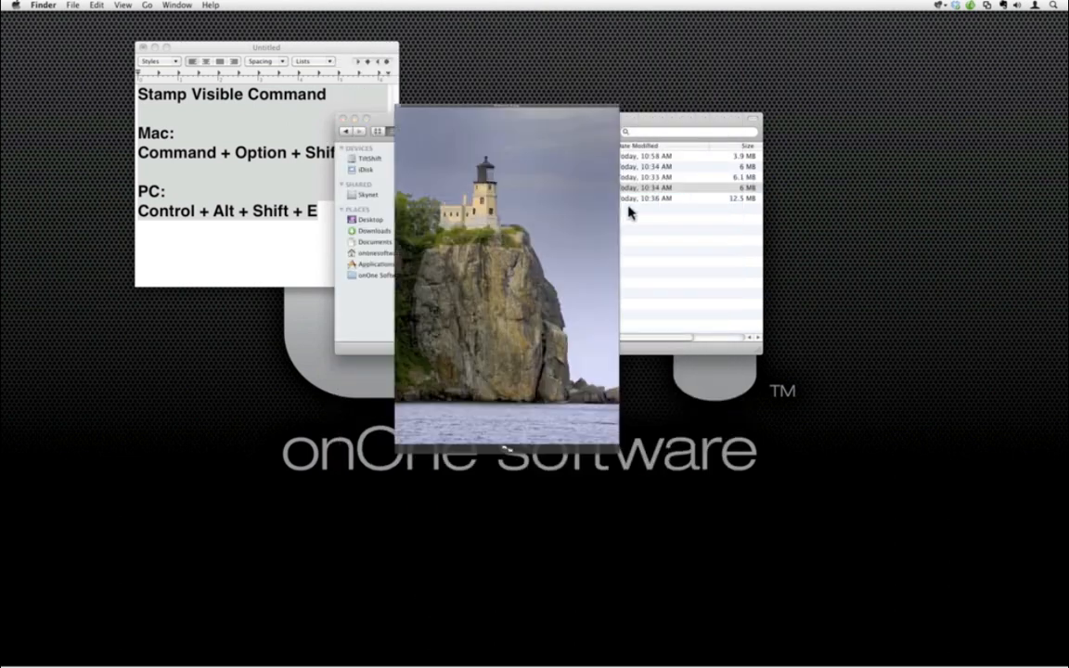
key("space")
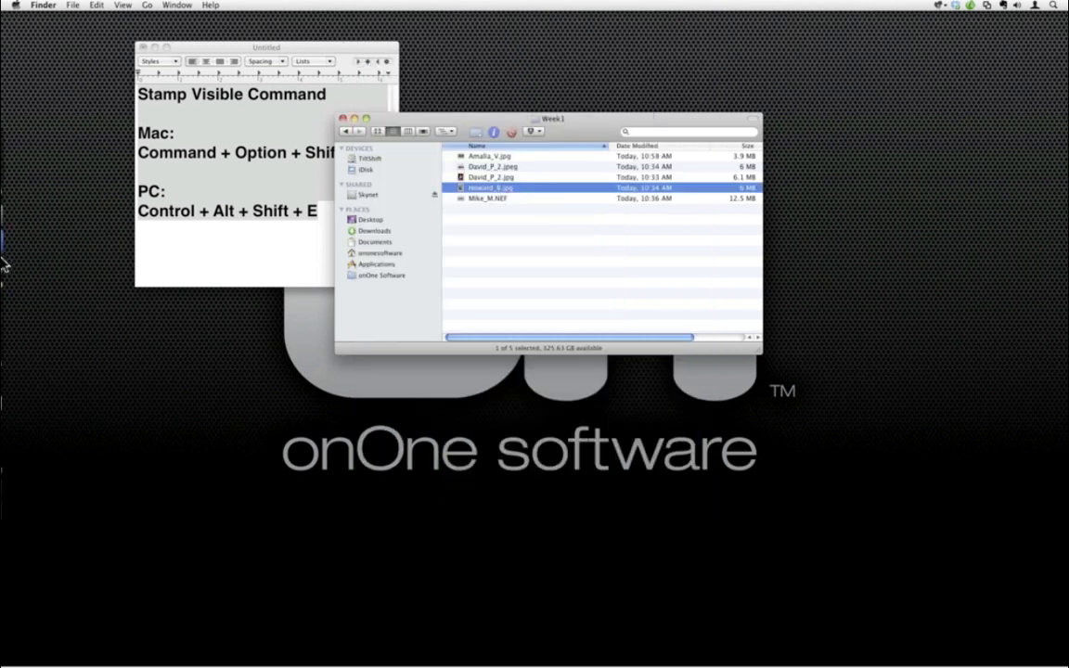
Open the lighthouse photo in Photoshop and fit it to the screen.
mouse_move(3, 255)
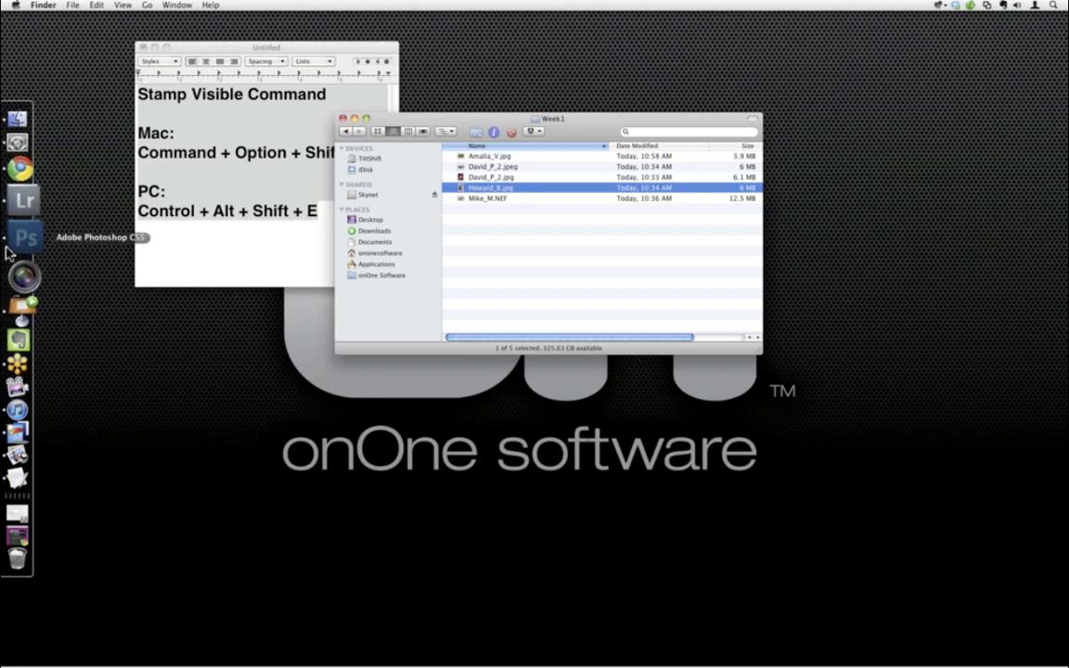
left_click(17, 211)
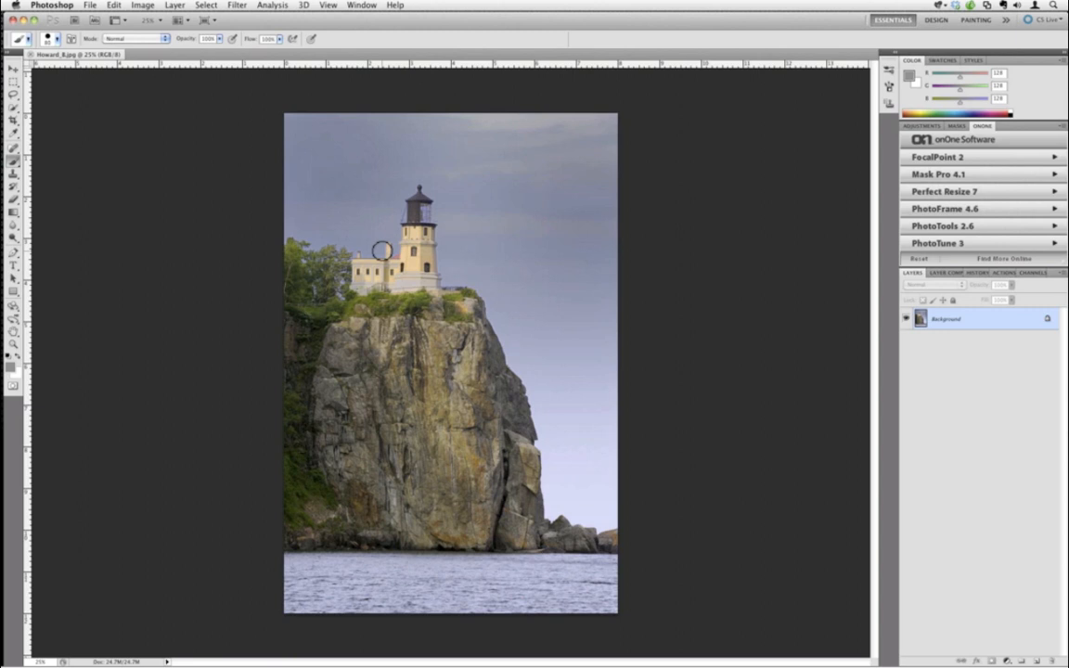
key("super+0")
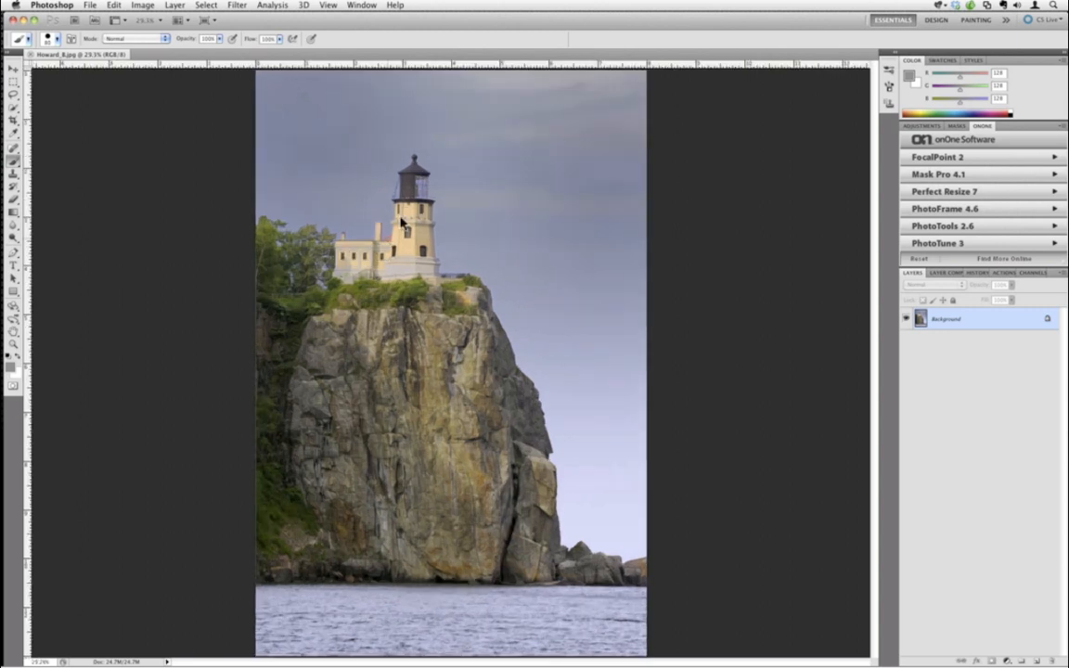
Open the lighthouse photo in PhotoTools 2.6, add the Pastel Colors effect from Stylized Effects, and set its fade to about 34.
left_click(930, 227)
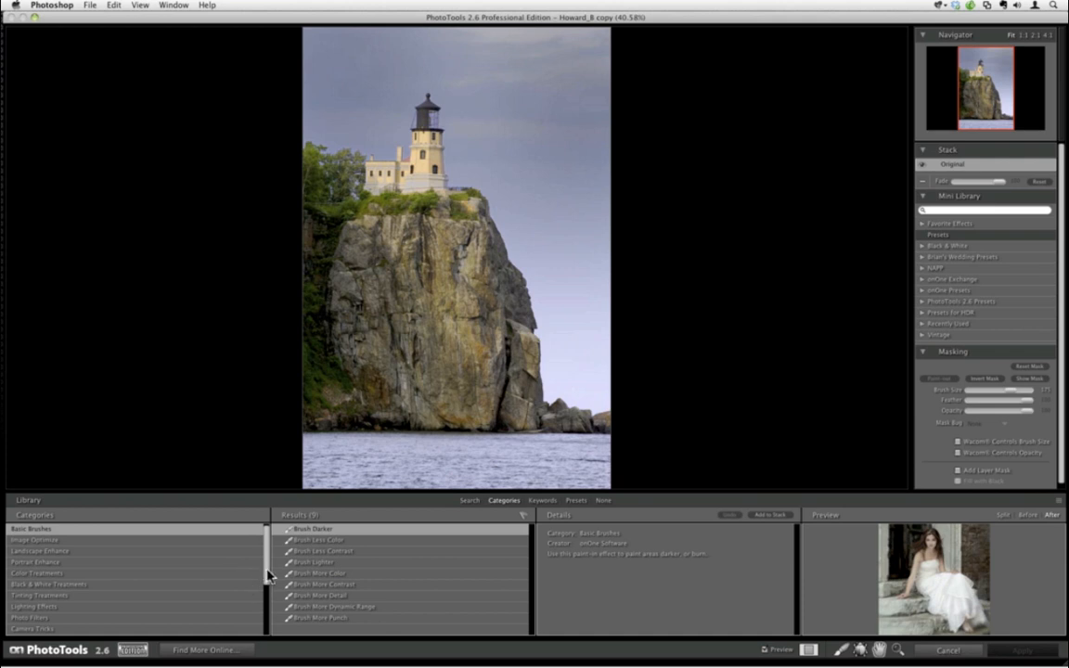
scroll(269, 575, "down", 5)
left_click(74, 575)
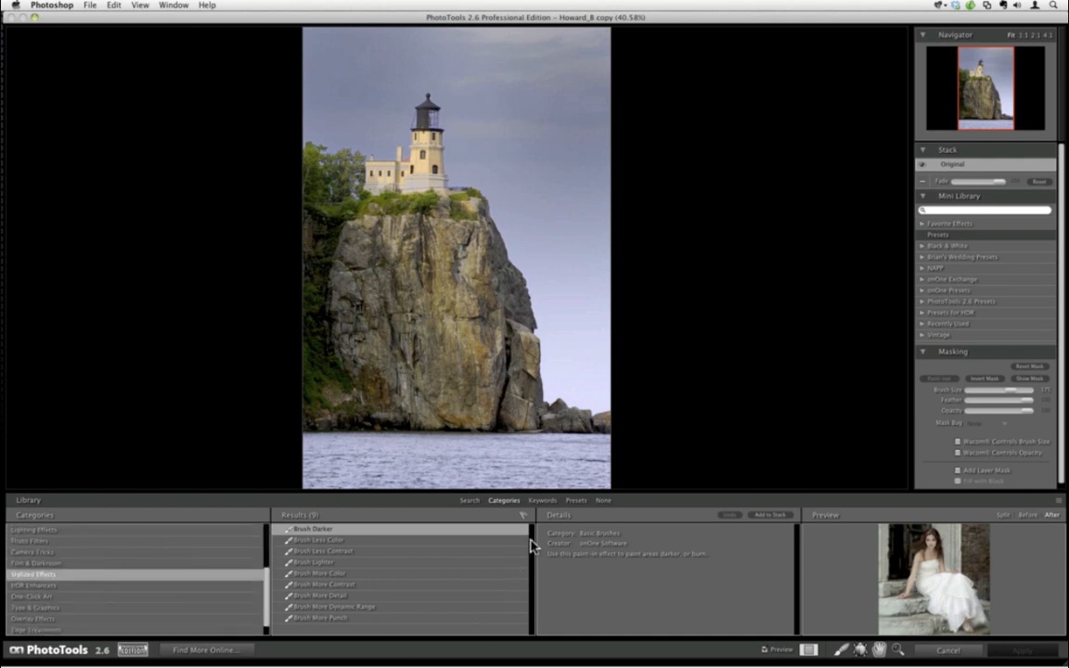
left_click_drag(529, 558, 533, 624)
scroll(339, 574, "up", 1)
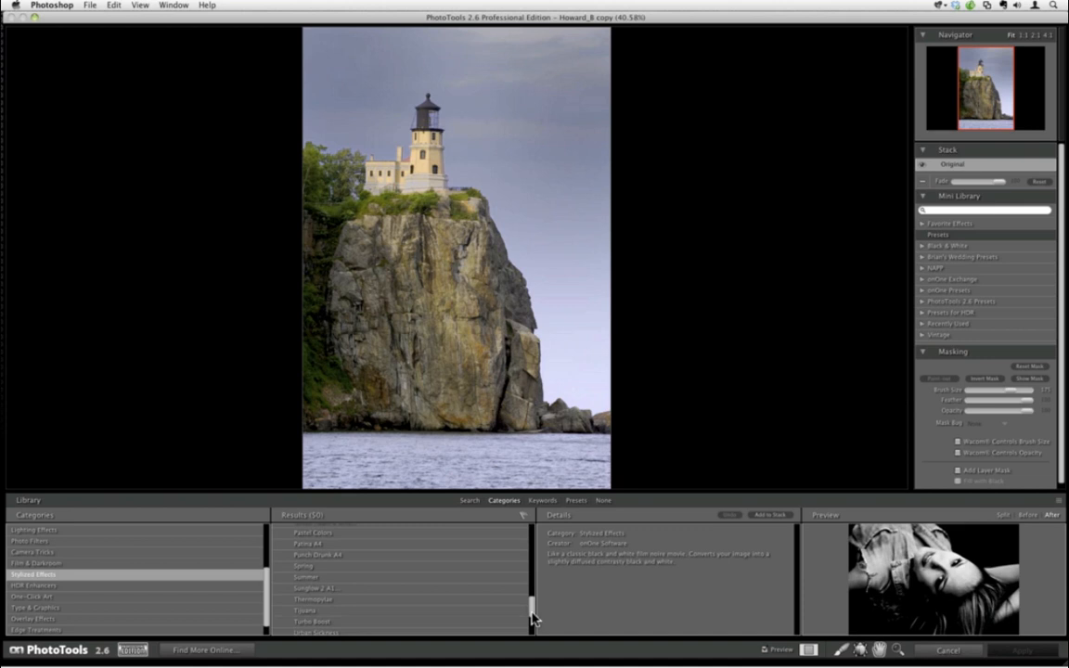
left_click(324, 534)
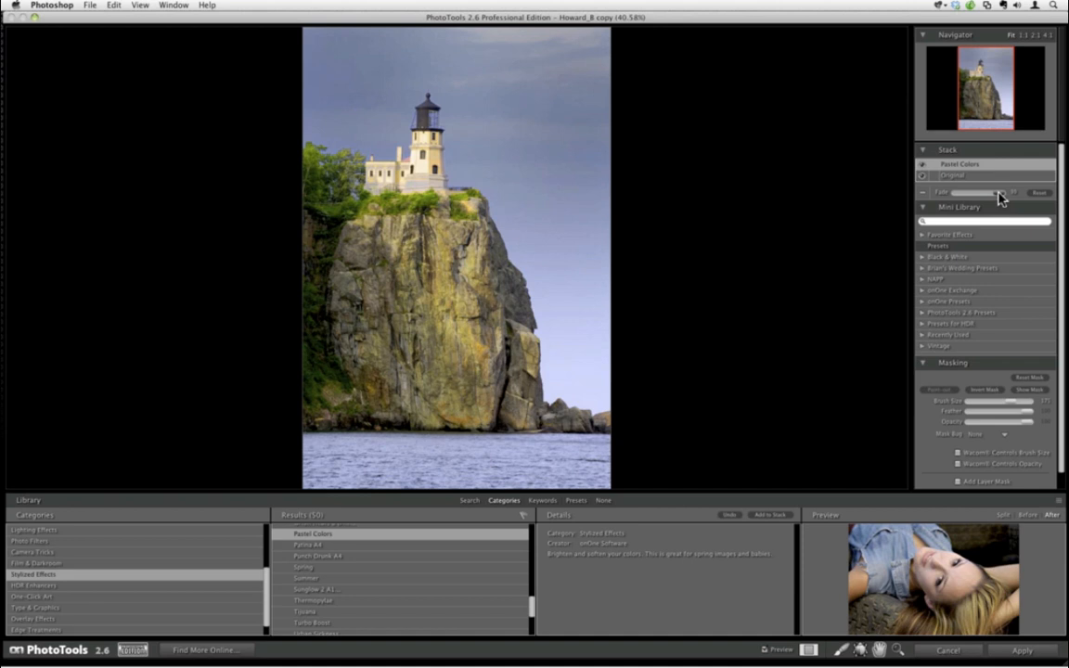
left_click_drag(999, 197, 965, 186)
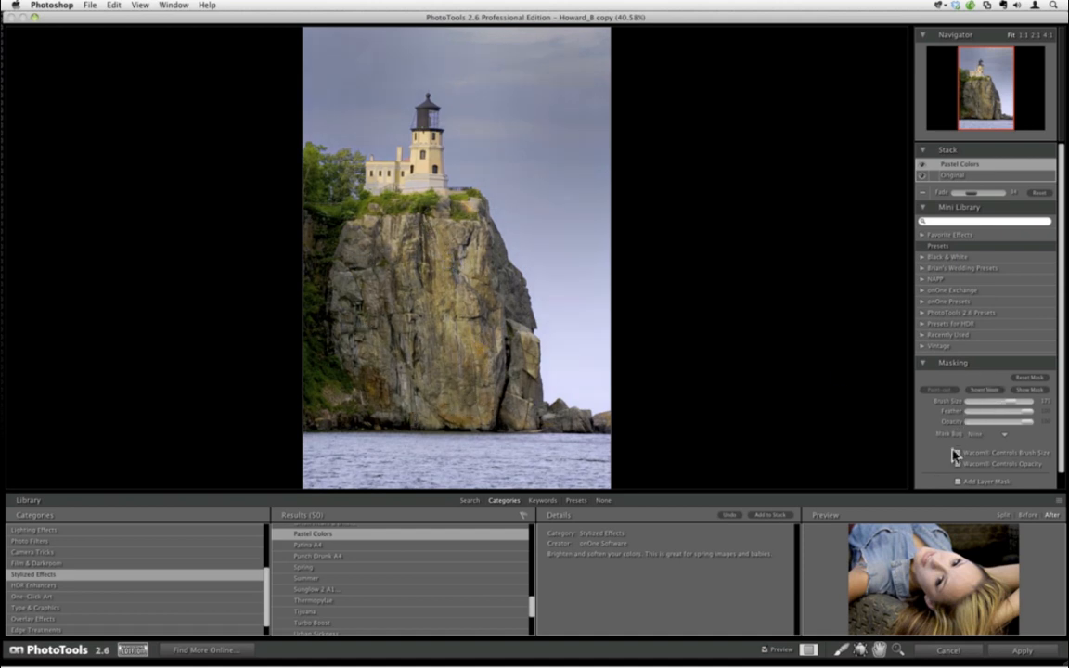
Brush the Pastel Colors mask over the trees beside the lighthouse with the masking brush reduced to about 70.
left_click(842, 651)
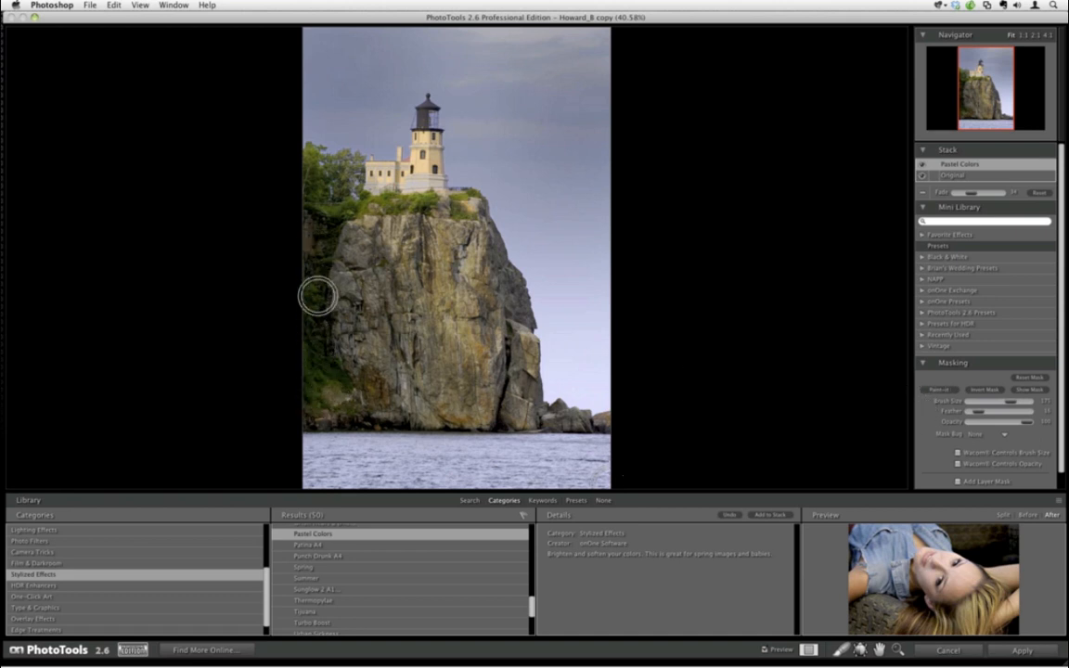
key("bracketleft")
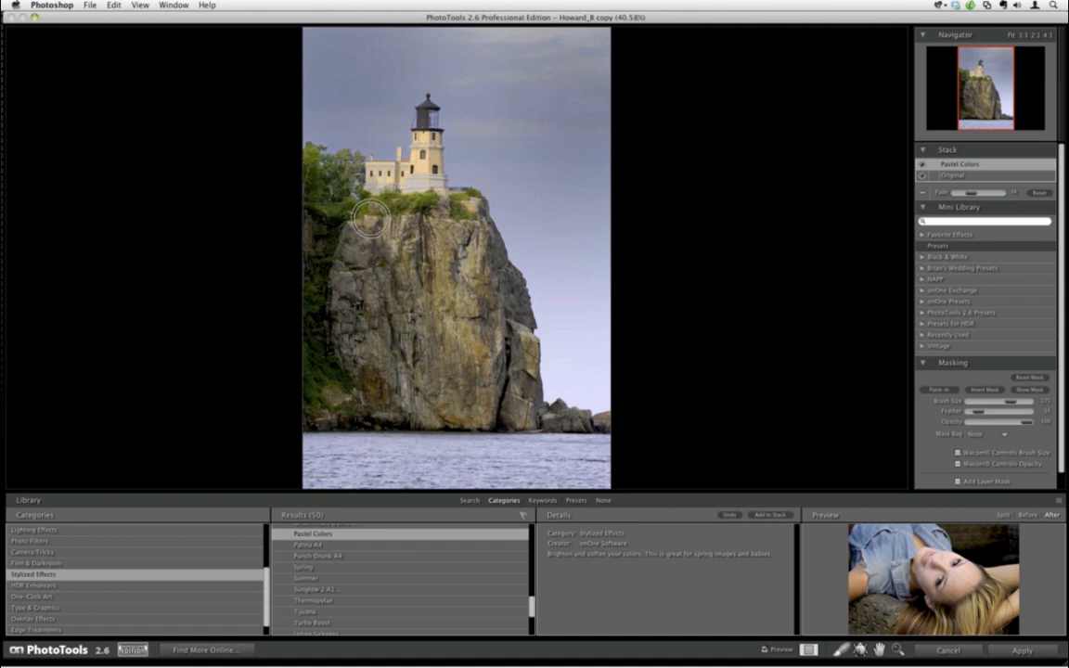
mouse_move(336, 199)
left_mouse_down()
mouse_move(325, 194)
mouse_move(356, 205)
mouse_move(339, 185)
mouse_move(384, 179)
mouse_move(461, 214)
mouse_move(414, 183)
mouse_move(310, 160)
mouse_move(338, 219)
mouse_move(341, 202)
left_mouse_up()
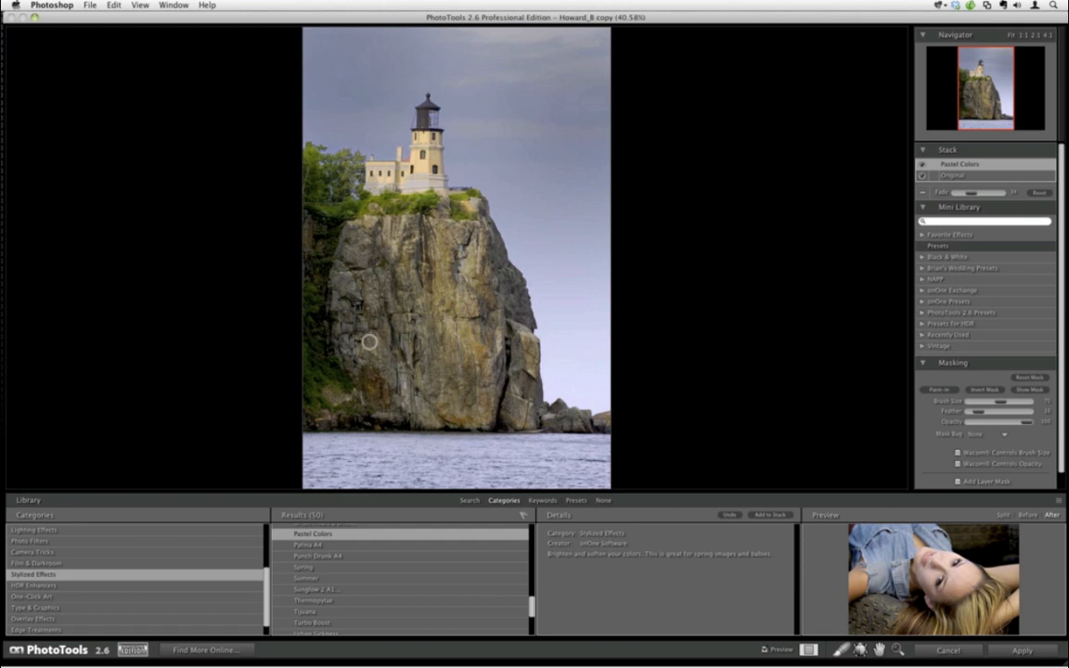
Add the Golden Hour Enhancer effect to the stack with a fade of about 37, and set the masking brush size to 20.
left_click_drag(533, 608, 530, 564)
left_click(288, 576)
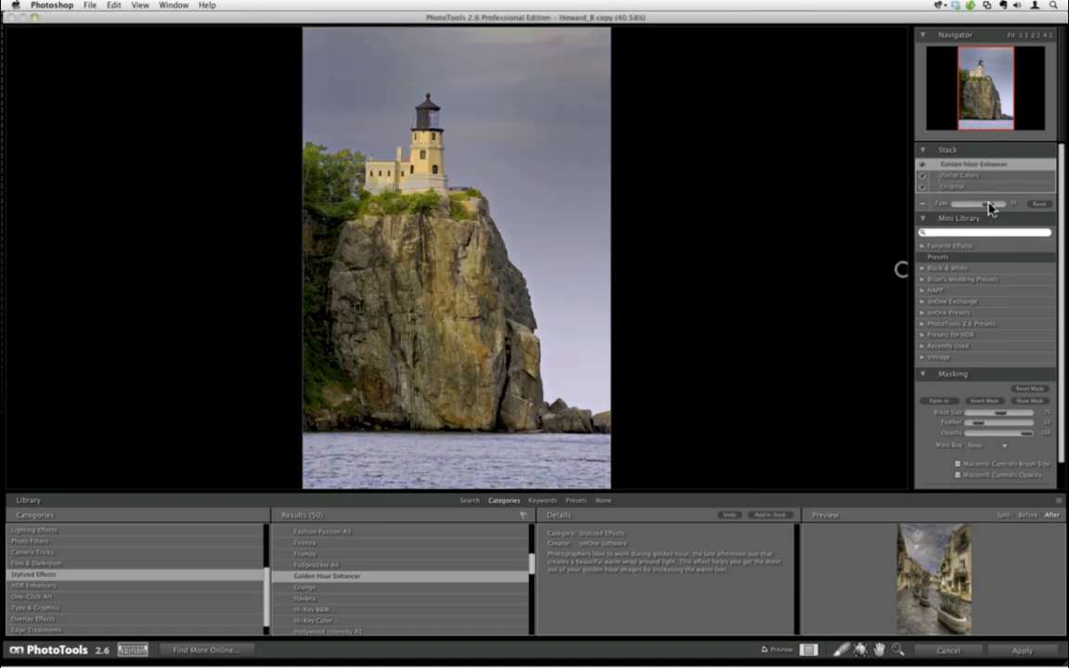
mouse_move(988, 203)
left_mouse_down()
mouse_move(959, 203)
mouse_move(968, 206)
left_mouse_up()
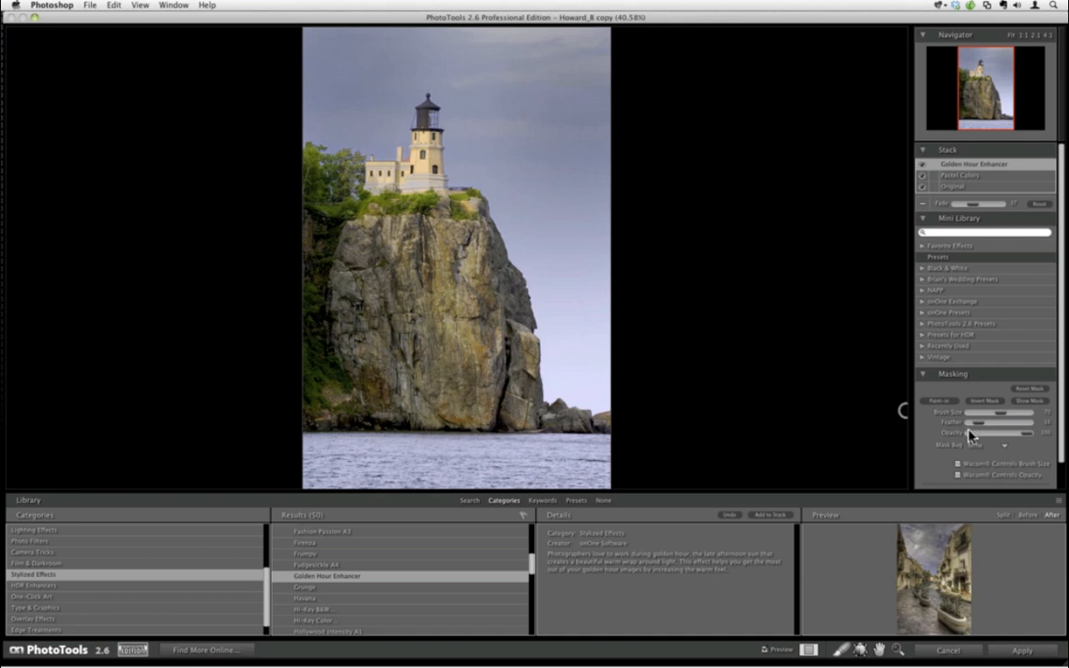
key("bracketright")
key("bracketright")
key("bracketright")
key("bracketright")
key("bracketright")
Add the Cyberpunk effect to the stack and set its fade to about 54.
left_click_drag(532, 570, 530, 545)
left_click(450, 549)
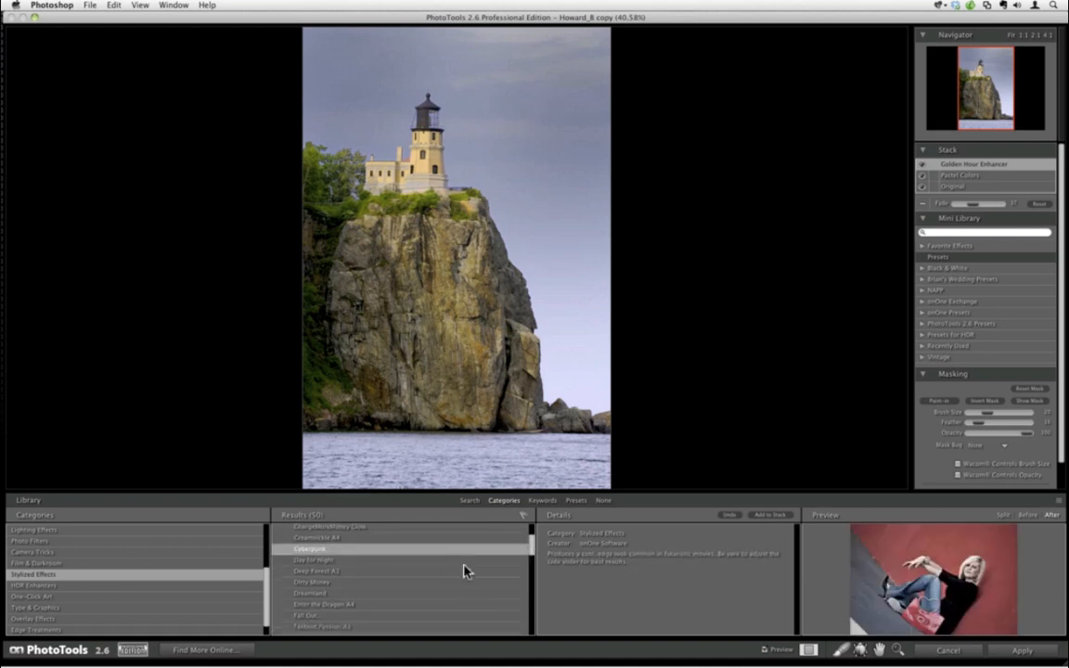
left_click(770, 517)
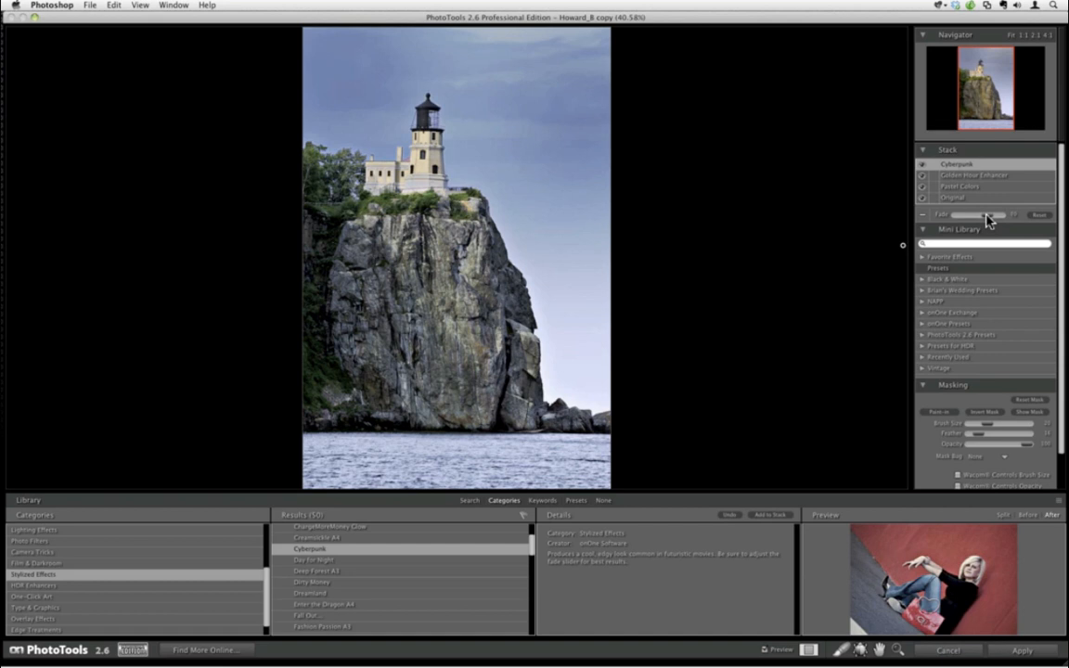
mouse_move(988, 219)
left_mouse_down()
mouse_move(961, 210)
mouse_move(978, 215)
left_mouse_up()
Switch the masking brush to Paint-out, enlarge it to about 200, and remove the Cyberpunk effect from the rock cliff.
left_click(937, 412)
key("bracketright")
key("bracketright")
key("bracketright")
key("bracketright")
key("bracketright")
mouse_move(386, 296)
left_mouse_down()
mouse_move(367, 260)
mouse_move(330, 376)
mouse_move(382, 380)
mouse_move(436, 357)
mouse_move(463, 262)
mouse_move(433, 288)
mouse_move(456, 354)
mouse_move(462, 244)
left_mouse_up()
Paint the Cyberpunk effect out of the trees and lighthouse with a smaller brush, and apply the effect stack to the photo.
key("bracketleft")
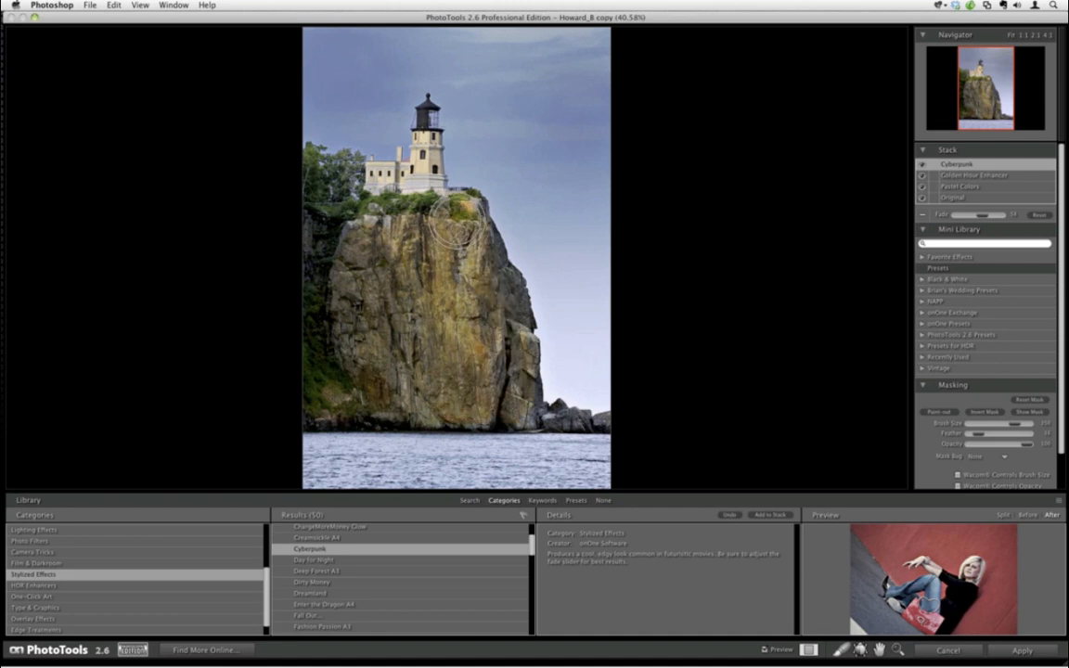
key("bracketleft")
mouse_move(310, 176)
left_mouse_down()
mouse_move(314, 159)
mouse_move(343, 177)
mouse_move(402, 185)
mouse_move(425, 136)
left_mouse_up()
key("bracketleft")
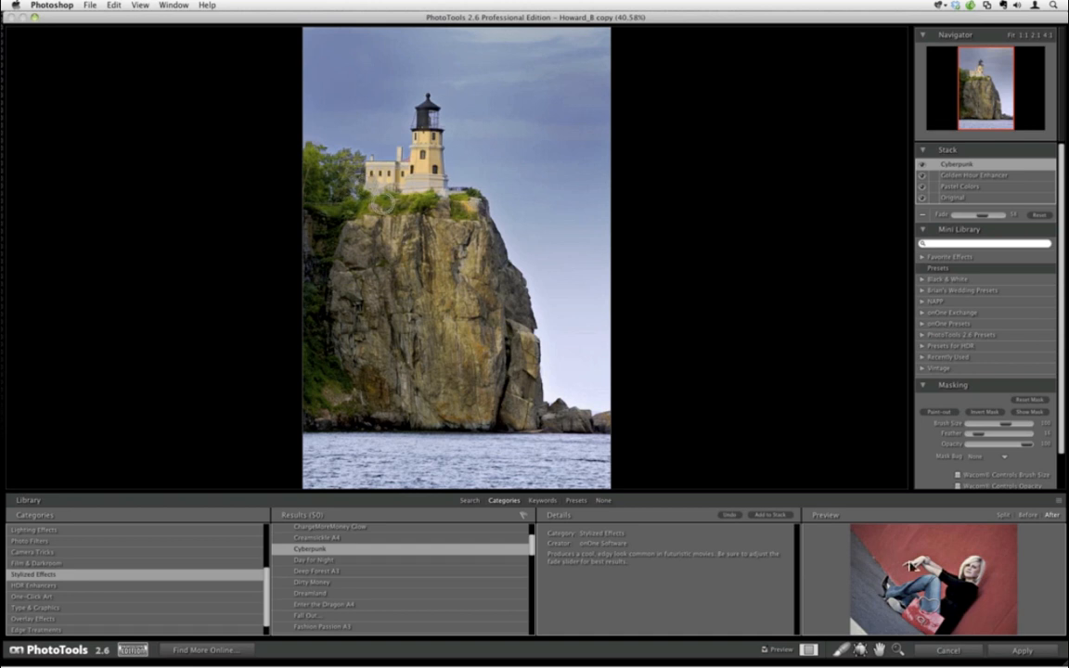
left_click(1019, 650)
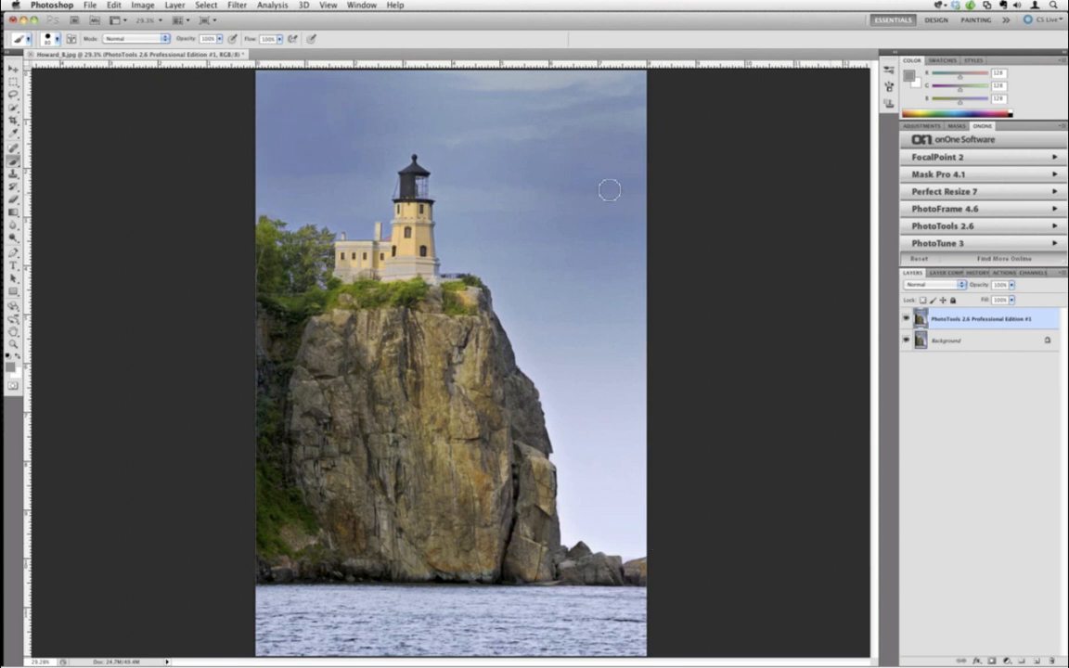
Open the lighthouse photo in FocalPoint 2 and reset the FocusBug, blur and option settings to their defaults.
left_click(950, 159)
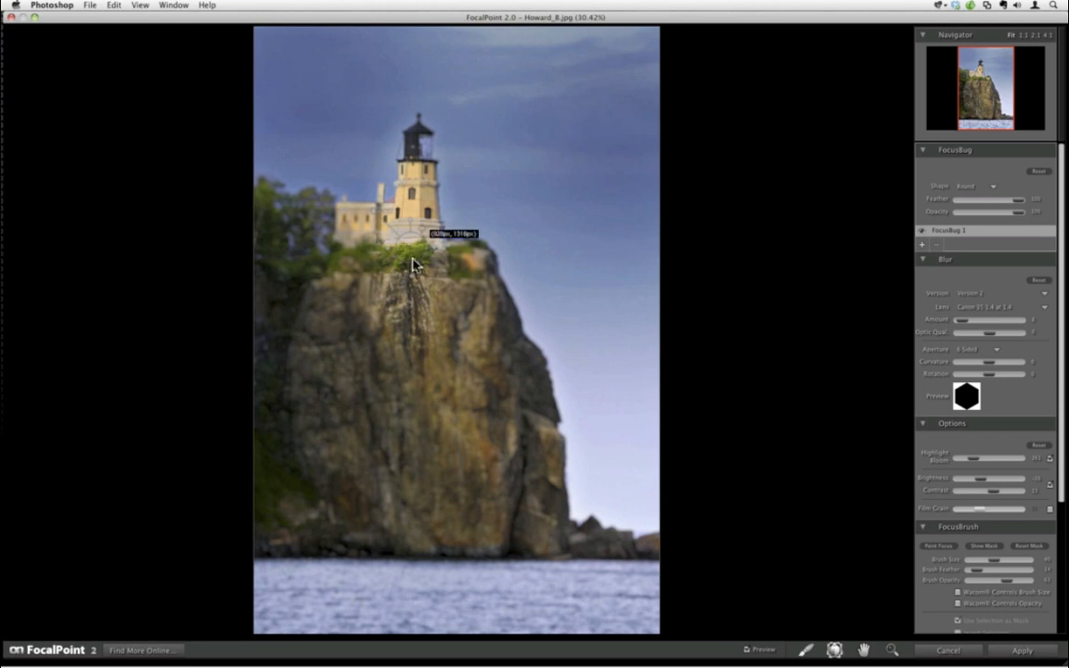
left_click_drag(412, 254, 417, 229)
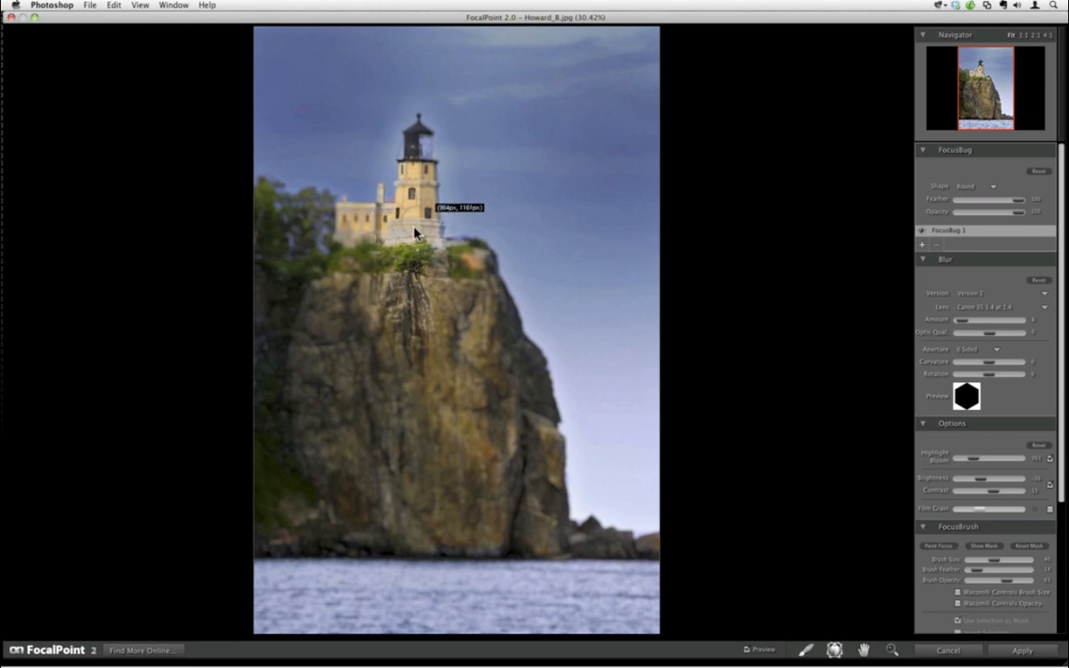
left_click(118, 6)
left_click(139, 73)
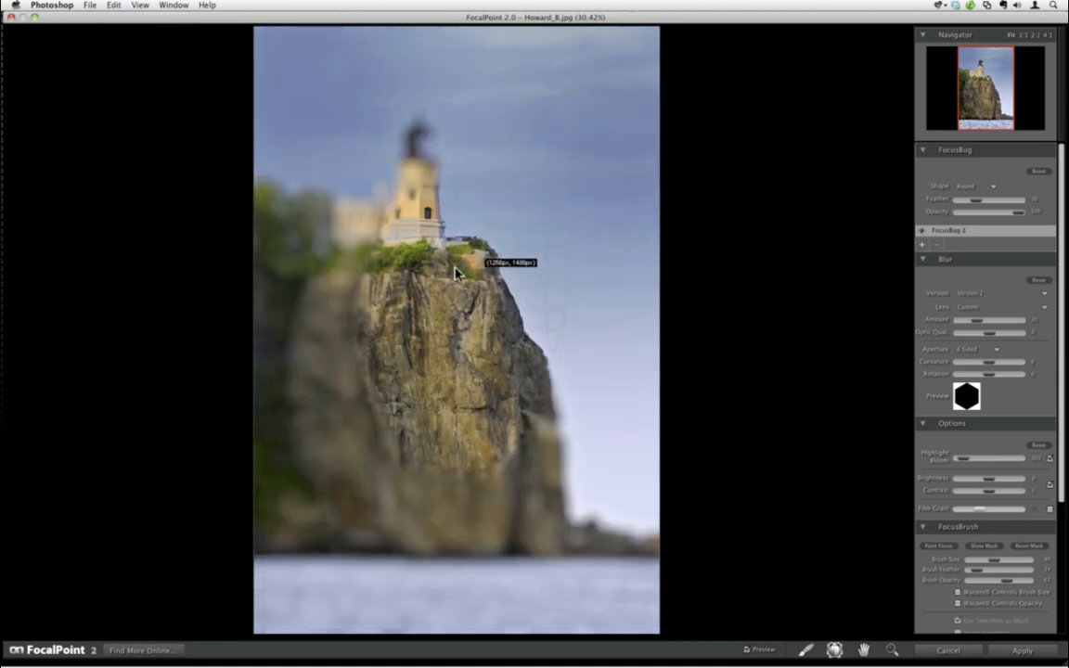
Centre the FocusBug on the lighthouse, change its shape to Planar, and rotate it so the sharp band runs horizontally across the lighthouse.
left_click(425, 239)
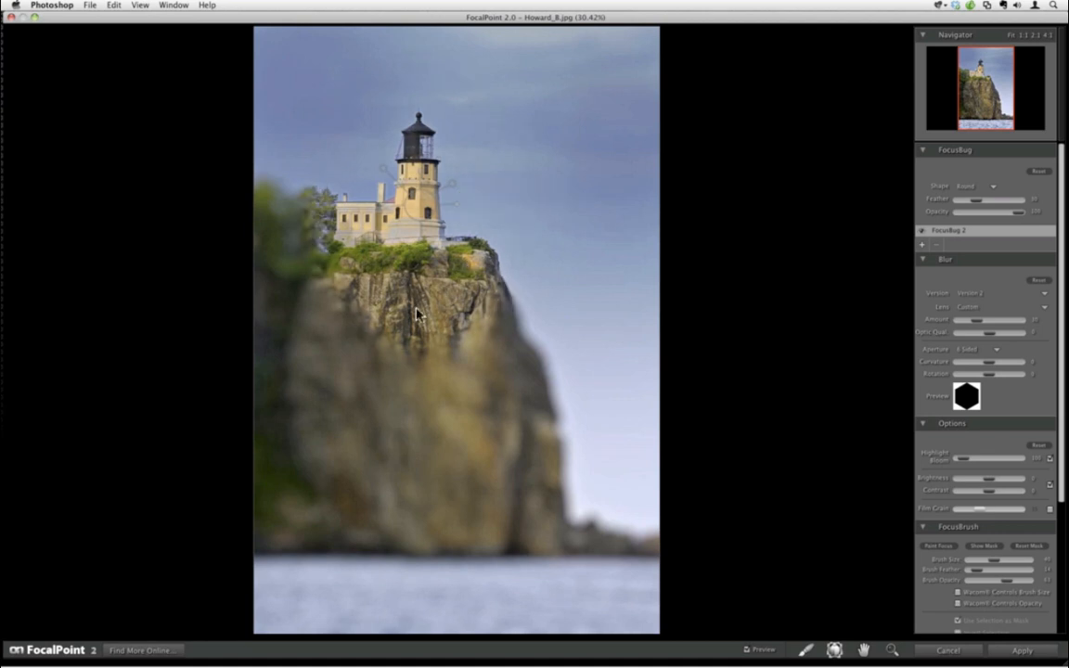
left_click(962, 189)
left_click(961, 193)
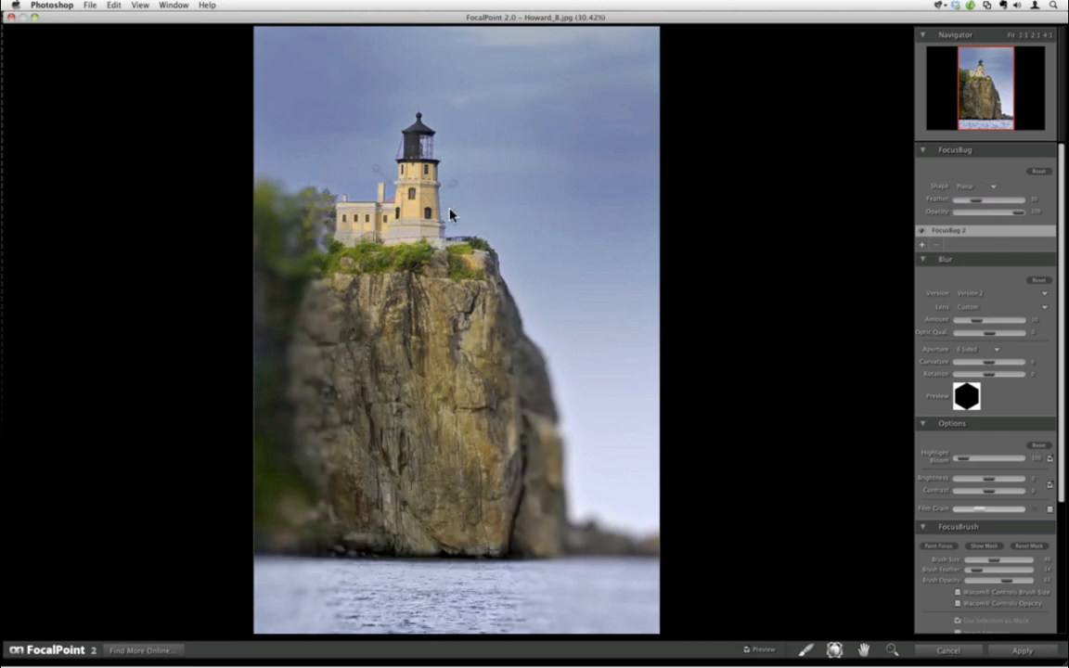
left_click_drag(454, 214, 419, 251)
left_click_drag(425, 206, 436, 187)
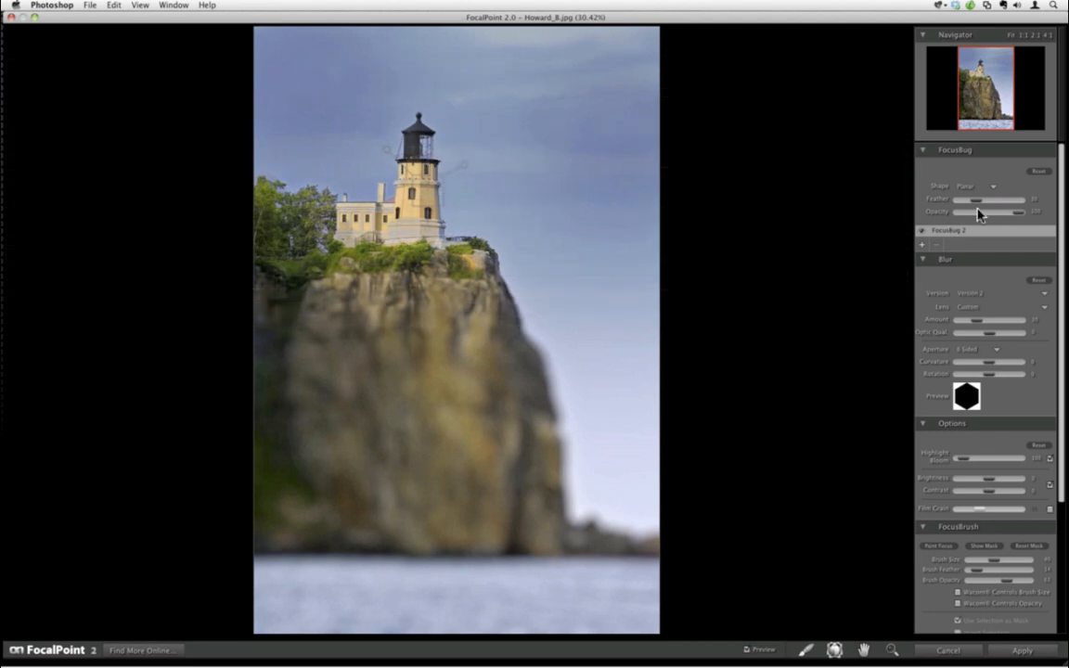
Lower the blur amount to near its minimum, check the focus mask, and set the FocusBug feather to 54.
left_click_drag(980, 200, 1025, 201)
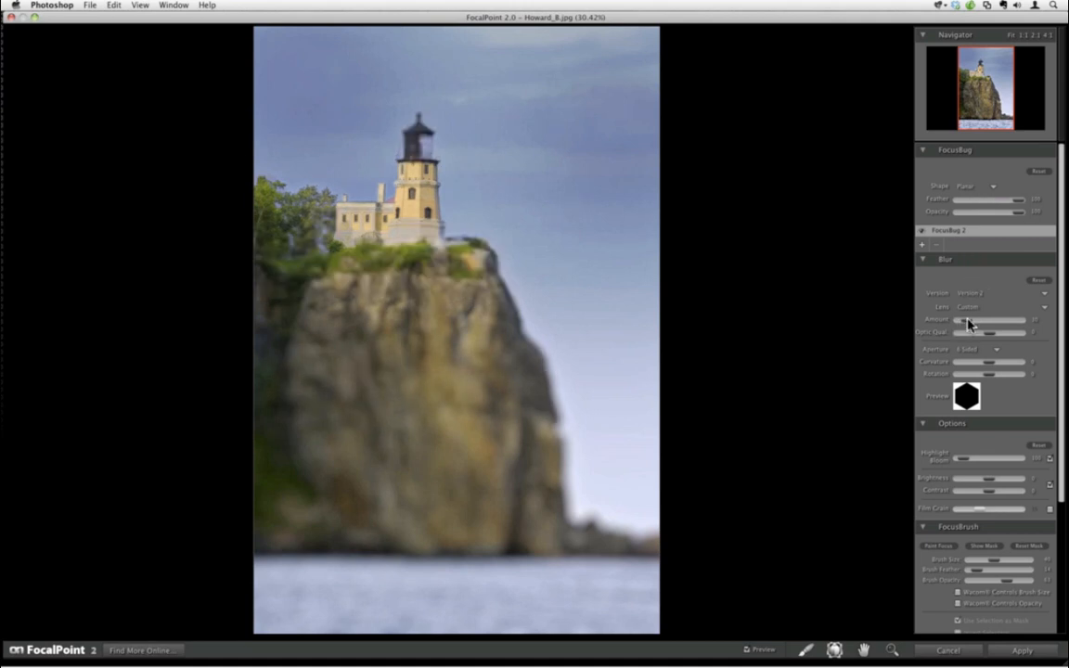
left_click_drag(968, 322, 965, 325)
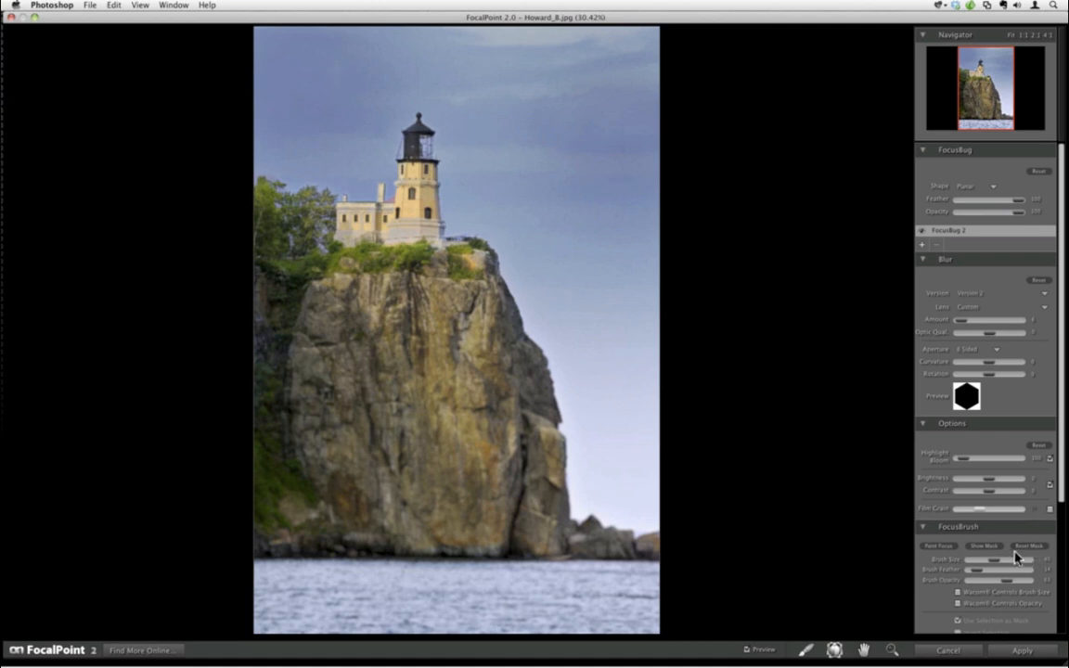
left_click(989, 549)
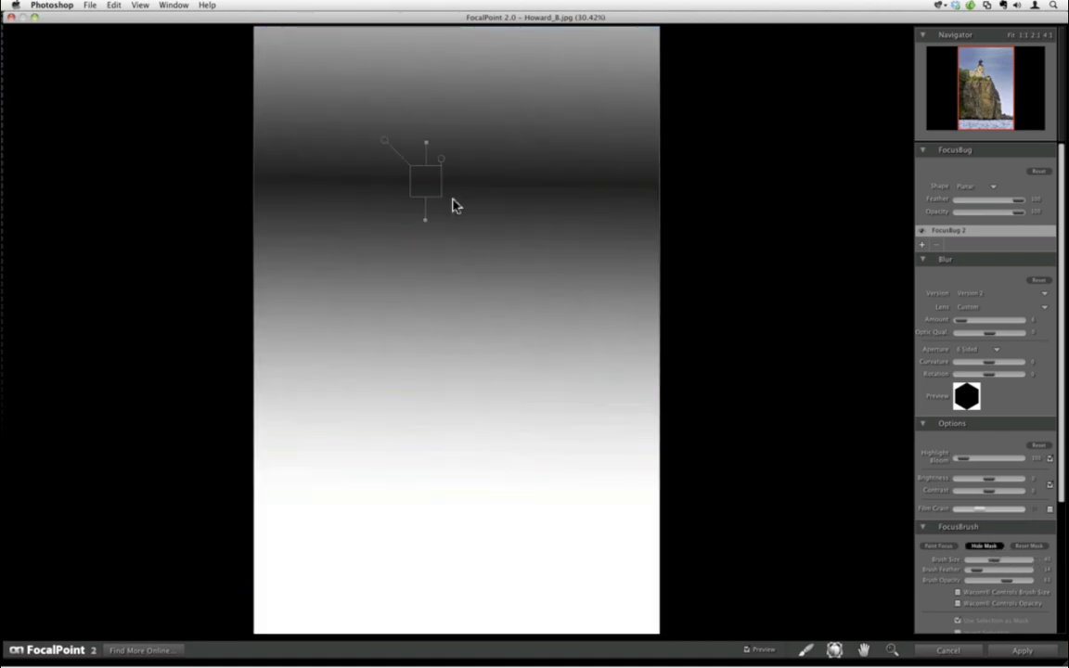
left_click(973, 550)
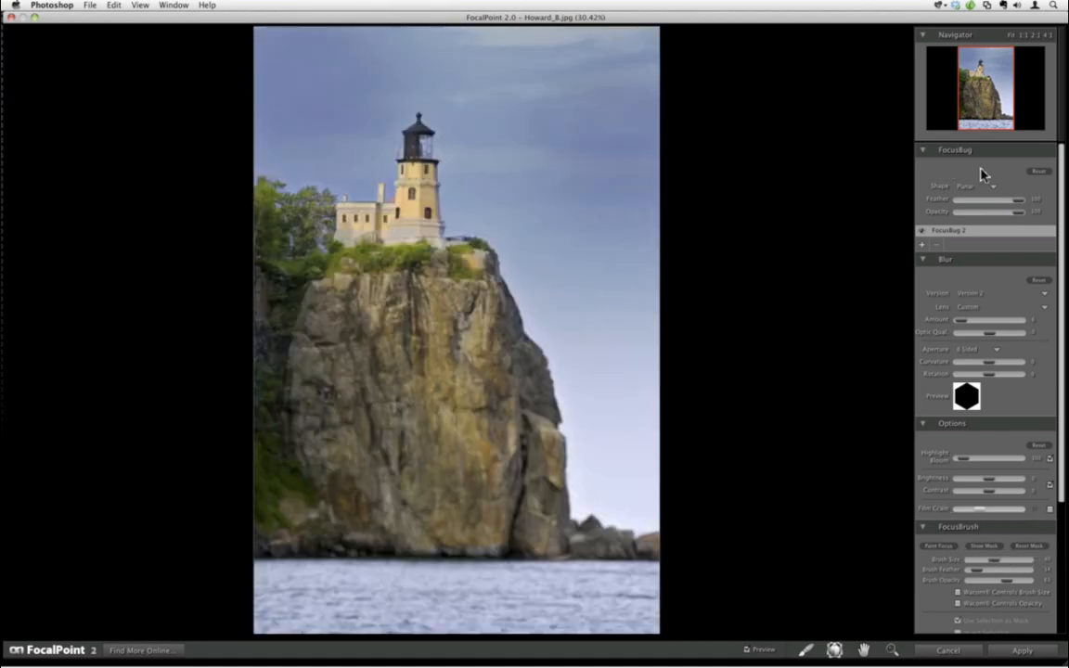
left_click_drag(1016, 206, 990, 204)
left_click_drag(426, 219, 428, 225)
Switch to the FocusBrush and adjust its brush size over the cliff.
left_click(805, 649)
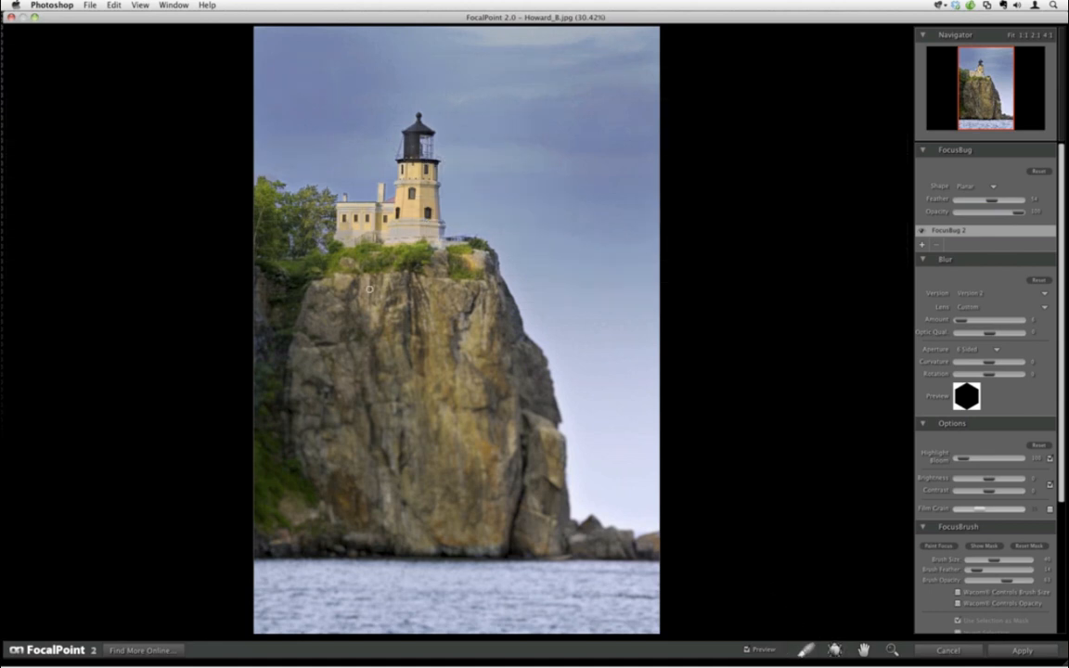
key("bracketright")
key("bracketright")
key("bracketright")
key("bracketleft")
key("bracketleft")
key("bracketleft")
key("bracketleft")
Reduce the blurred area's brightness, raise its contrast, and darken the photo's edges with a vignette of reduced lightness and midpoint.
left_click_drag(985, 482, 997, 496)
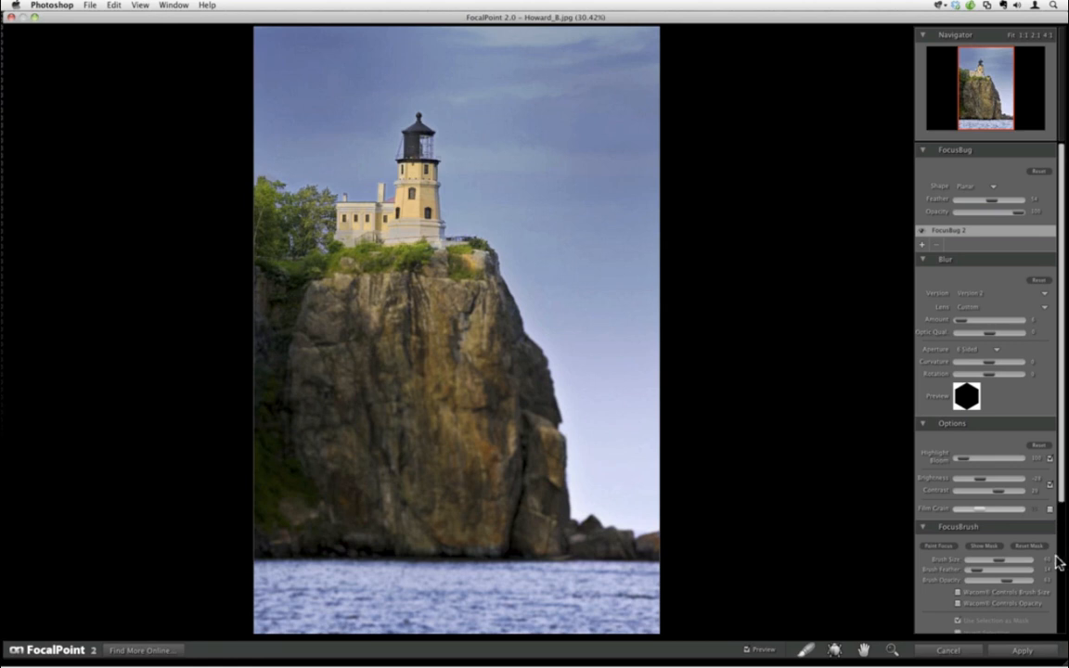
scroll(1058, 561, "down", 5)
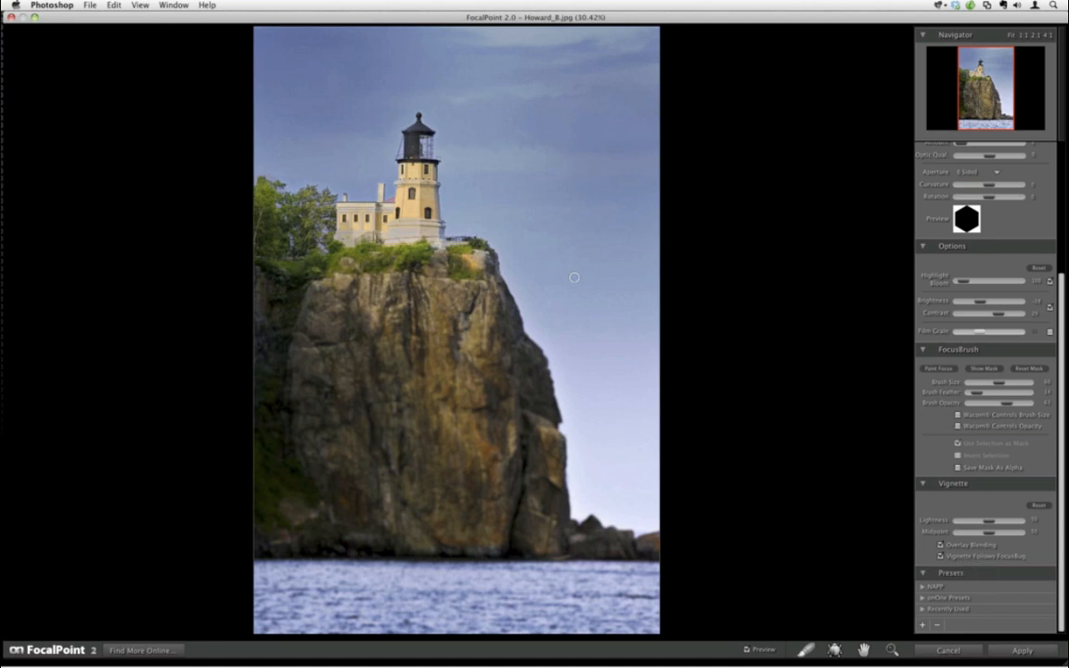
left_click(833, 653)
left_click_drag(986, 524, 976, 534)
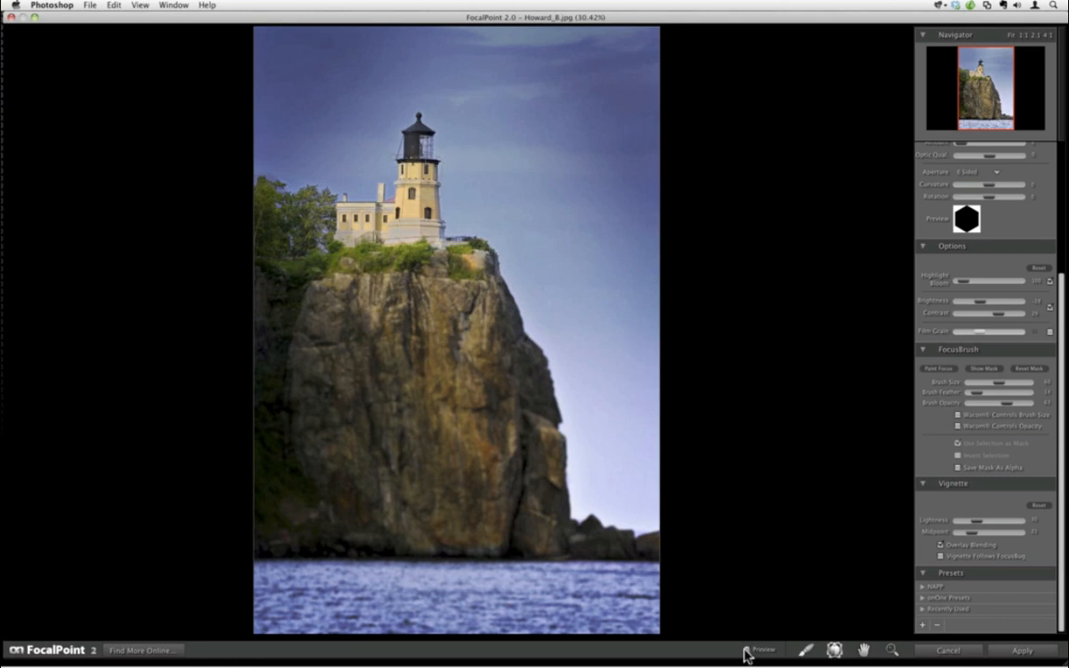
Compare the lighthouse photo with and without the FocalPoint preview, and cancel the FocalPoint edit.
left_click(745, 650)
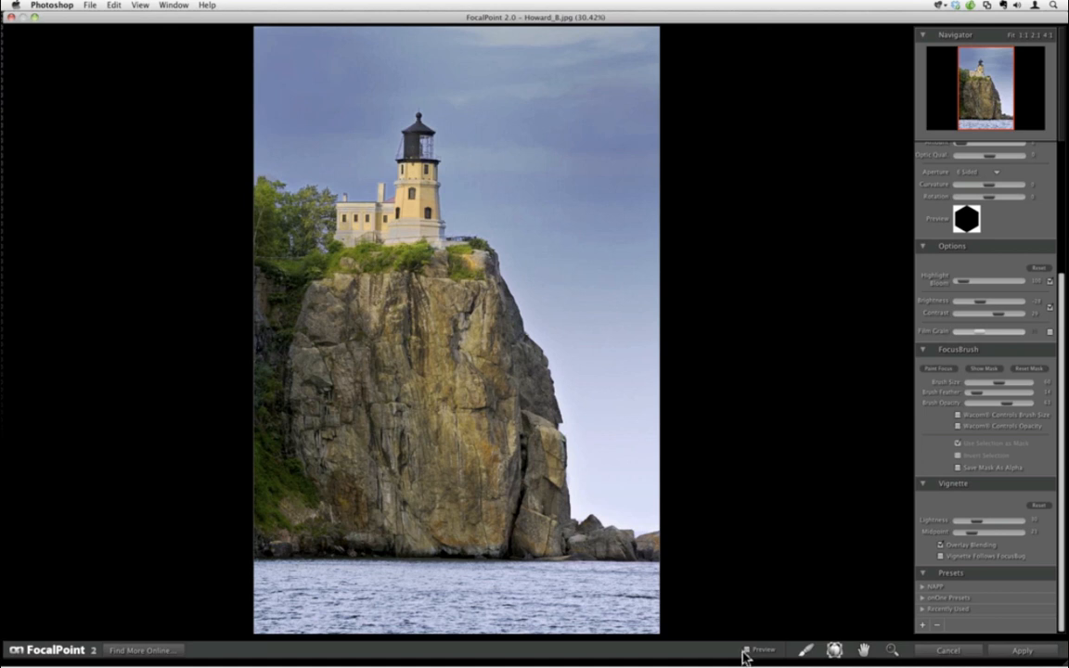
left_click(745, 650)
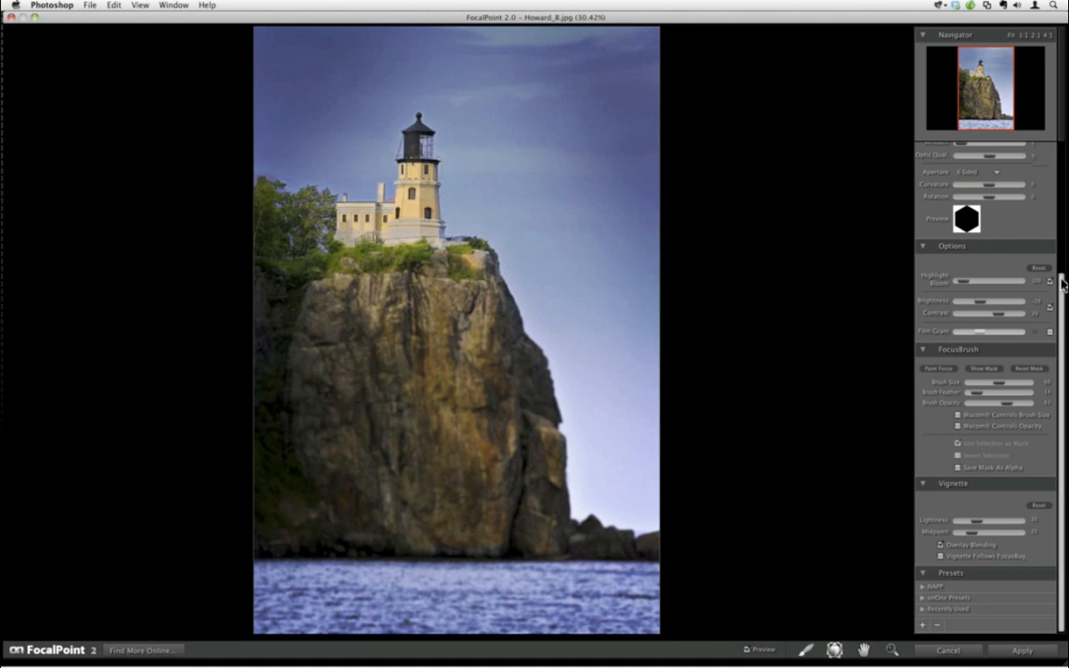
scroll(960, 255, "up", 3)
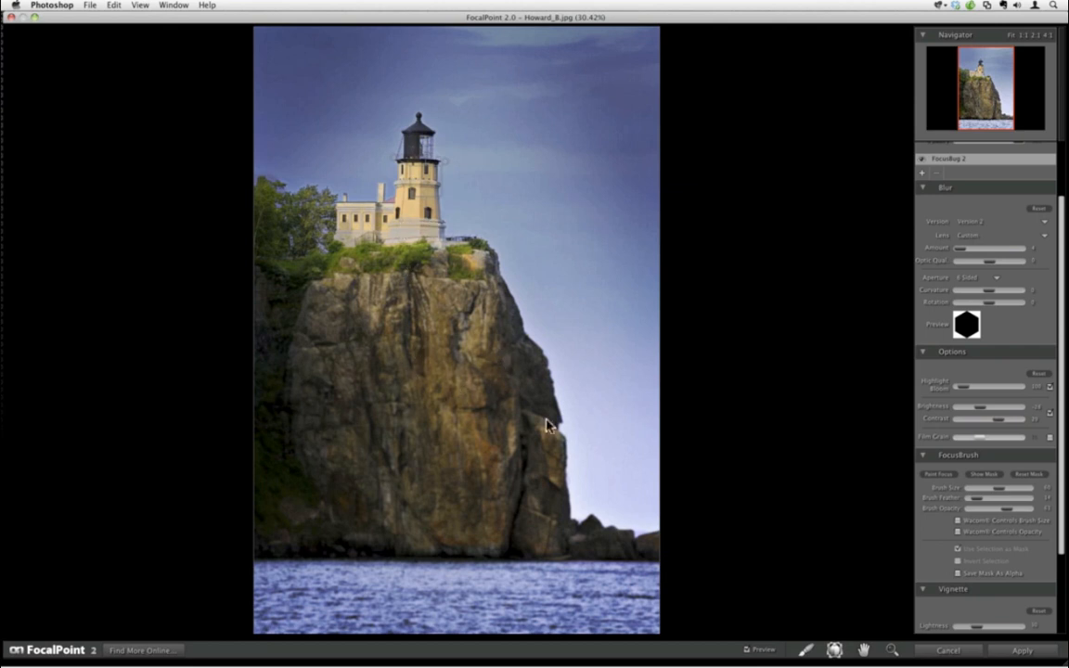
left_click(933, 653)
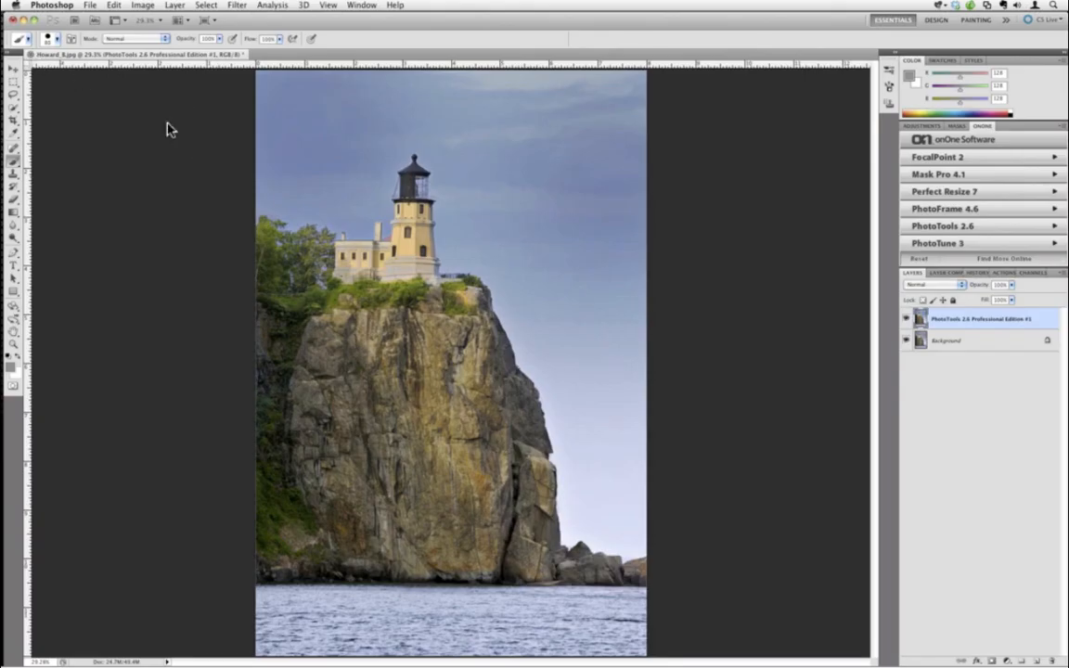
Close the lighthouse photo without saving and minimise the Photoshop window to reveal the Week1 folder in Finder.
key("super+w")
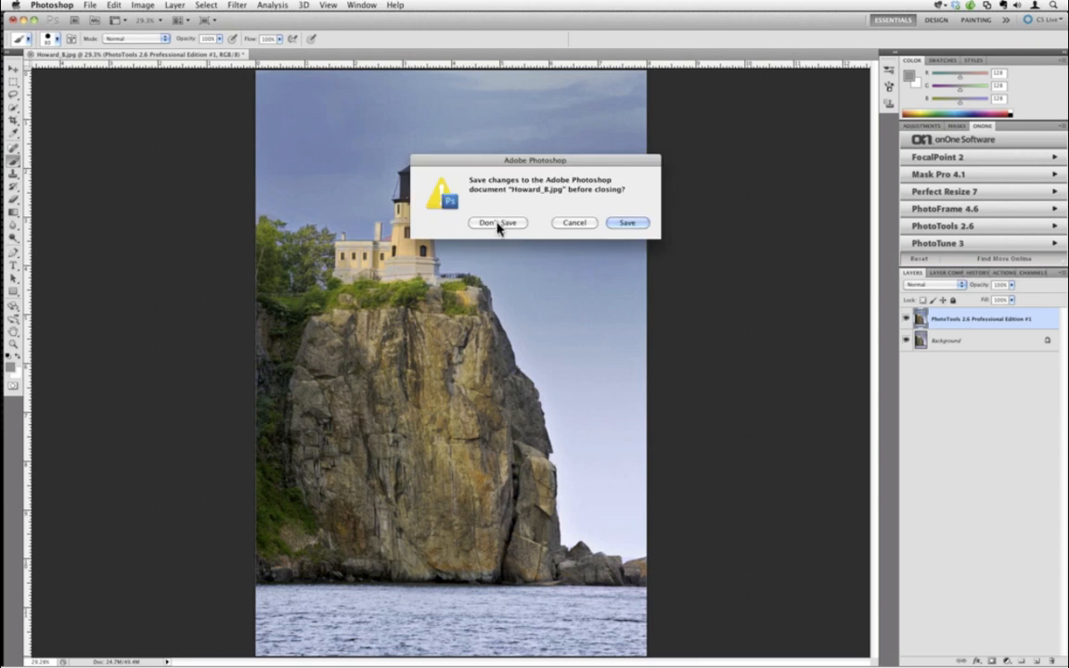
left_click(498, 225)
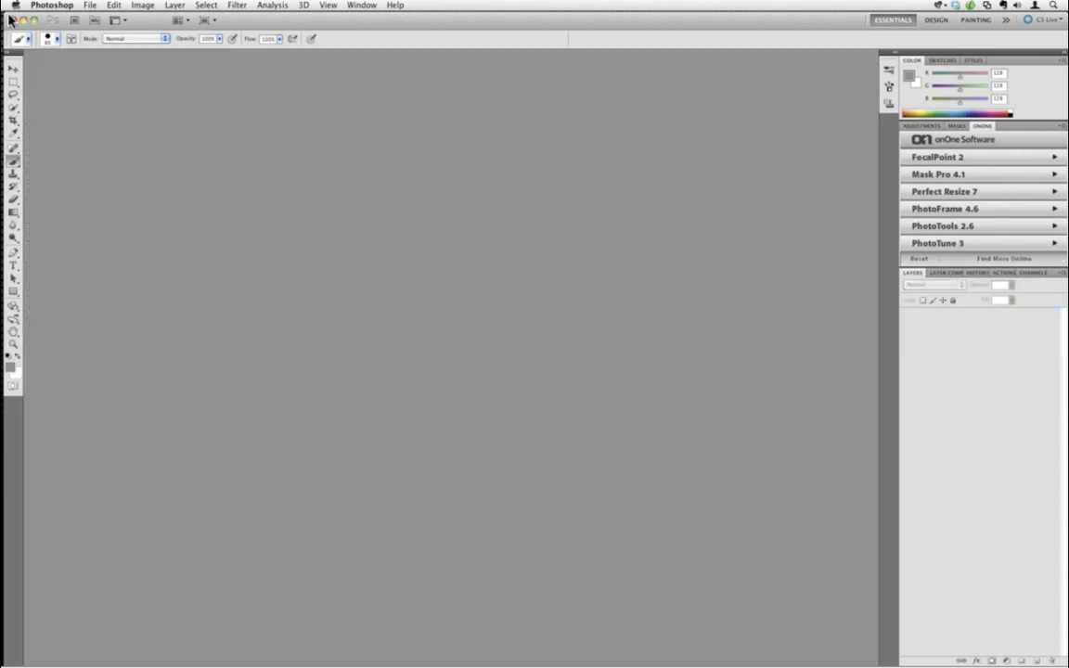
left_click(24, 20)
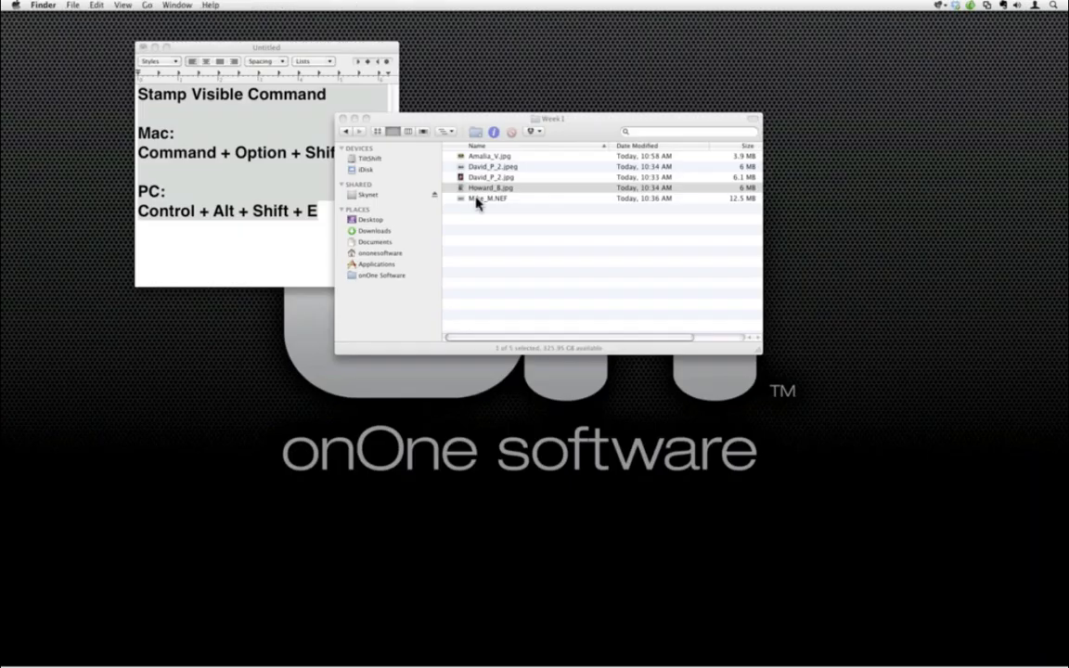
Preview the whale NEF photo from the Week1 folder and open it in Photoshop.
left_click(477, 198)
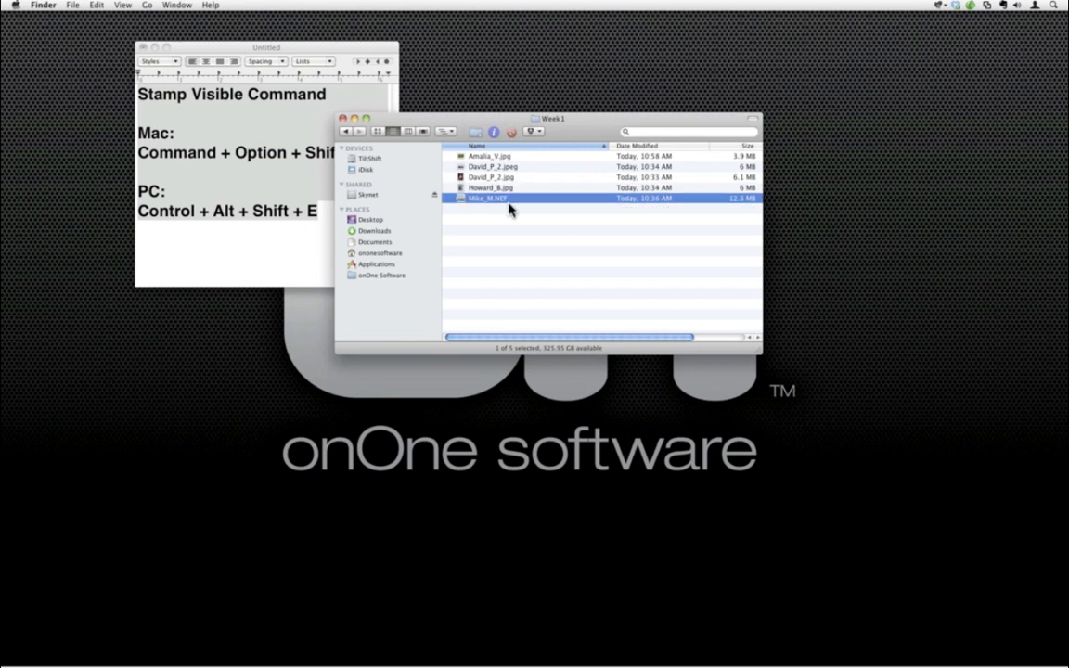
double_click(507, 200)
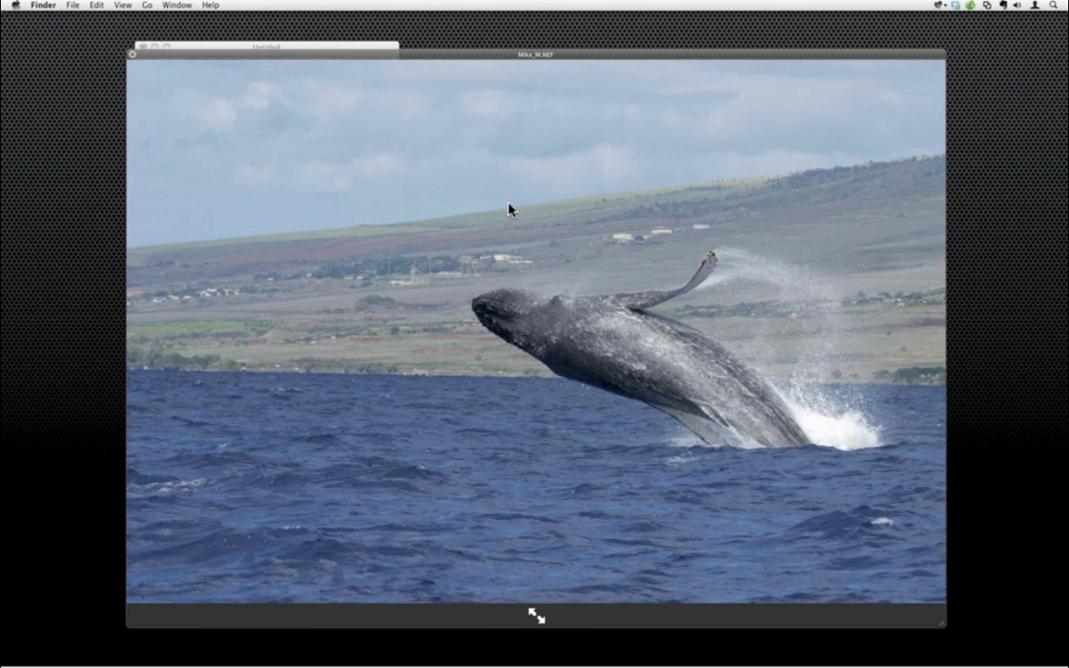
key("space")
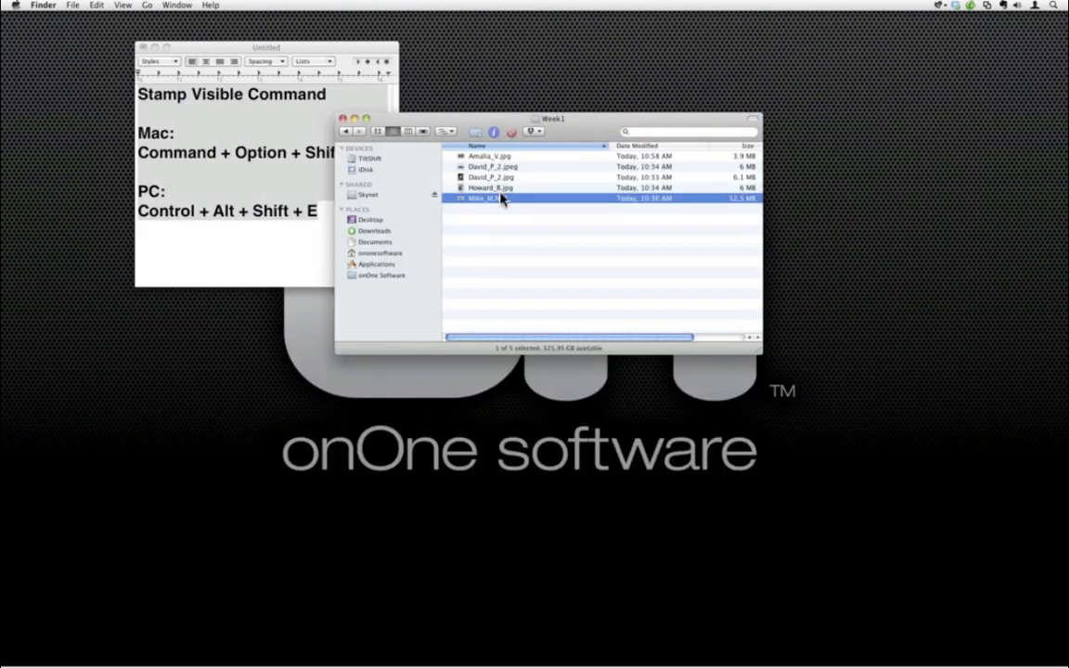
left_click(13, 243)
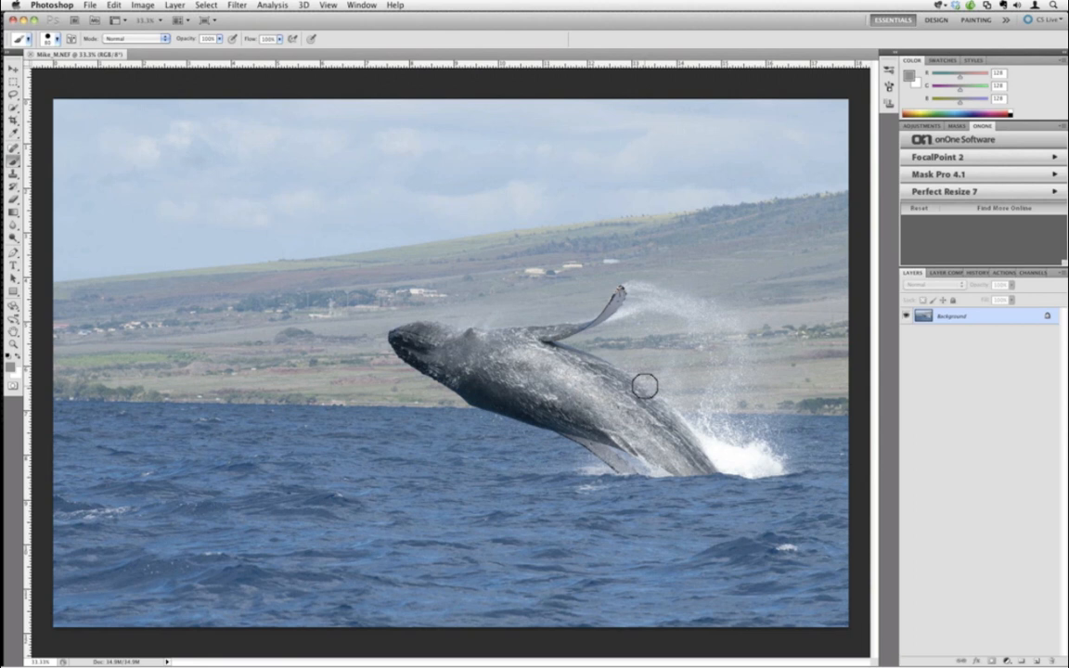
Crop the whale photo to a wide rectangle around the whale, trimming mostly sky and foreground water, and clear the selection.
key("super+0")
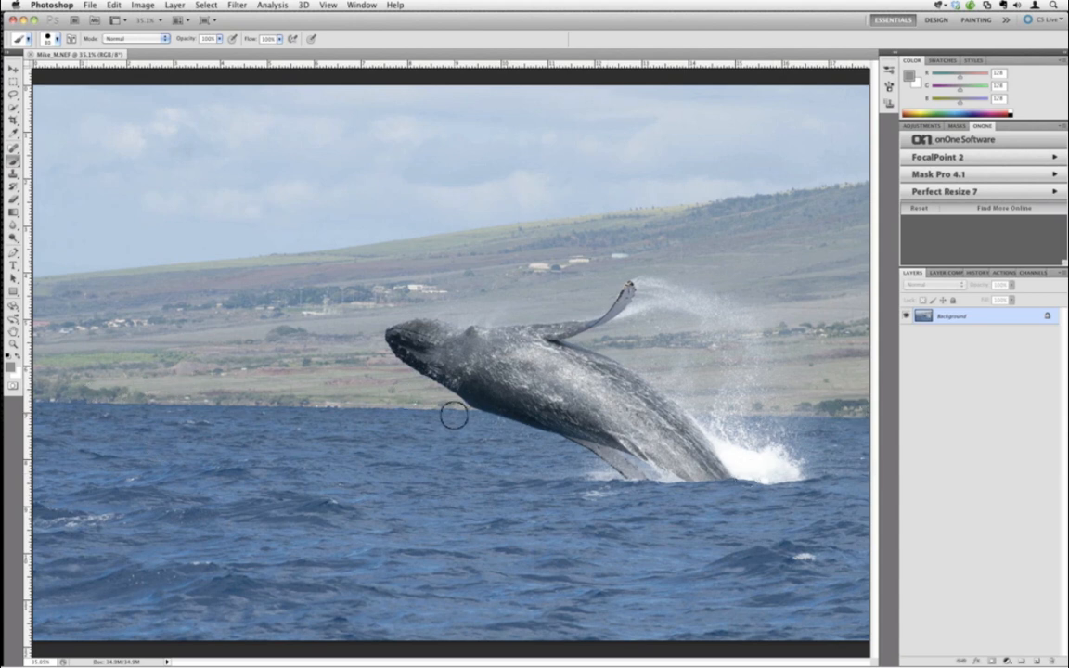
left_click(13, 80)
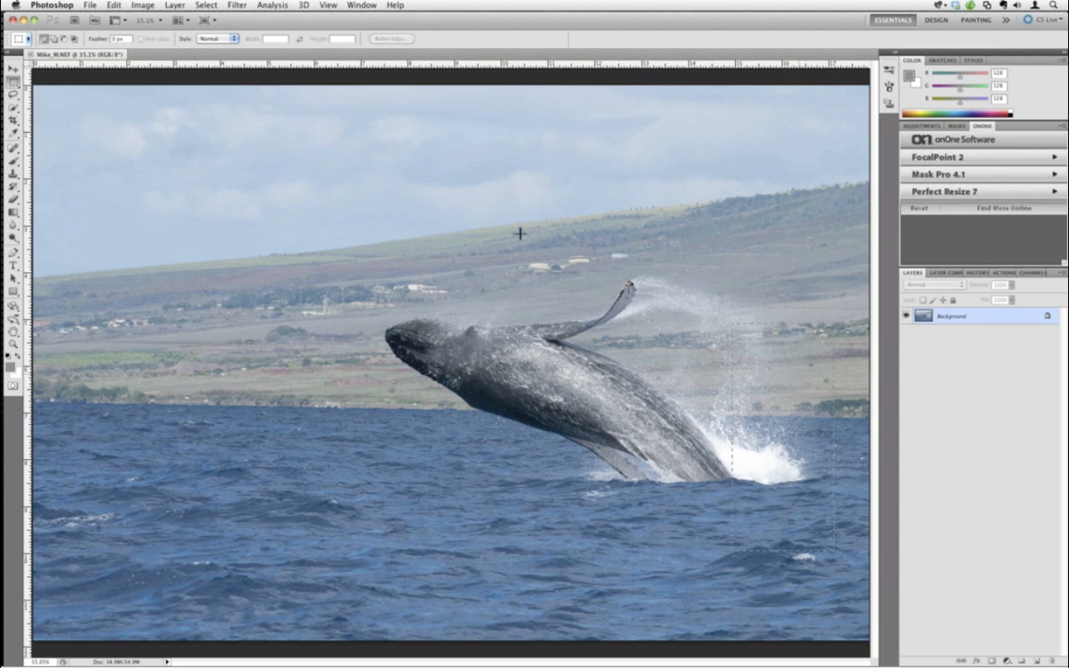
left_click_drag(259, 178, 74, 134)
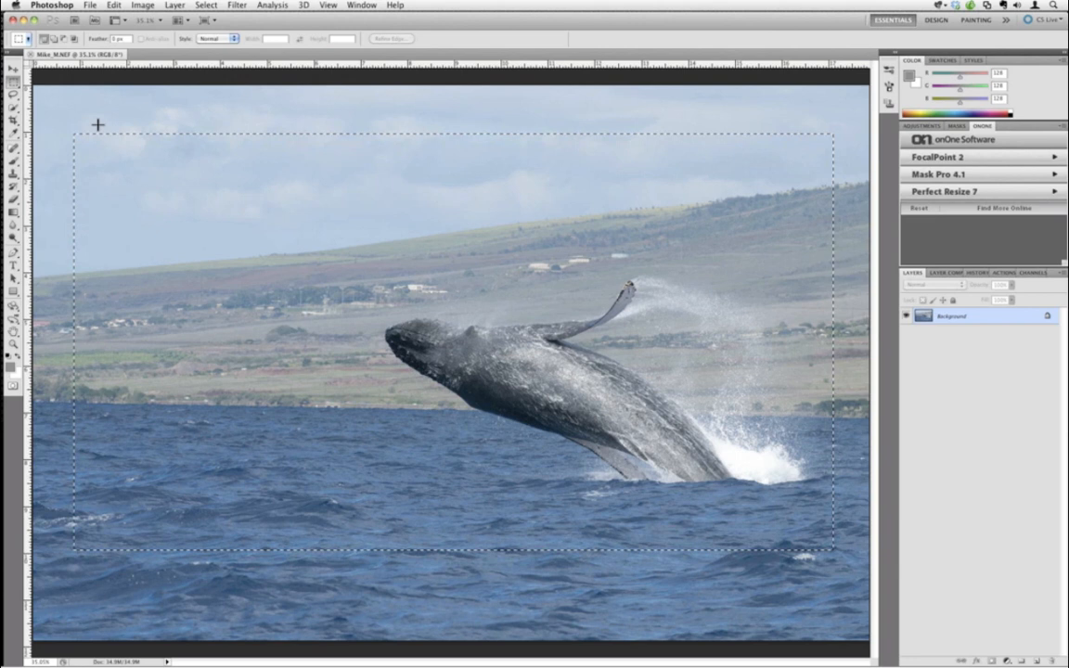
left_click(112, 5)
mouse_move(143, 7)
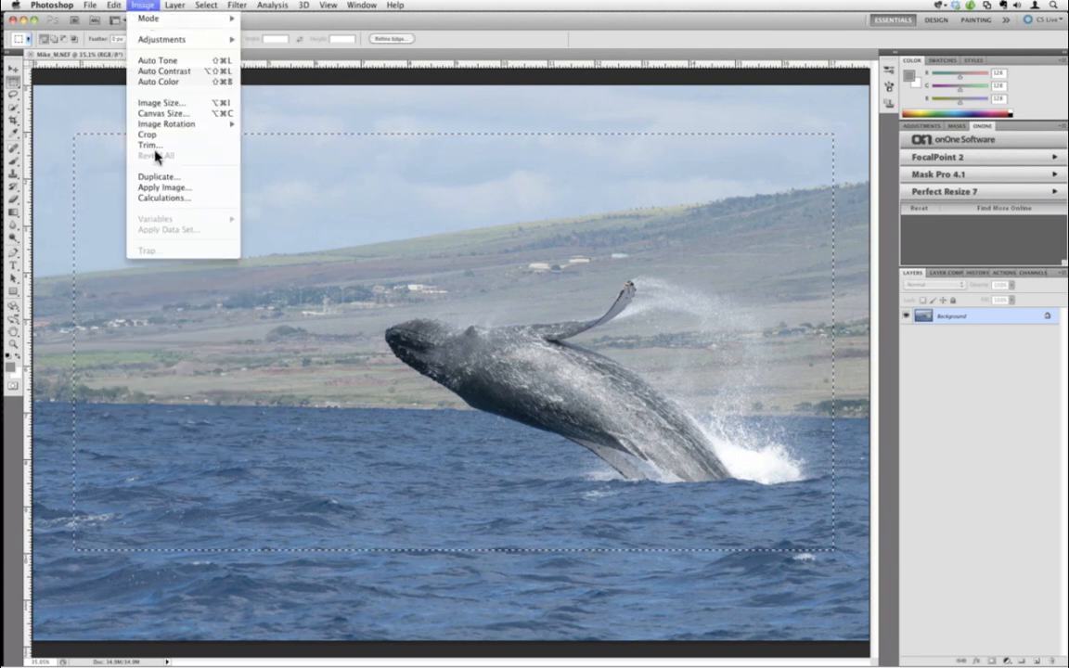
left_click(161, 136)
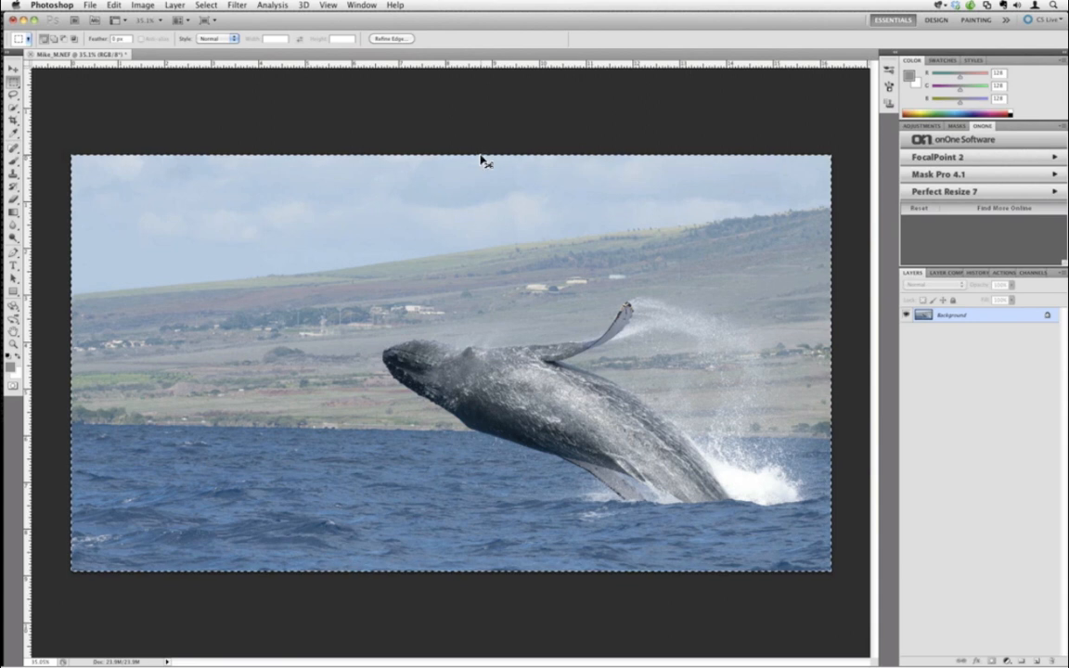
key("super+d")
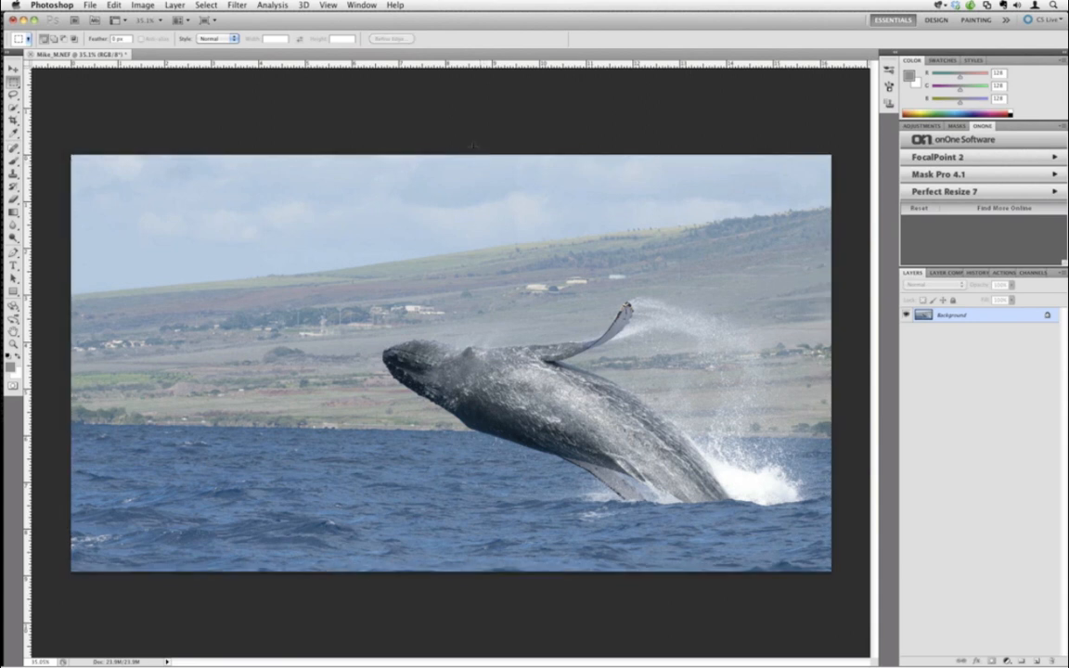
Rotate the canvas 1.5° counterclockwise to straighten the whale photo's horizon.
left_click(116, 5)
mouse_move(143, 6)
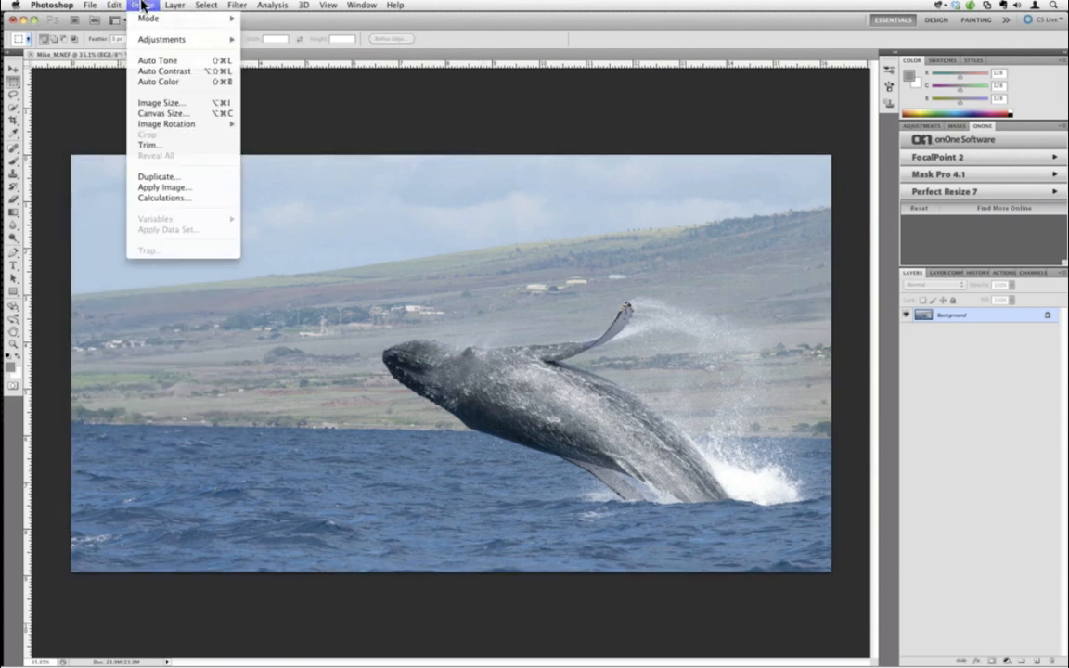
mouse_move(199, 124)
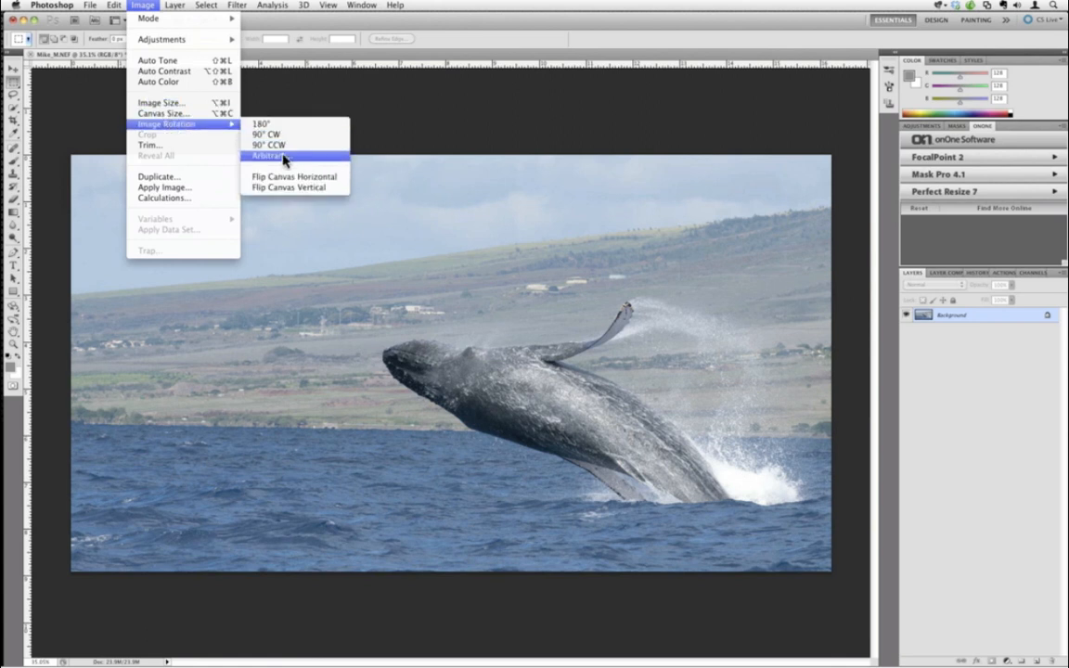
left_click(271, 156)
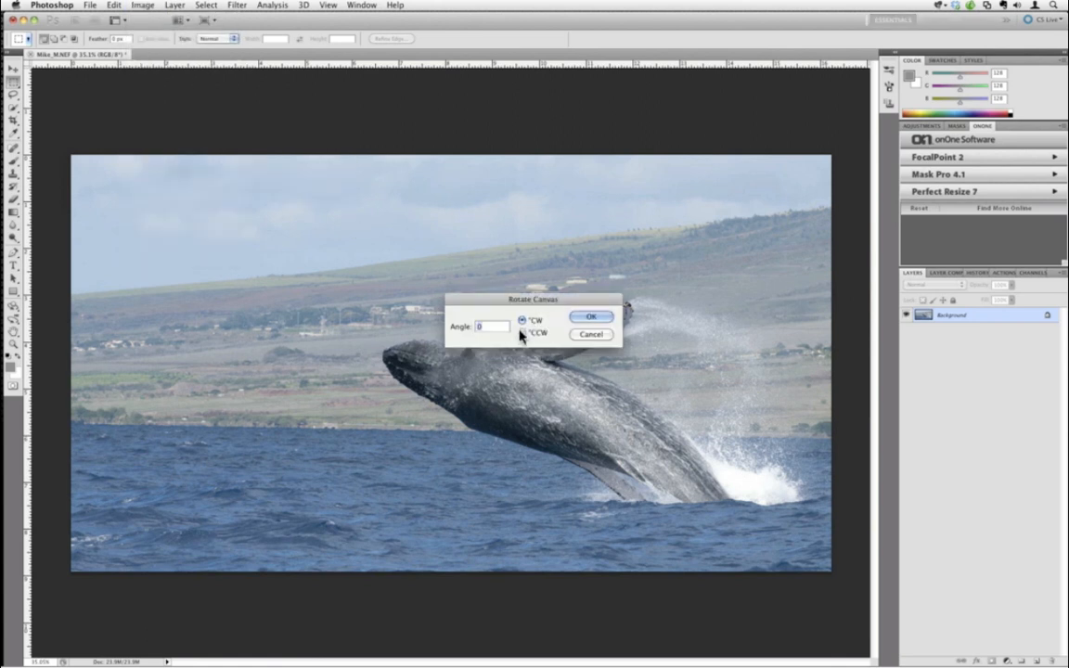
left_click(527, 332)
type("1.5")
key("Return")
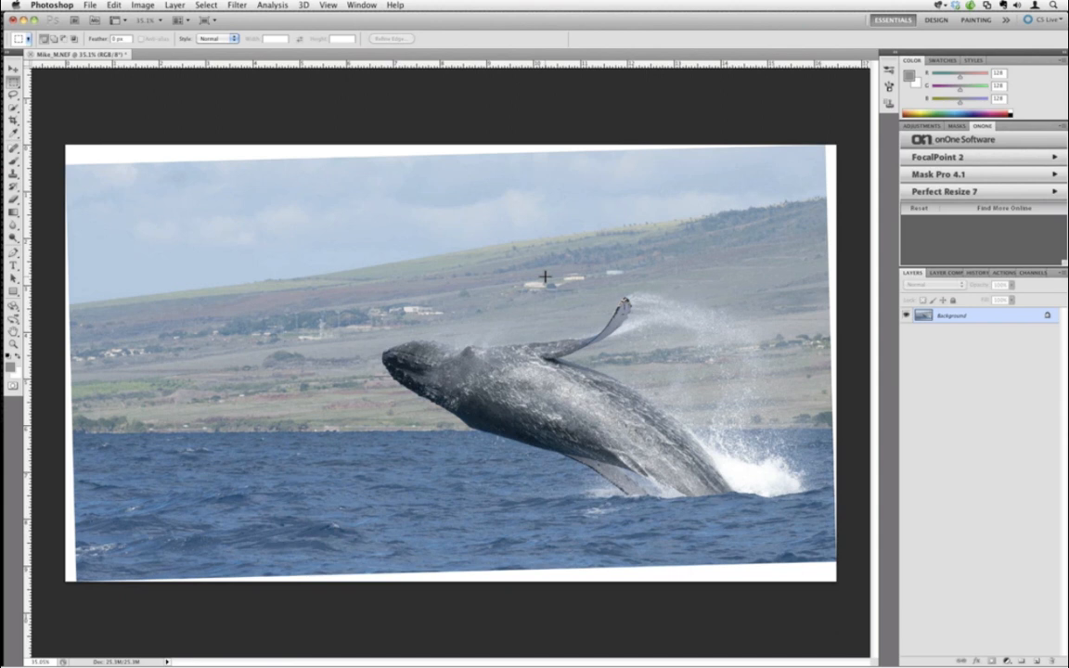
Select the white strip along the whale photo's upper edge with the Quick Selection tool.
left_click(14, 108)
mouse_move(100, 151)
left_mouse_down()
mouse_move(435, 139)
mouse_move(339, 139)
mouse_move(329, 143)
mouse_move(788, 143)
left_mouse_up()
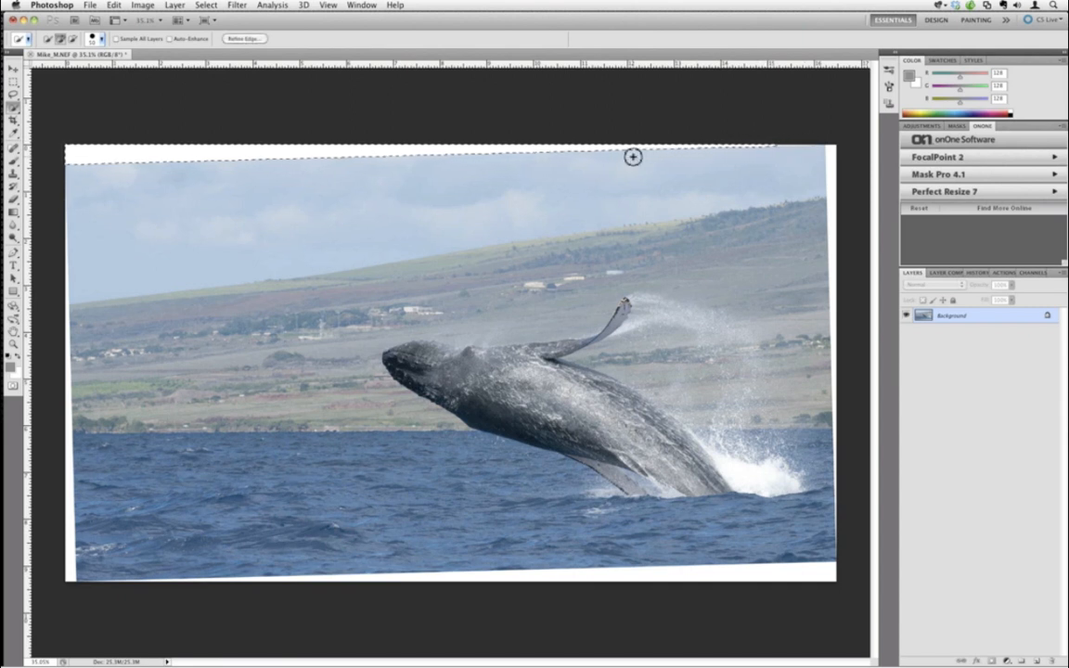
Try a Content-Aware fill on the selected upper strip, and revert the photo to the Quick Selection history state.
left_click(119, 5)
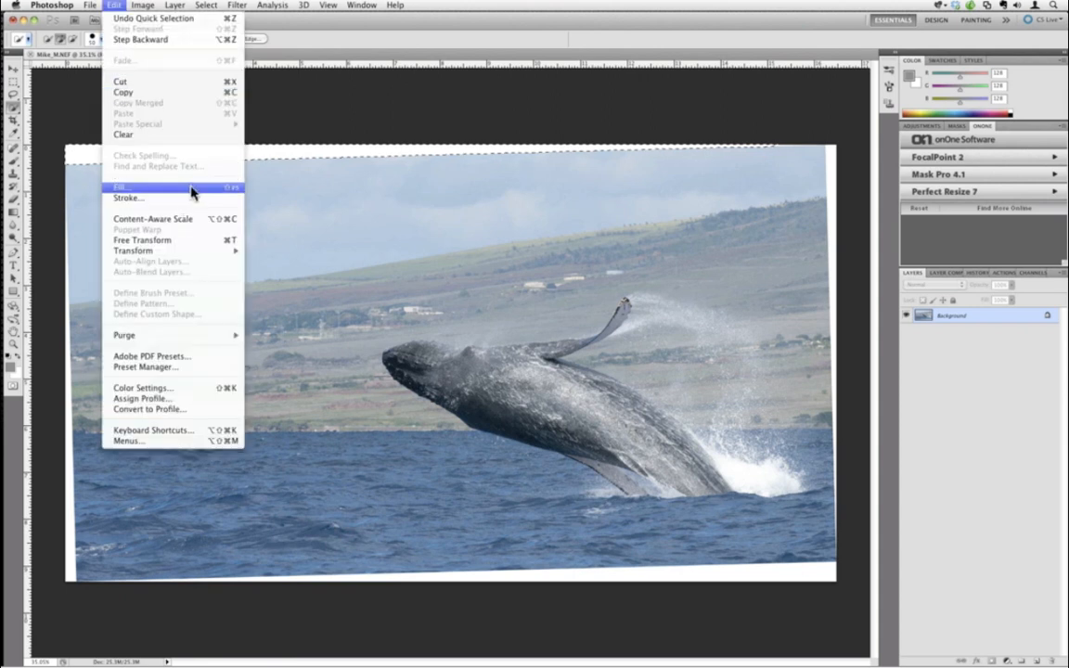
left_click(357, 175)
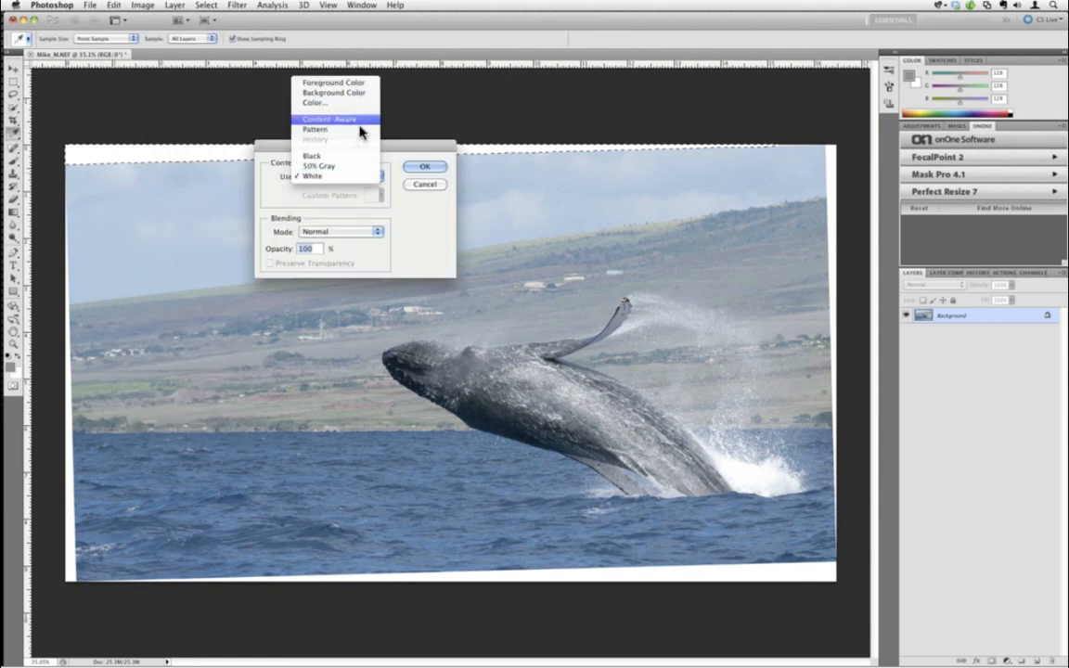
left_click(358, 121)
left_click(424, 166)
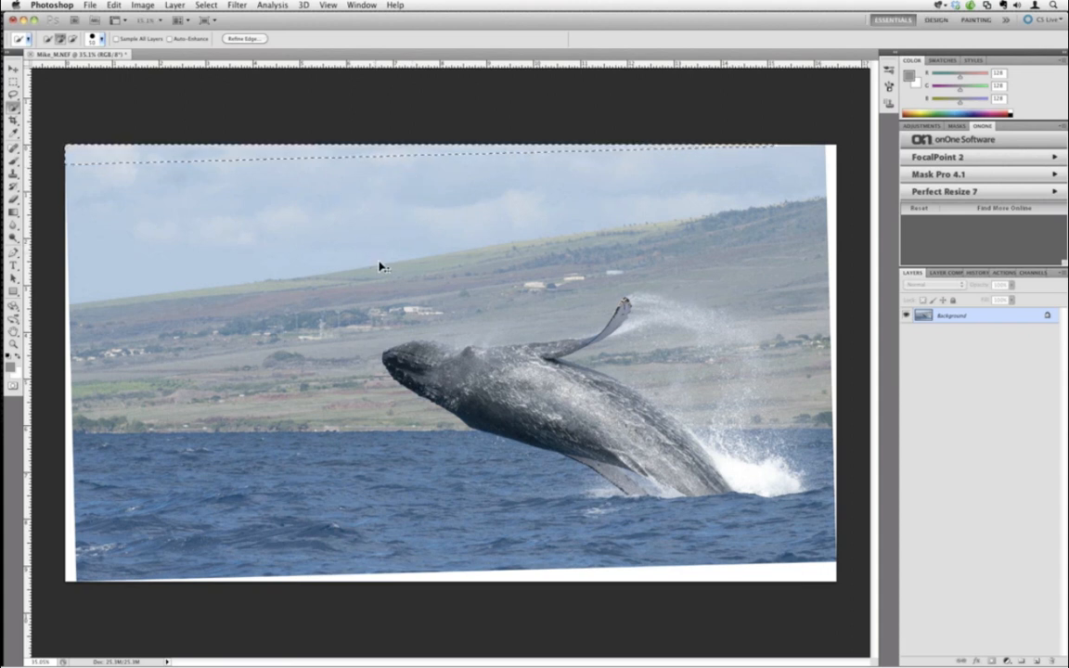
key("super+d")
left_click(976, 272)
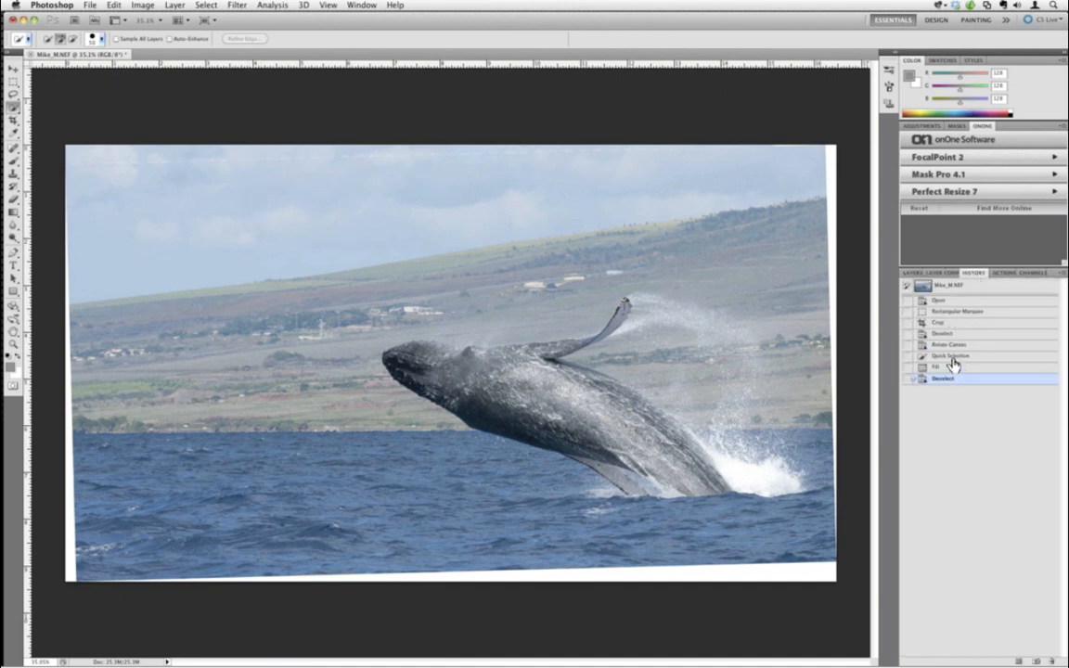
left_click(952, 358)
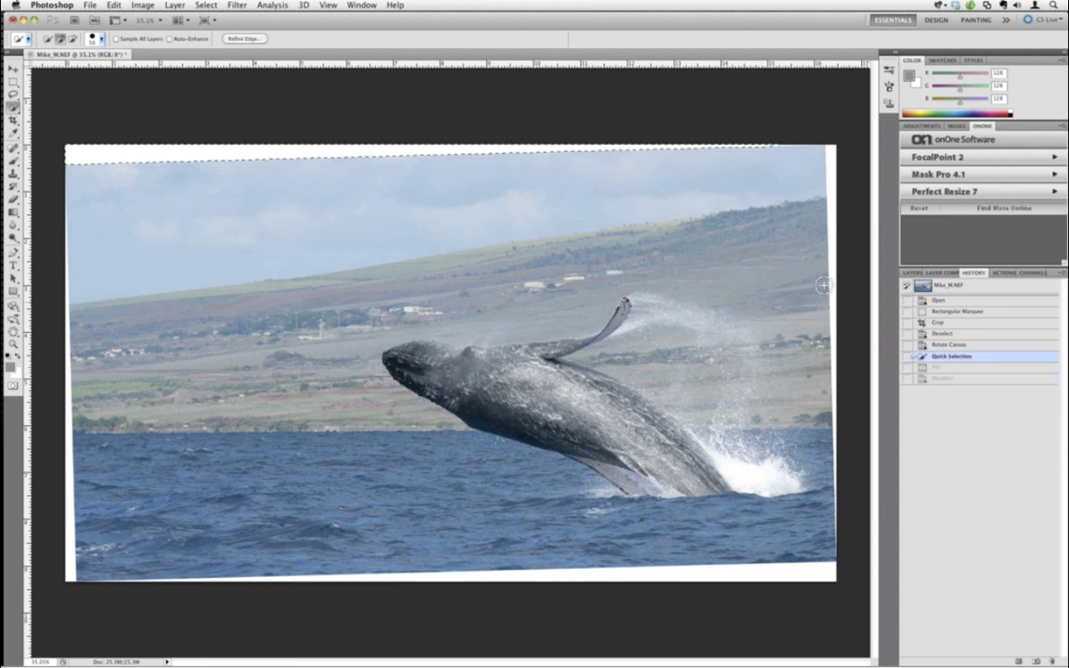
left_click(145, 5)
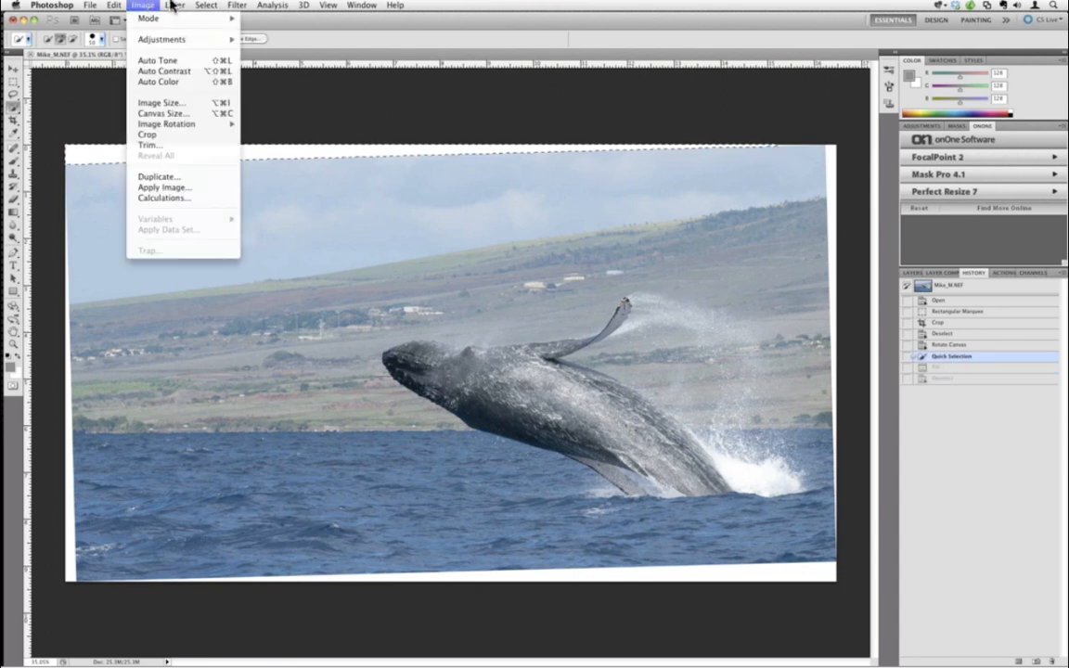
mouse_move(205, 6)
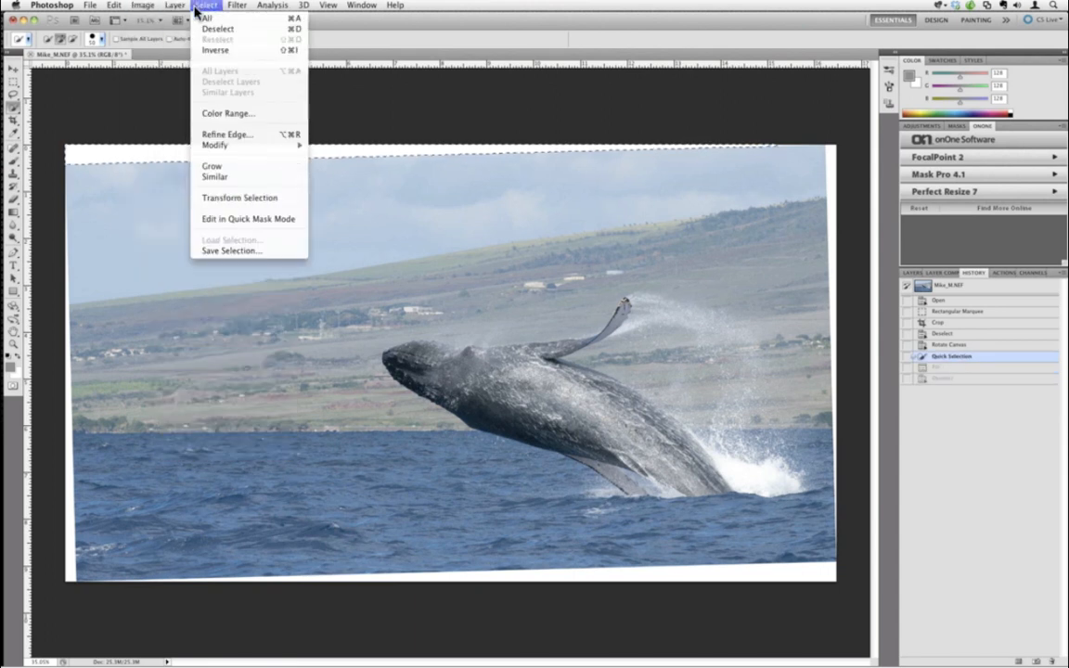
left_click(234, 142)
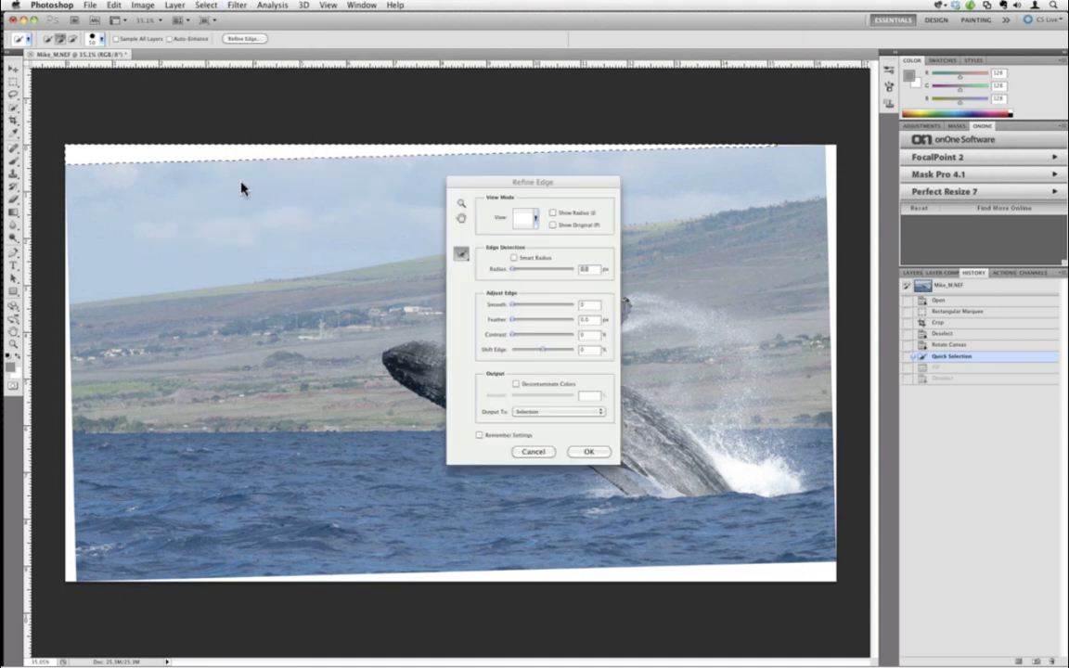
left_click(534, 452)
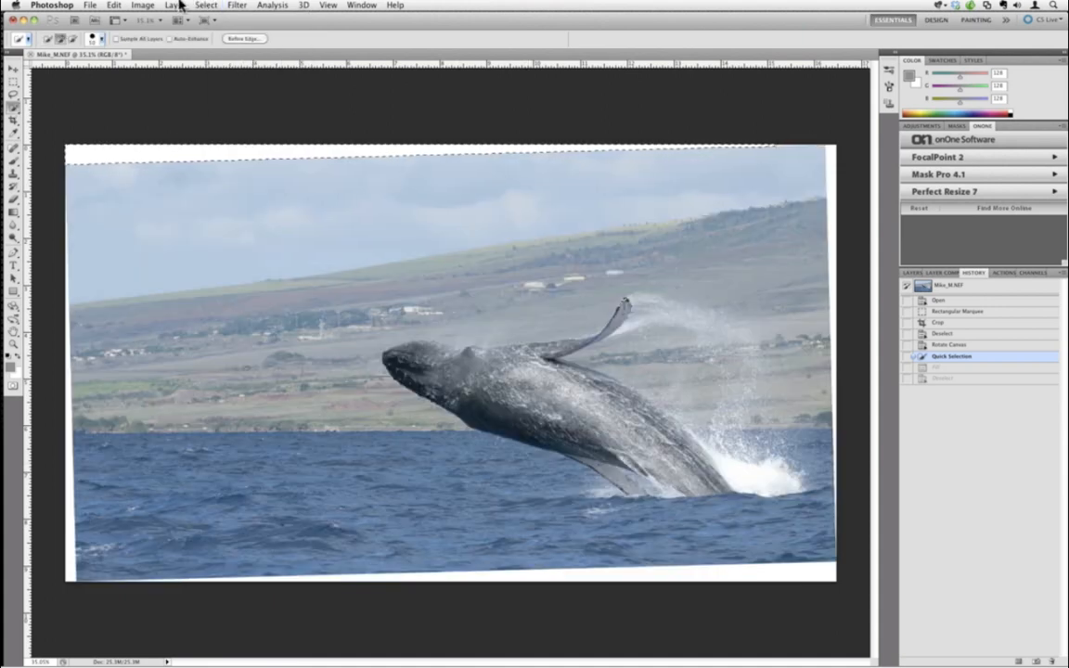
Expand the selection of the upper white strip by 10 pixels.
left_click(174, 5)
mouse_move(199, 5)
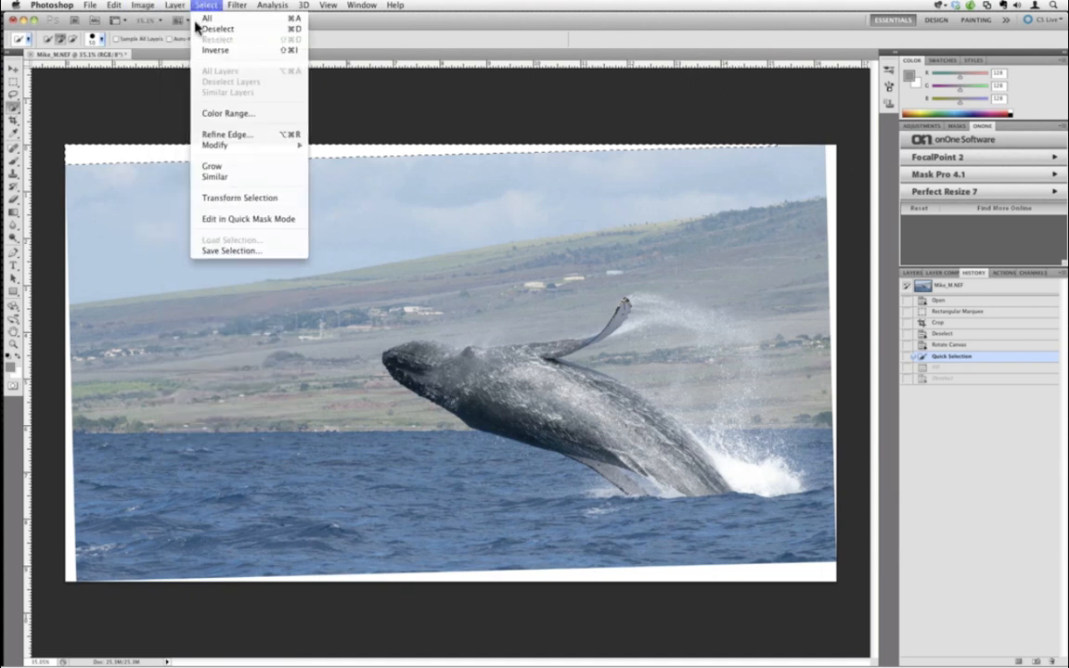
mouse_move(265, 152)
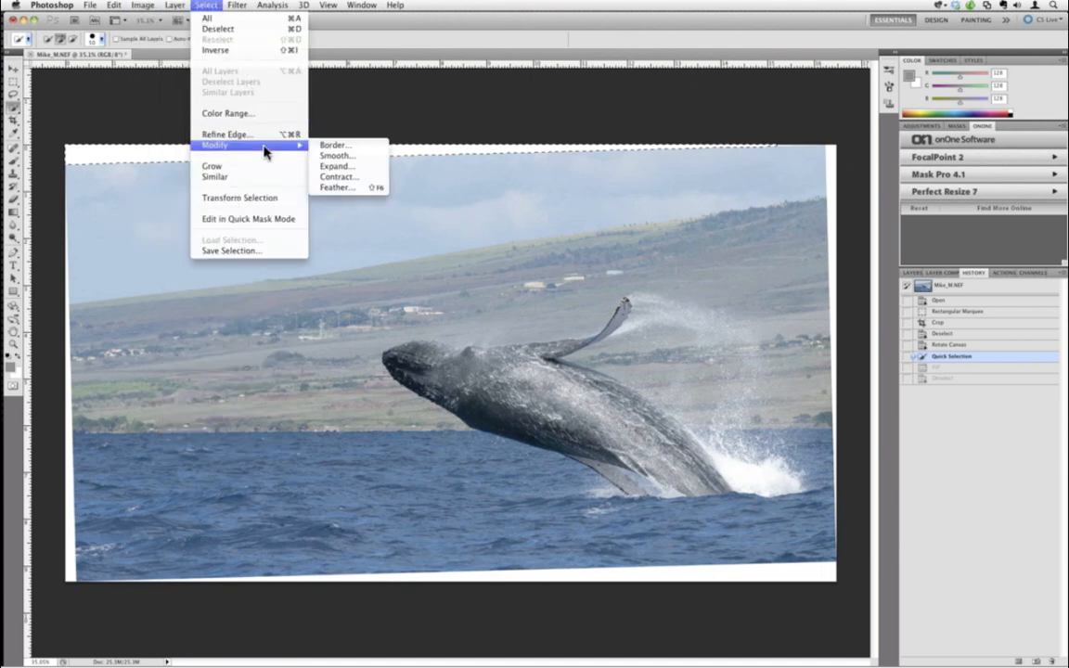
left_click(332, 165)
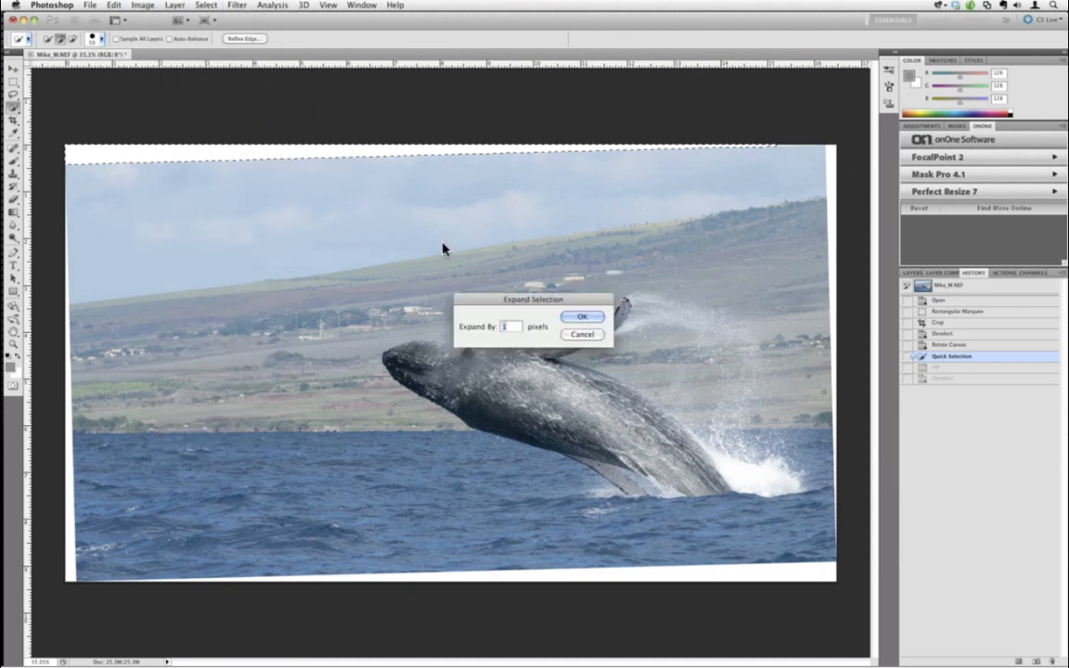
type("10")
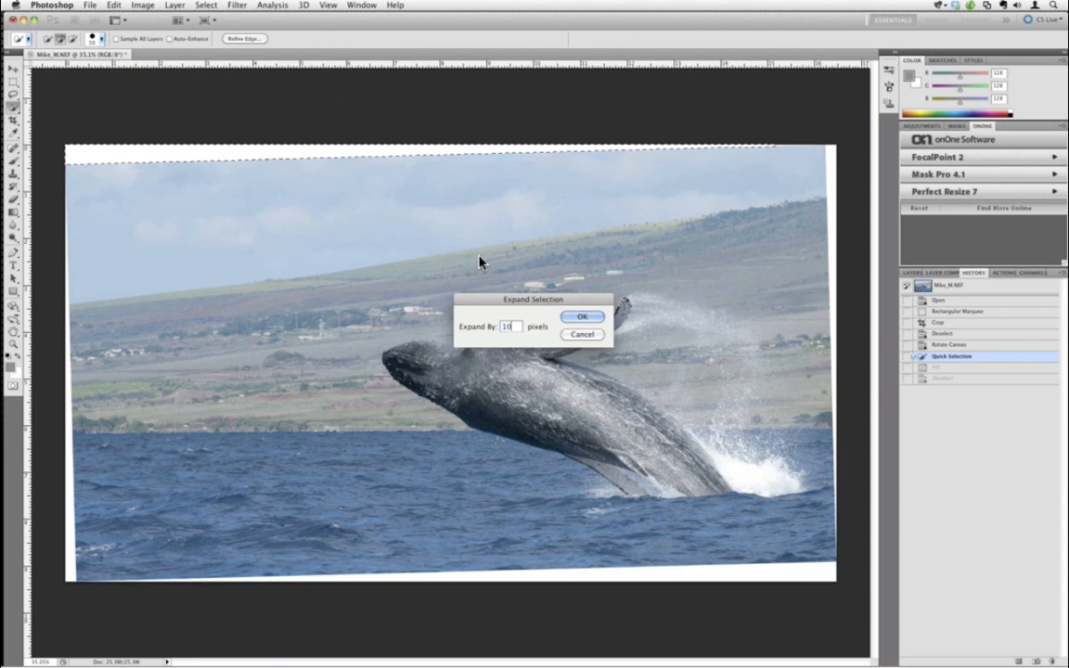
key("Return")
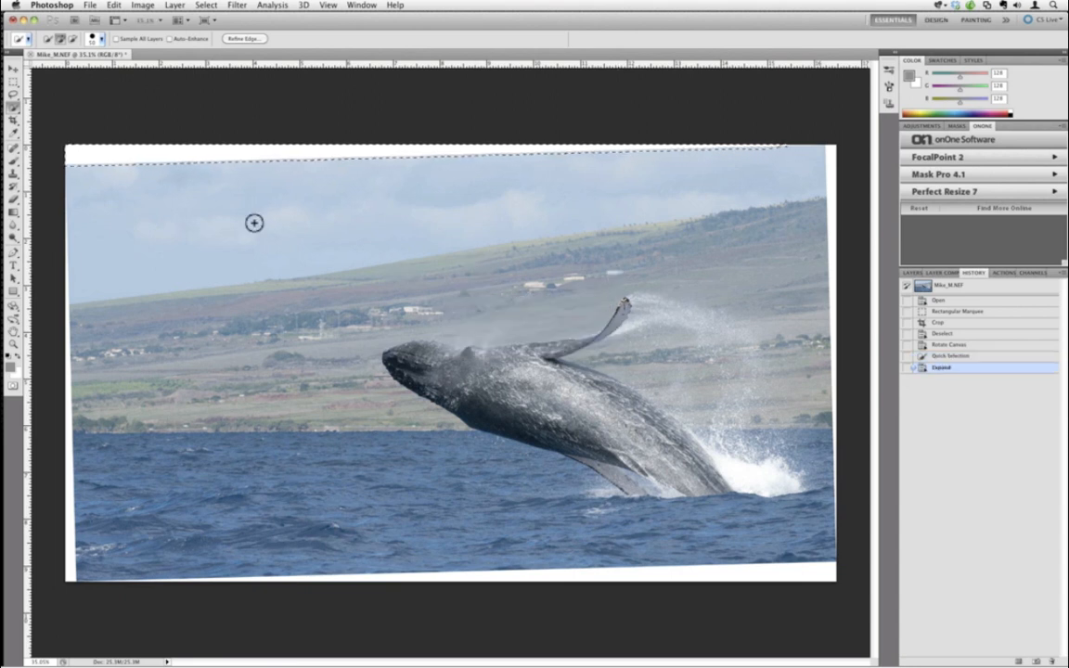
Fill the expanded upper strip using Content-Aware and clear the selection.
left_click(113, 5)
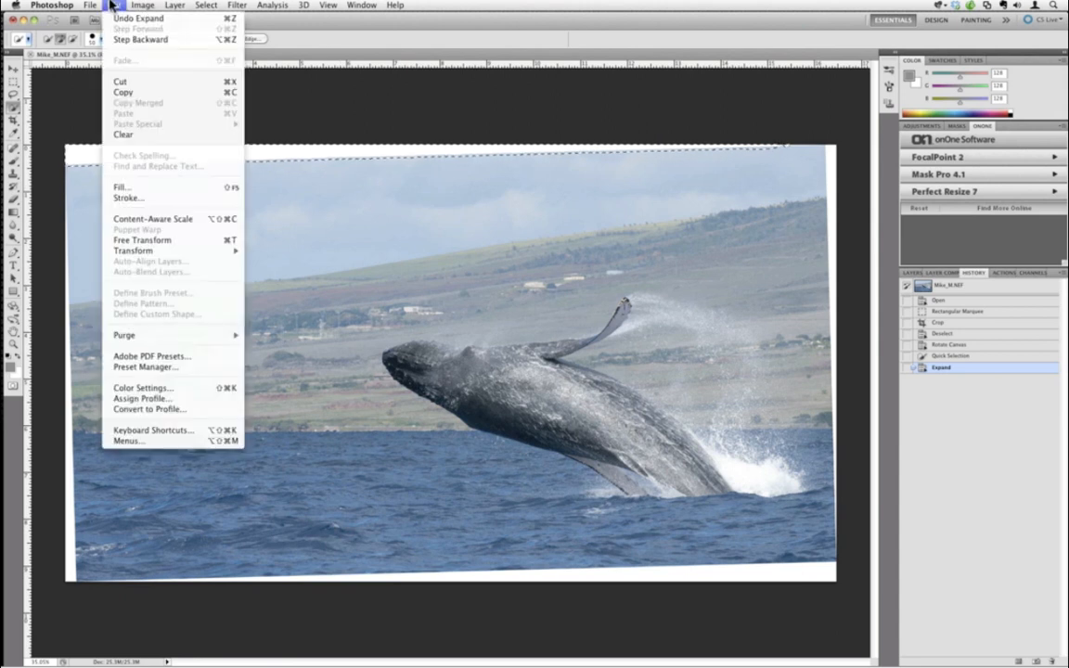
left_click(165, 191)
left_click(385, 156)
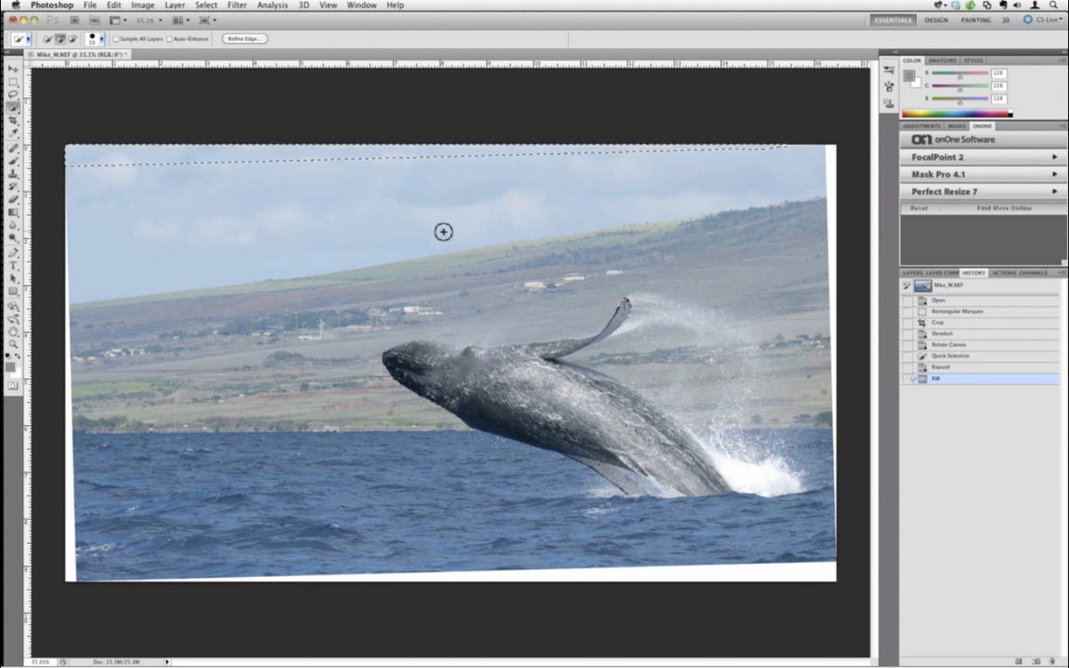
key("super+d")
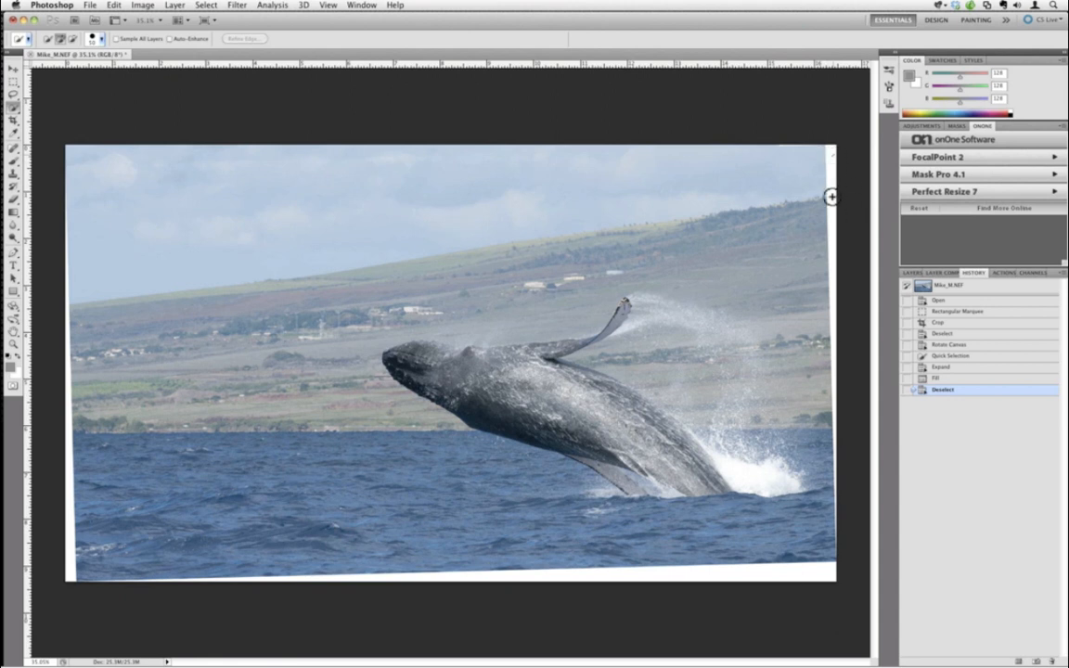
Select the white strip along the photo's right edge with Quick Selection and expand the selection by 10 pixels.
left_click_drag(830, 197, 843, 265)
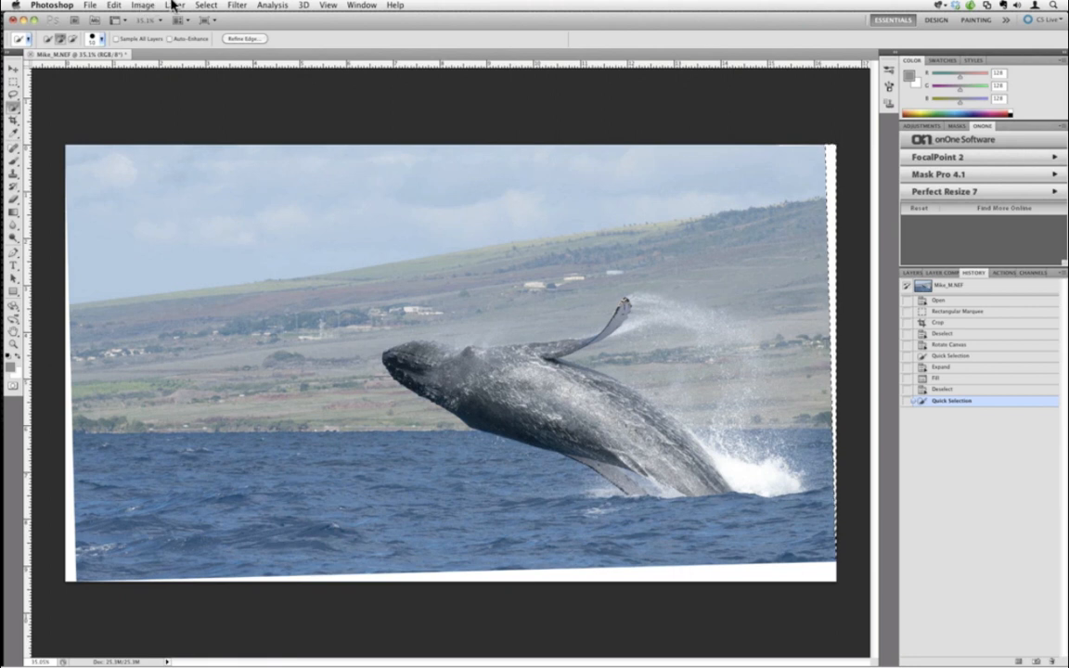
left_click(206, 5)
mouse_move(247, 146)
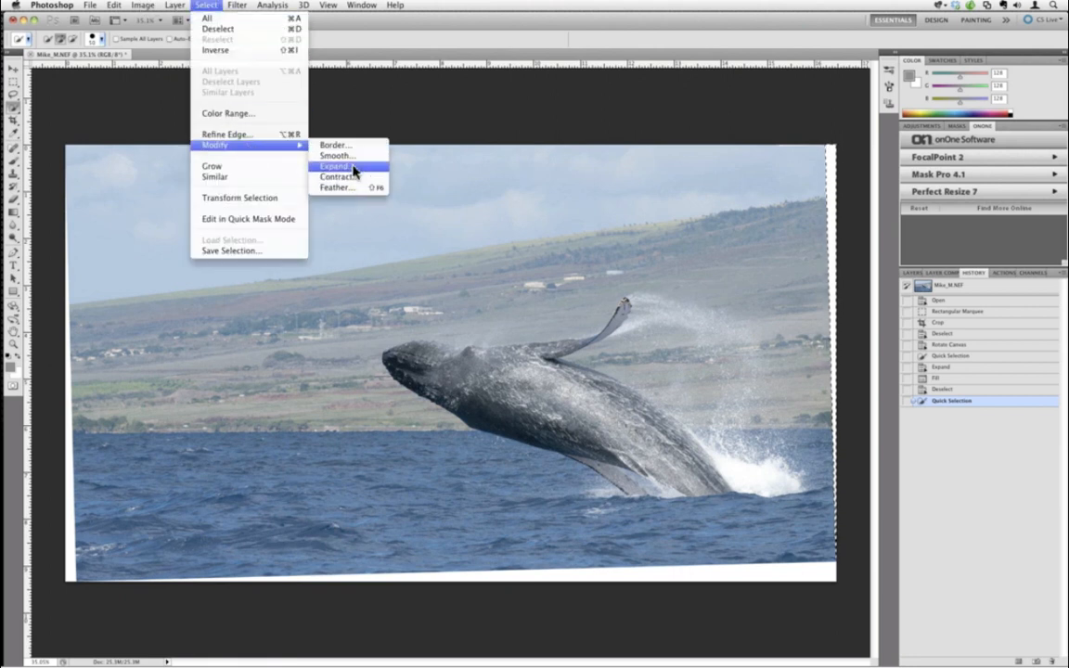
left_click(359, 173)
key("Return")
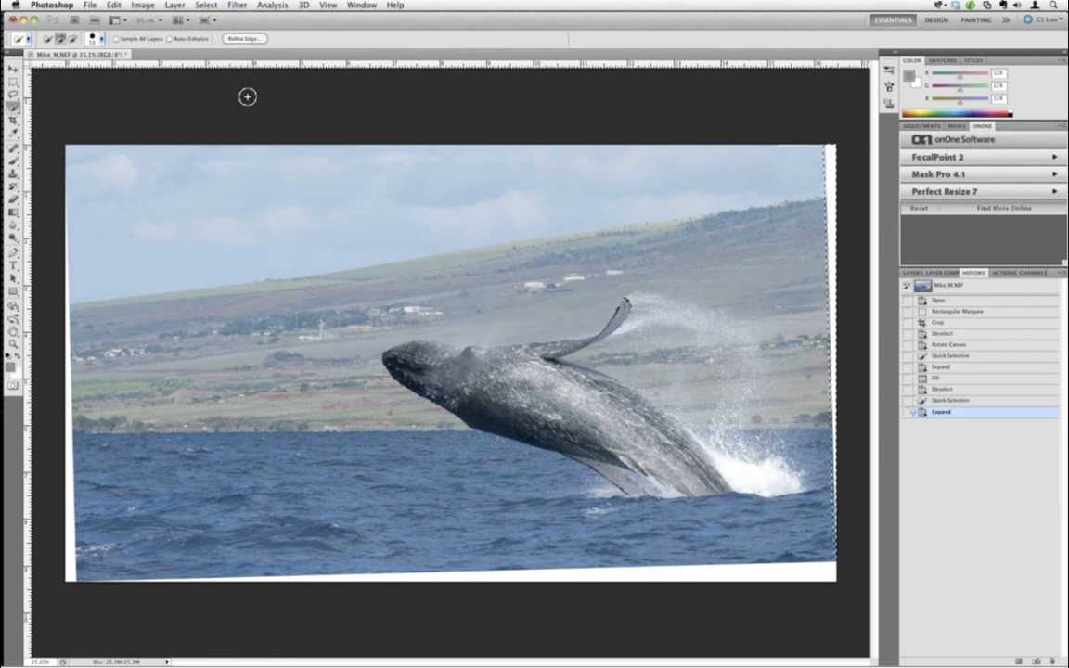
Fill the expanded strip along the photo's right edge using Content-Aware.
left_click(112, 6)
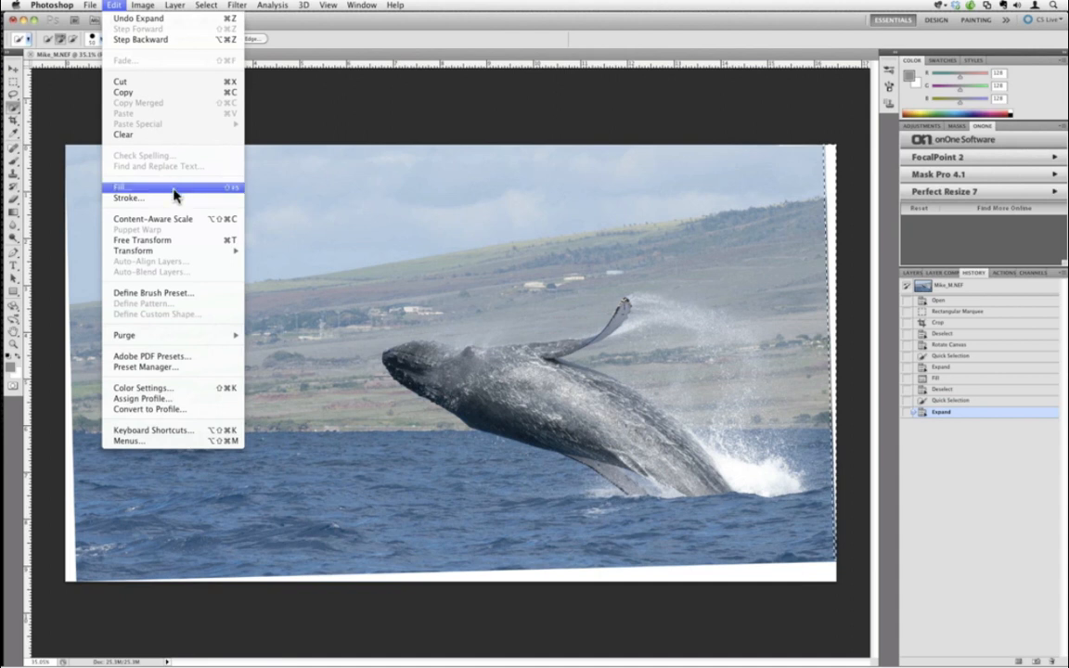
left_click(173, 194)
left_click(425, 169)
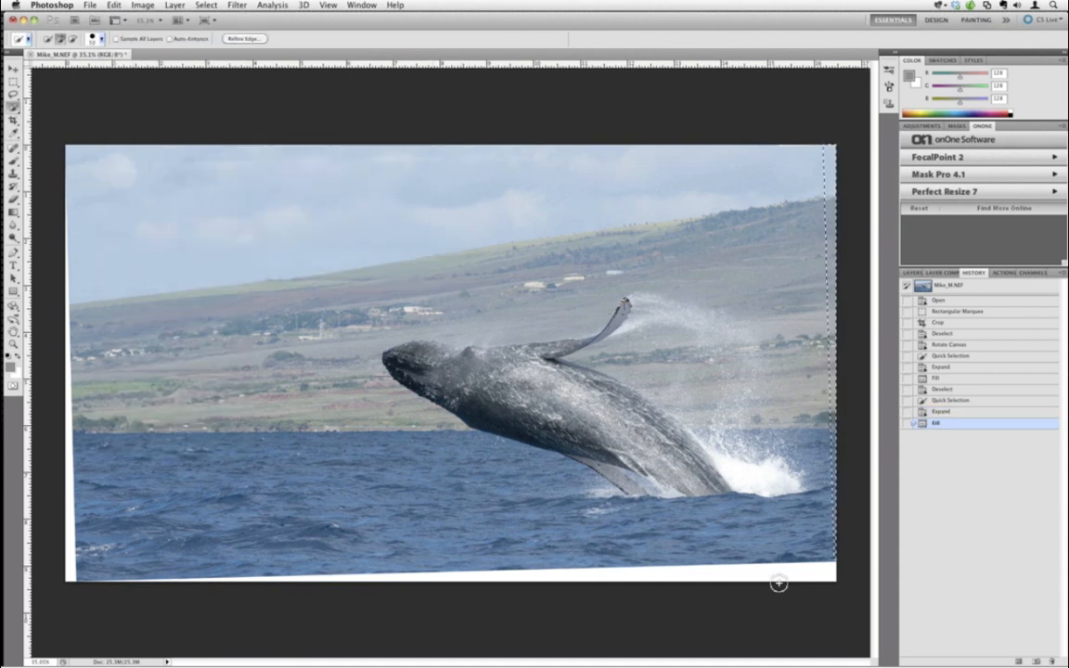
Clear the stray selection, select only the white strip along the photo's lower edge and expand it by 10 pixels.
left_click_drag(802, 571, 691, 558)
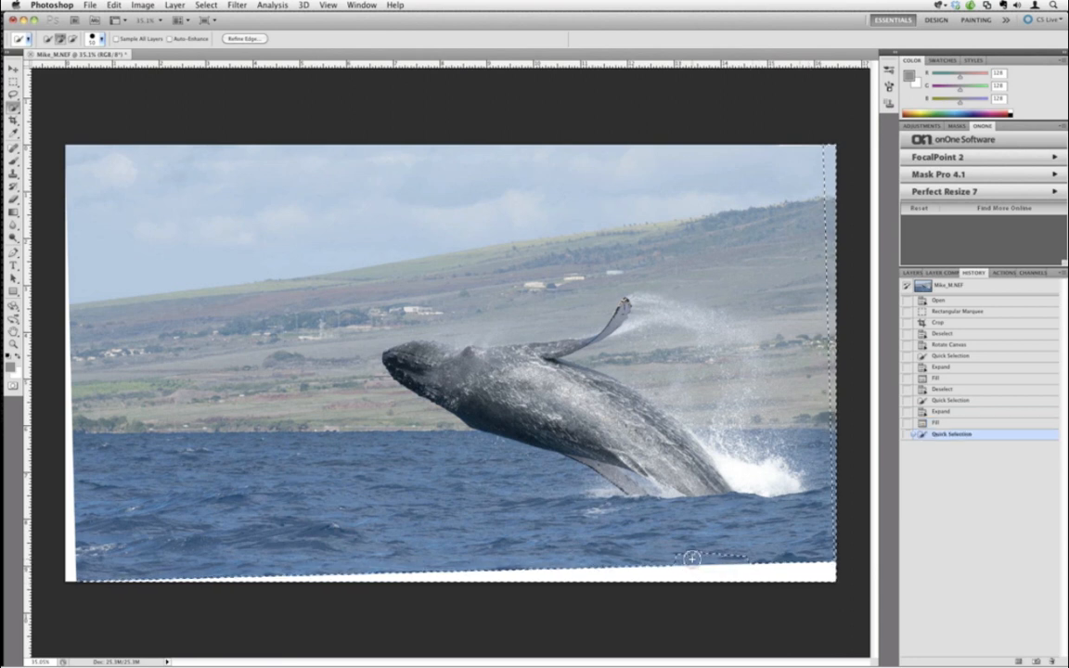
key("super+d")
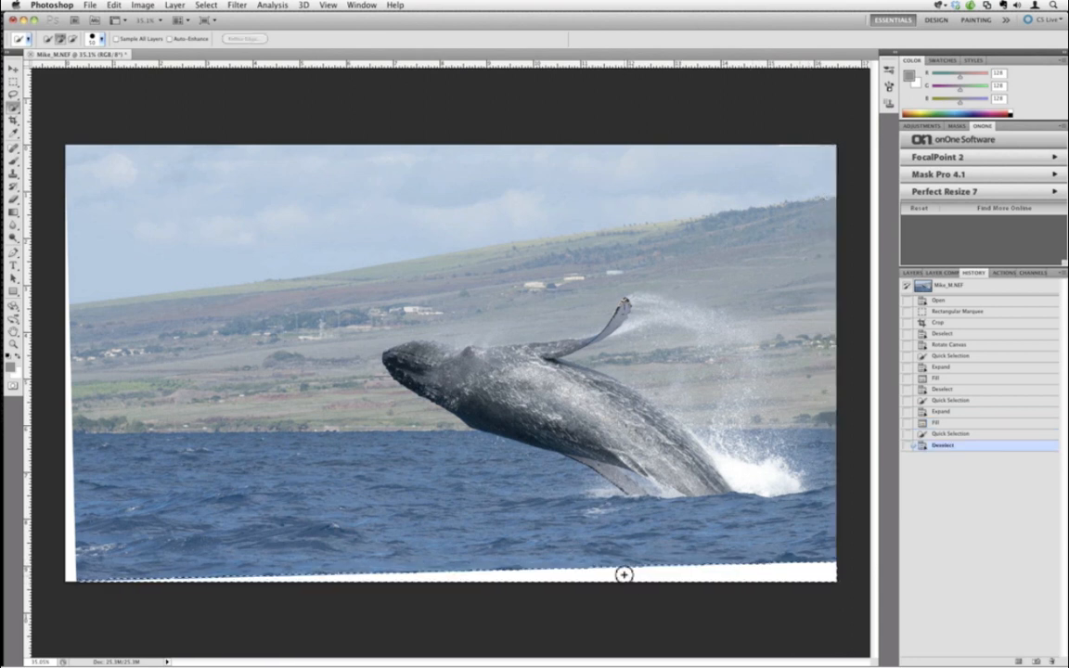
left_click_drag(623, 575, 622, 584)
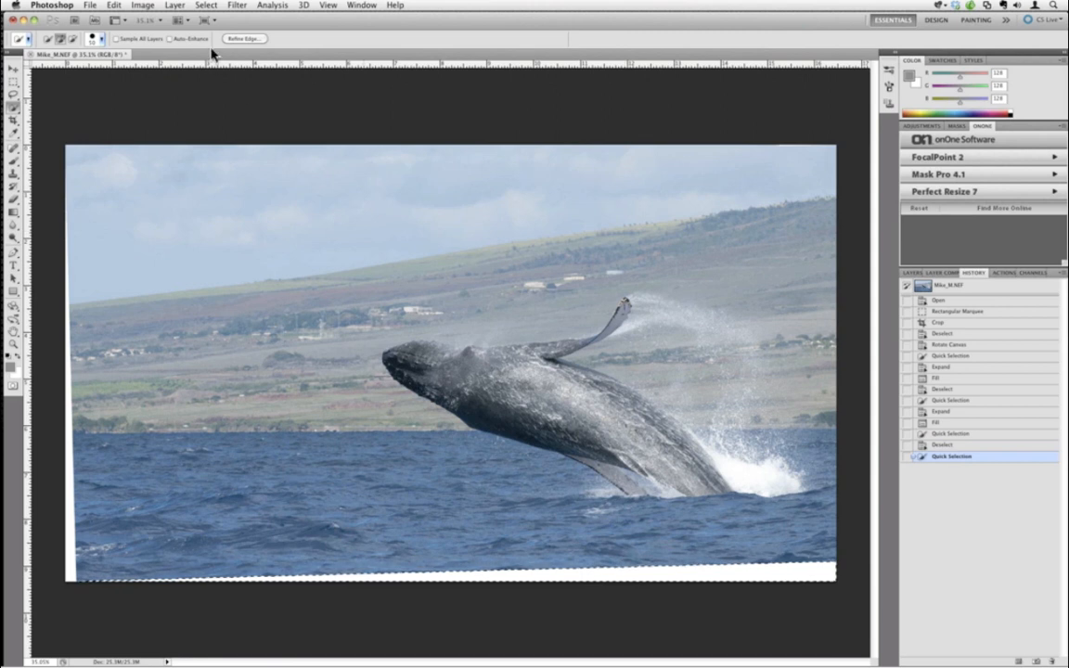
left_click(205, 5)
mouse_move(274, 145)
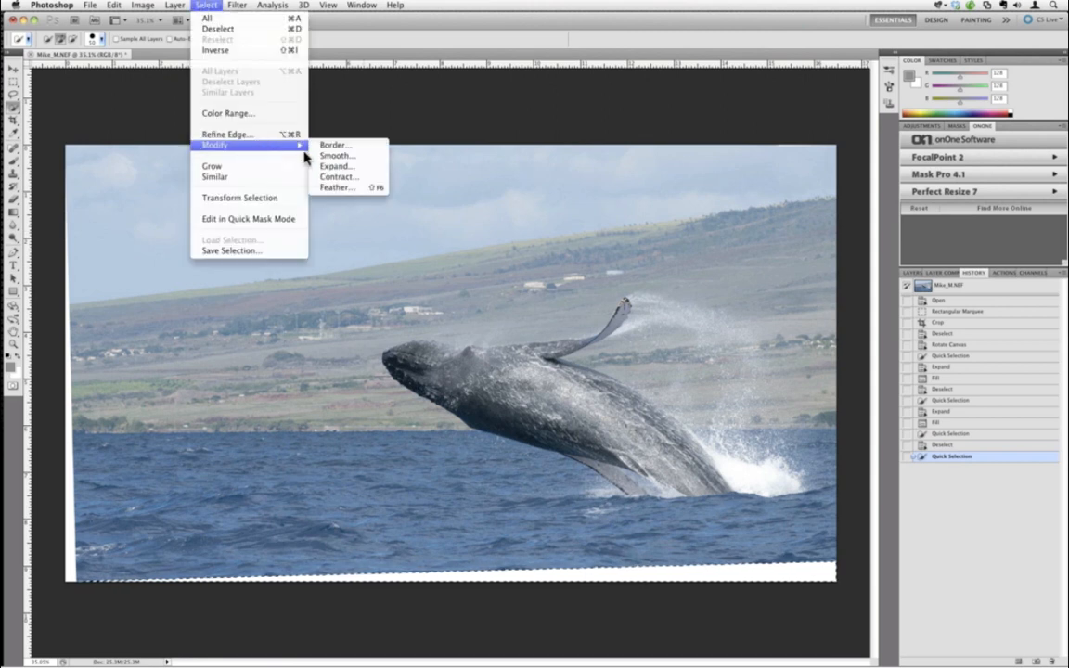
left_click(353, 170)
left_click(592, 317)
Fill the expanded strip along the photo's lower edge using Content-Aware.
left_click(112, 6)
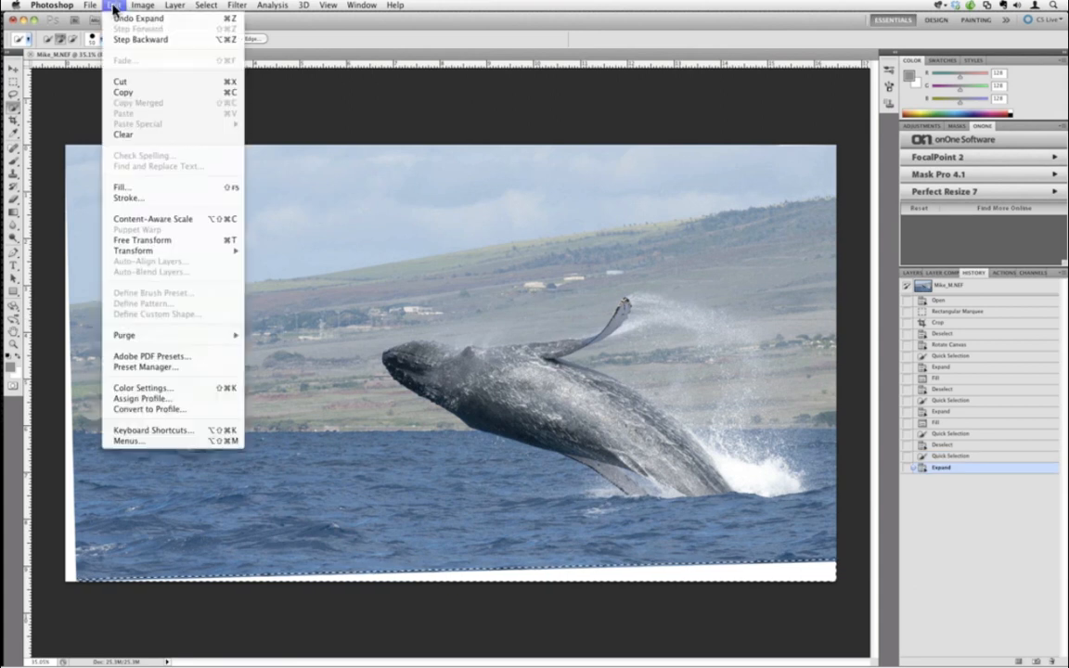
left_click(162, 198)
left_click(422, 167)
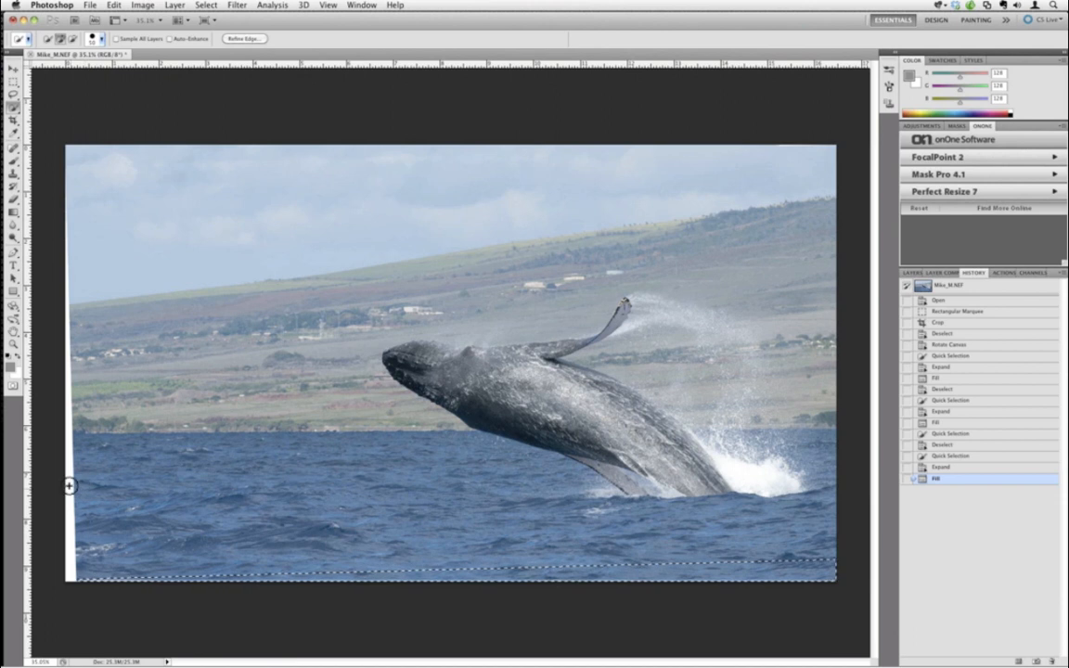
Try adding the left white strip to the existing selection with a 10-pixel expansion, and clear the whole selection.
mouse_move(66, 479)
left_mouse_down()
mouse_move(86, 315)
mouse_move(64, 317)
mouse_move(71, 181)
left_mouse_up()
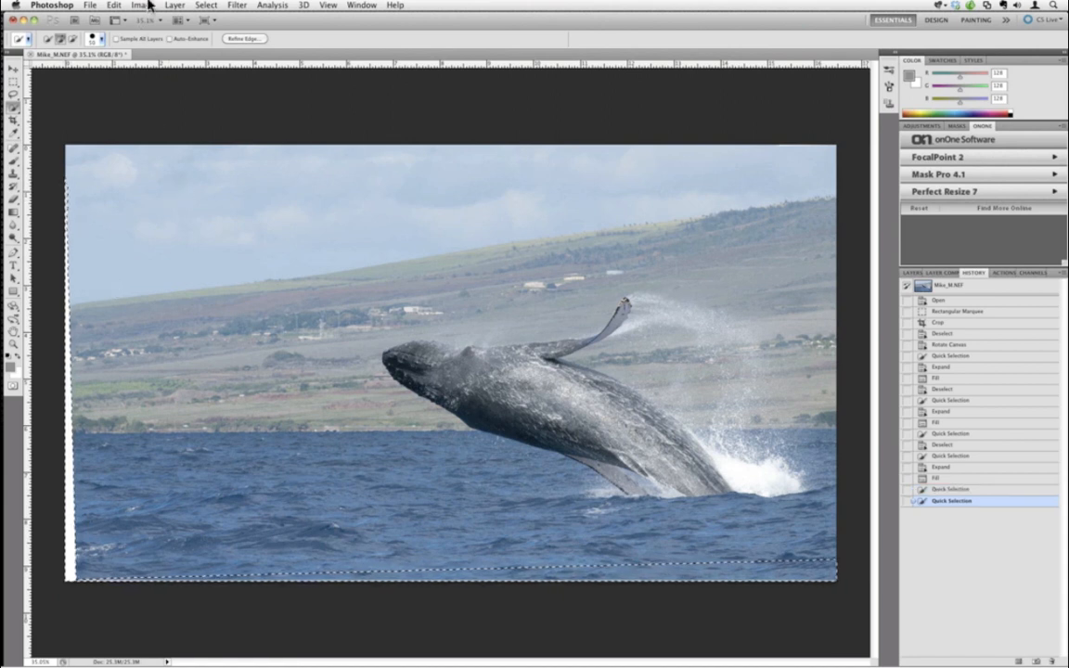
left_click(206, 5)
mouse_move(252, 149)
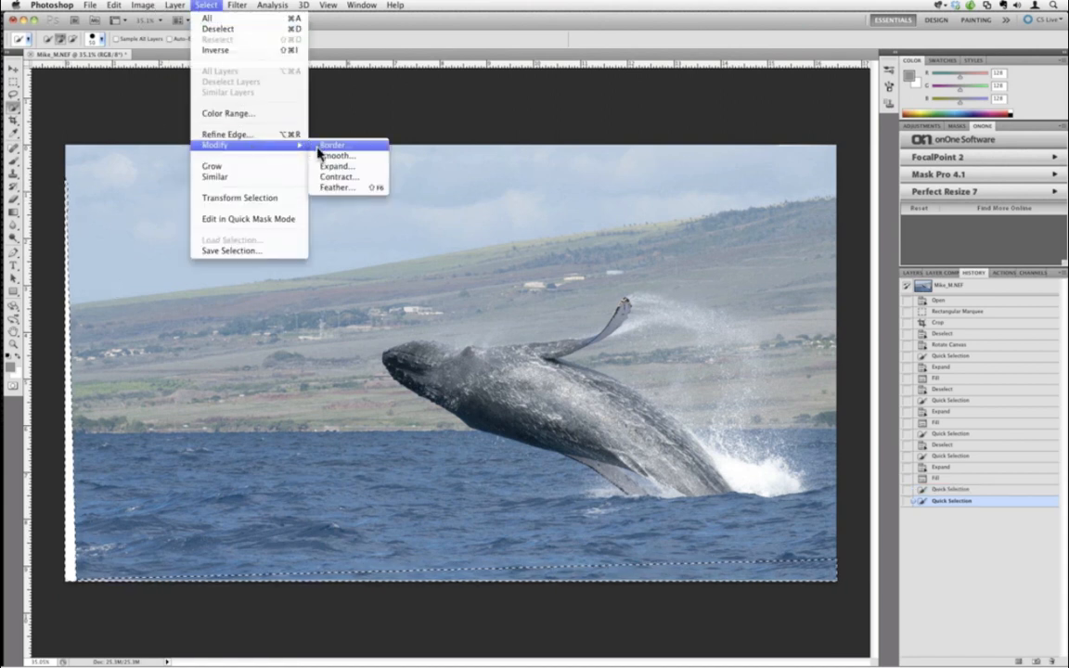
left_click(322, 163)
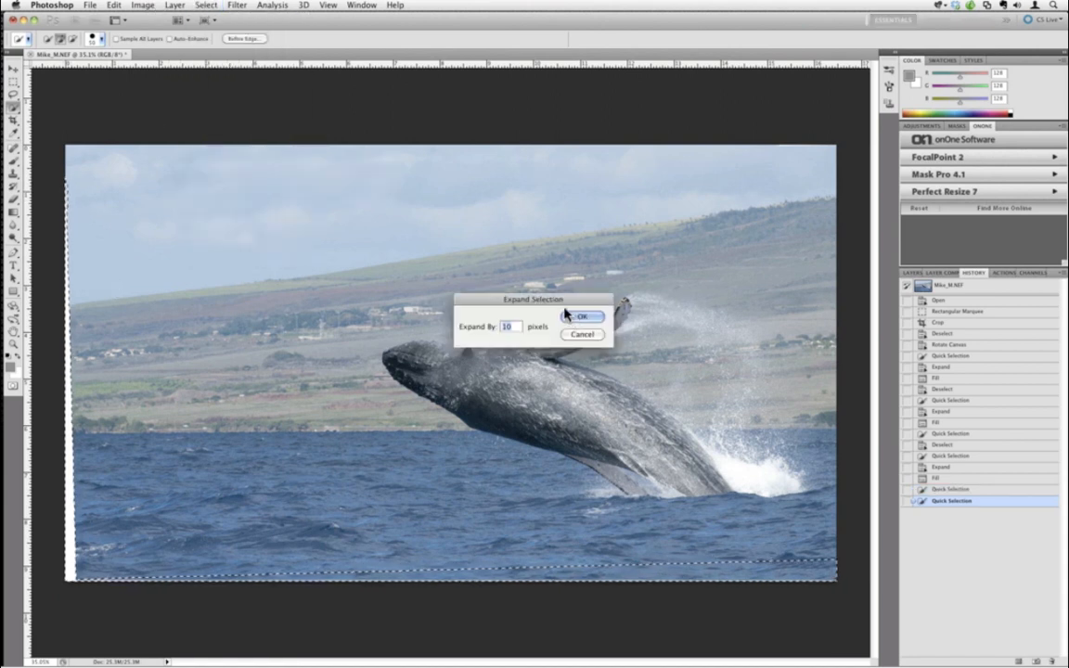
left_click(588, 313)
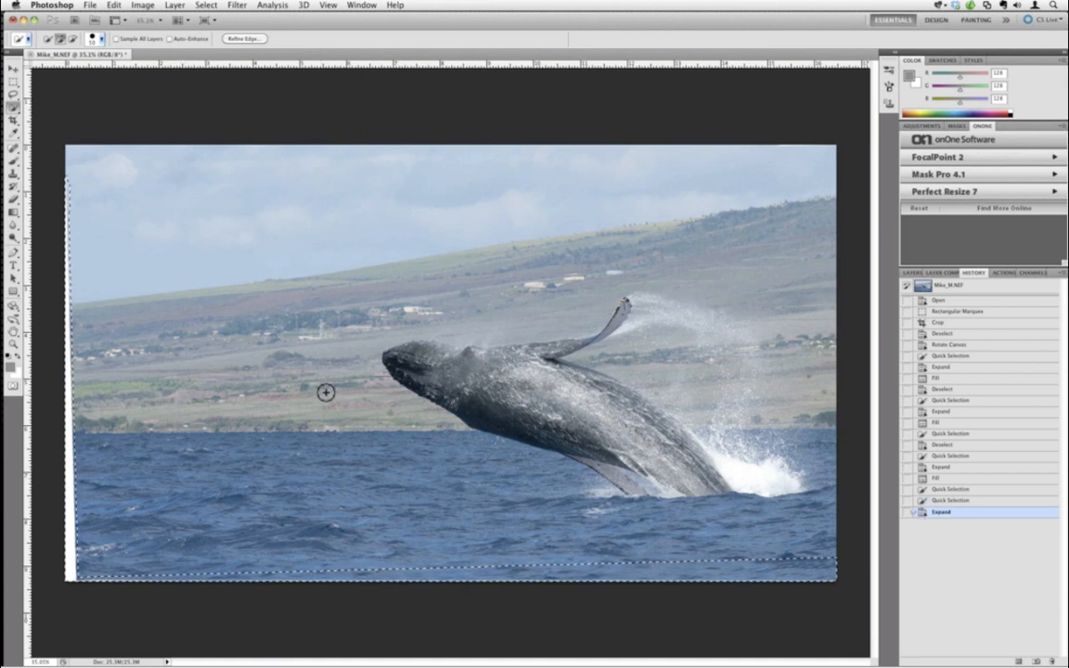
key("super+d")
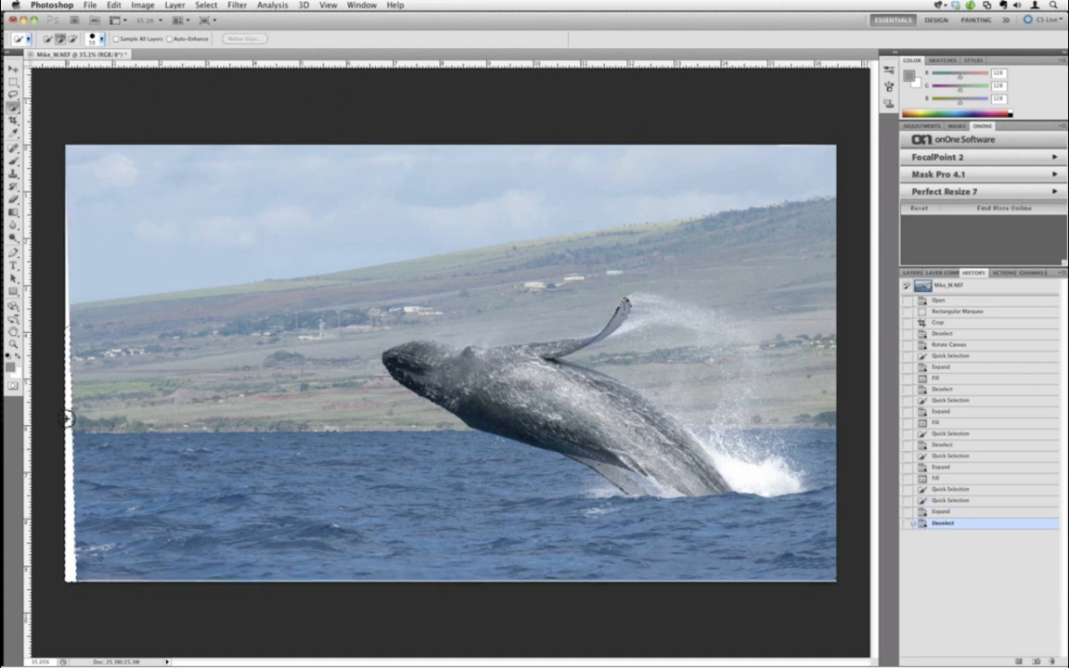
Select the white strip along the photo's left edge with Quick Selection and expand the selection by 10 pixels.
left_click_drag(64, 243, 67, 181)
left_click(193, 4)
mouse_move(283, 146)
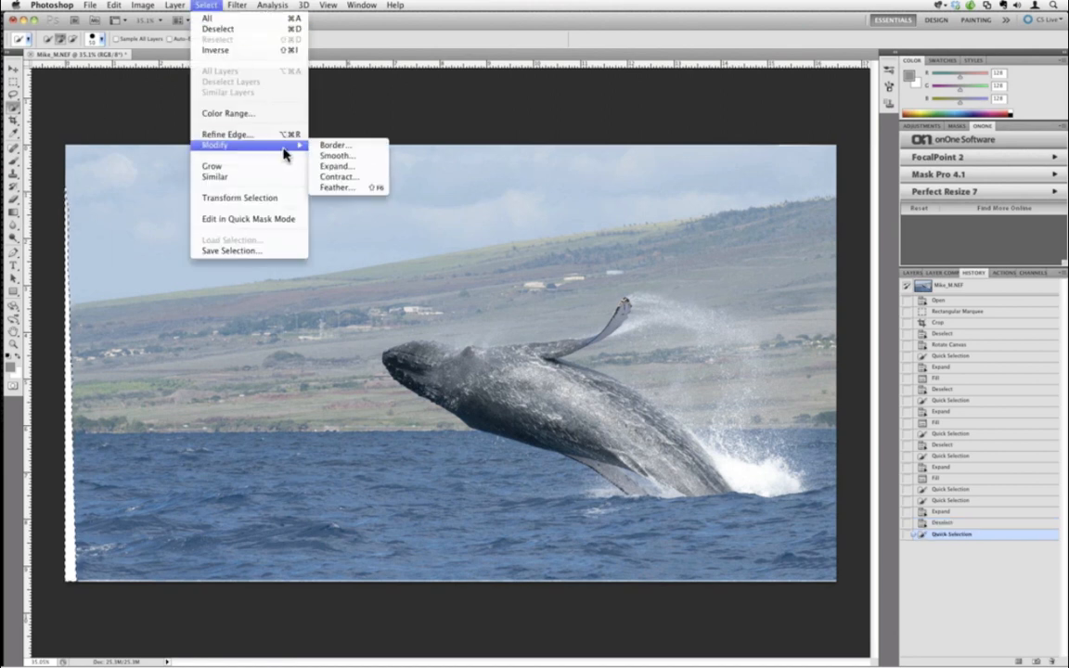
left_click(324, 166)
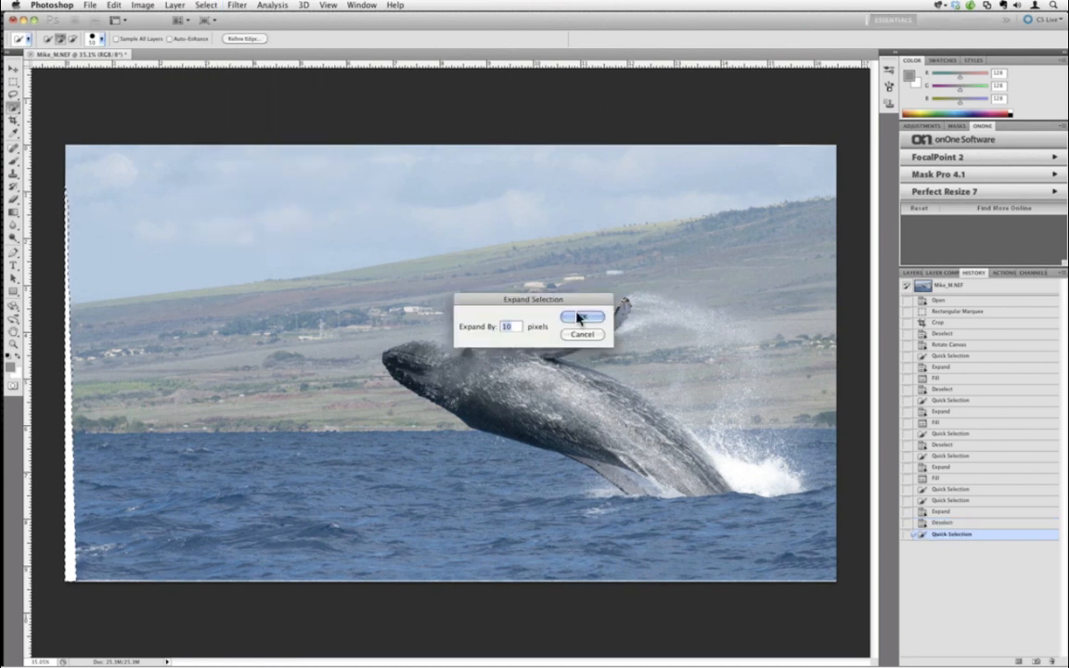
left_click(583, 312)
Fill the expanded strip along the photo's left edge using Content-Aware and clear the selection.
left_click(143, 5)
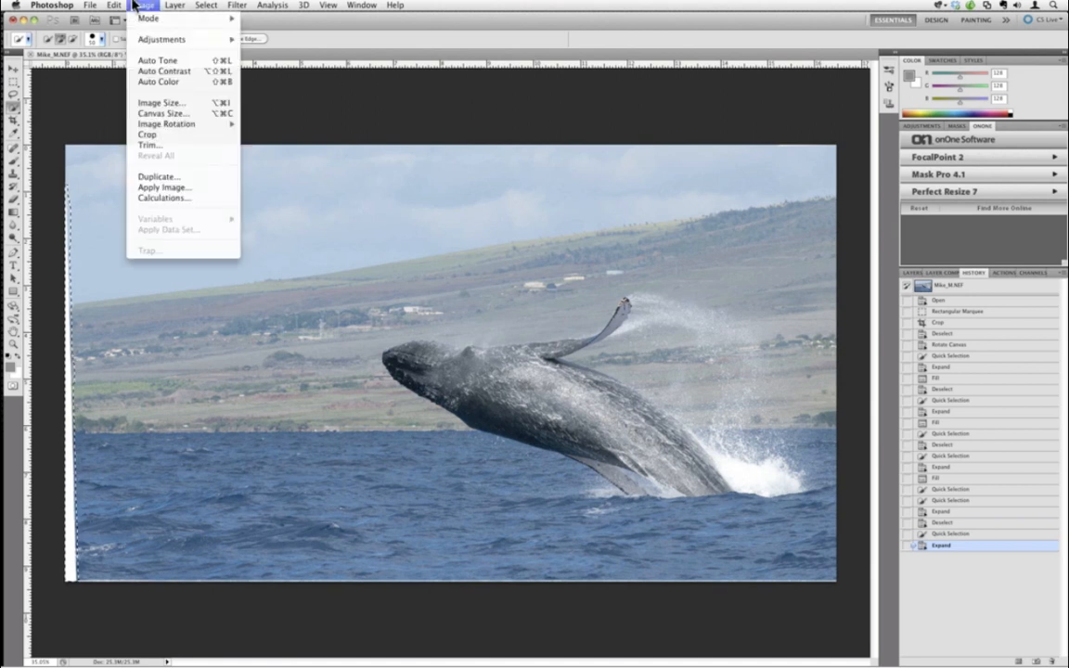
mouse_move(113, 5)
left_click(153, 186)
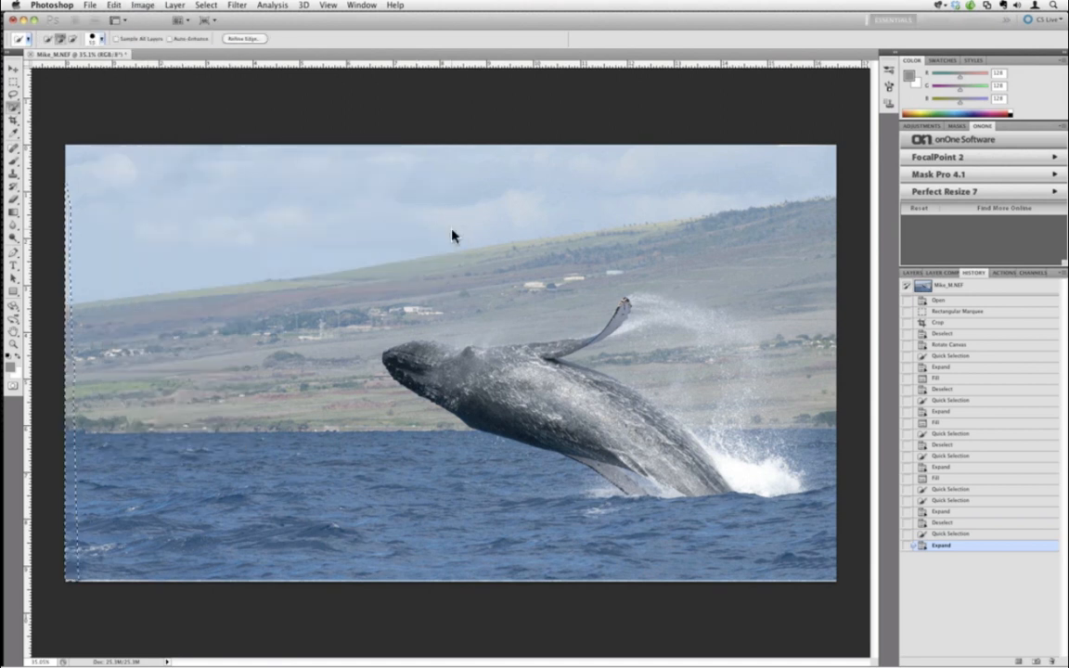
key("ctrl+d")
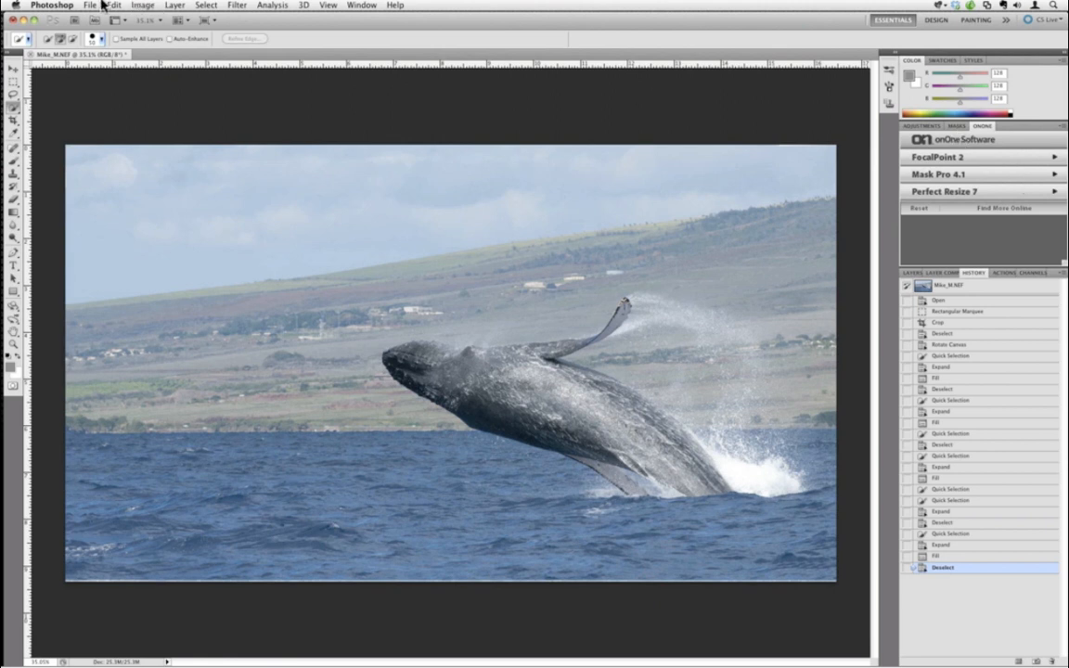
Open the straightened whale photo in the PhotoTools 2.6 Professional Edition plug-in.
left_click(65, 5)
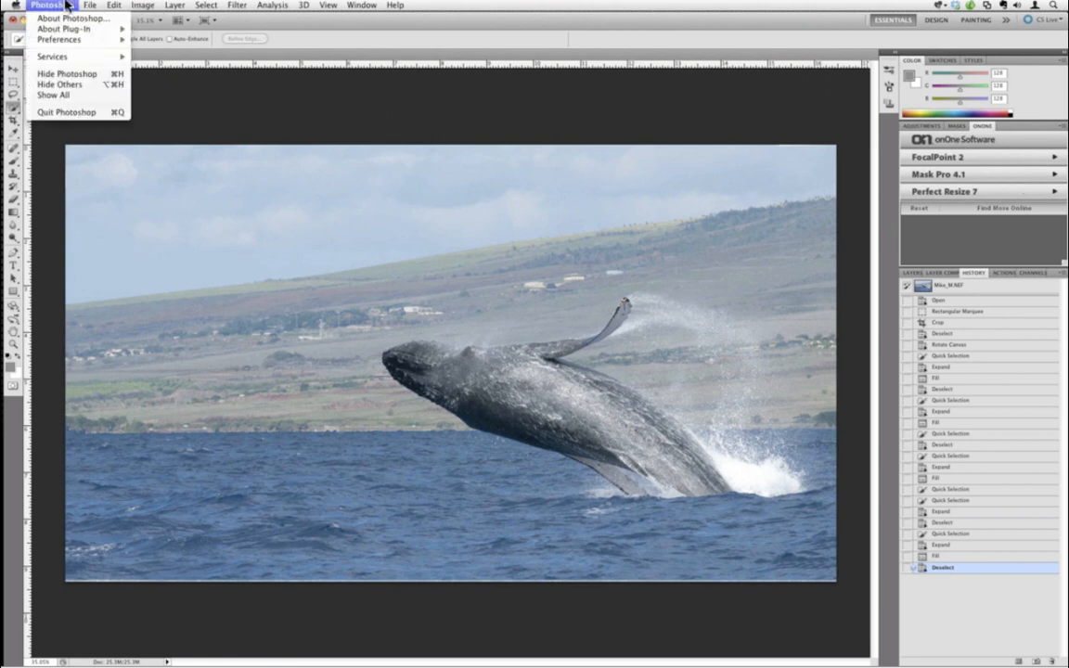
mouse_move(89, 5)
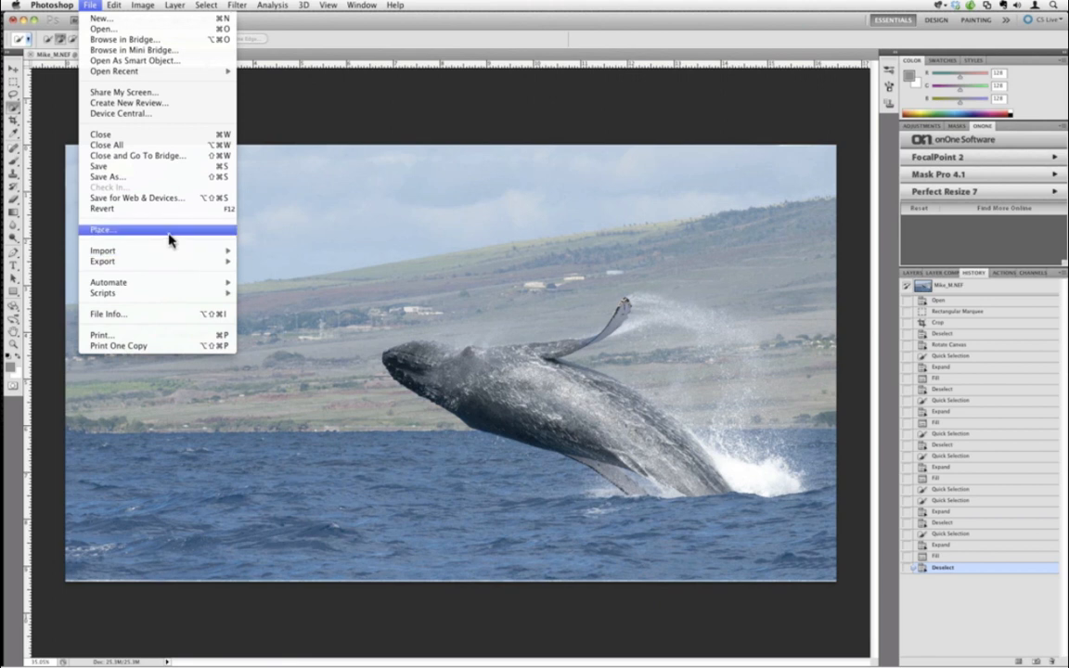
mouse_move(190, 283)
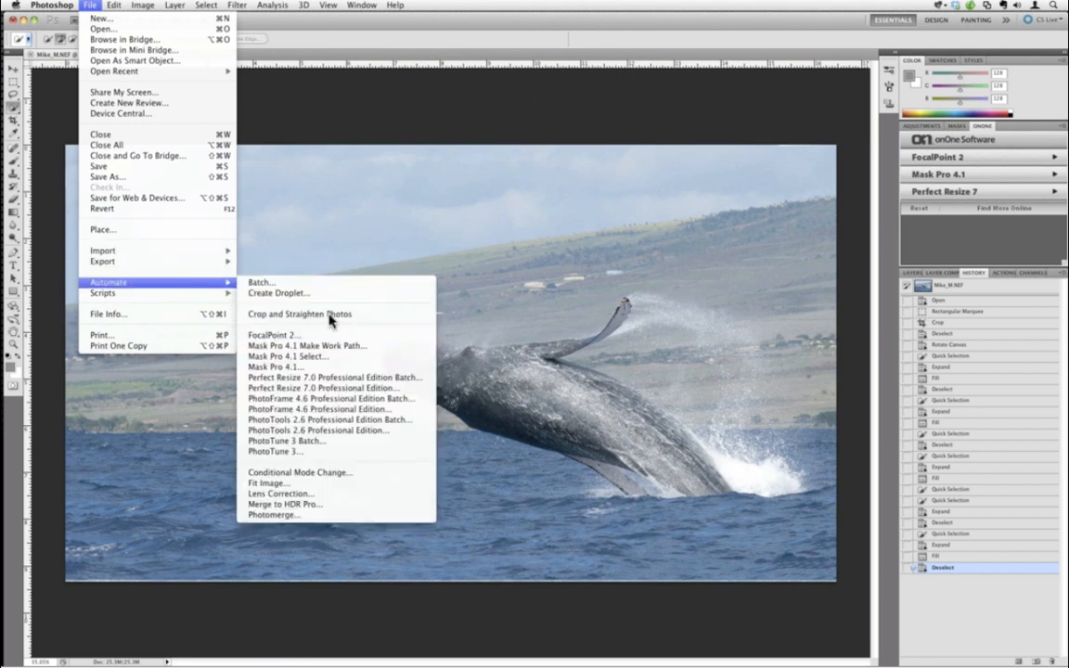
left_click(349, 430)
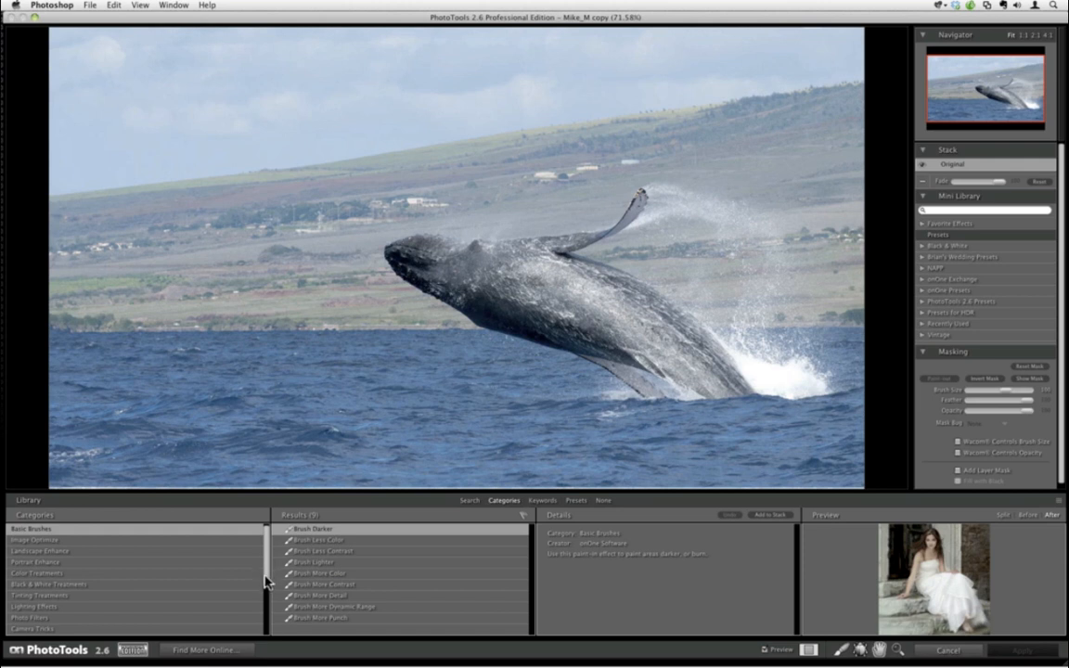
Add the Autumn effect from the Stylized Effects category to the stack and reduce its fade strength.
scroll(267, 582, "down", 3)
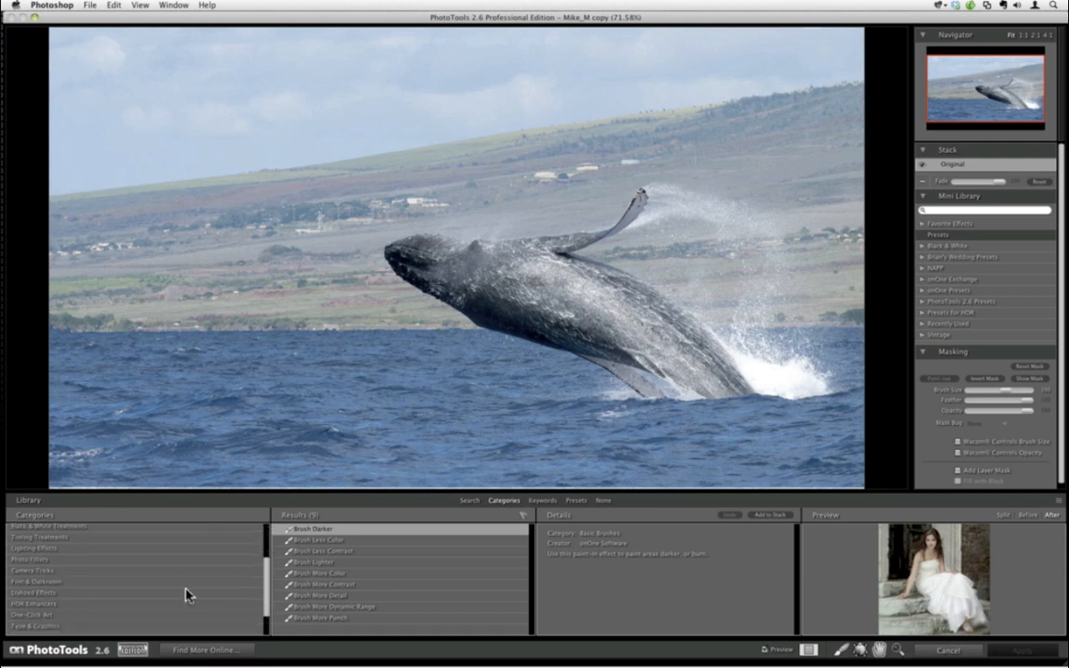
left_click(85, 593)
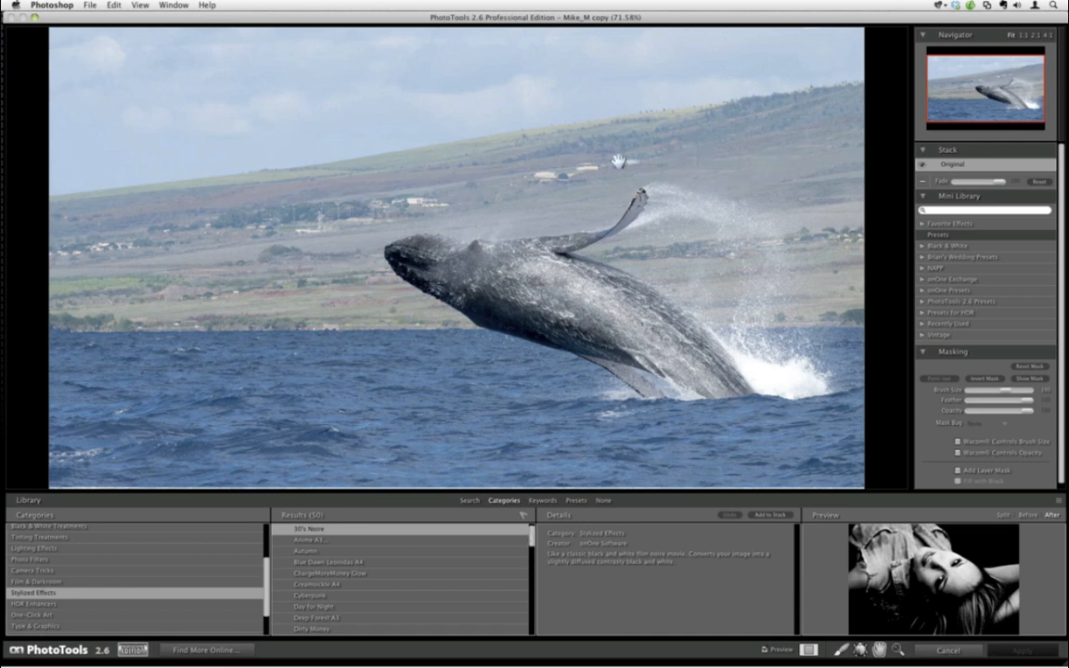
left_click(340, 552)
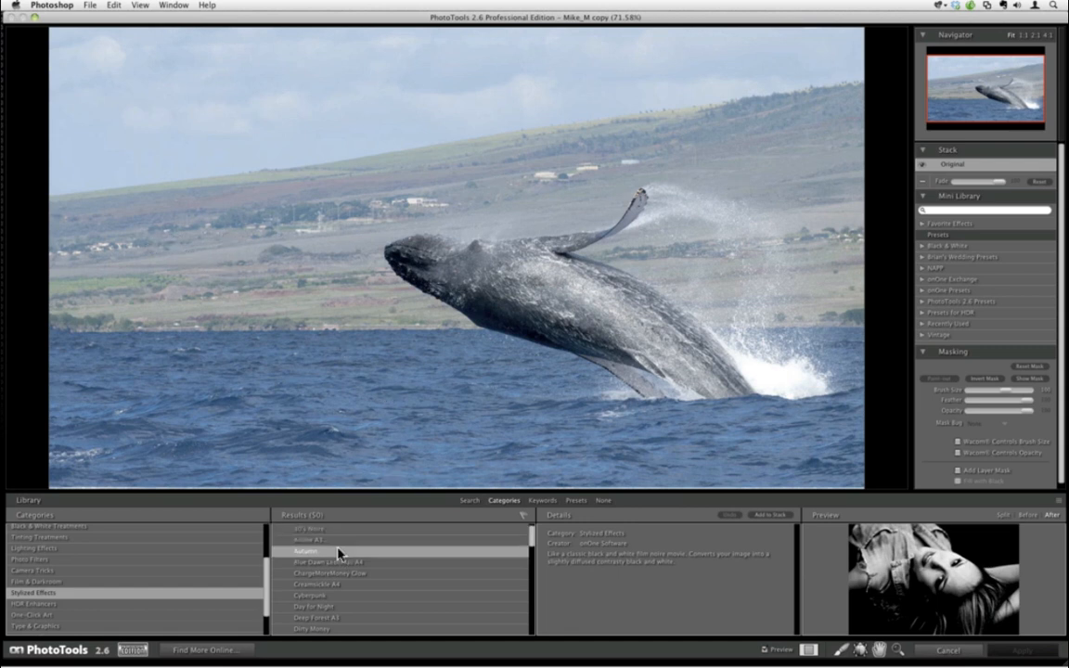
left_click(769, 516)
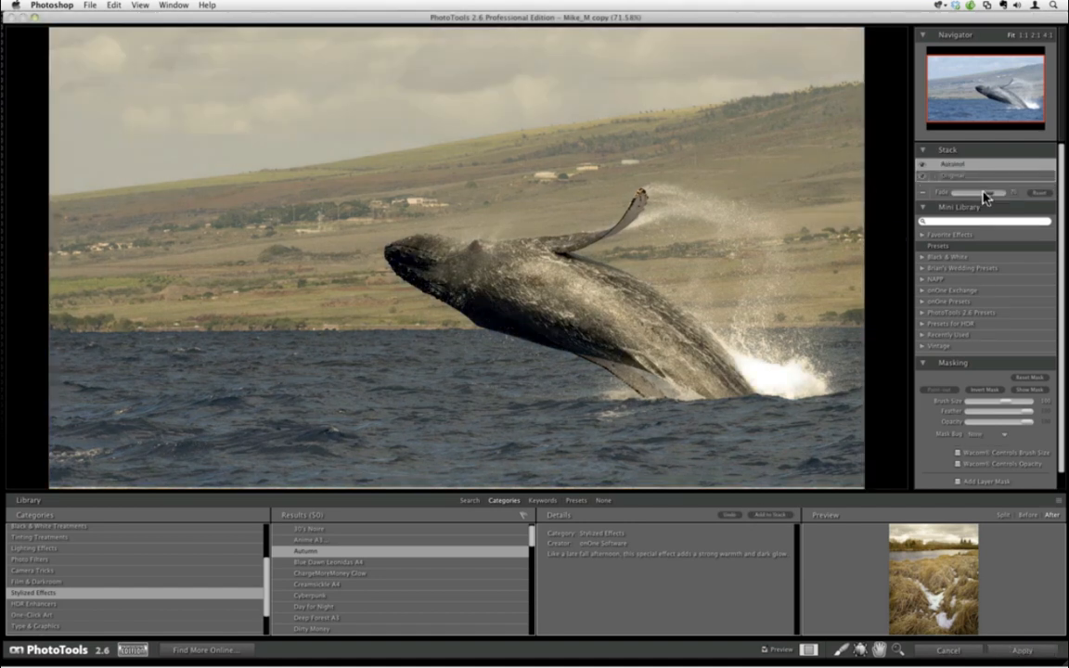
left_click_drag(986, 195, 957, 196)
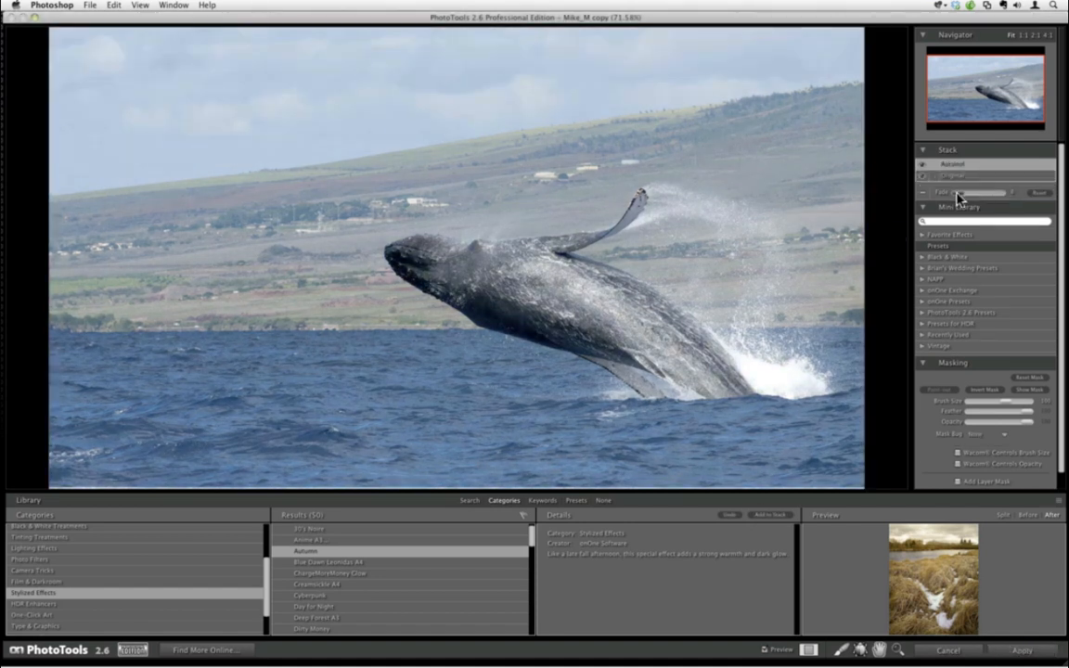
left_click_drag(959, 196, 967, 198)
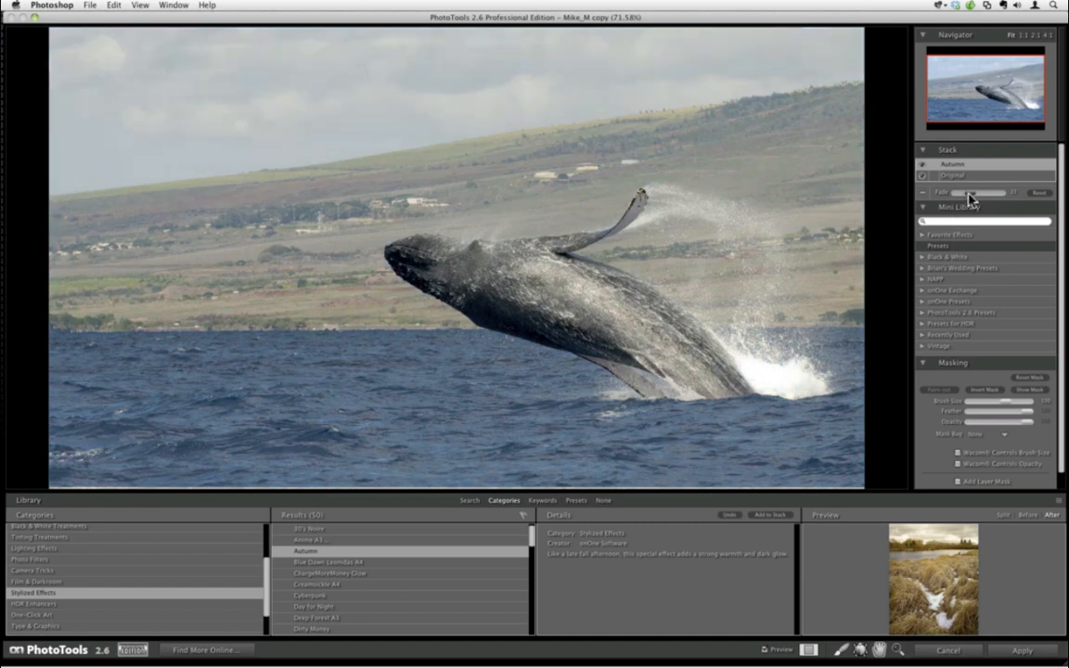
Invert the Autumn effect's mask and paint the effect in over the hillside, including the area around the whale's fin.
left_click(971, 391)
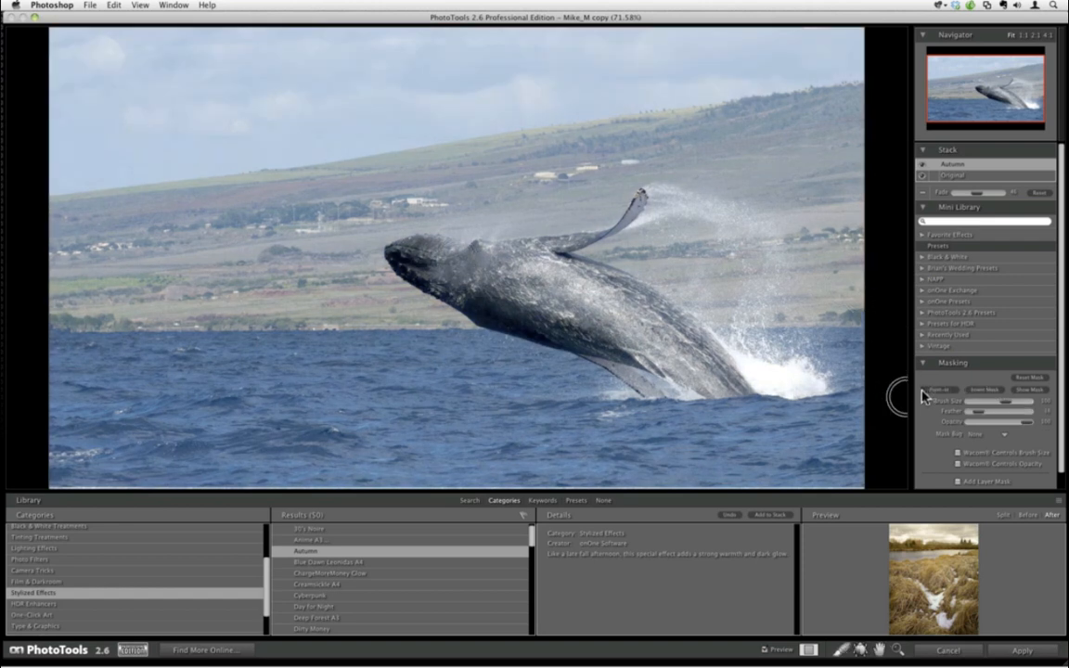
mouse_move(798, 167)
left_mouse_down()
mouse_move(796, 207)
mouse_move(819, 190)
mouse_move(848, 124)
mouse_move(846, 302)
mouse_move(718, 291)
mouse_move(633, 253)
mouse_move(740, 266)
mouse_move(829, 250)
mouse_move(775, 292)
mouse_move(754, 224)
mouse_move(655, 206)
mouse_move(650, 244)
mouse_move(732, 188)
mouse_move(764, 182)
mouse_move(771, 144)
mouse_move(822, 92)
mouse_move(857, 92)
mouse_move(783, 112)
mouse_move(569, 132)
mouse_move(688, 129)
mouse_move(393, 169)
mouse_move(289, 195)
mouse_move(48, 222)
mouse_move(50, 285)
mouse_move(80, 308)
mouse_move(70, 310)
mouse_move(376, 309)
mouse_move(92, 269)
mouse_move(239, 230)
mouse_move(118, 240)
mouse_move(134, 251)
mouse_move(297, 257)
mouse_move(254, 275)
mouse_move(239, 247)
mouse_move(281, 220)
mouse_move(319, 215)
mouse_move(350, 284)
mouse_move(362, 293)
mouse_move(369, 273)
mouse_move(378, 294)
mouse_move(454, 325)
mouse_move(367, 282)
mouse_move(406, 302)
mouse_move(359, 272)
mouse_move(320, 190)
mouse_move(475, 219)
mouse_move(608, 159)
mouse_move(733, 146)
mouse_move(623, 139)
mouse_move(524, 160)
mouse_move(320, 171)
mouse_move(580, 151)
left_mouse_up()
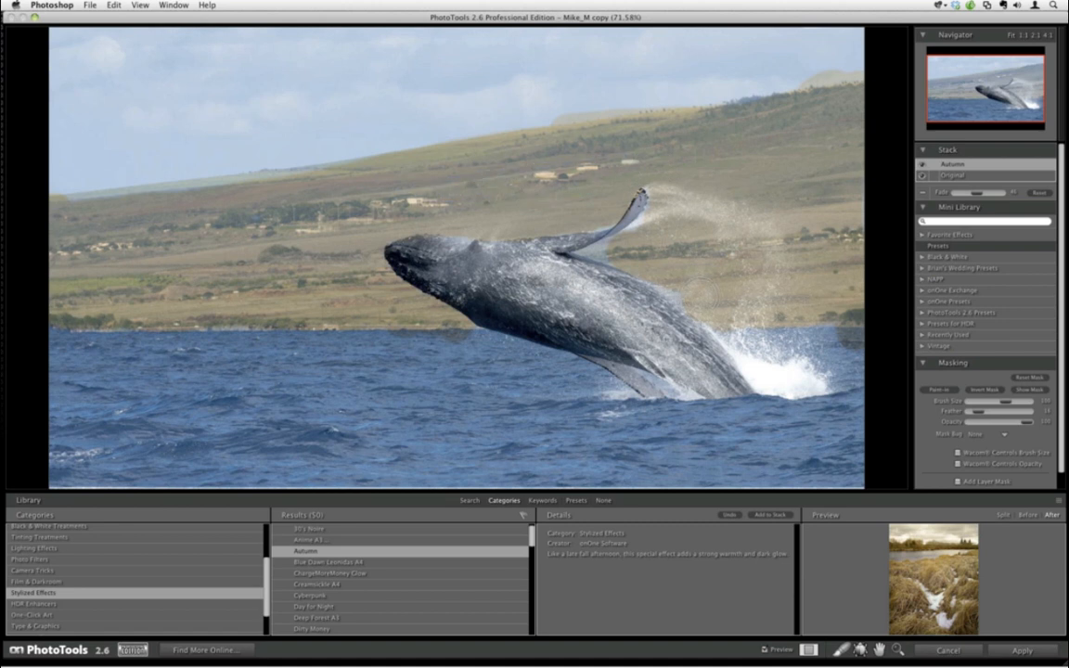
left_click_drag(621, 251, 568, 229)
key("bracketleft")
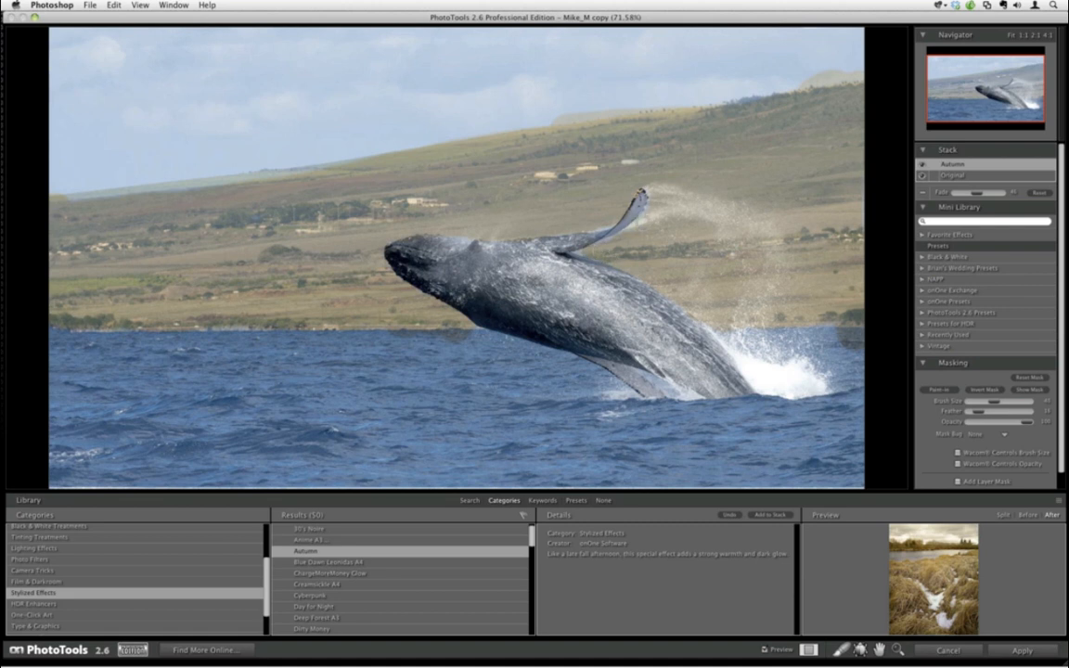
key("bracketright")
Try Wacom control of the brush size, enlarging the brush and painting the Autumn effect over the water and whale's head.
scroll(1063, 379, "down", 1)
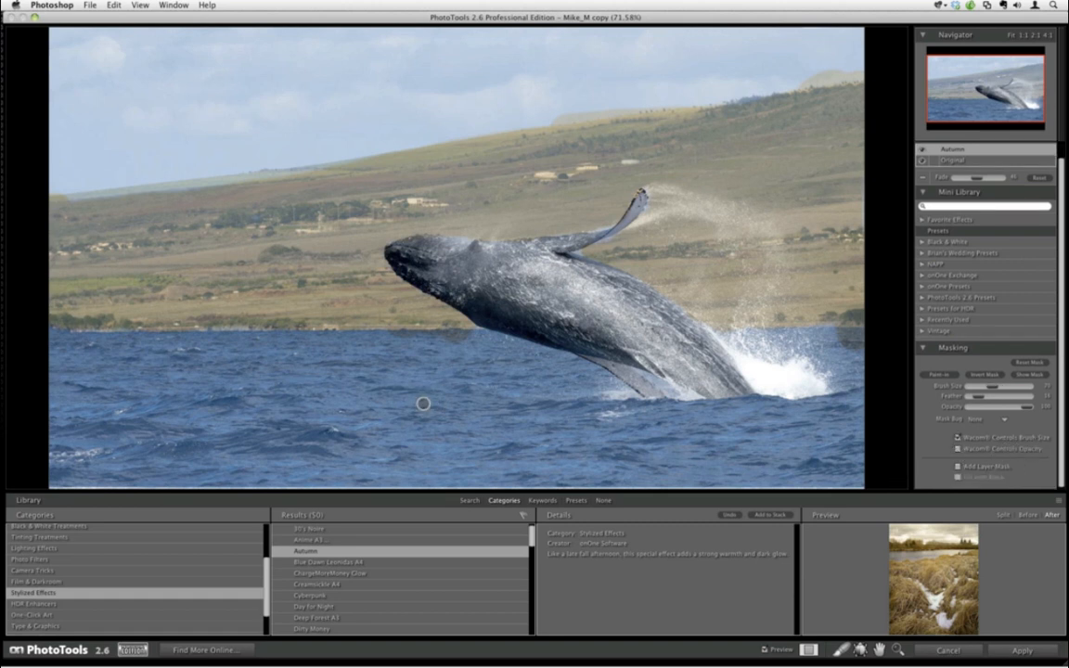
key("bracketleft")
key("bracketleft")
key("bracketleft")
key("bracketleft")
key("bracketright")
key("bracketright")
key("bracketright")
key("bracketright")
left_click_drag(1003, 387, 1042, 391)
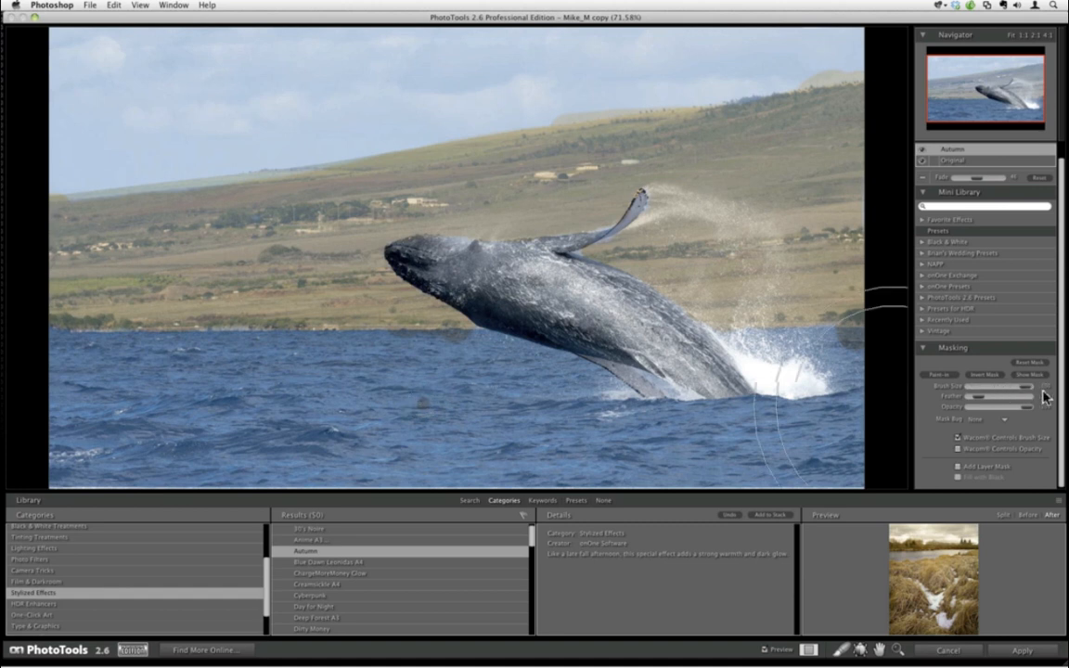
left_click_drag(332, 344, 334, 354)
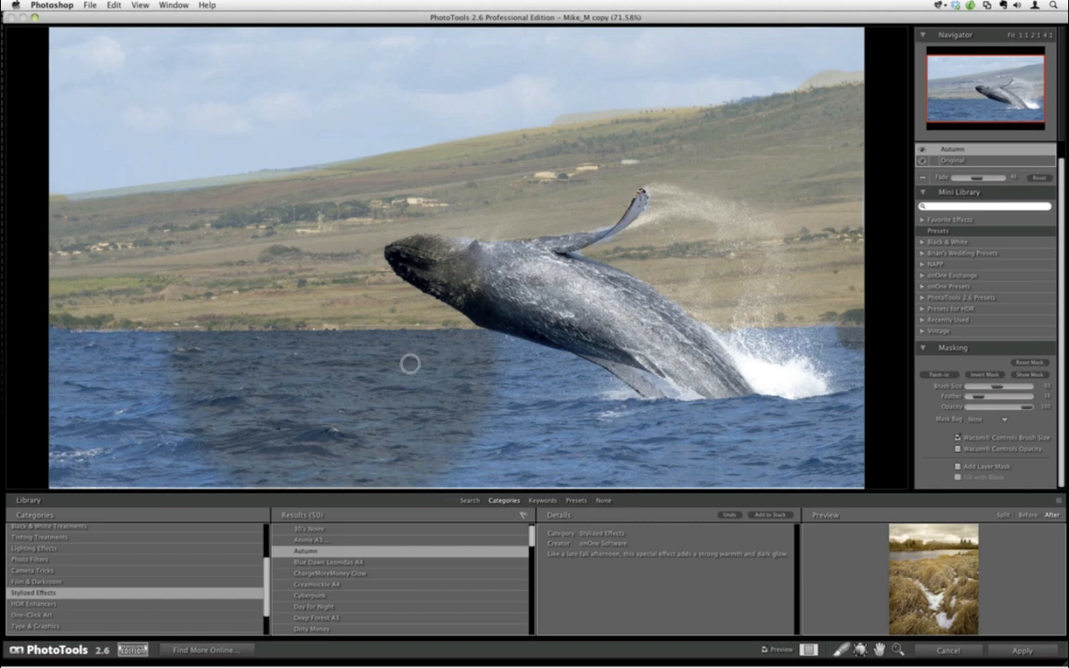
Switch Wacom control from brush size to opacity, paint test dabs on the water, and turn opacity control off.
left_click(958, 438)
left_click(957, 449)
left_click_drag(454, 425, 456, 422)
left_click_drag(529, 443, 528, 444)
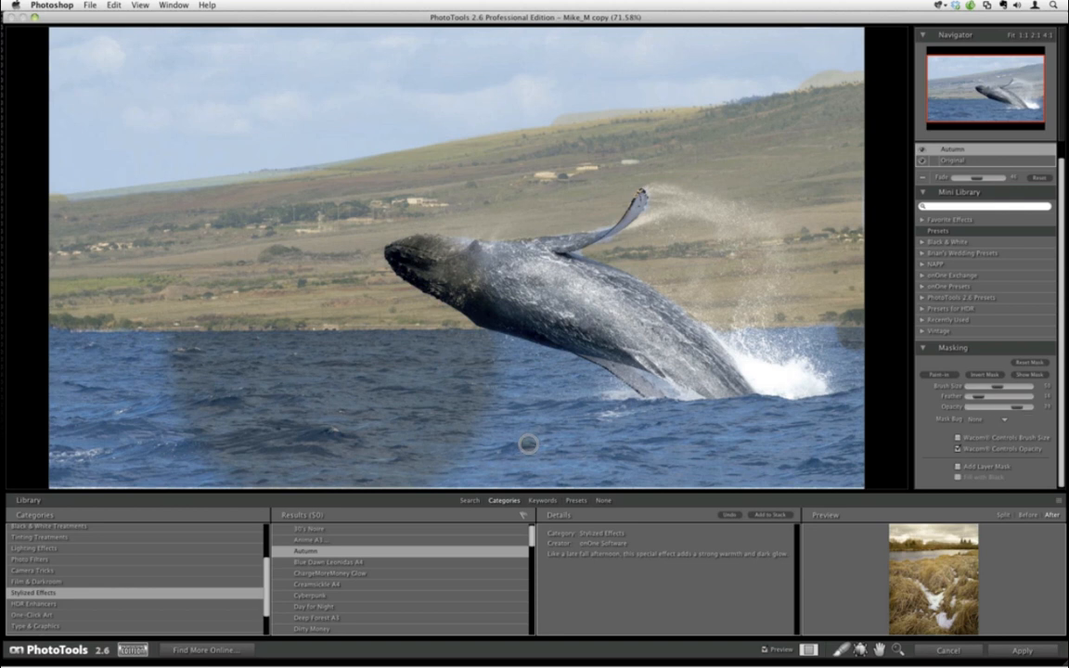
left_click_drag(527, 444, 530, 447)
left_click(959, 448)
Set the masking brush to paint out, enlarge it, and remove the Autumn effect from the water and whale's head.
left_click(935, 375)
key("bracketright")
key("bracketright")
key("bracketright")
key("bracketright")
key("bracketright")
key("bracketright")
key("bracketright")
key("bracketright")
key("bracketright")
key("bracketright")
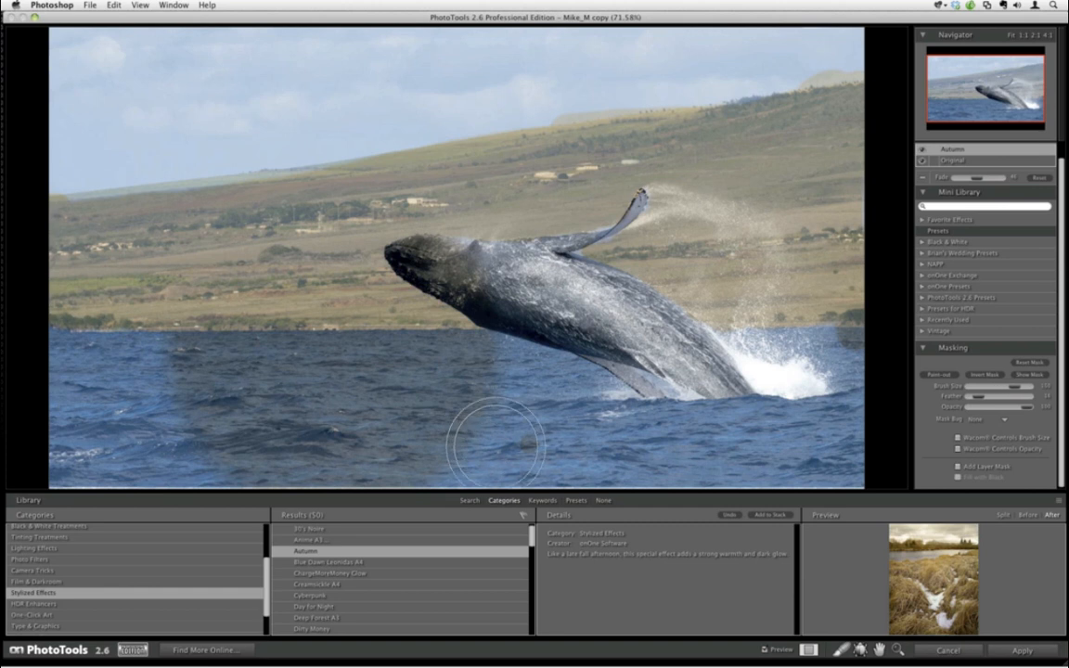
mouse_move(498, 446)
left_mouse_down()
mouse_move(249, 450)
mouse_move(343, 435)
mouse_move(170, 391)
mouse_move(505, 424)
mouse_move(522, 402)
mouse_move(469, 386)
mouse_move(477, 376)
mouse_move(355, 384)
mouse_move(520, 353)
left_mouse_up()
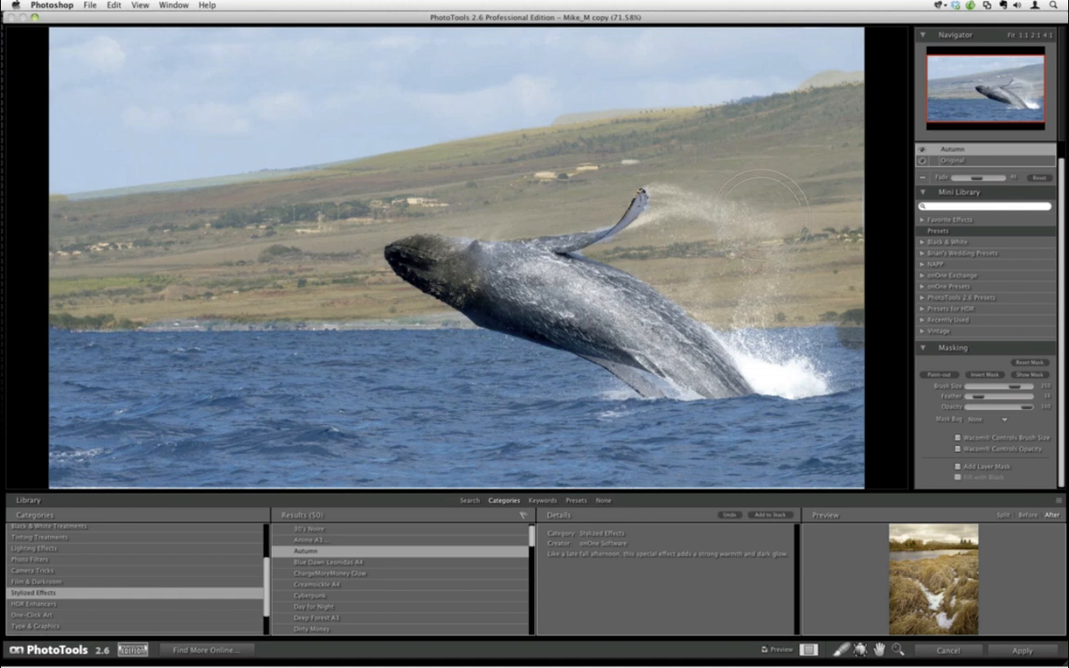
mouse_move(505, 278)
left_mouse_down()
mouse_move(513, 289)
mouse_move(477, 293)
mouse_move(422, 274)
mouse_move(420, 257)
left_mouse_up()
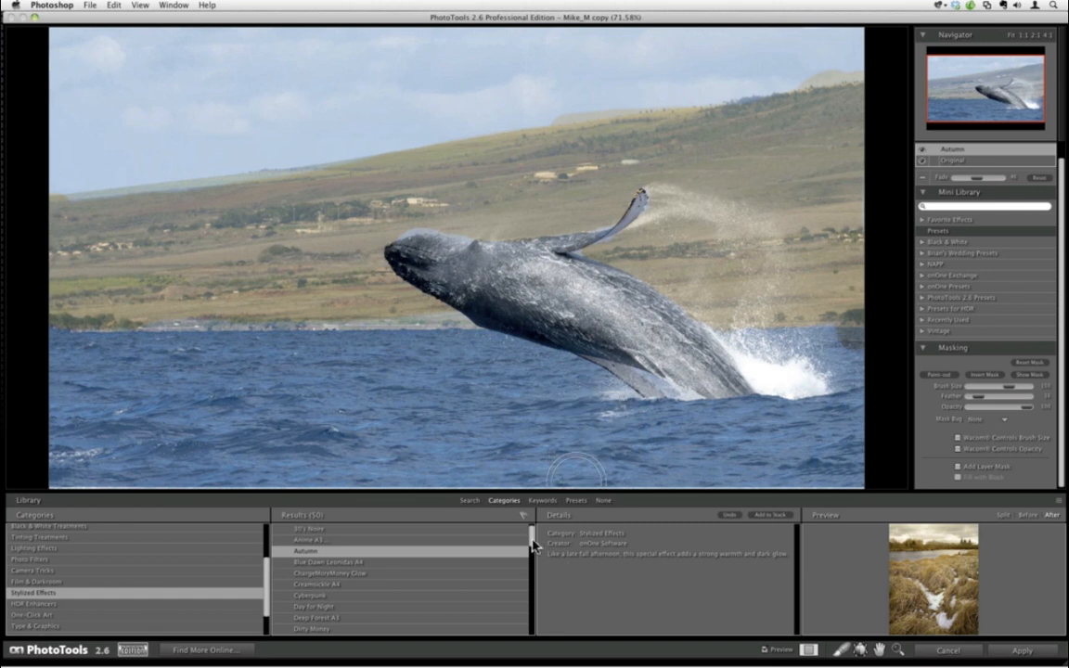
Add the Moulin Rouge A3 effect to the stack and reduce its fade strength to a partial blend.
left_click_drag(534, 546, 525, 601)
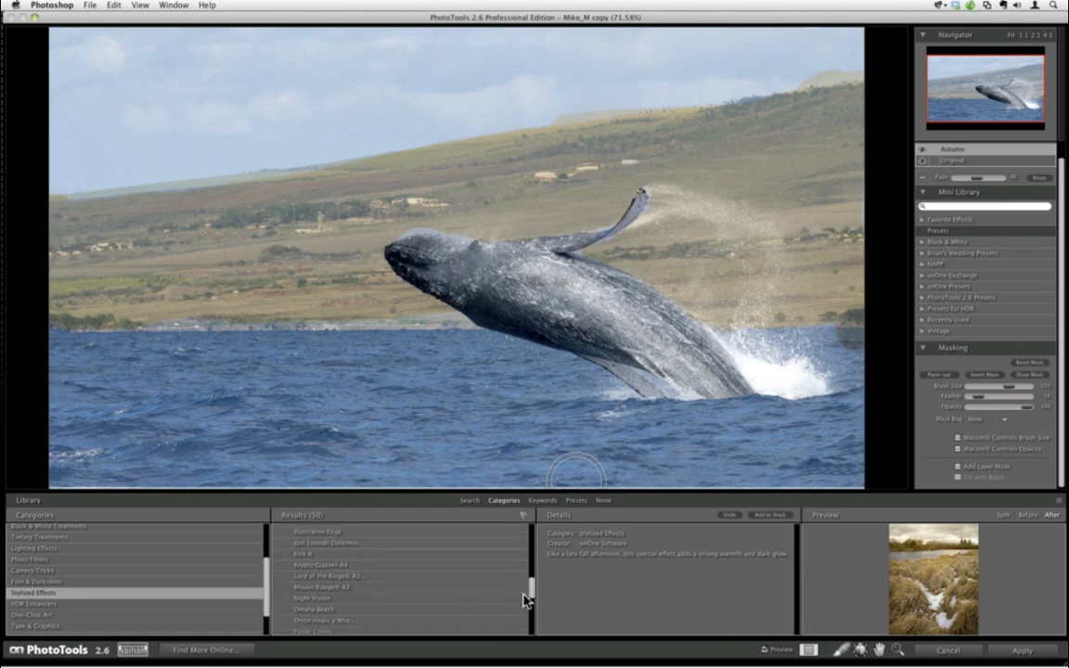
left_click(519, 588)
left_click(770, 515)
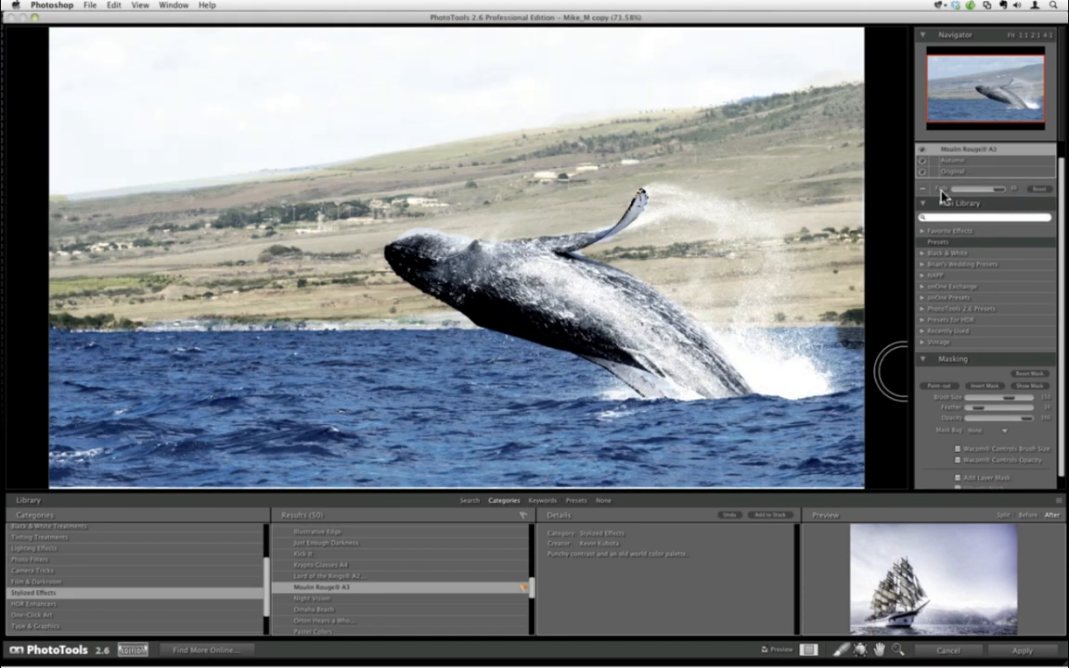
left_click_drag(940, 190, 950, 192)
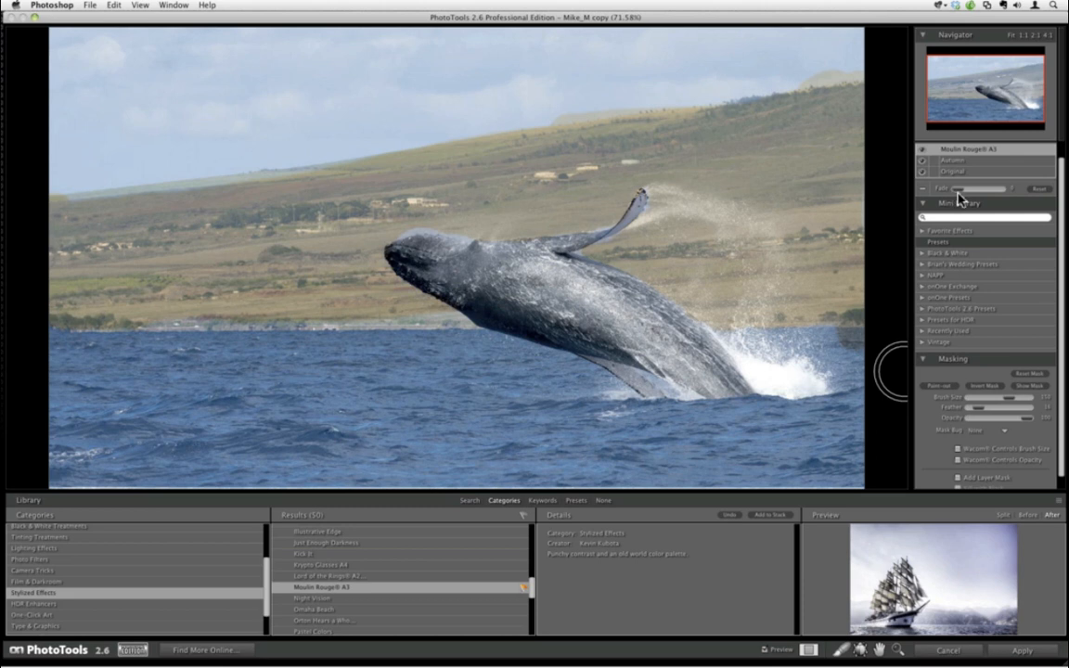
left_click_drag(961, 196, 974, 196)
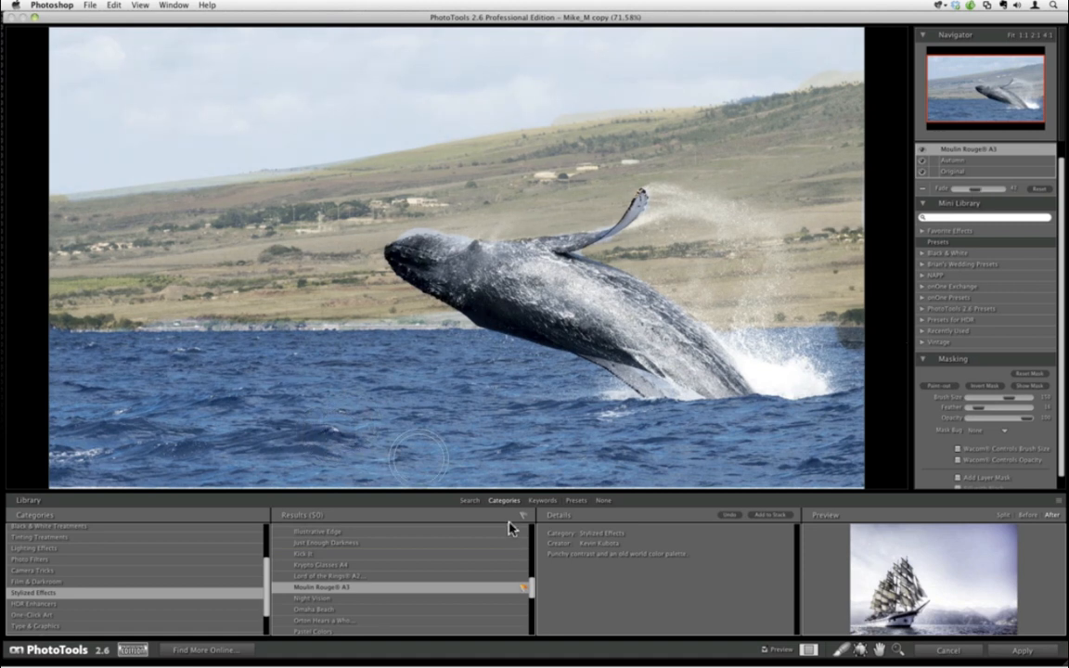
Add the Orton Hears a Who effect with the Normal option to the stack and lower its fade strength.
left_click_drag(533, 586, 541, 601)
left_click(490, 551)
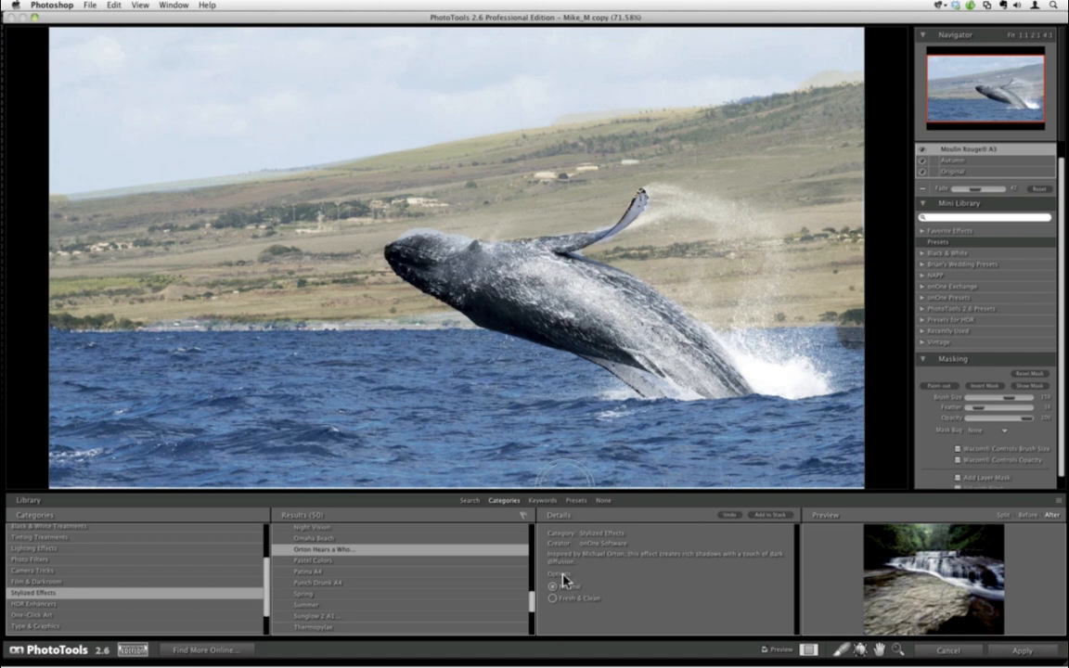
left_click(760, 516)
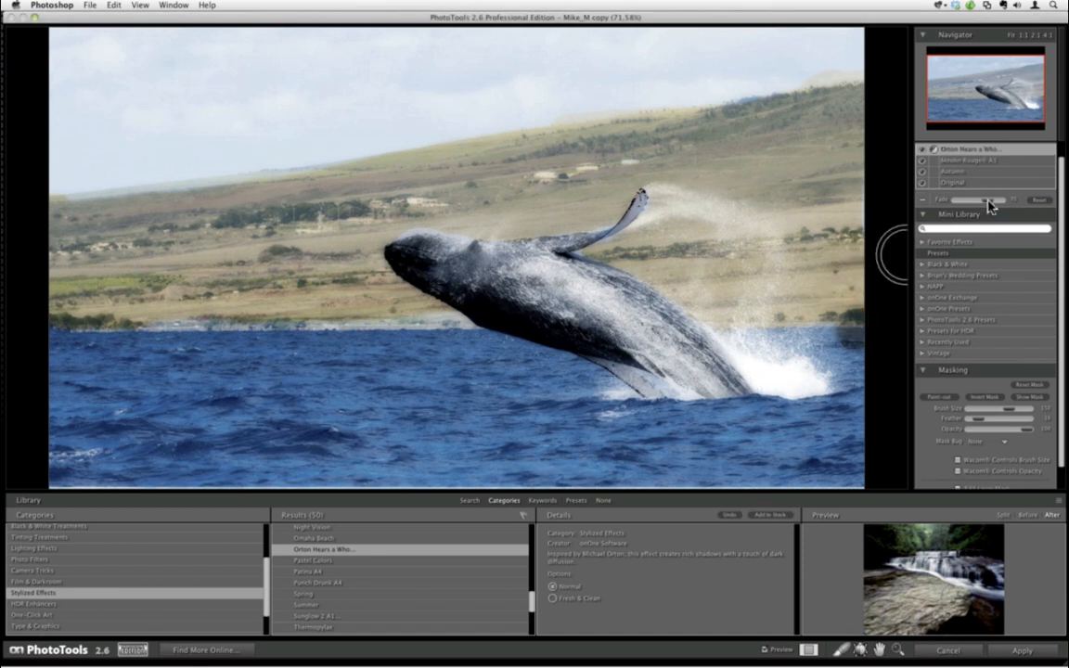
left_click_drag(989, 206, 960, 209)
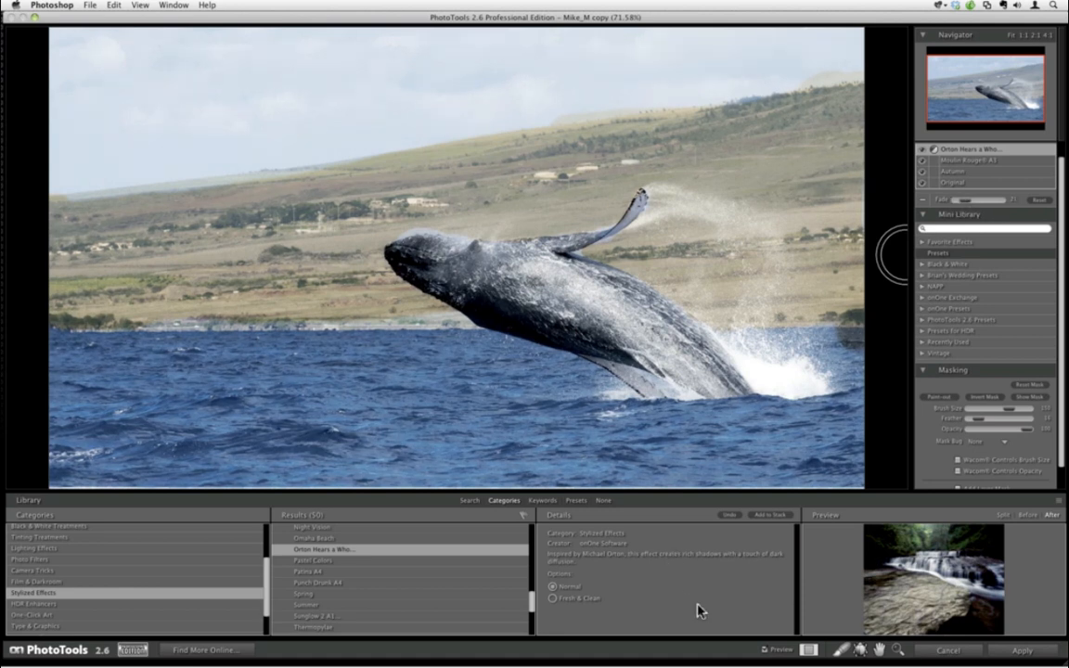
Compare the result with the original photo using the preview toggle, and apply the stacked effects.
left_click(764, 650)
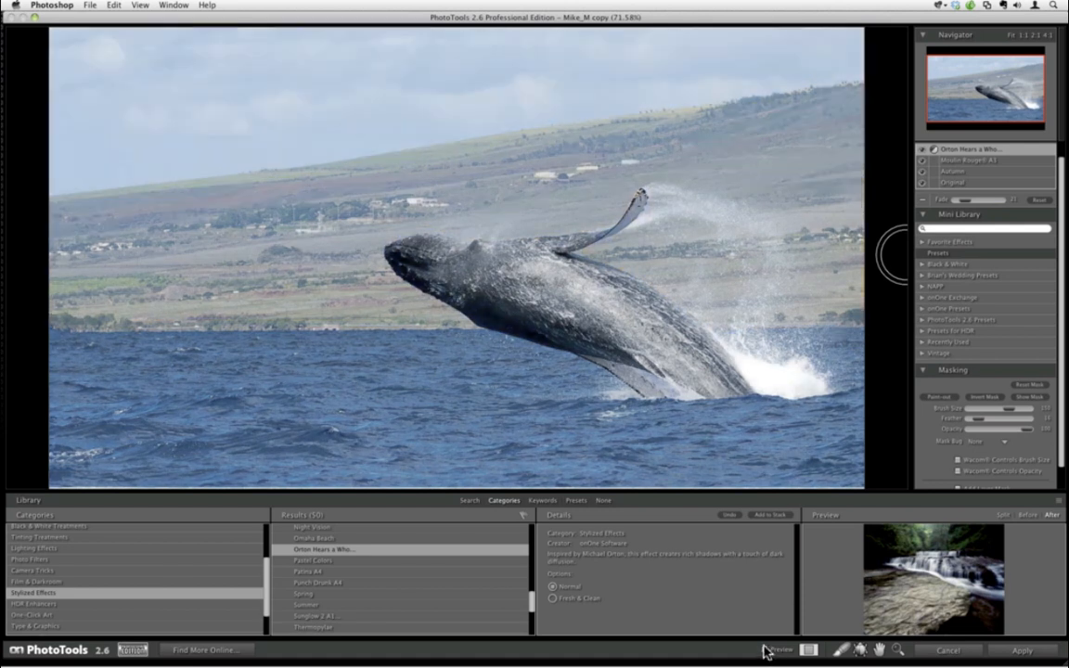
left_click(763, 649)
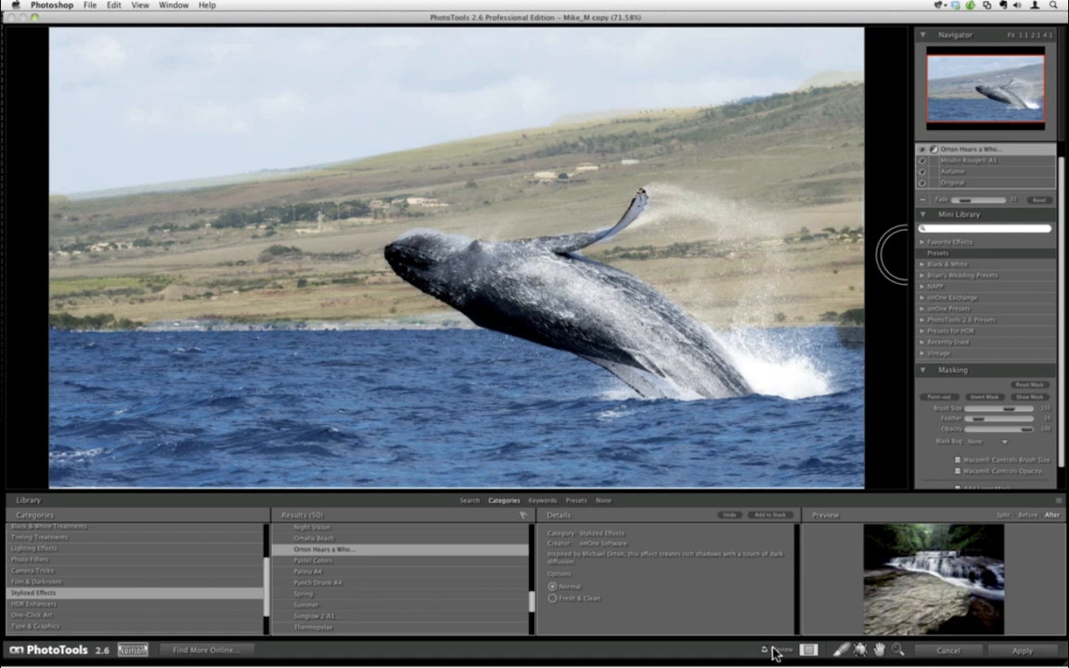
left_click(1016, 652)
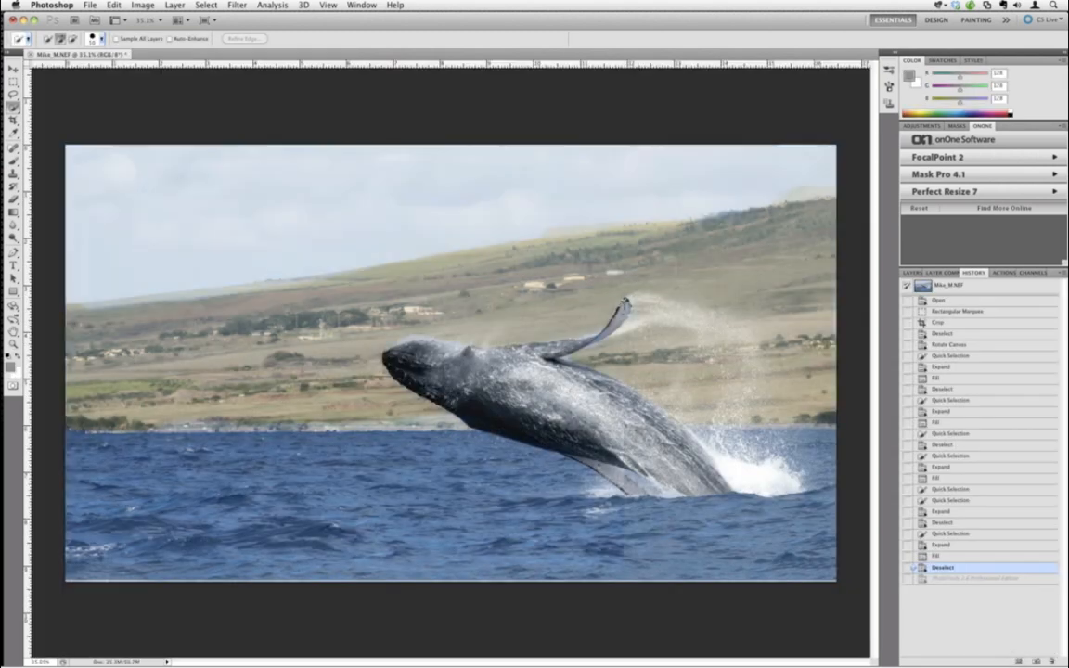
Open the whale photo in FocalPoint 2, reset all settings, and centre the round FocusBug over the whale's body.
left_click(928, 159)
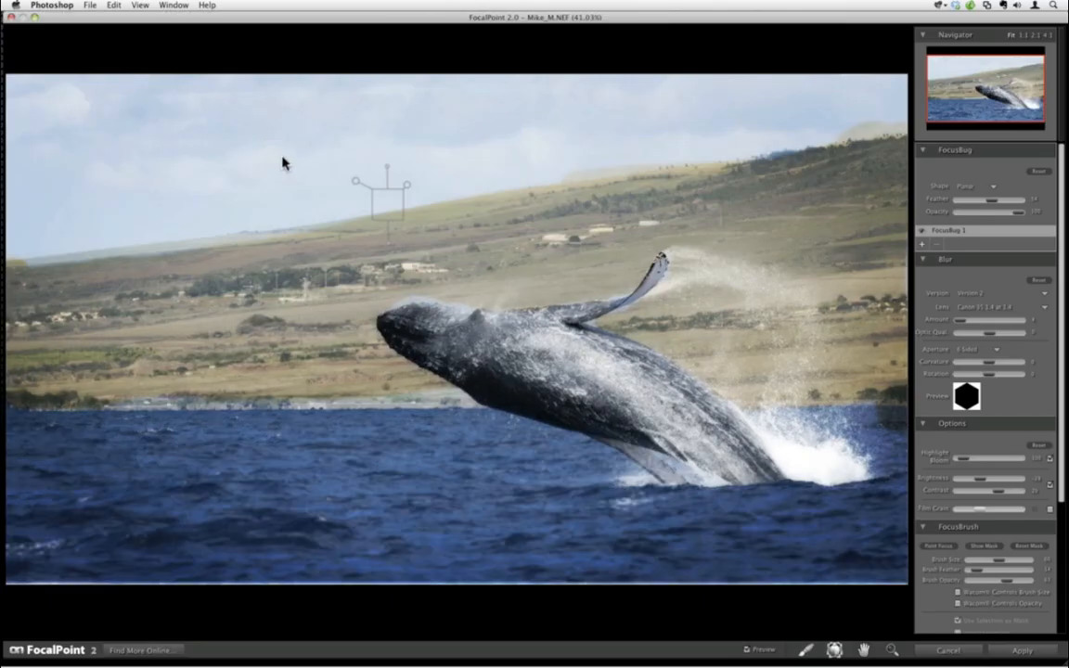
left_click(113, 5)
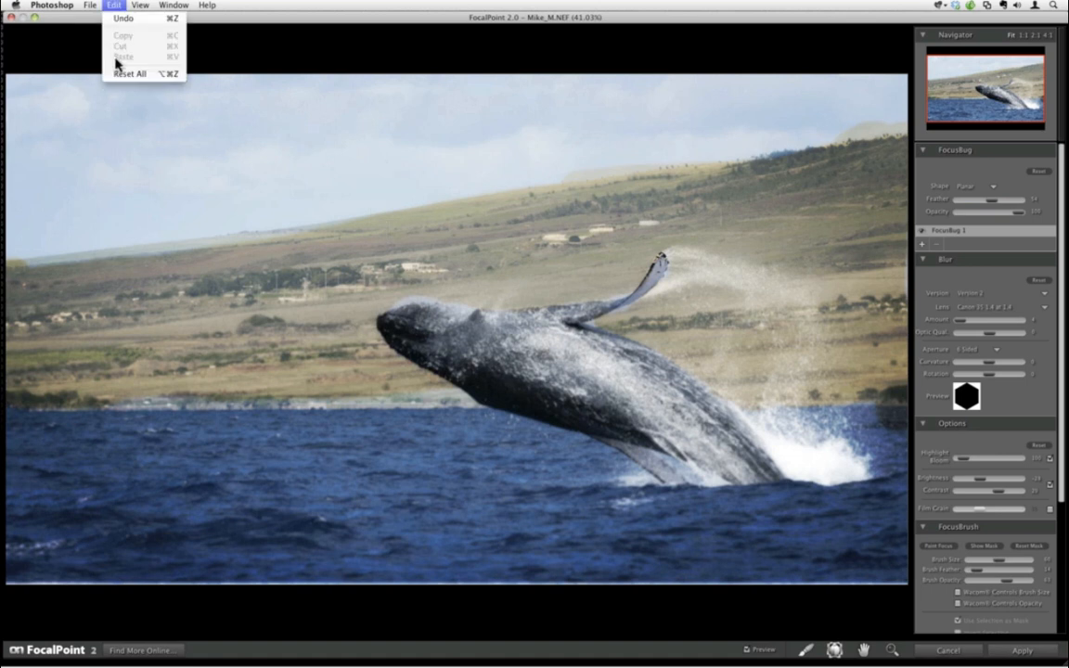
left_click(118, 74)
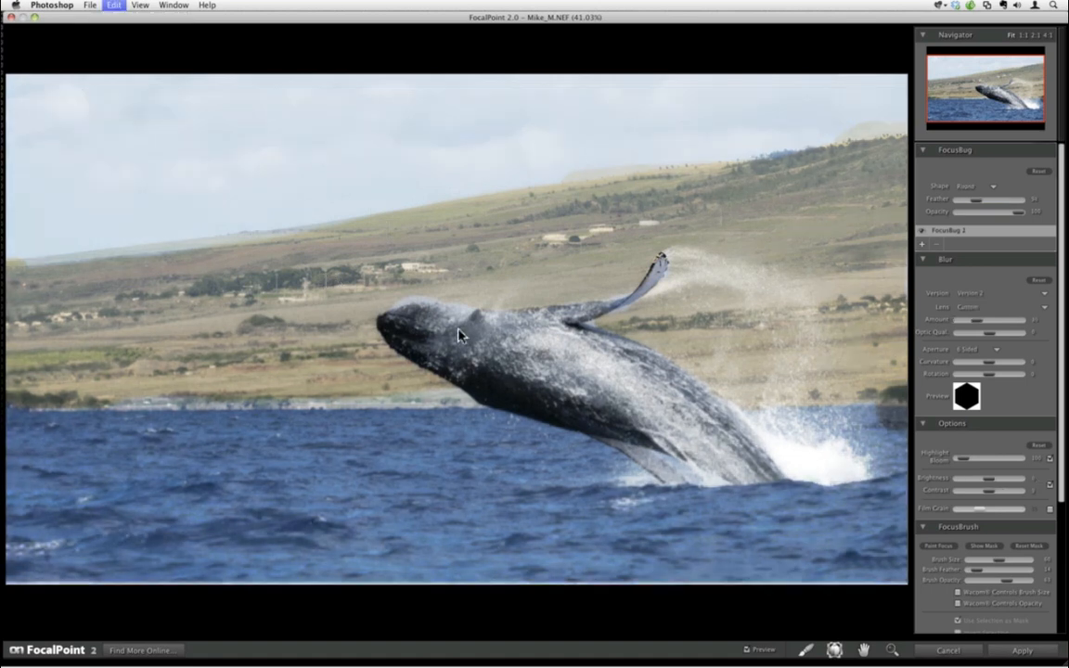
left_click_drag(458, 332, 509, 330)
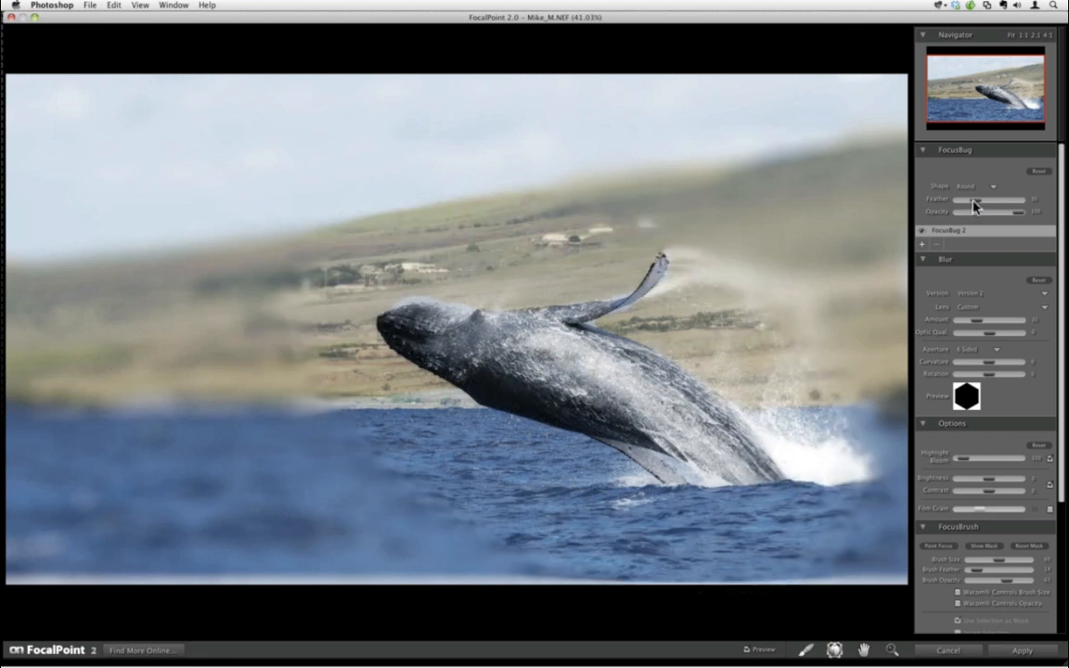
Set the FocusBug's feather to 100, reduce the blur to a very small amount, lower the brightness and raise the contrast outside the whale.
left_click_drag(975, 206, 1026, 215)
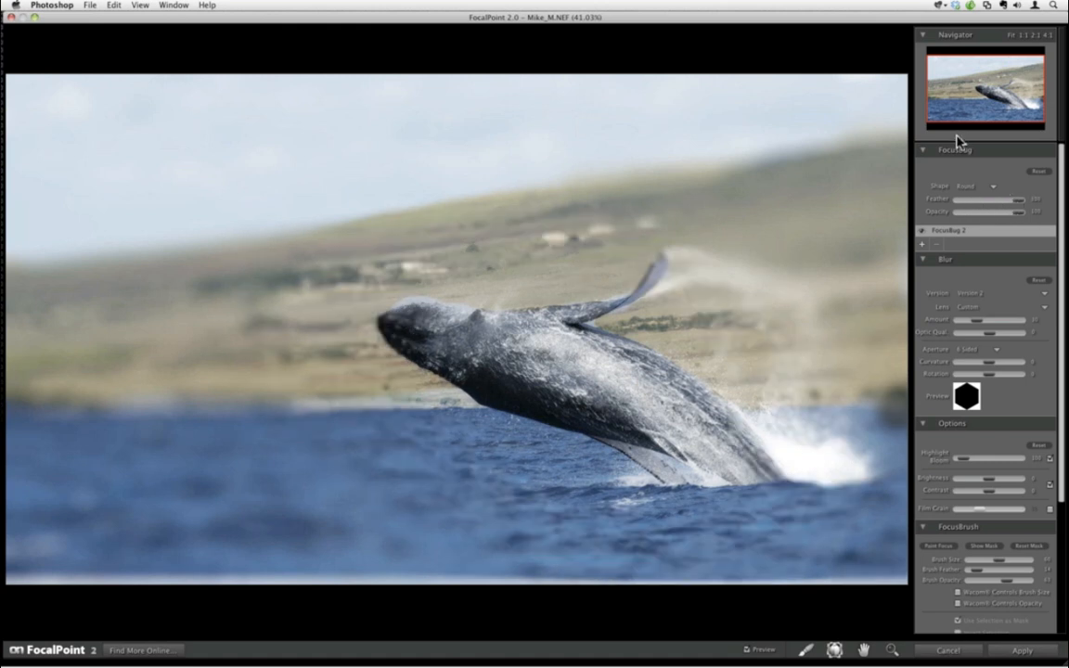
left_click_drag(974, 321, 962, 325)
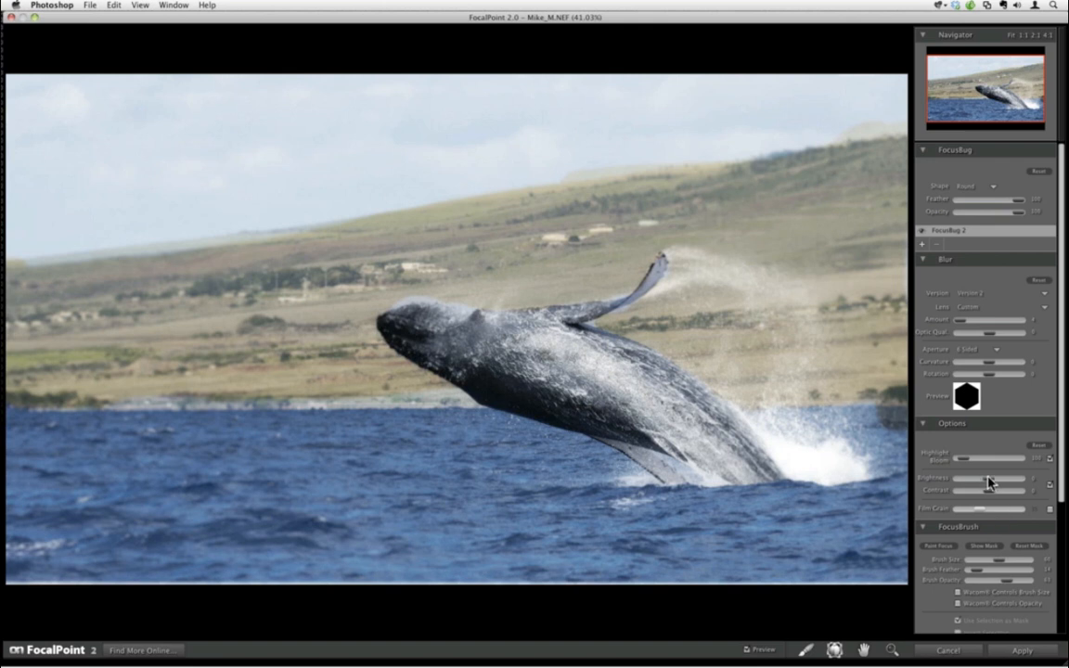
mouse_move(988, 478)
left_mouse_down()
mouse_move(979, 478)
mouse_move(997, 490)
left_mouse_up()
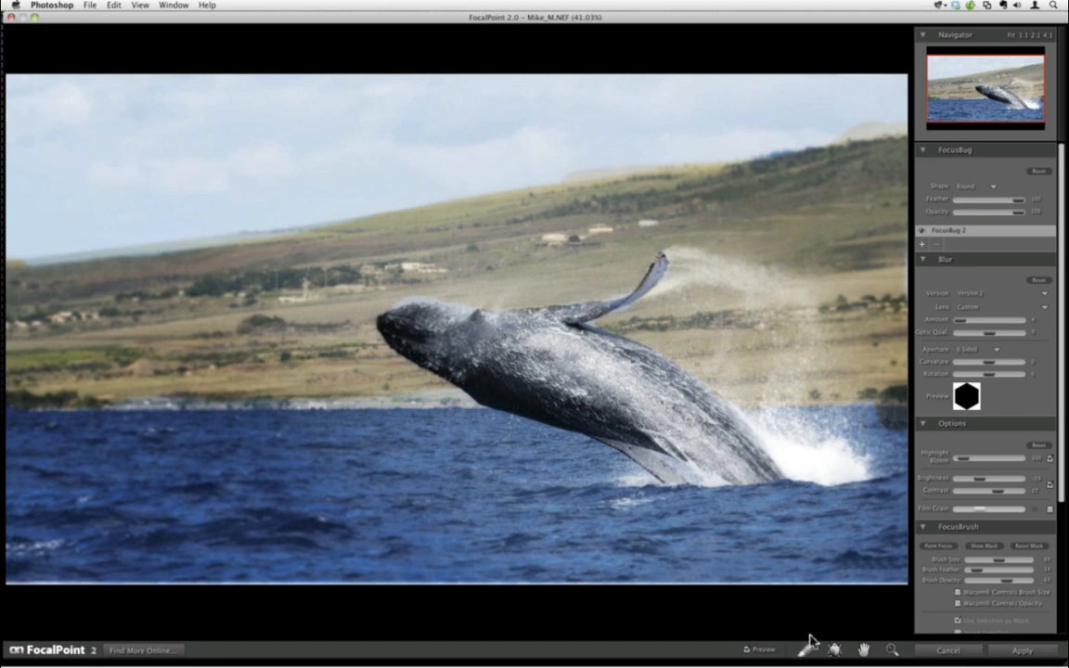
Enlarge the FocusBrush, paint focus back onto the whale's raised fin and spray, and apply the FocalPoint effect.
key("bracketright")
key("bracketright")
key("bracketright")
key("bracketright")
key("bracketright")
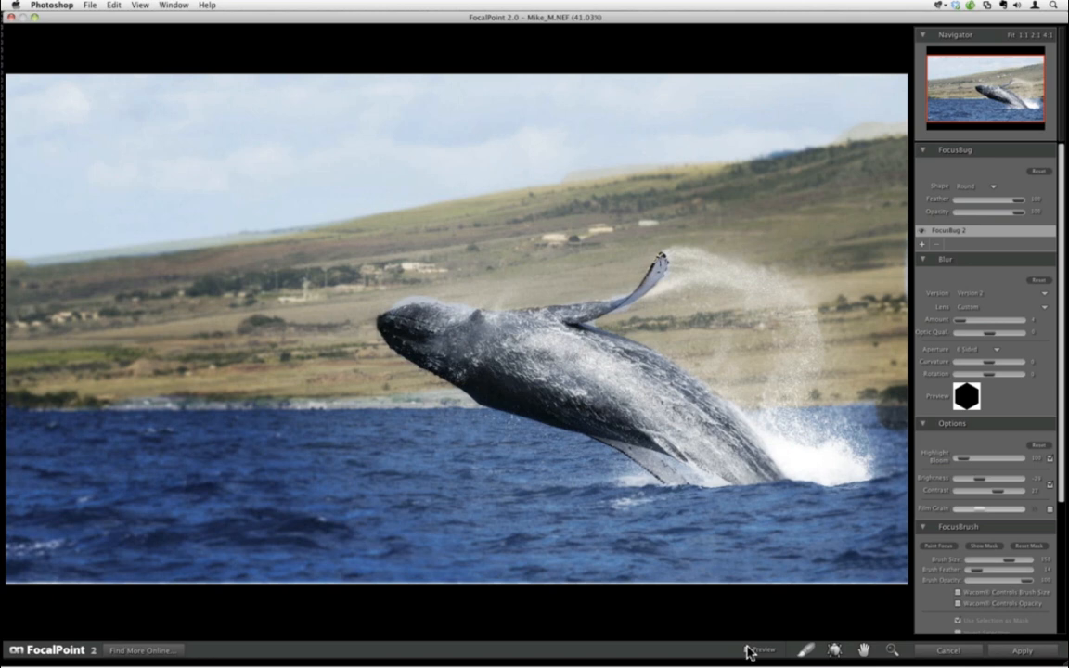
left_click(1013, 651)
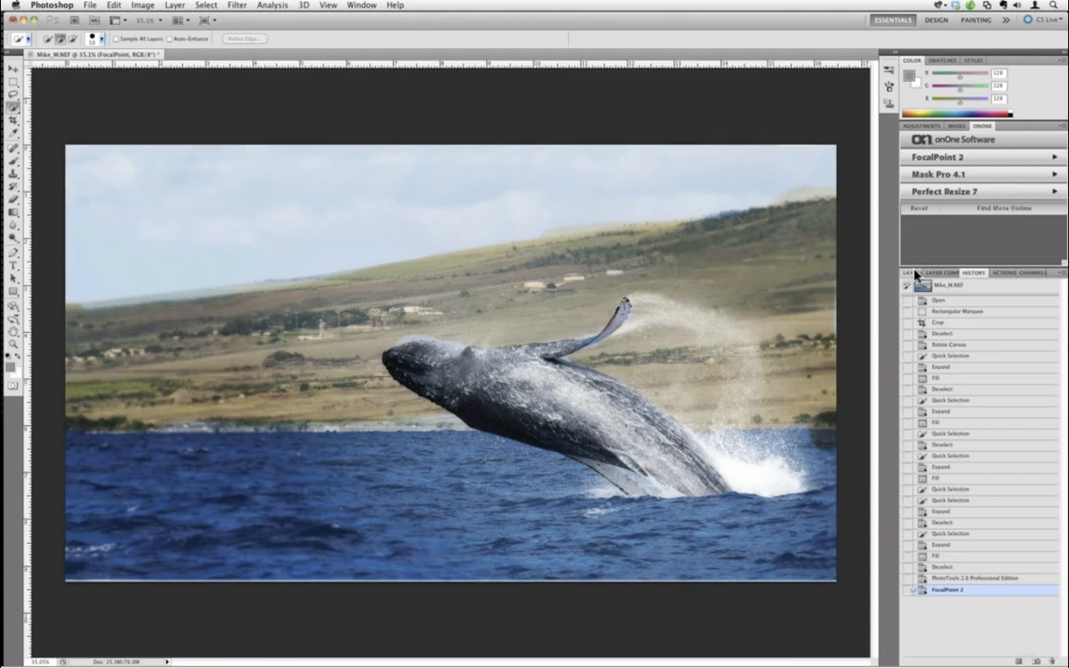
Compare the edit stages by toggling the visibility of the FocalPoint and PhotoTools layers, leaving both layers visible.
left_click(911, 273)
left_click(907, 315)
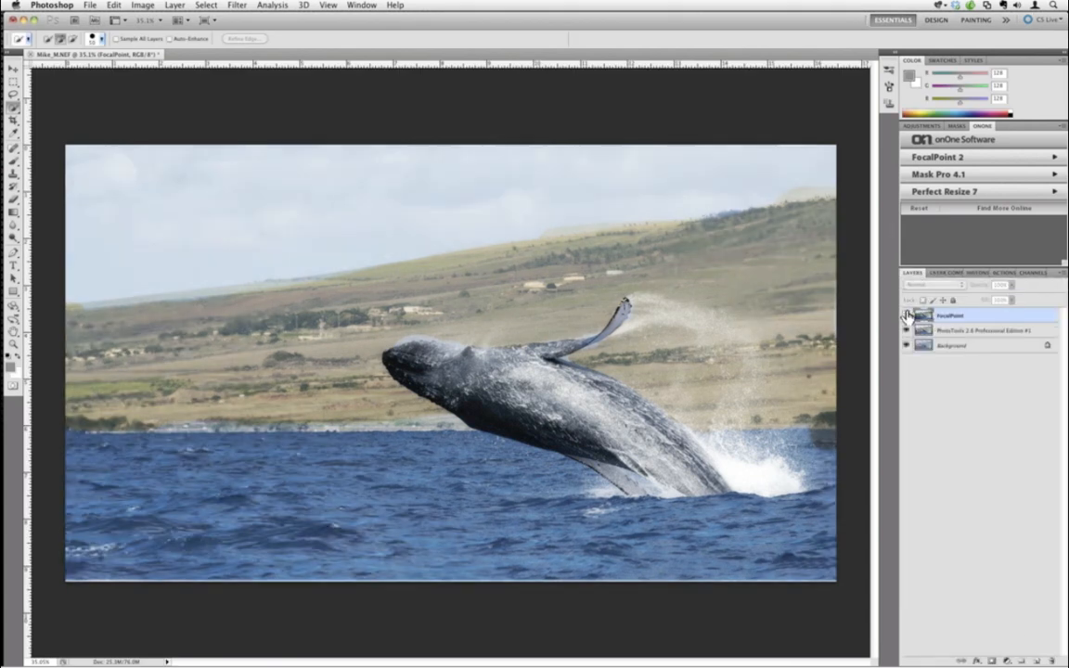
left_click(907, 315)
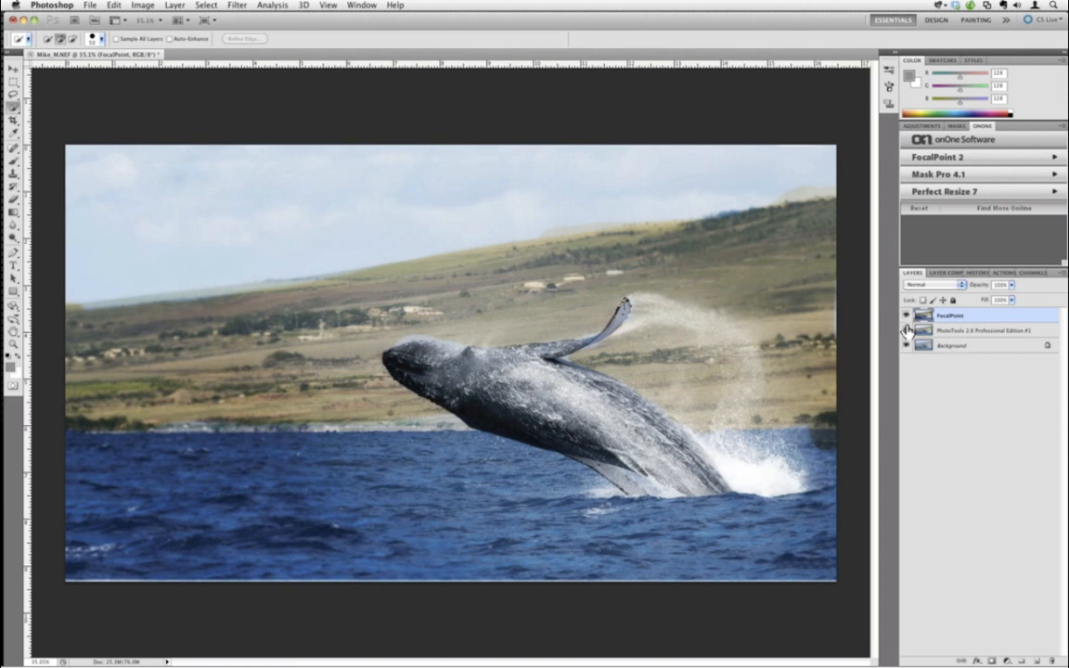
left_click_drag(907, 331, 907, 318)
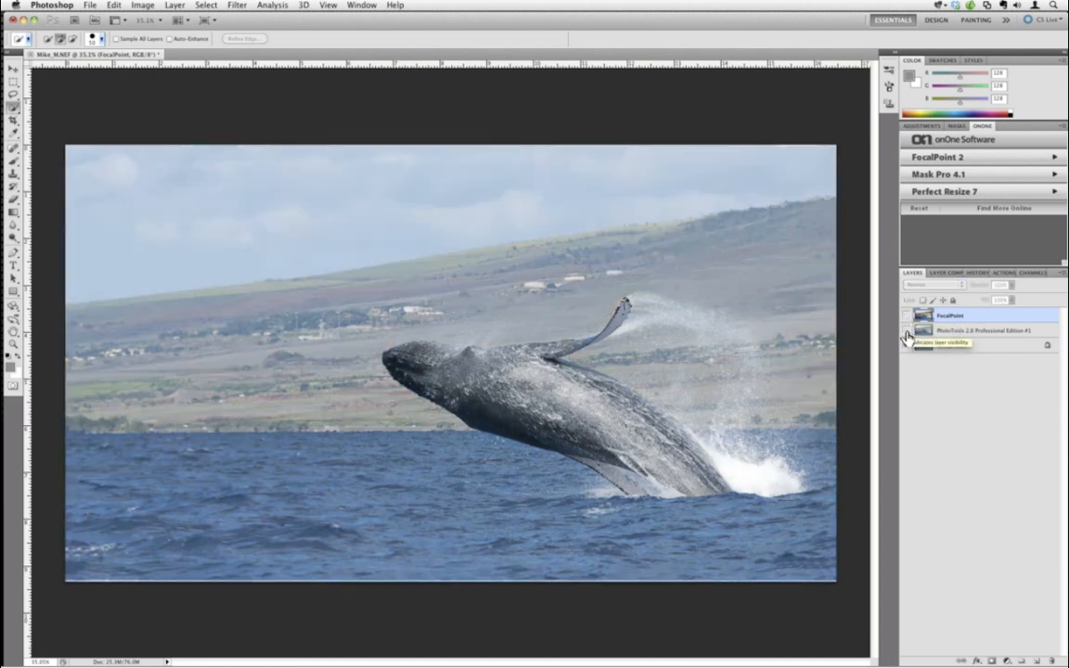
left_click(907, 331)
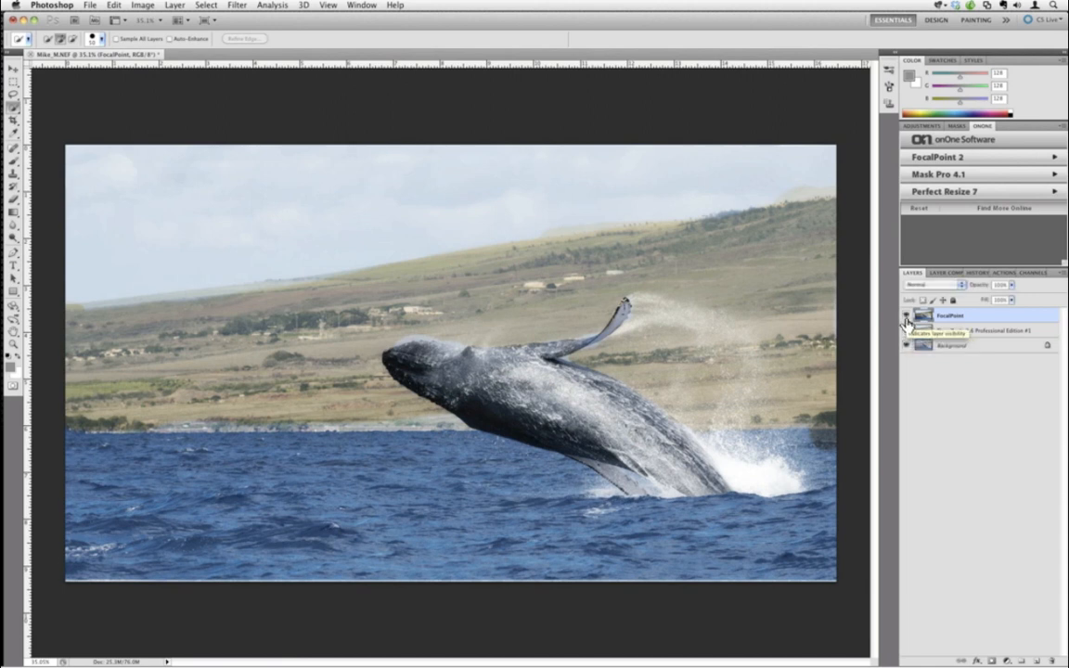
left_click(906, 318)
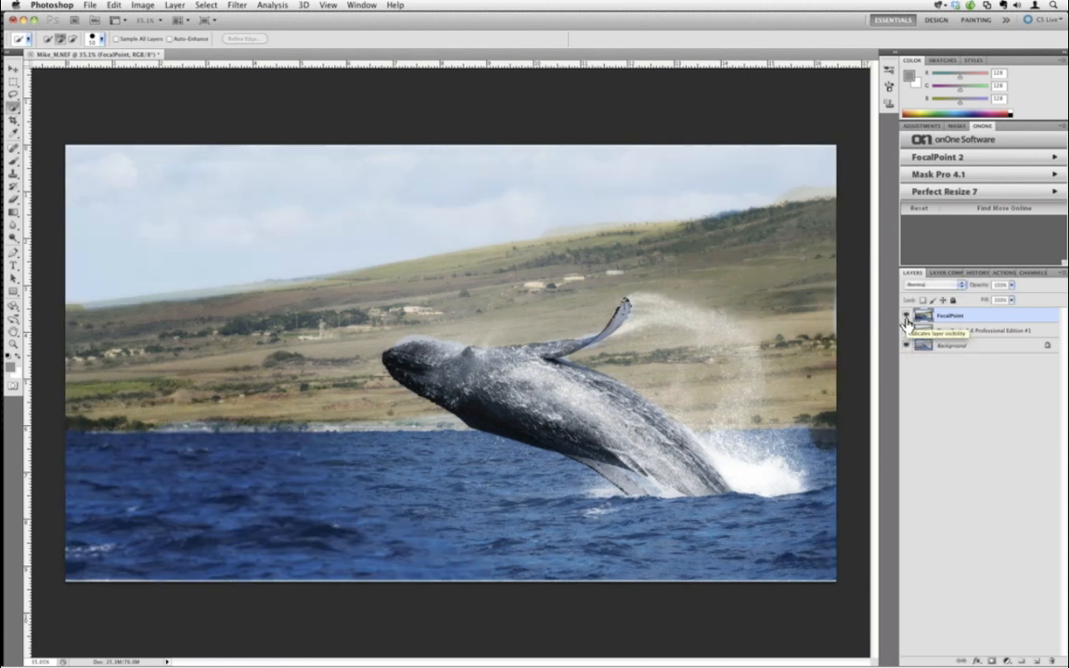